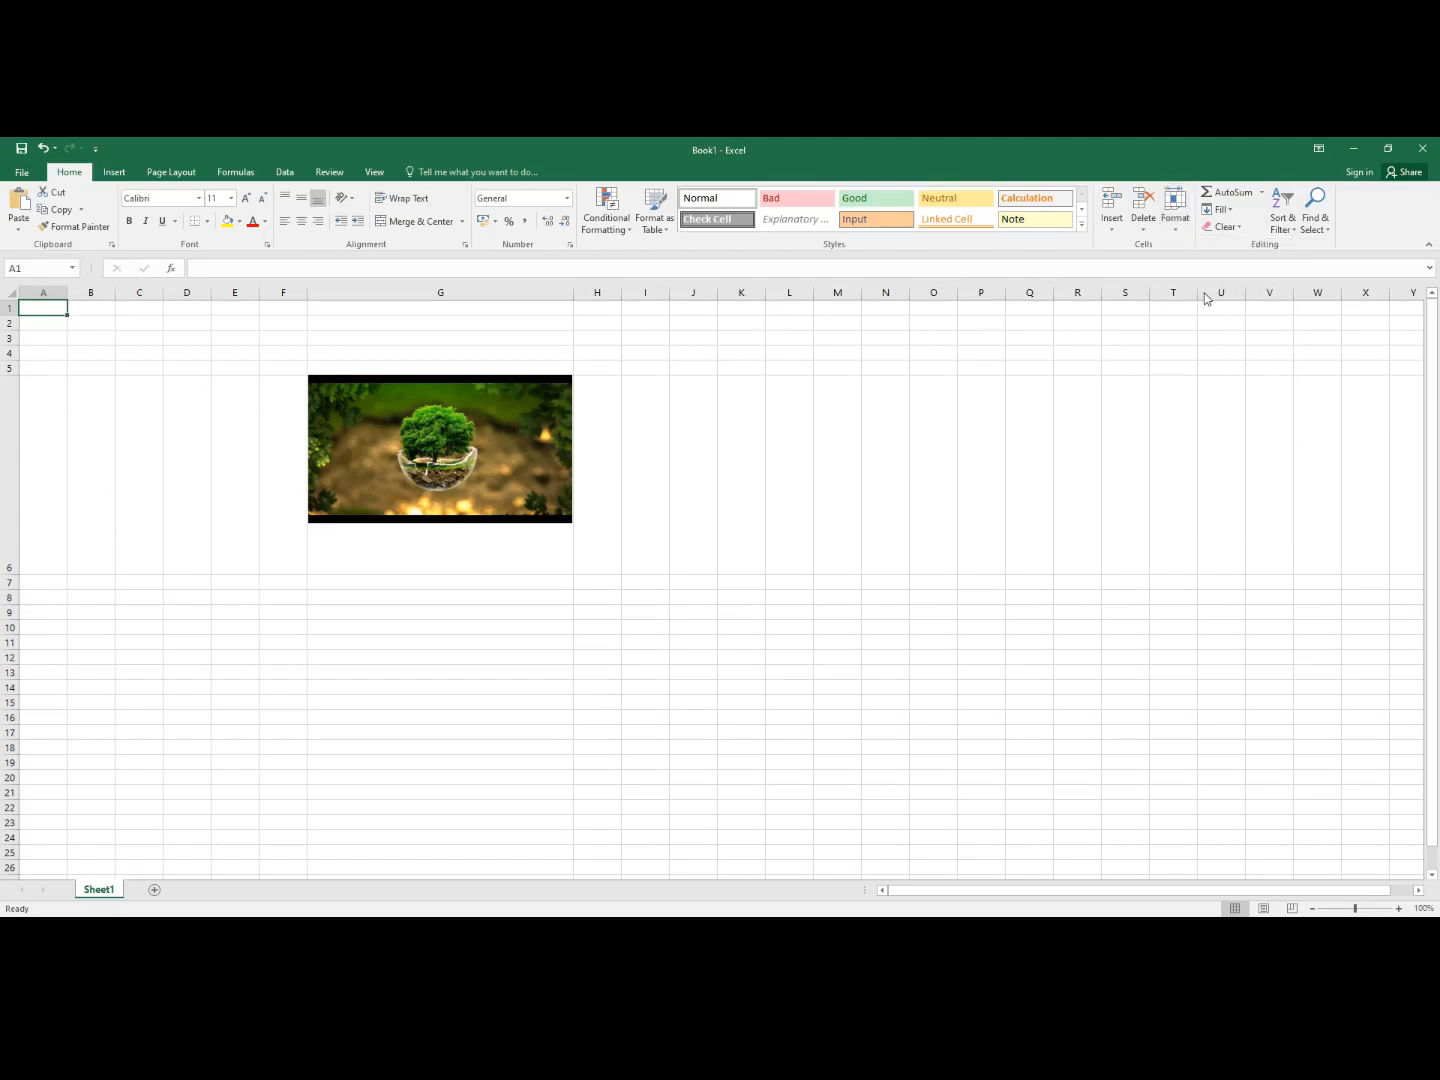
- Set column A to a width of 25 through the Column Width dialog
left_click(750, 514)
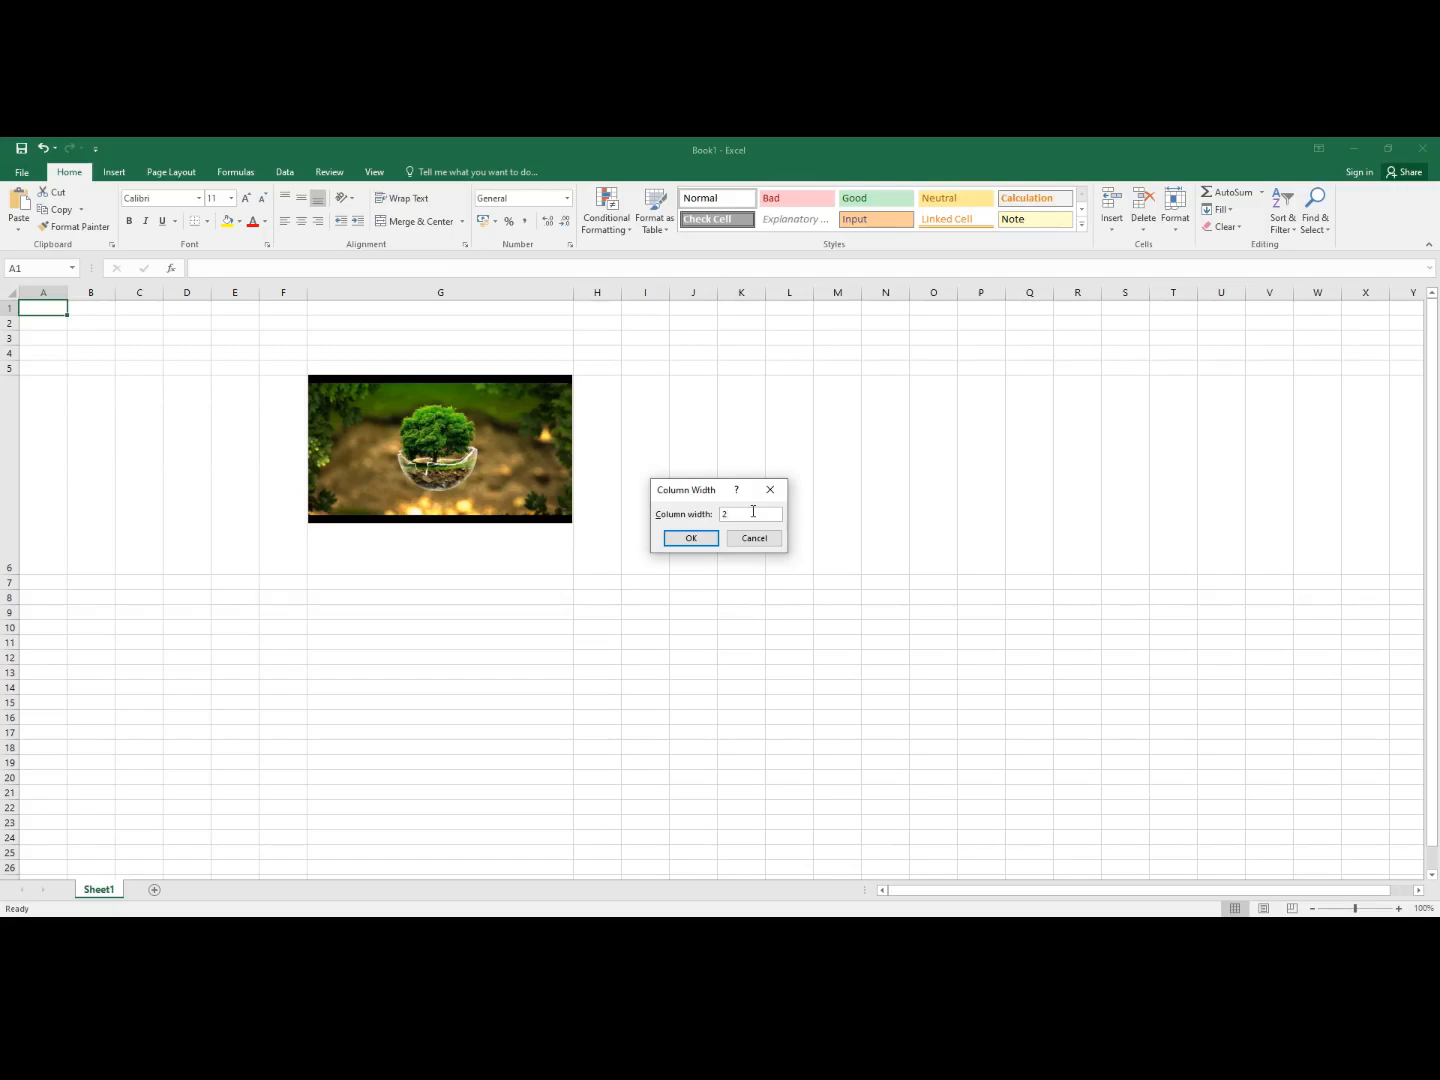
left_click(688, 540)
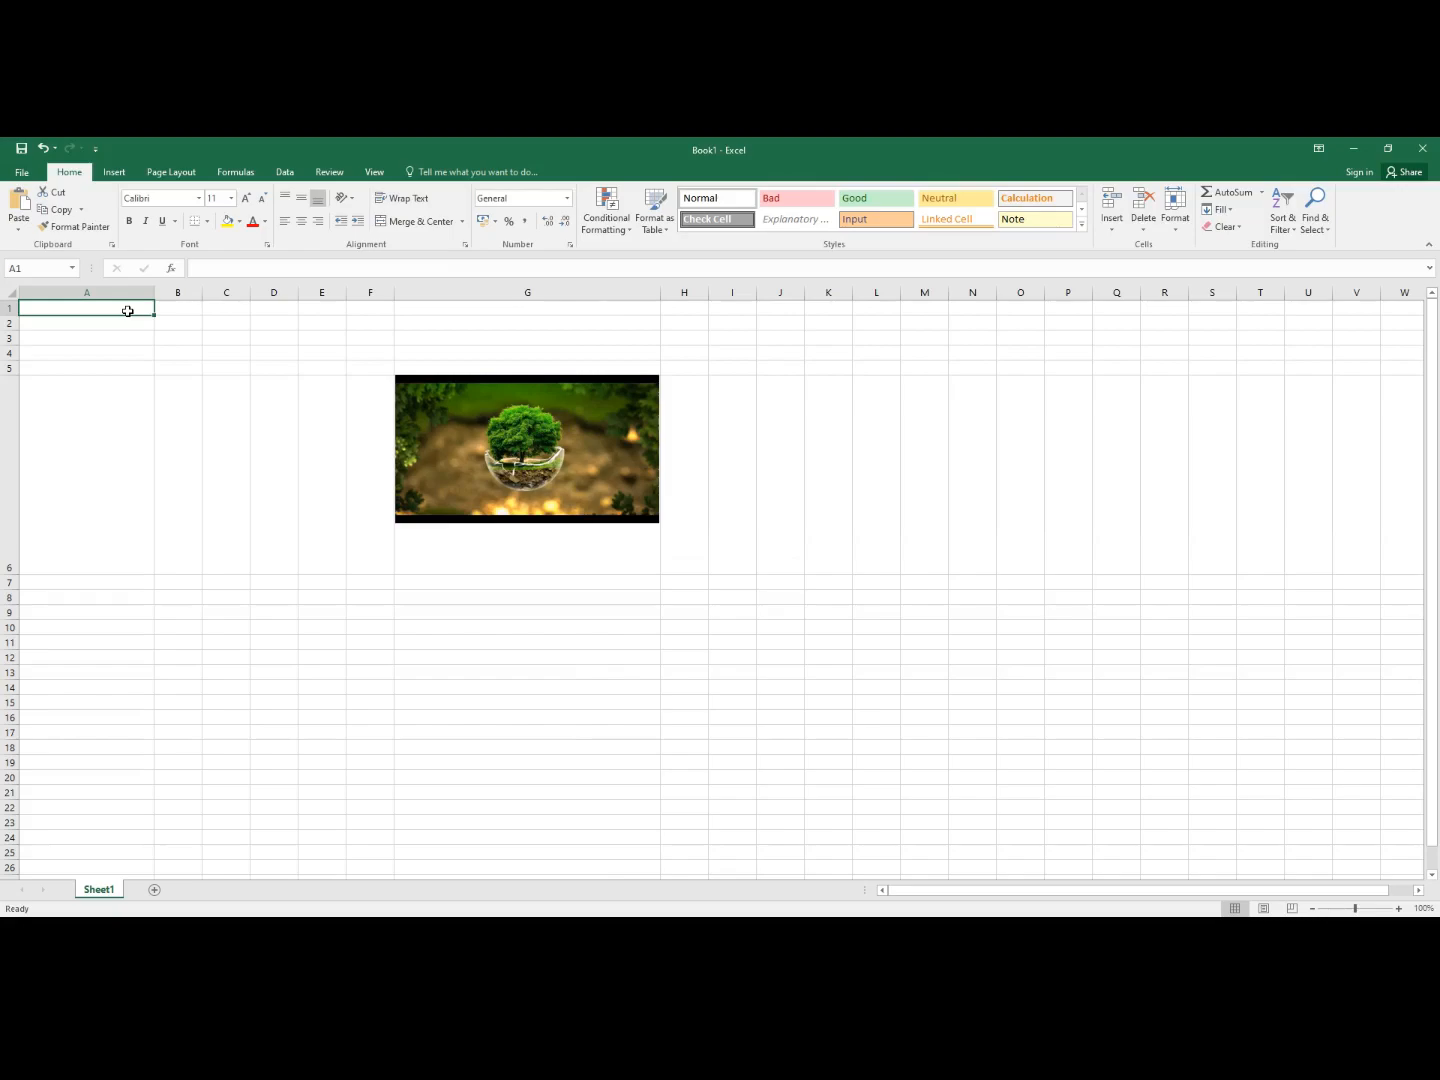
- Enlarge row 1's height twice in the Row Height dialog so the row is much taller
left_click(1175, 210)
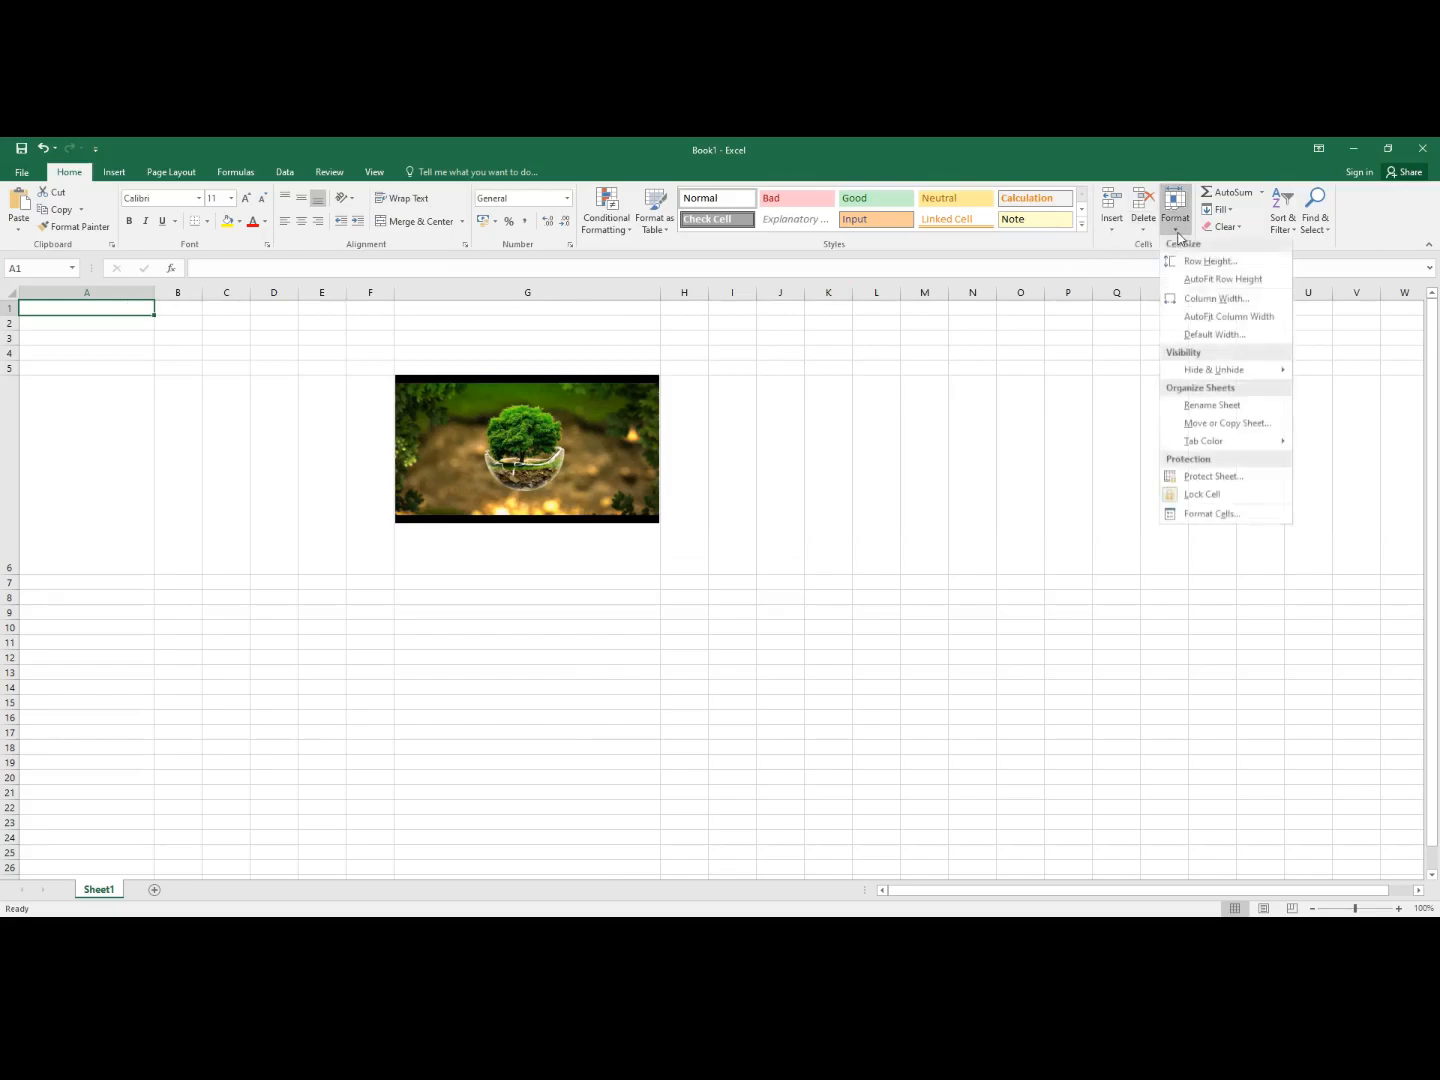
left_click(1205, 263)
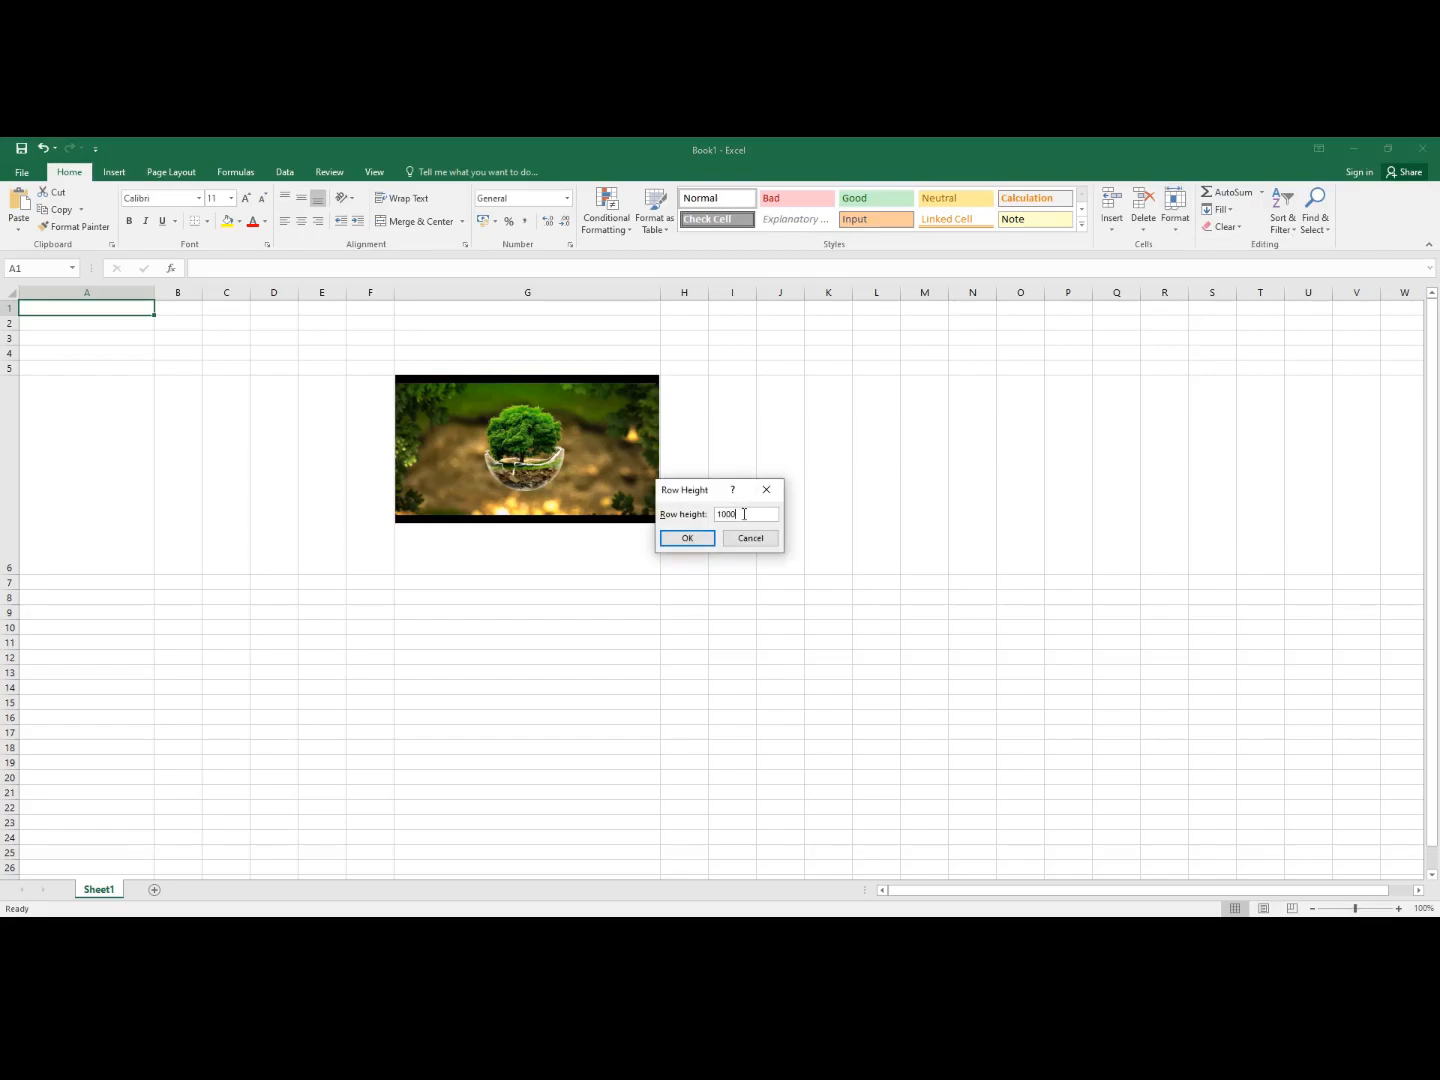
left_click(687, 539)
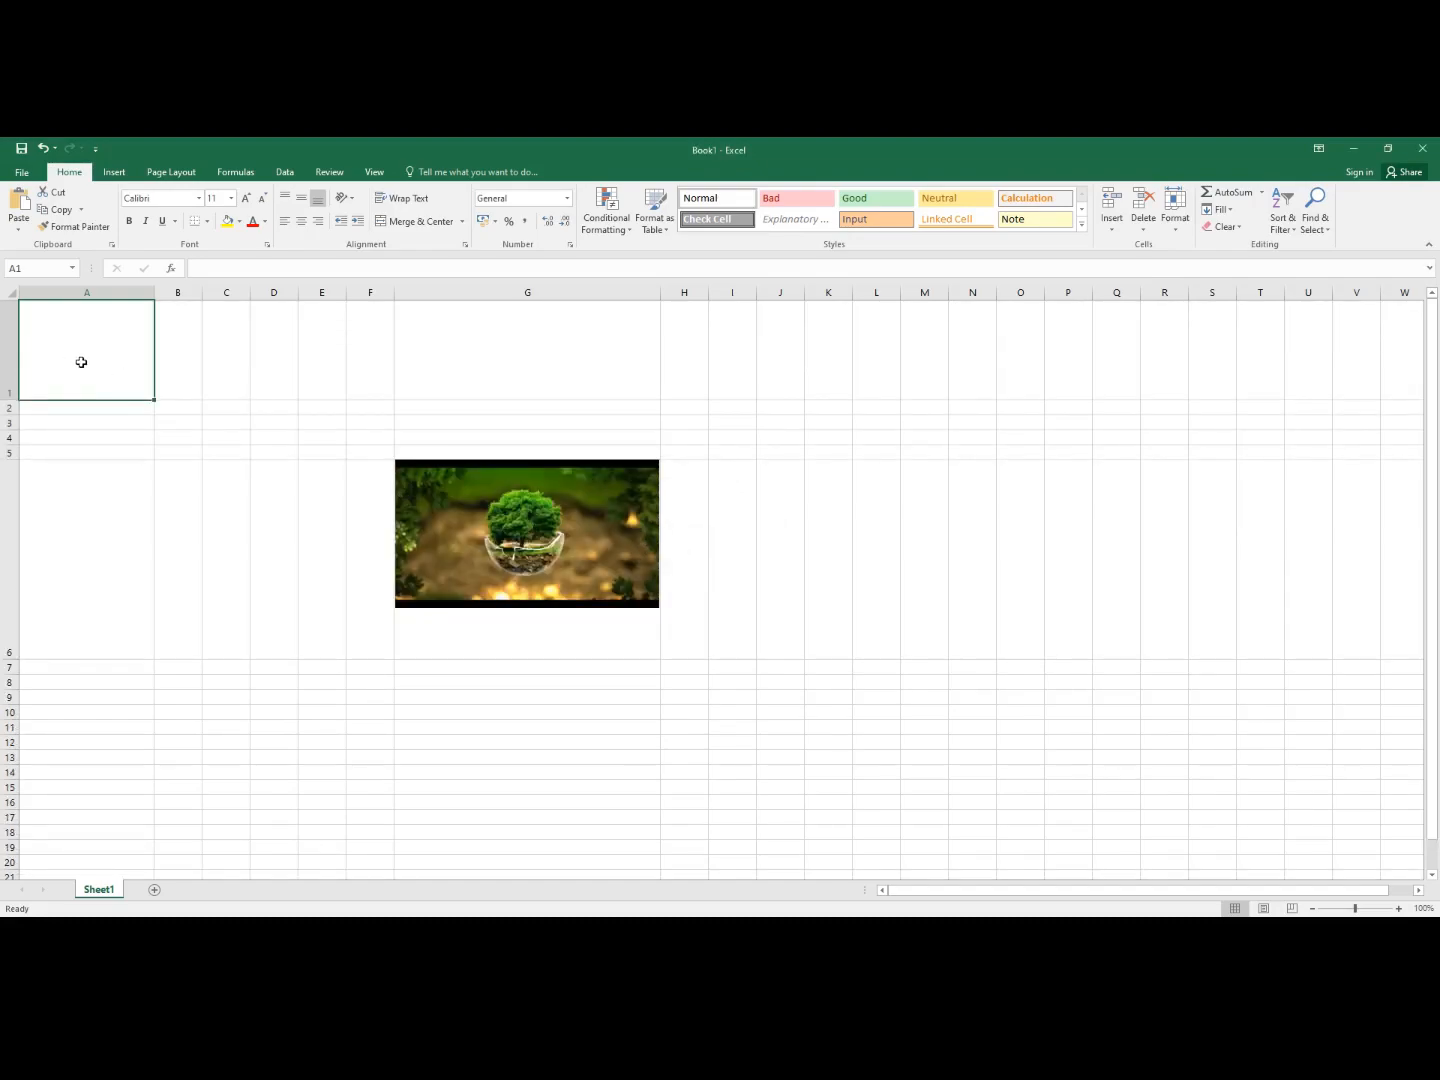
left_click(1175, 215)
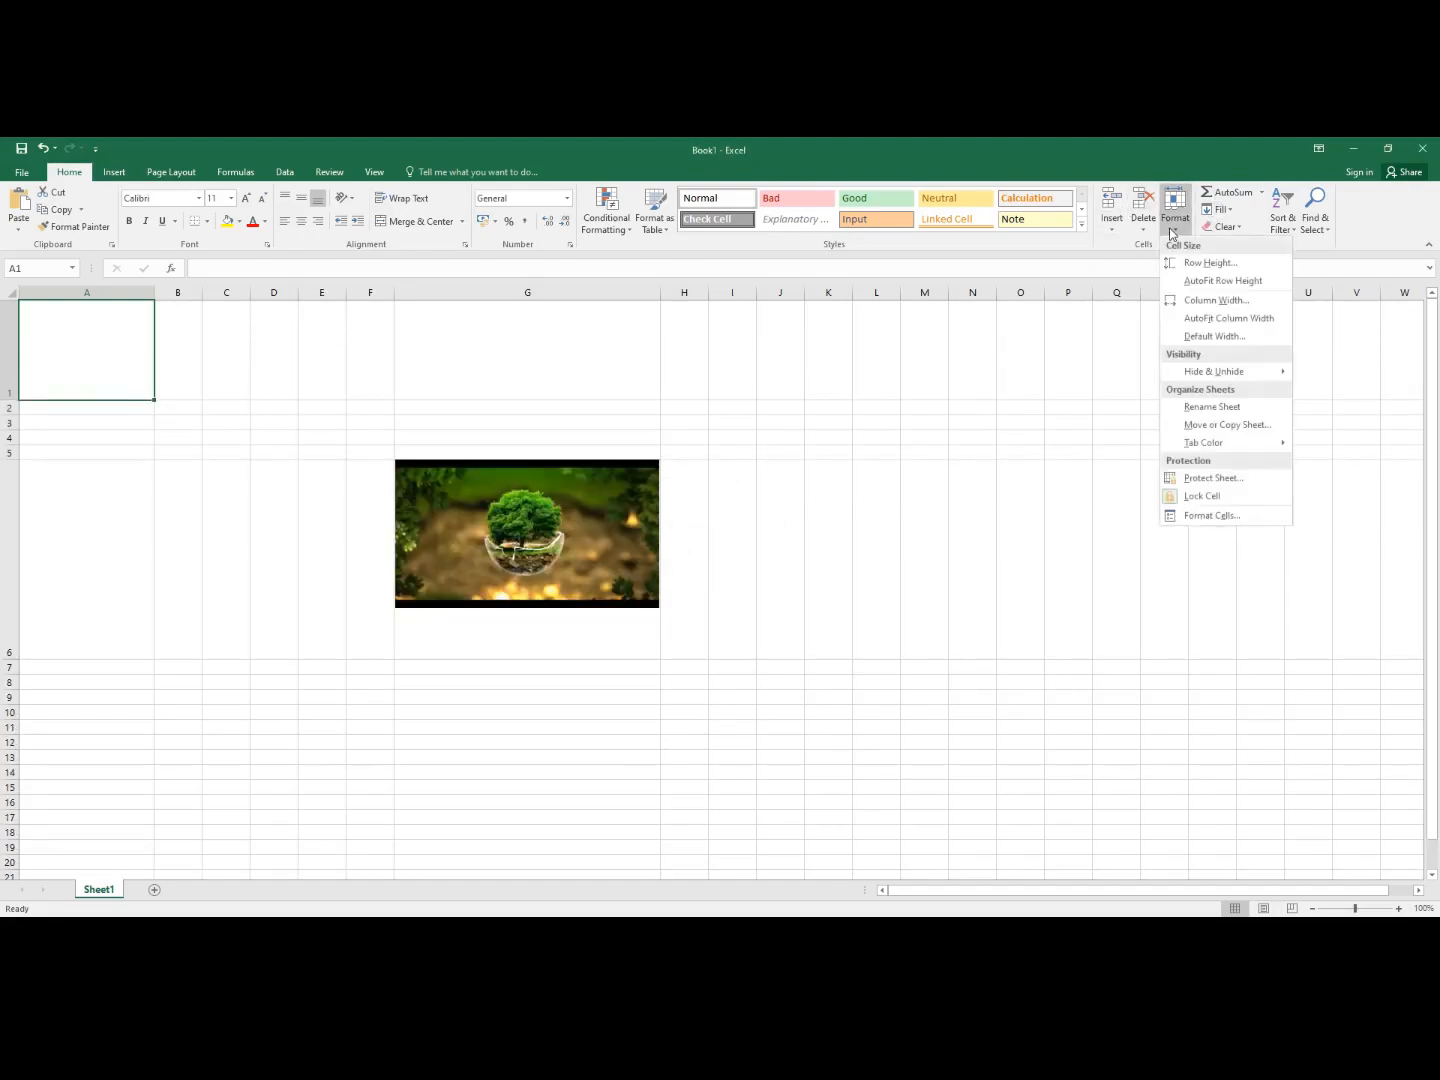
left_click(1193, 263)
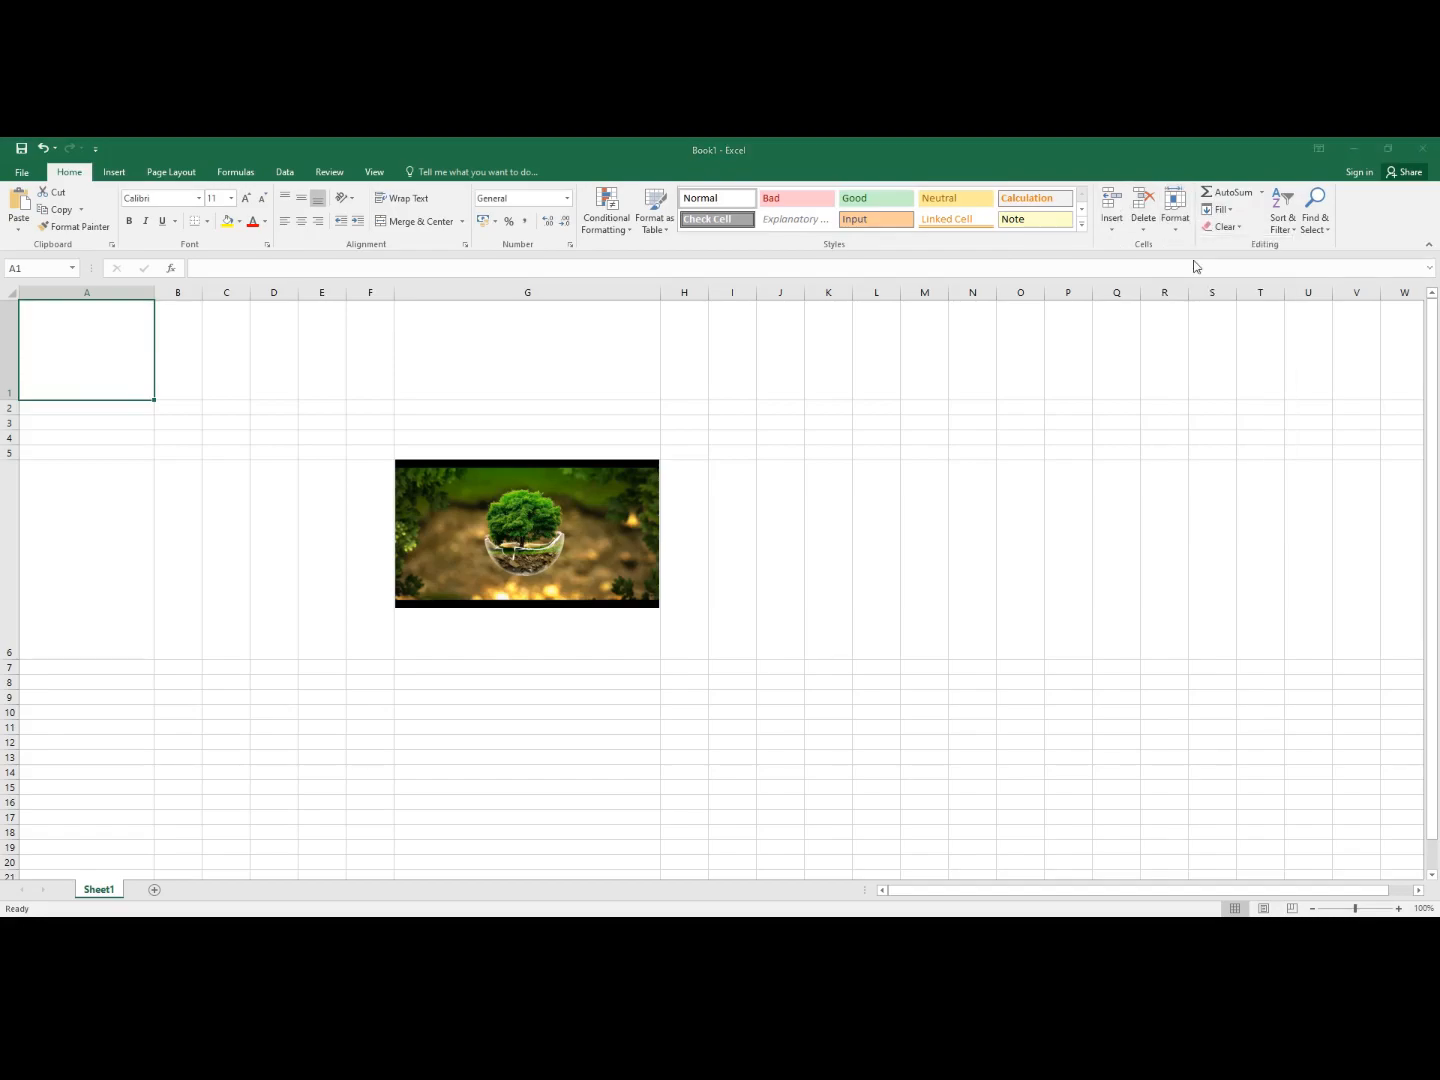
left_click(745, 513)
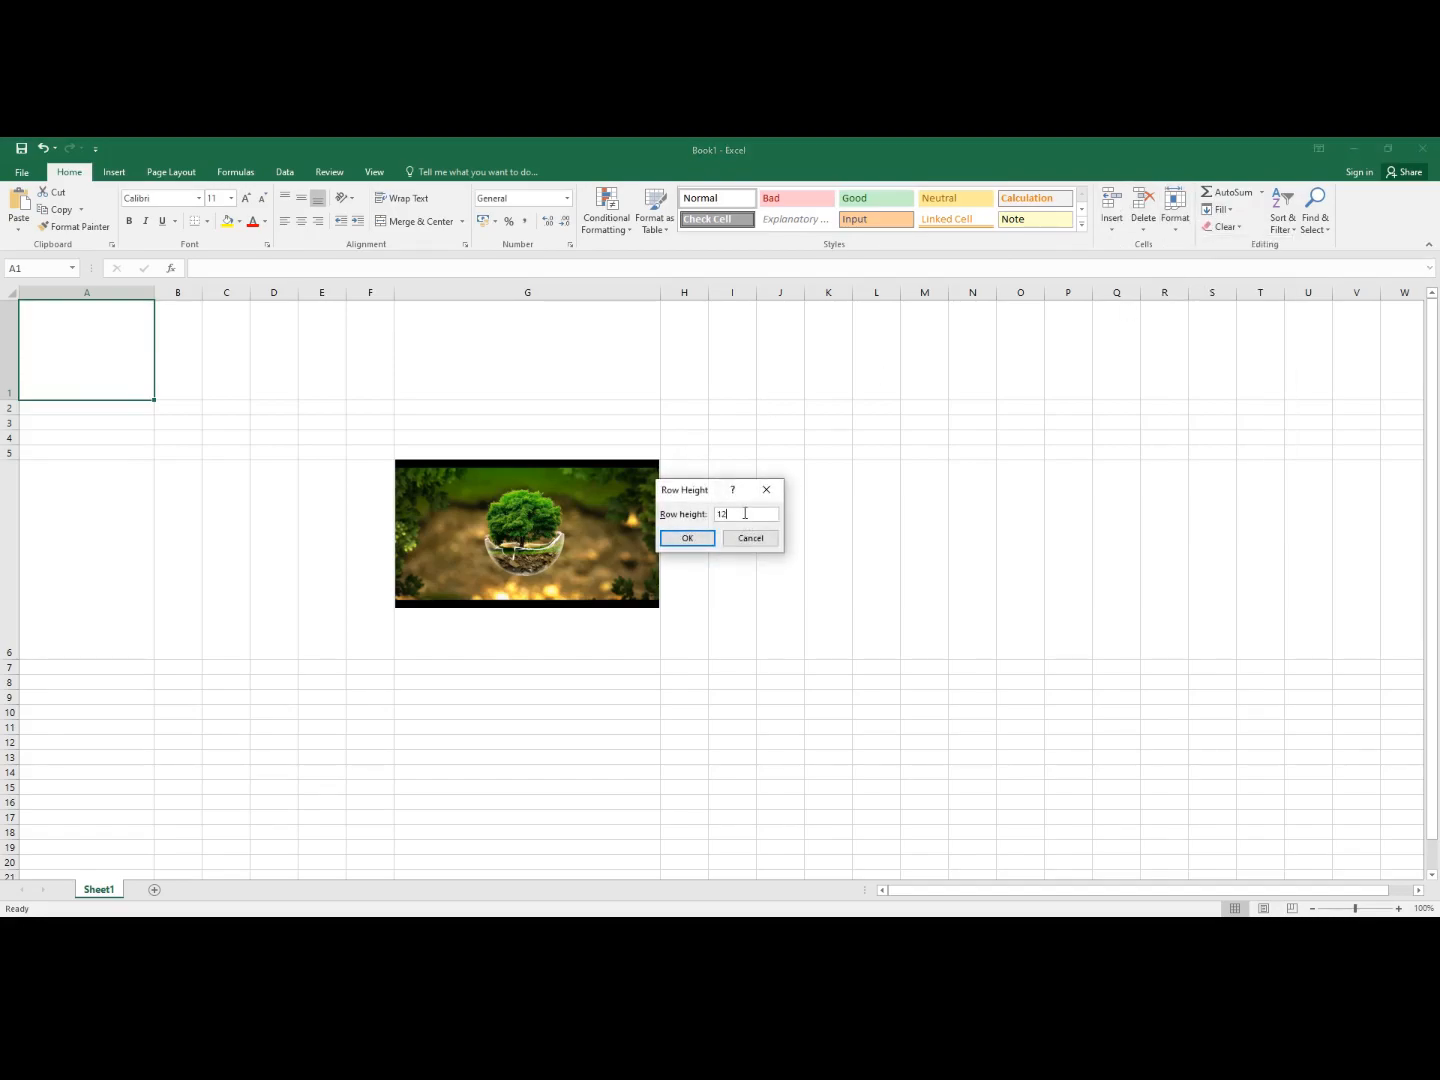
left_click(688, 538)
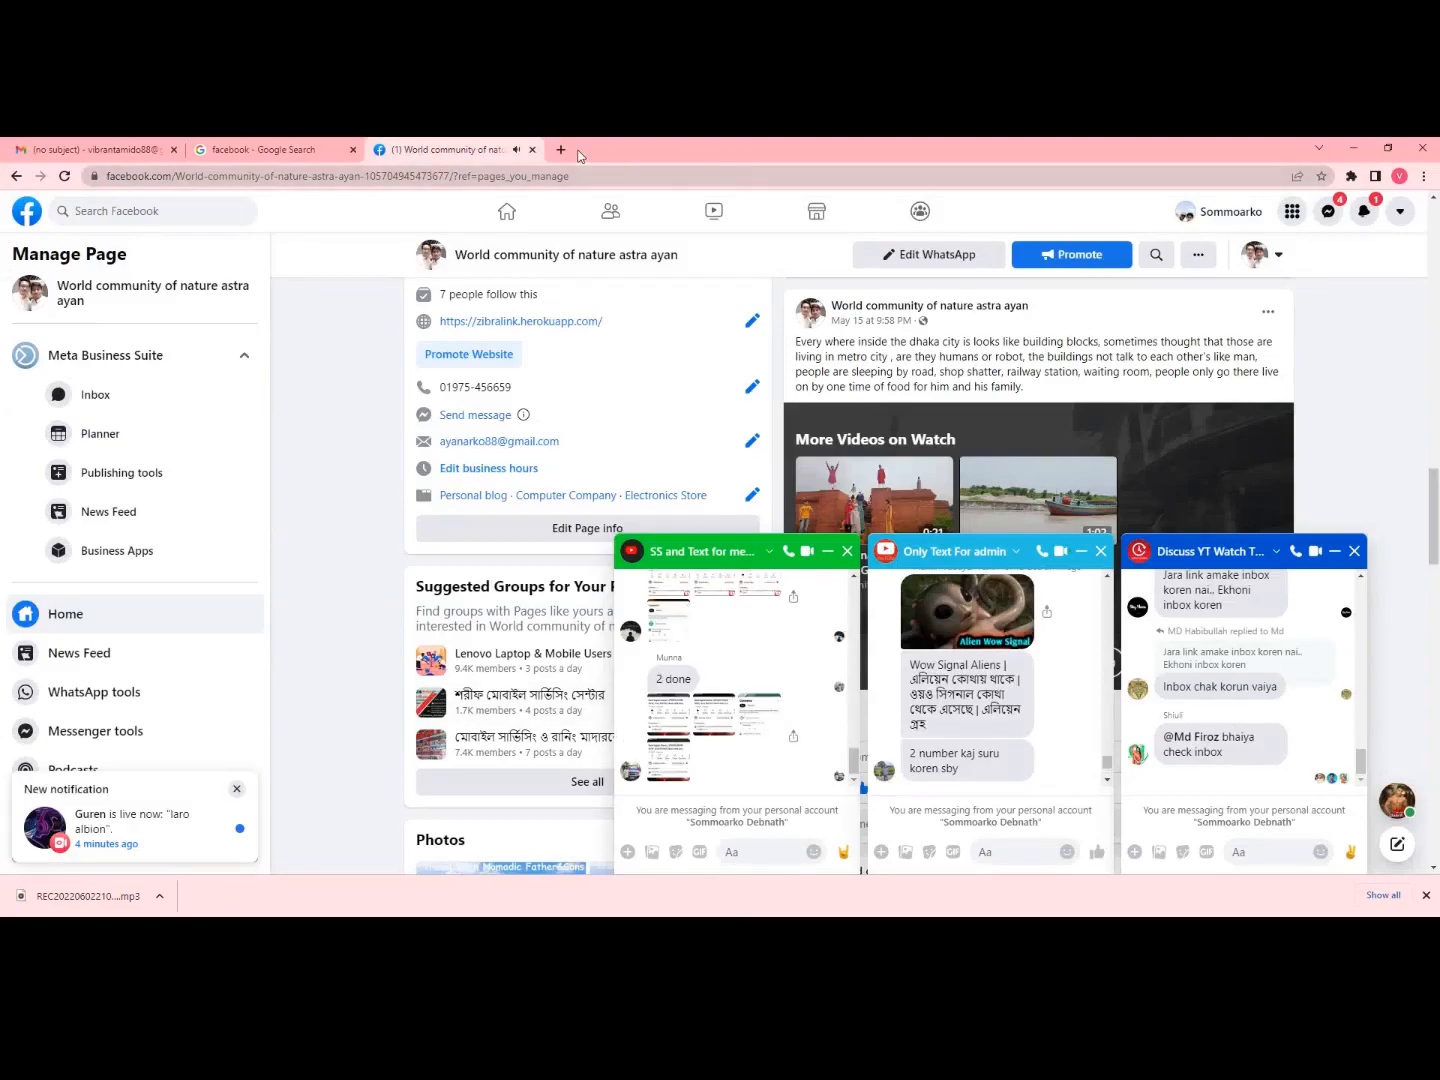
- Search Google for 'tree plantation' in a new Chrome tab
left_click(561, 150)
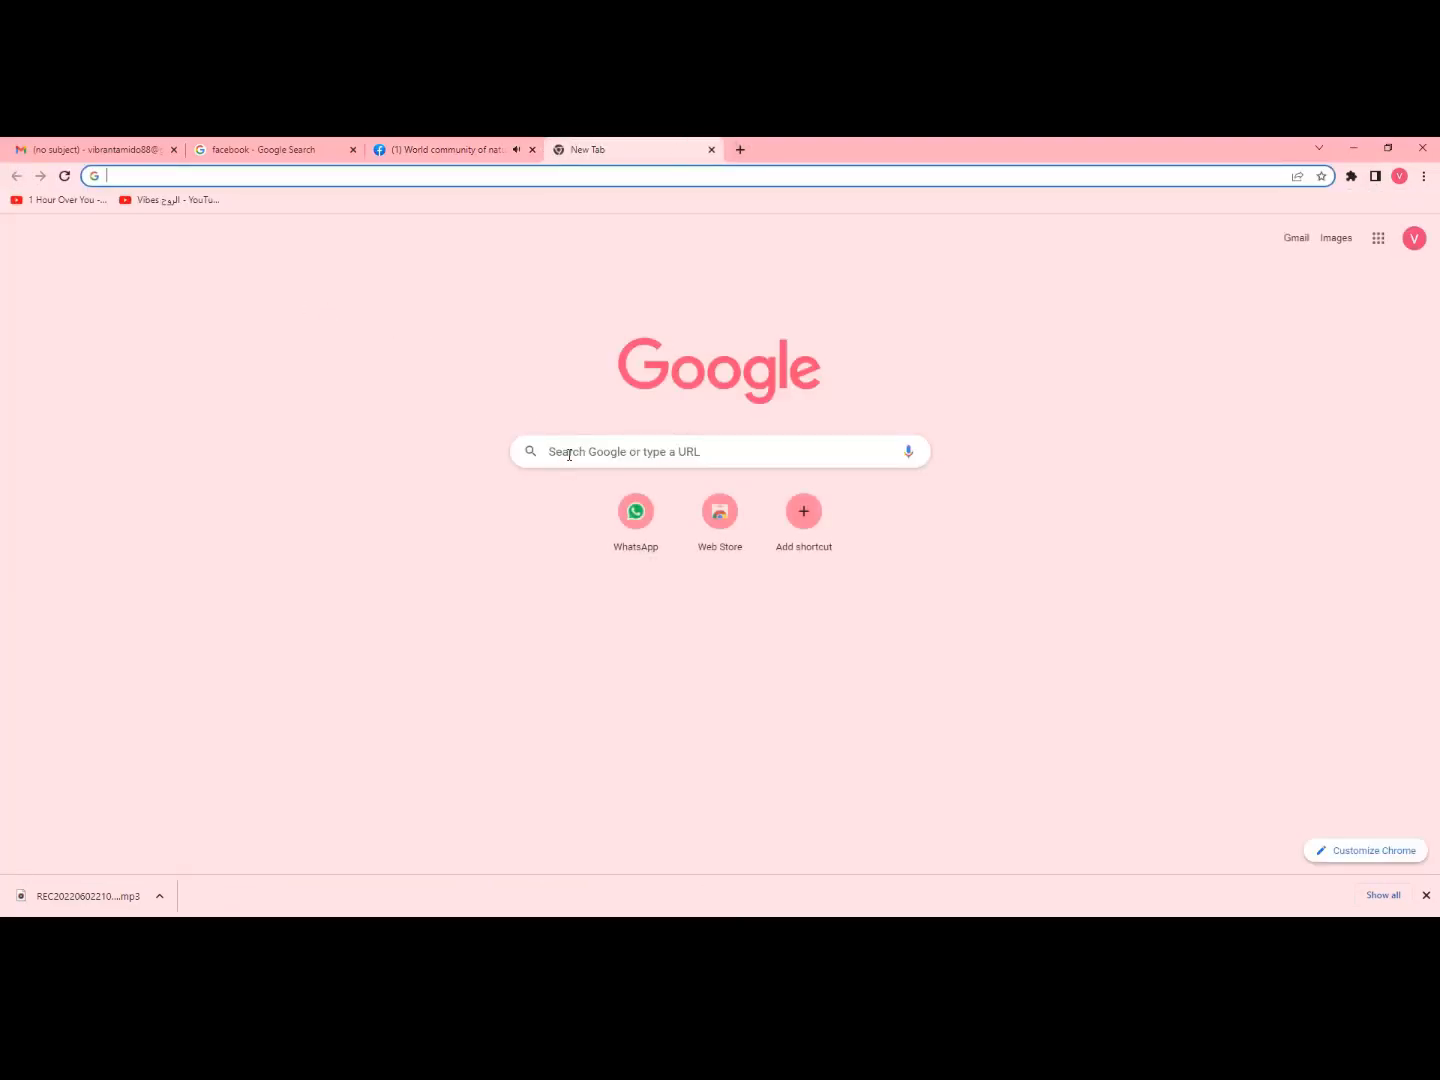
left_click(569, 455)
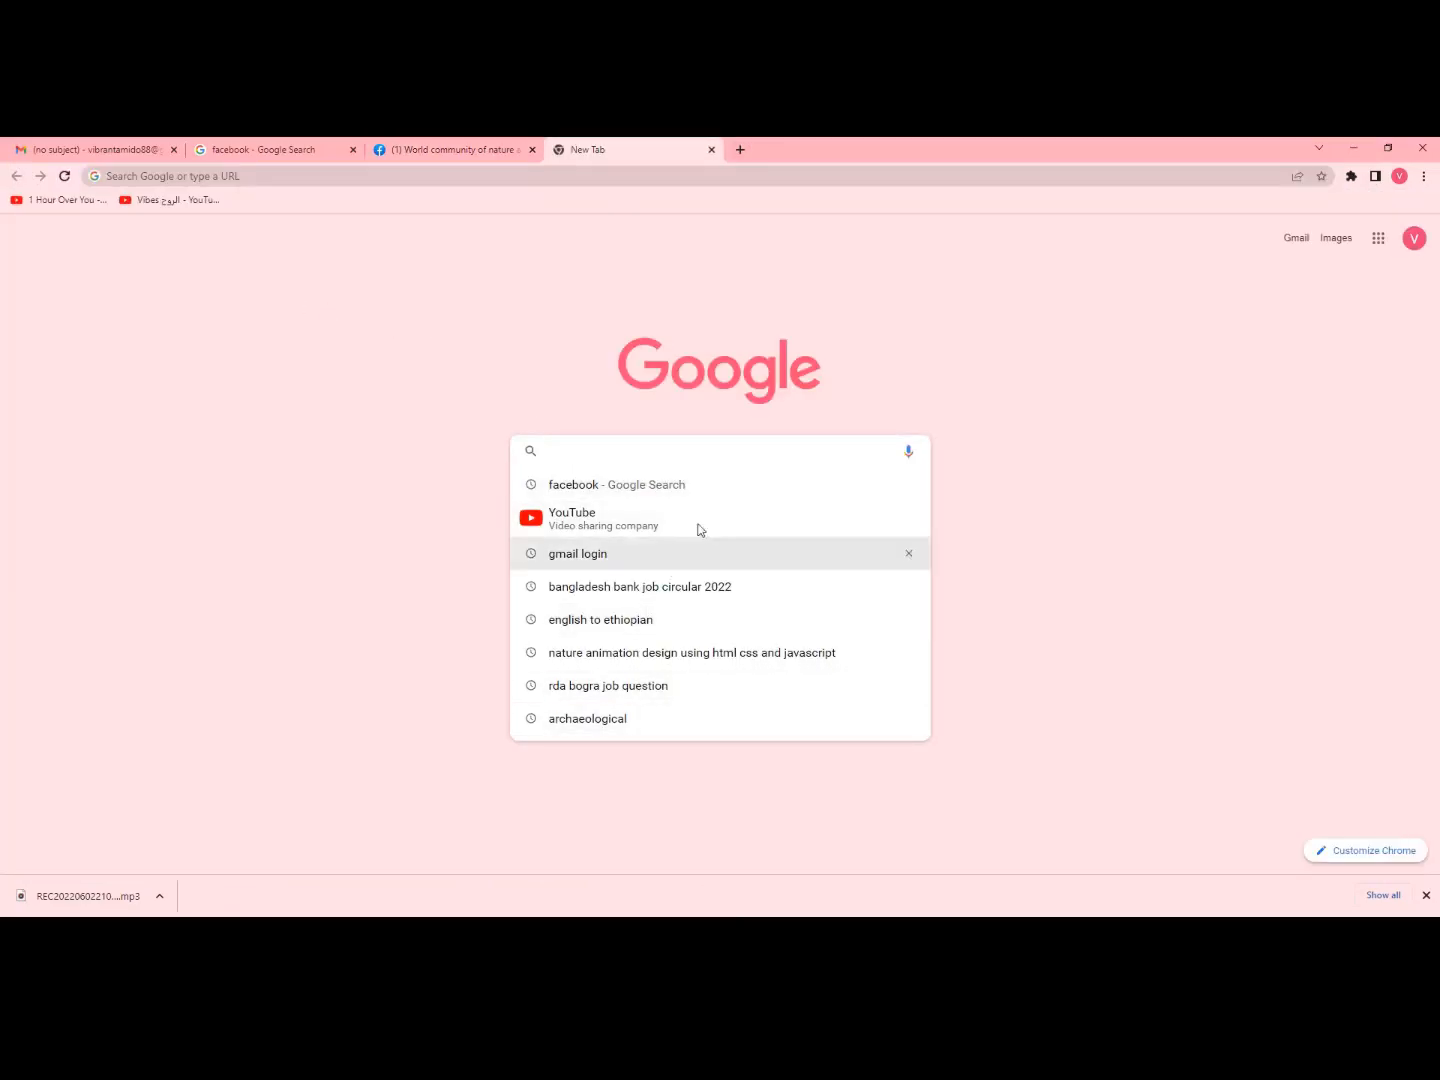
type("tree")
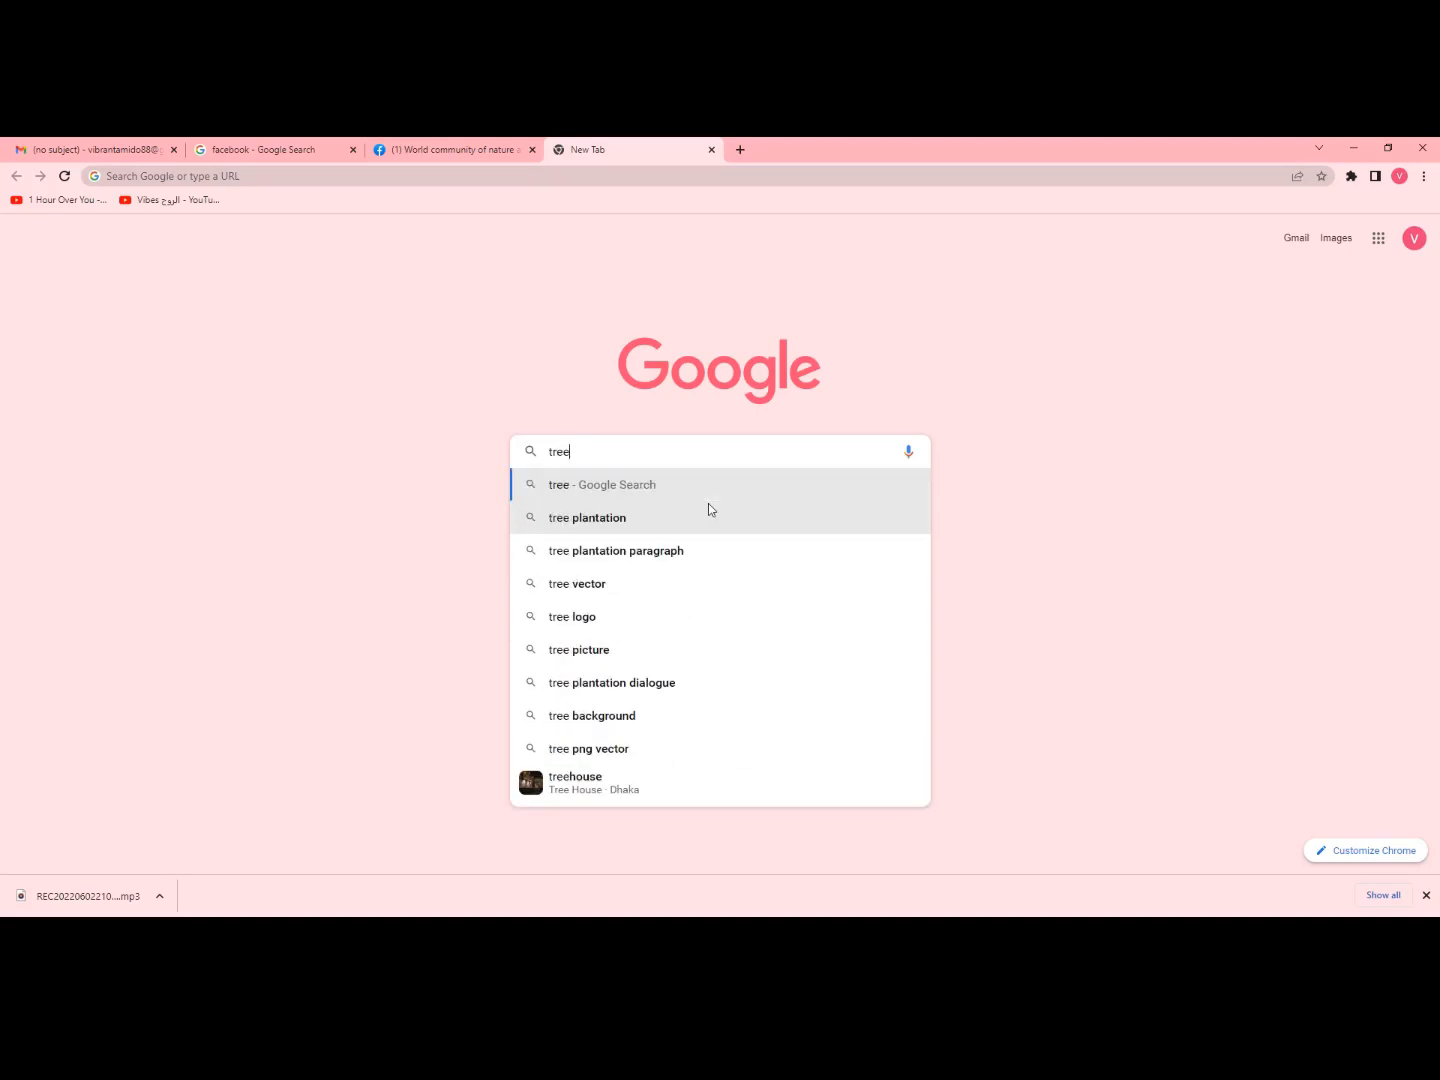
left_click(621, 524)
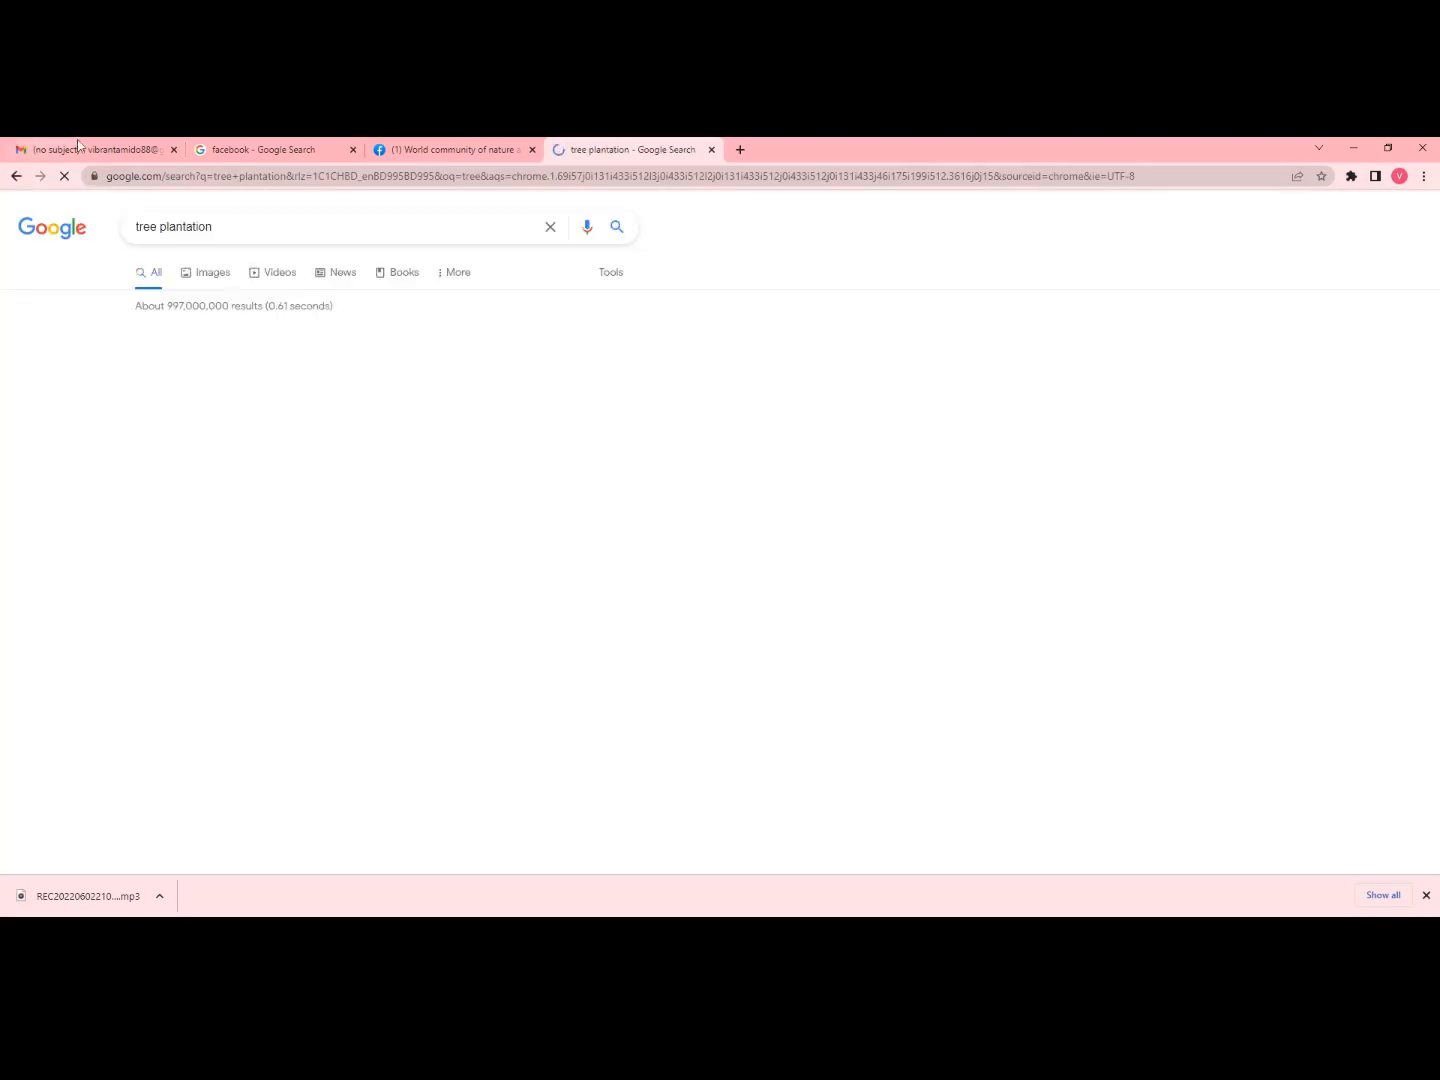
- Show the image results, preview the seedling-in-hands picture, then return to the grid
left_click(203, 272)
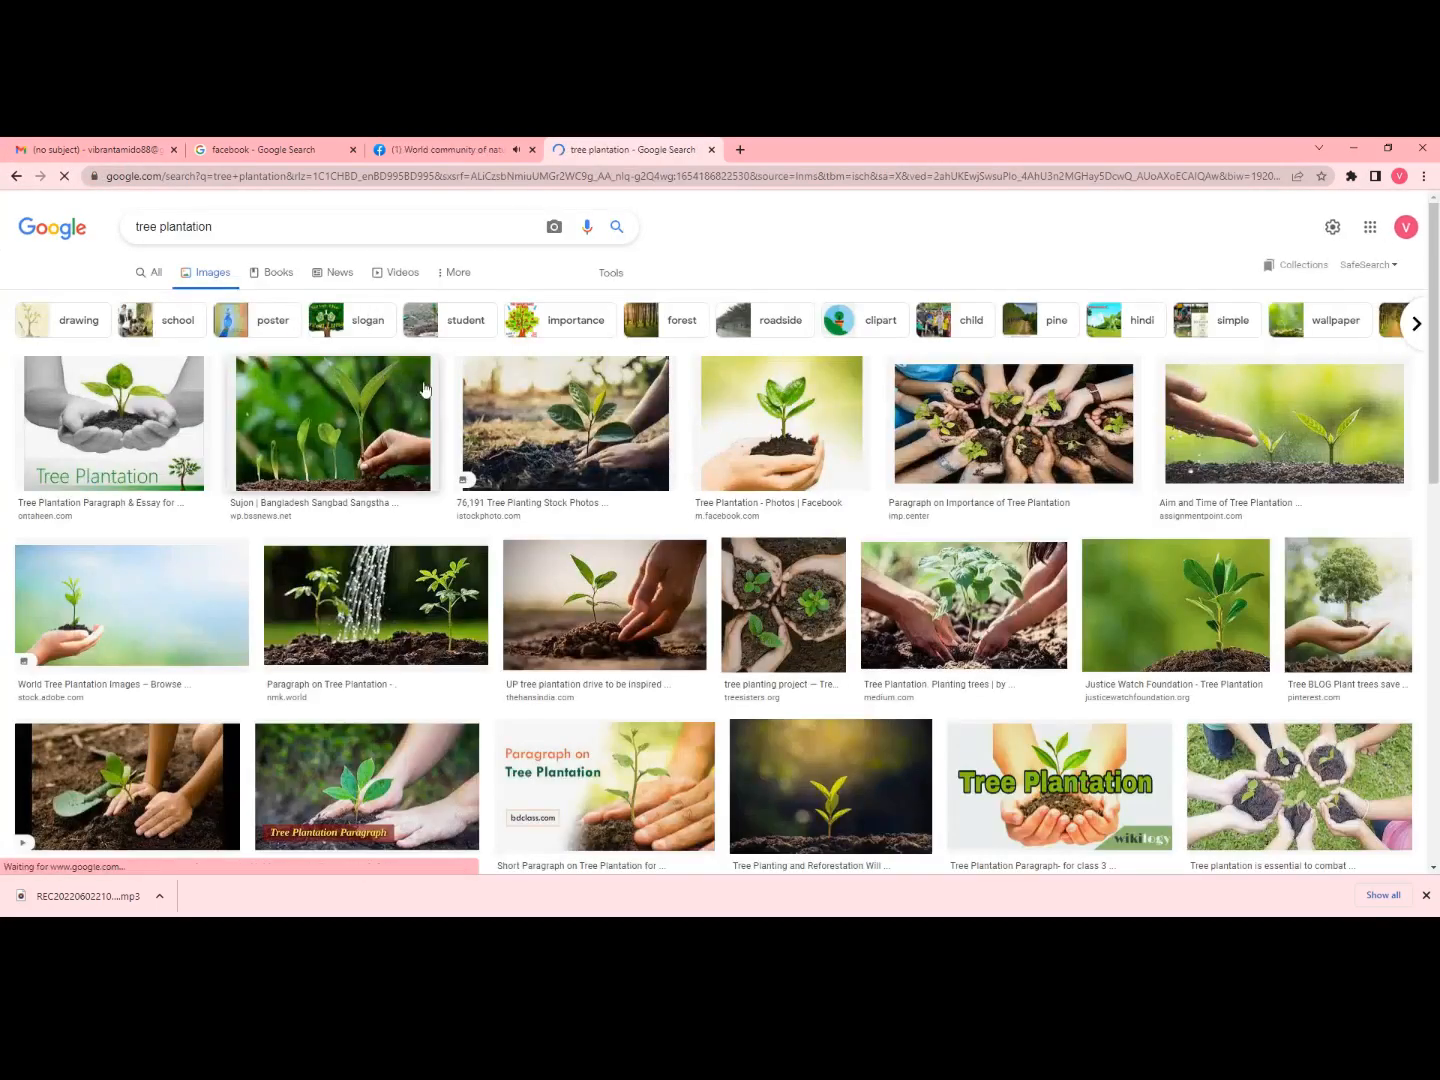
left_click(753, 442)
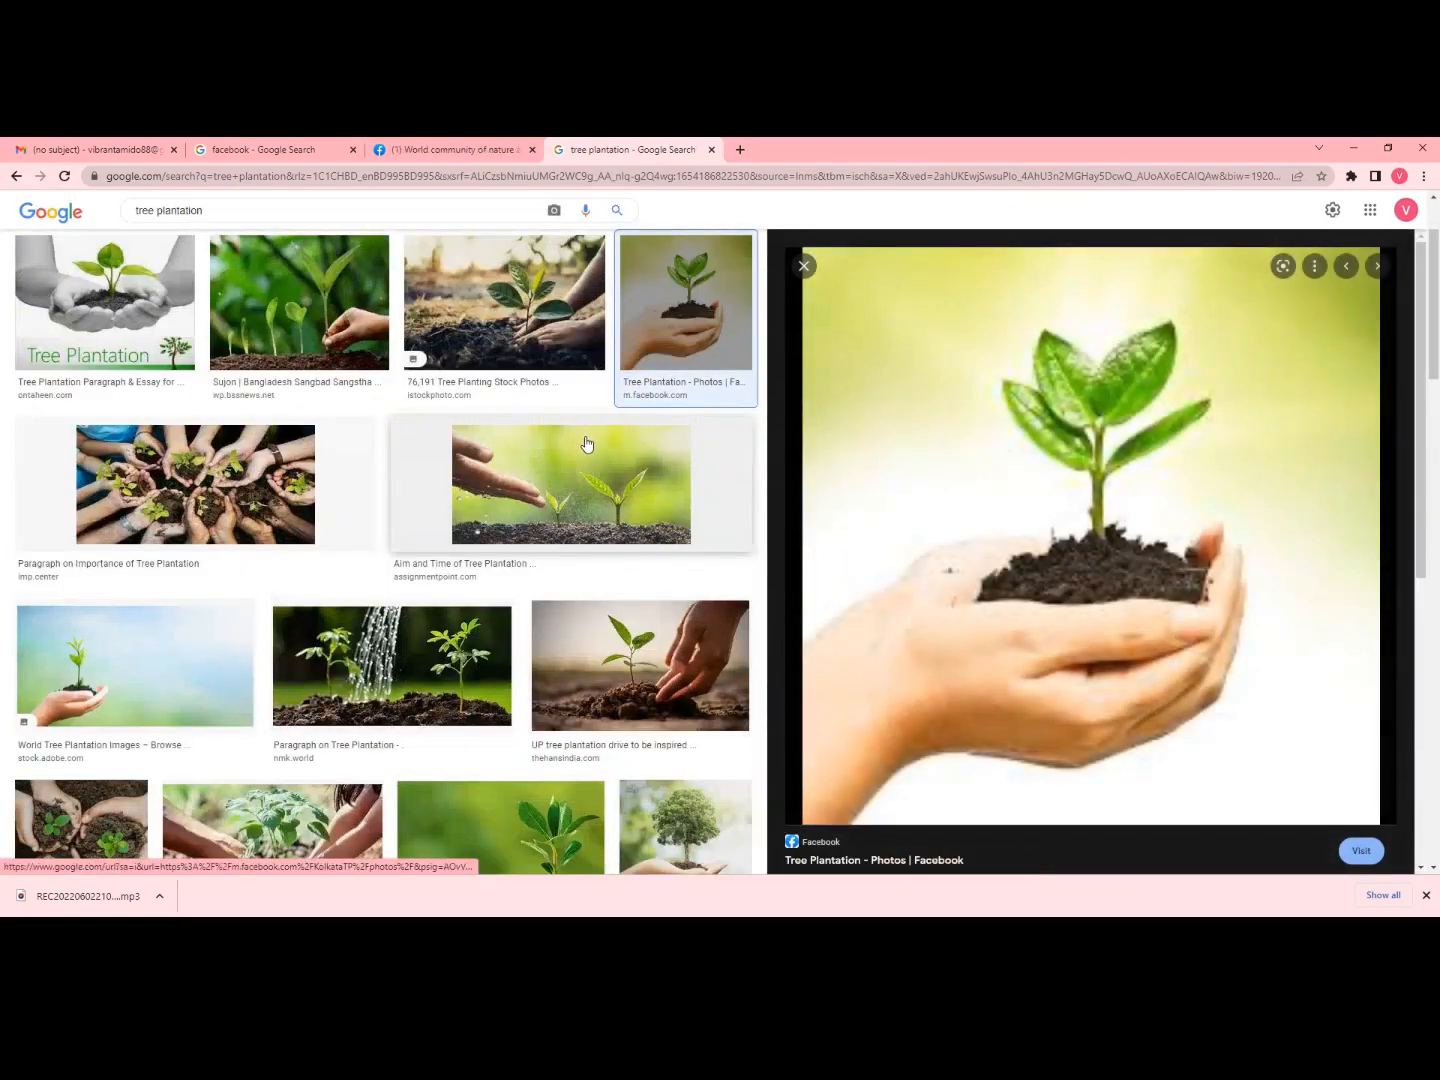
scroll(581, 443, "down", 2)
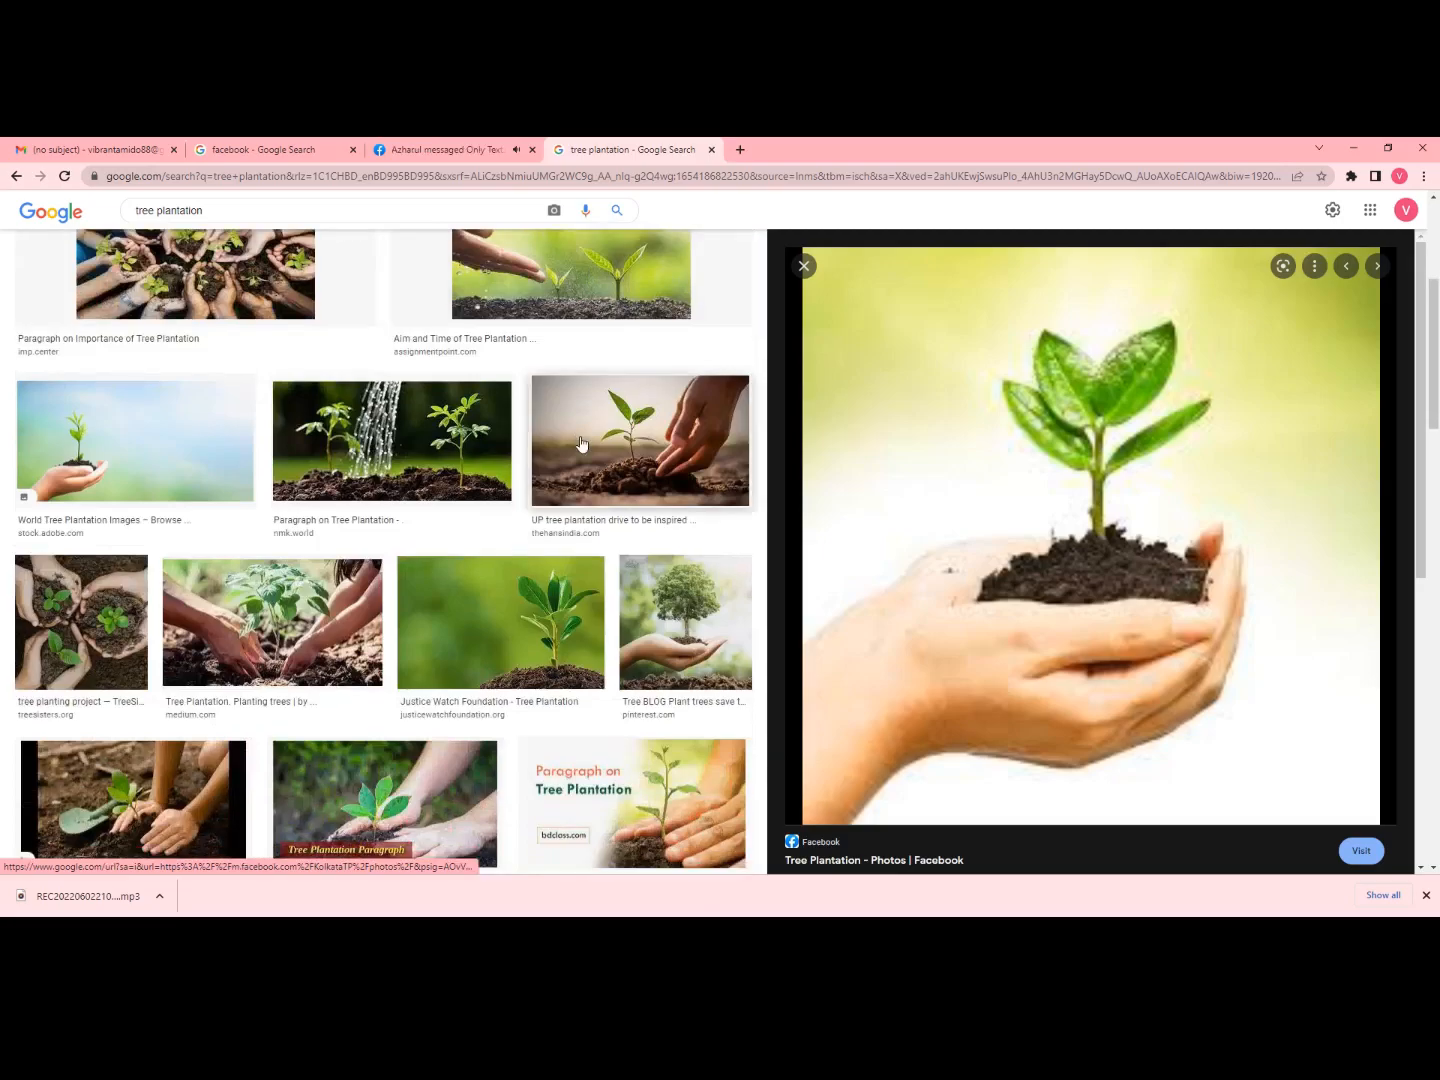
scroll(400, 400, "down", 2)
left_click(16, 176)
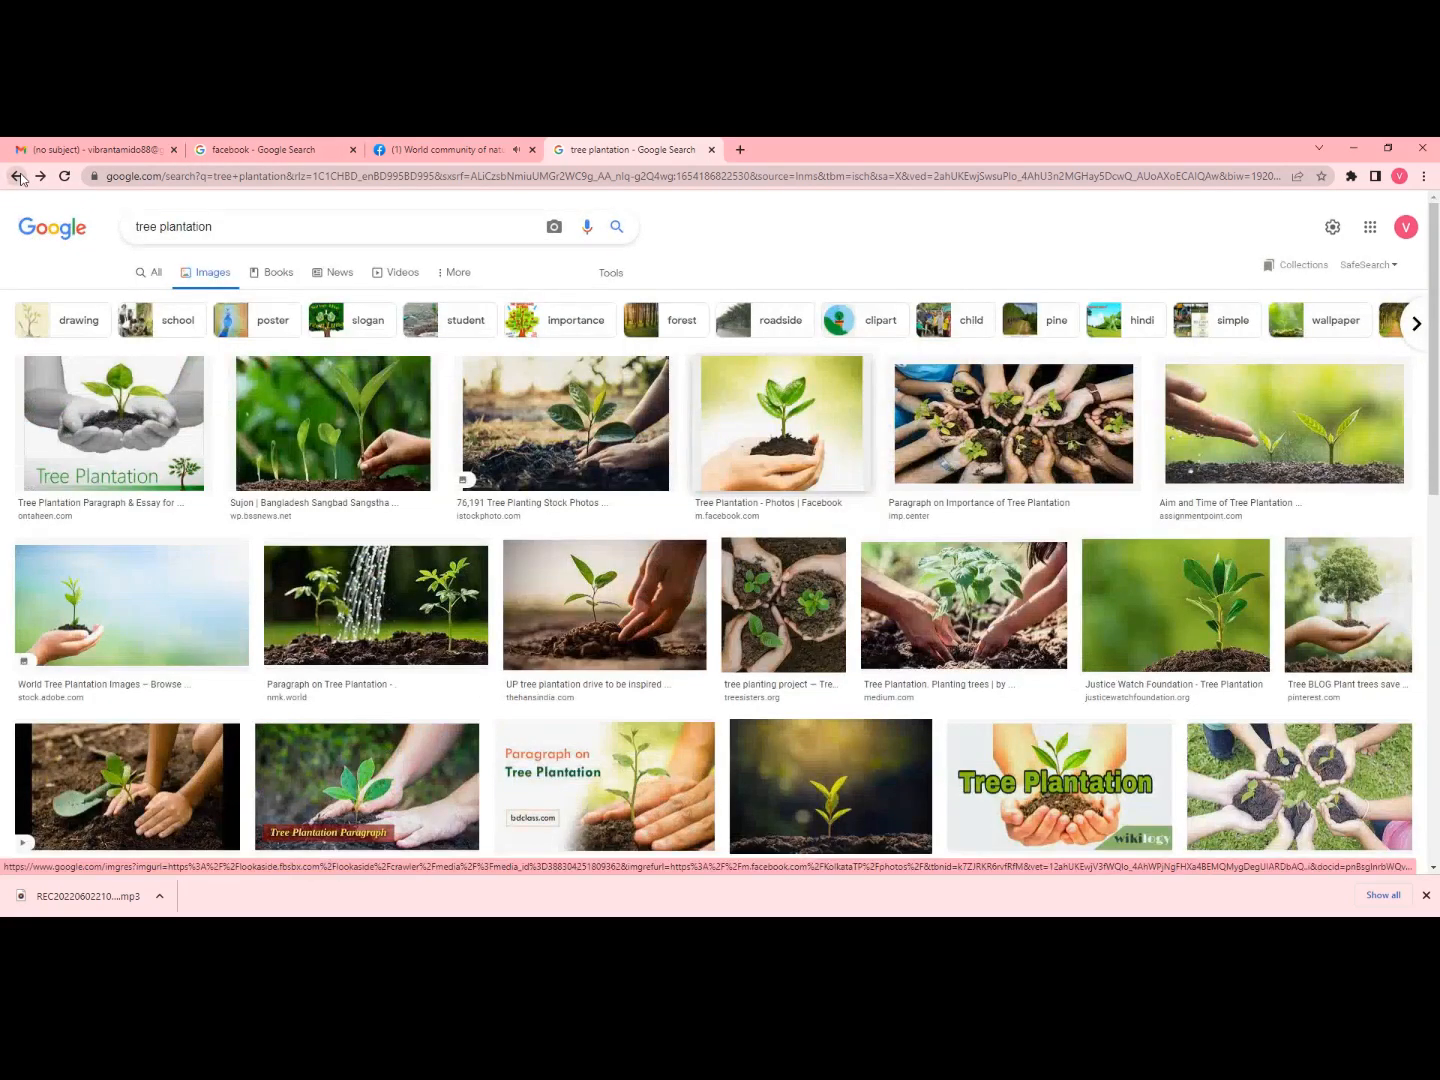
- Change the search query to 'tree HD background less'
left_click(265, 224)
key("BackSpace")
key("BackSpace")
key("BackSpace")
key("BackSpace")
key("BackSpace")
key("BackSpace")
key("BackSpace")
key("BackSpace")
key("BackSpace")
key("BackSpace")
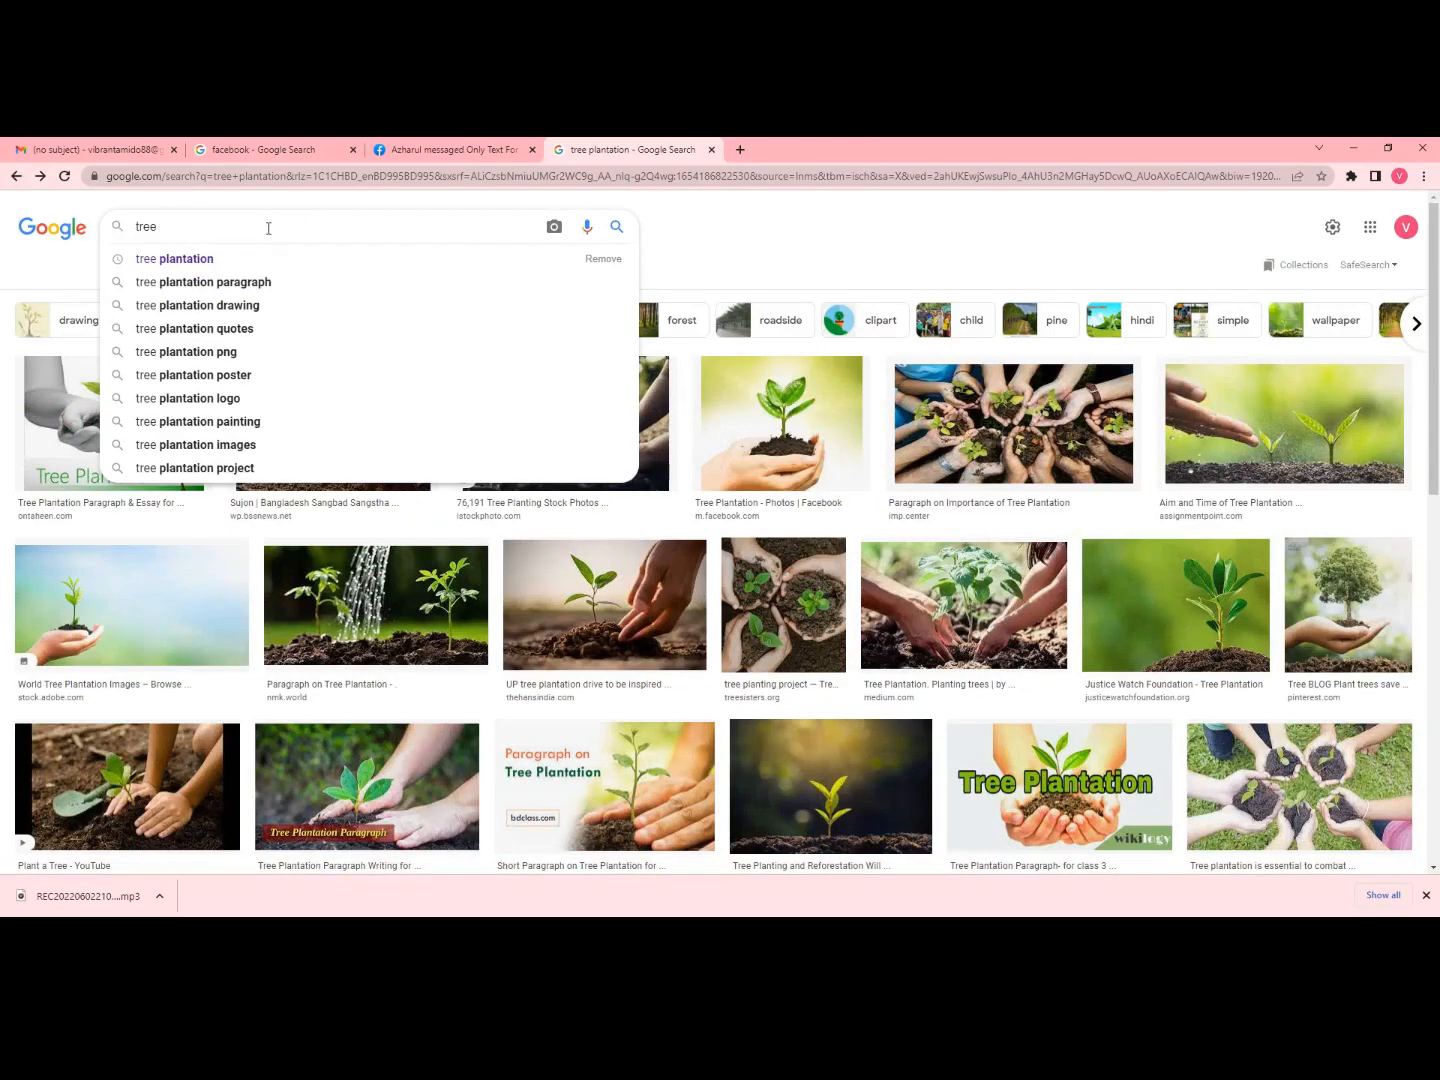
type("HD ")
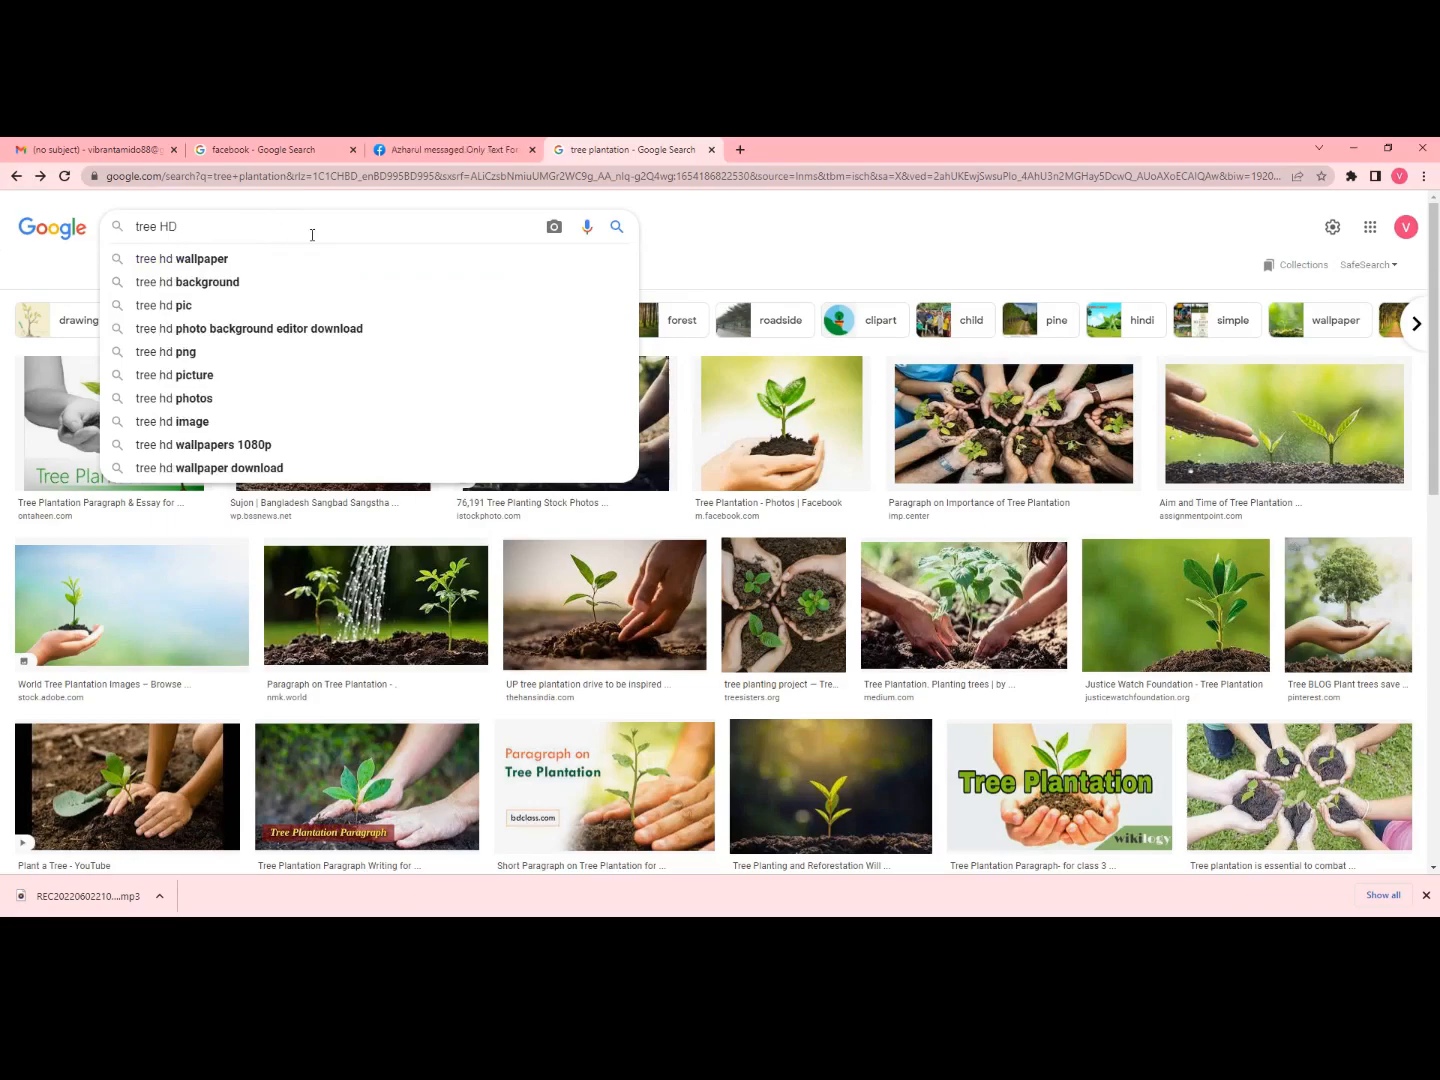
type("background")
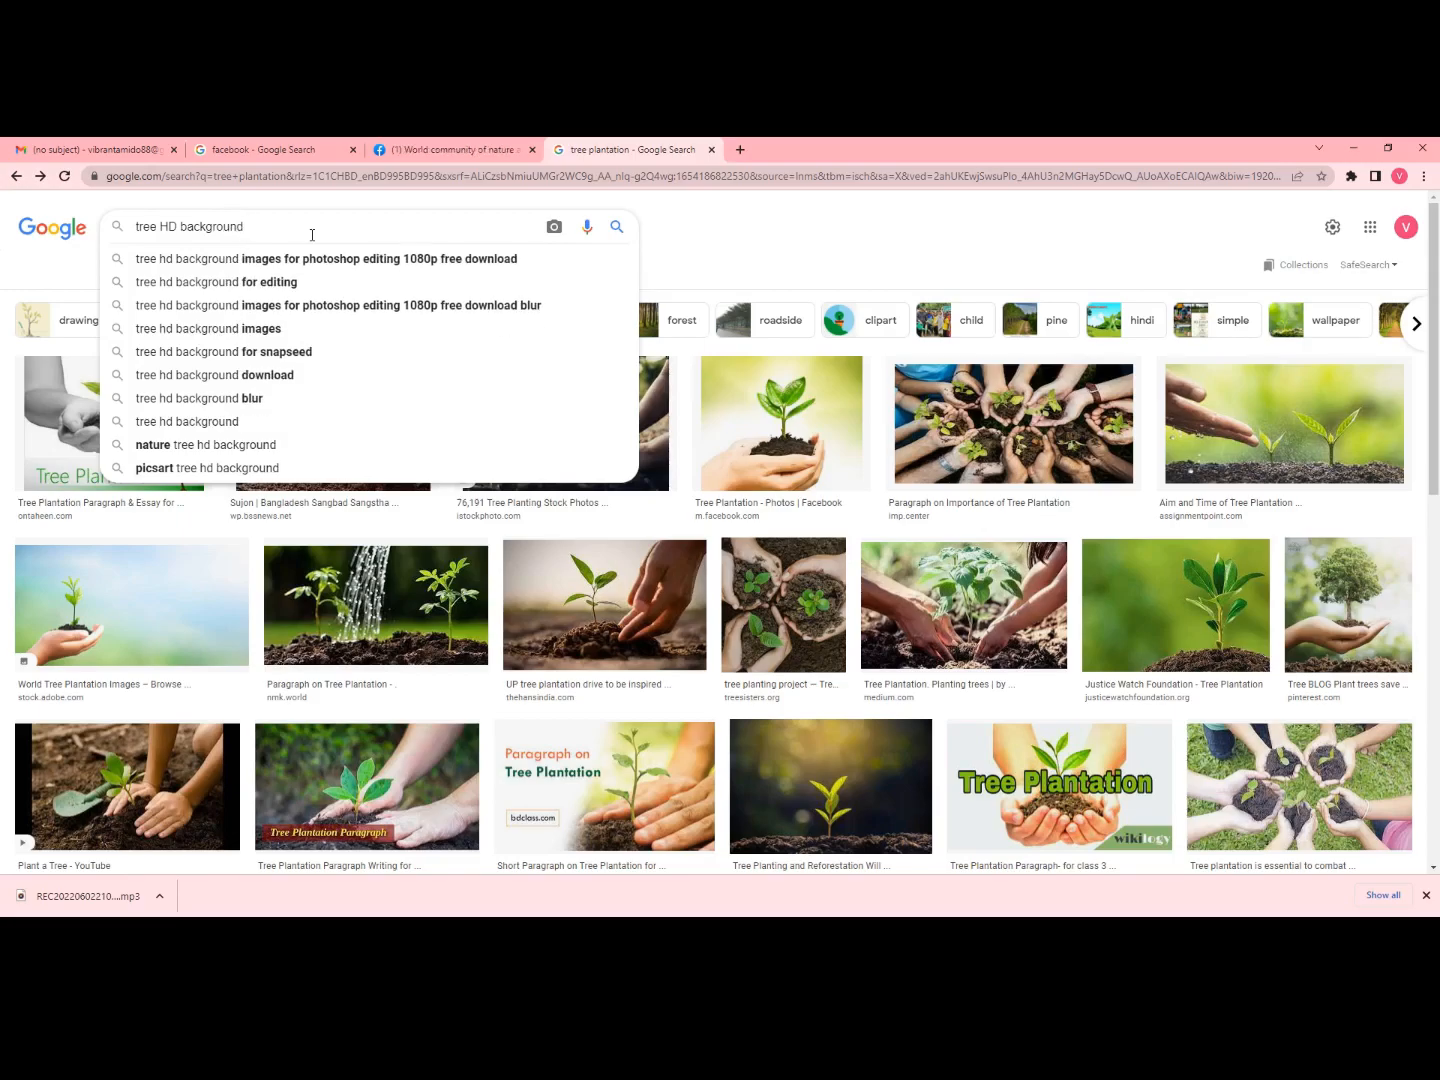
type(" less")
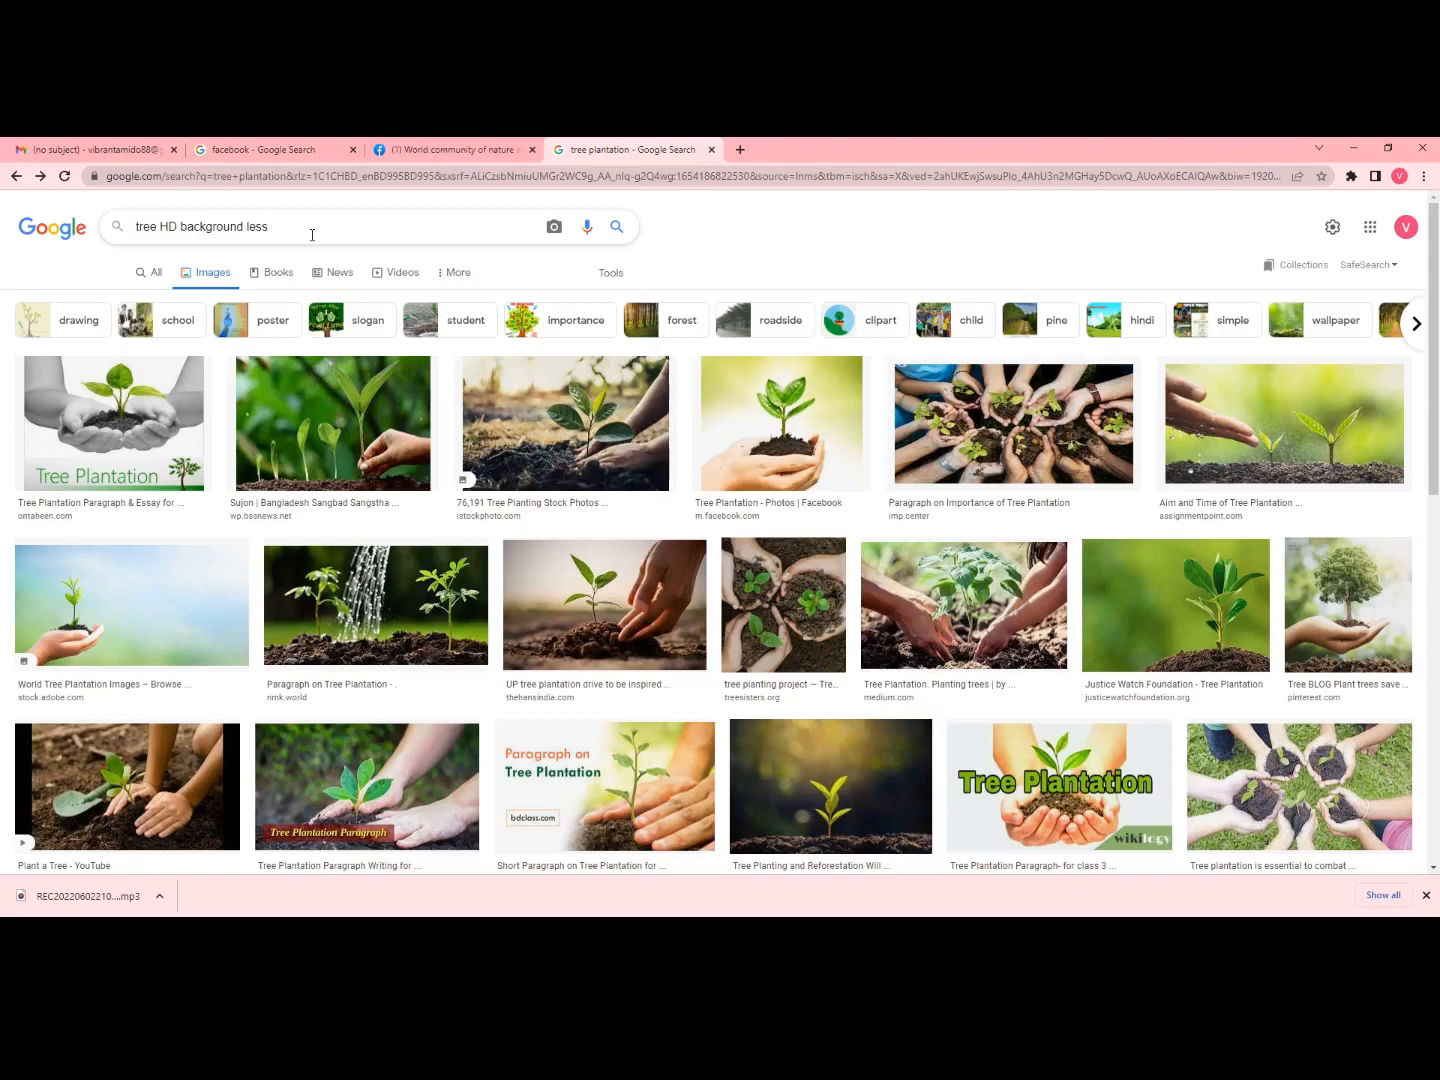
- Run the 'tree HD background less' image search and preview a PNG tree result
key("Return")
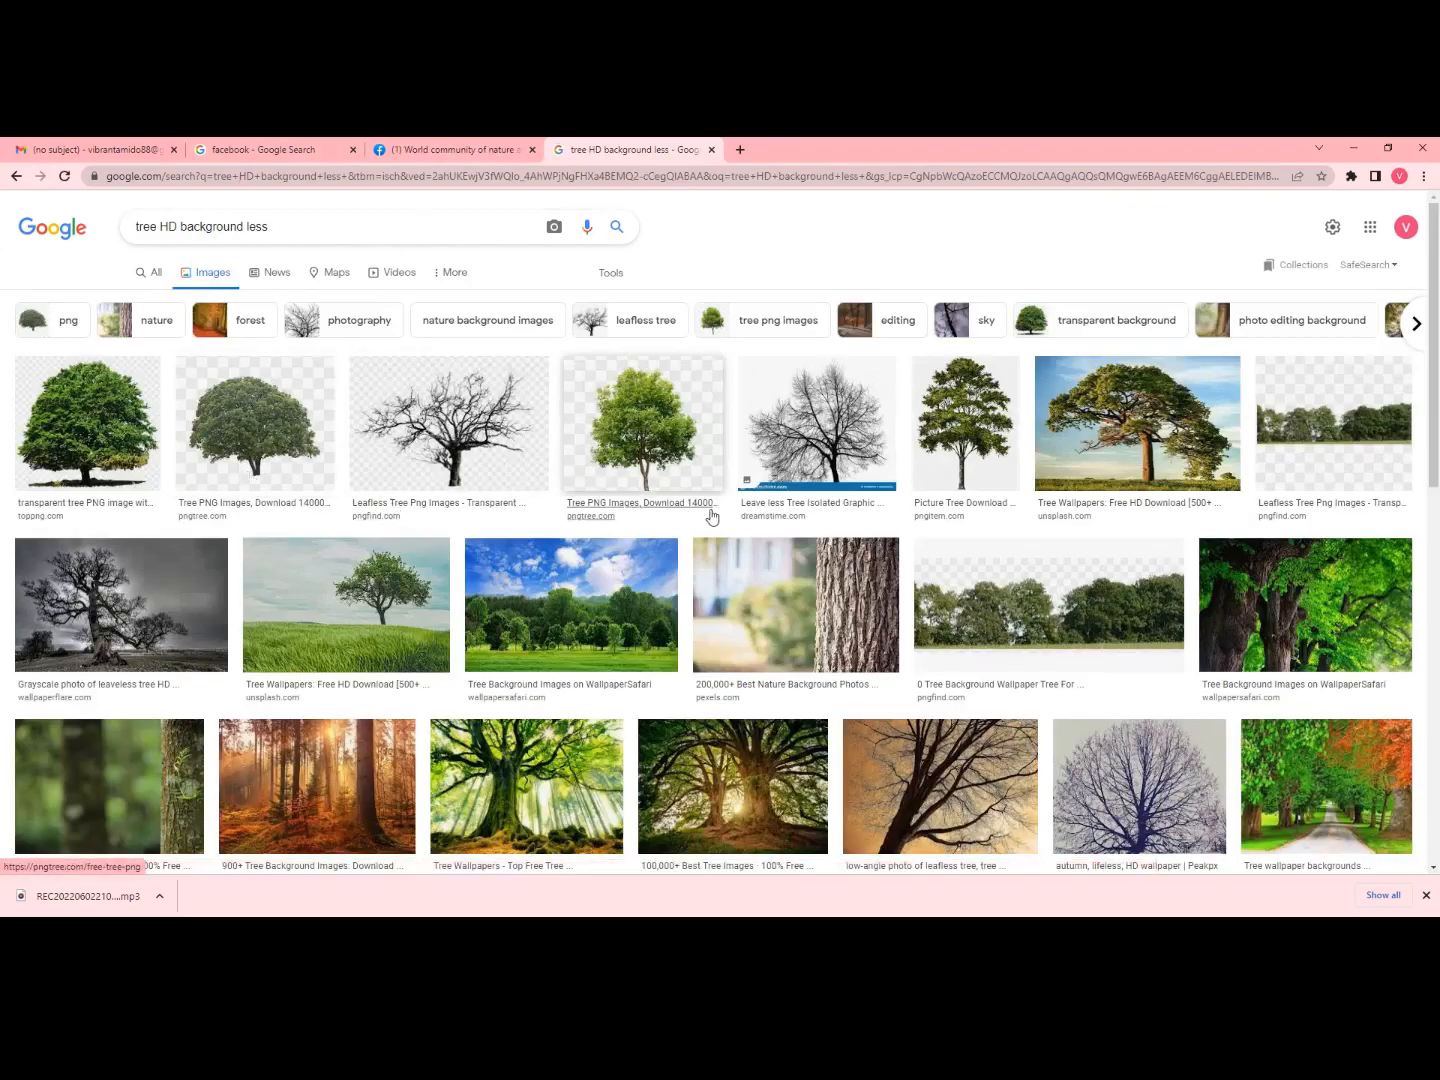
scroll(1090, 480, "down", 2)
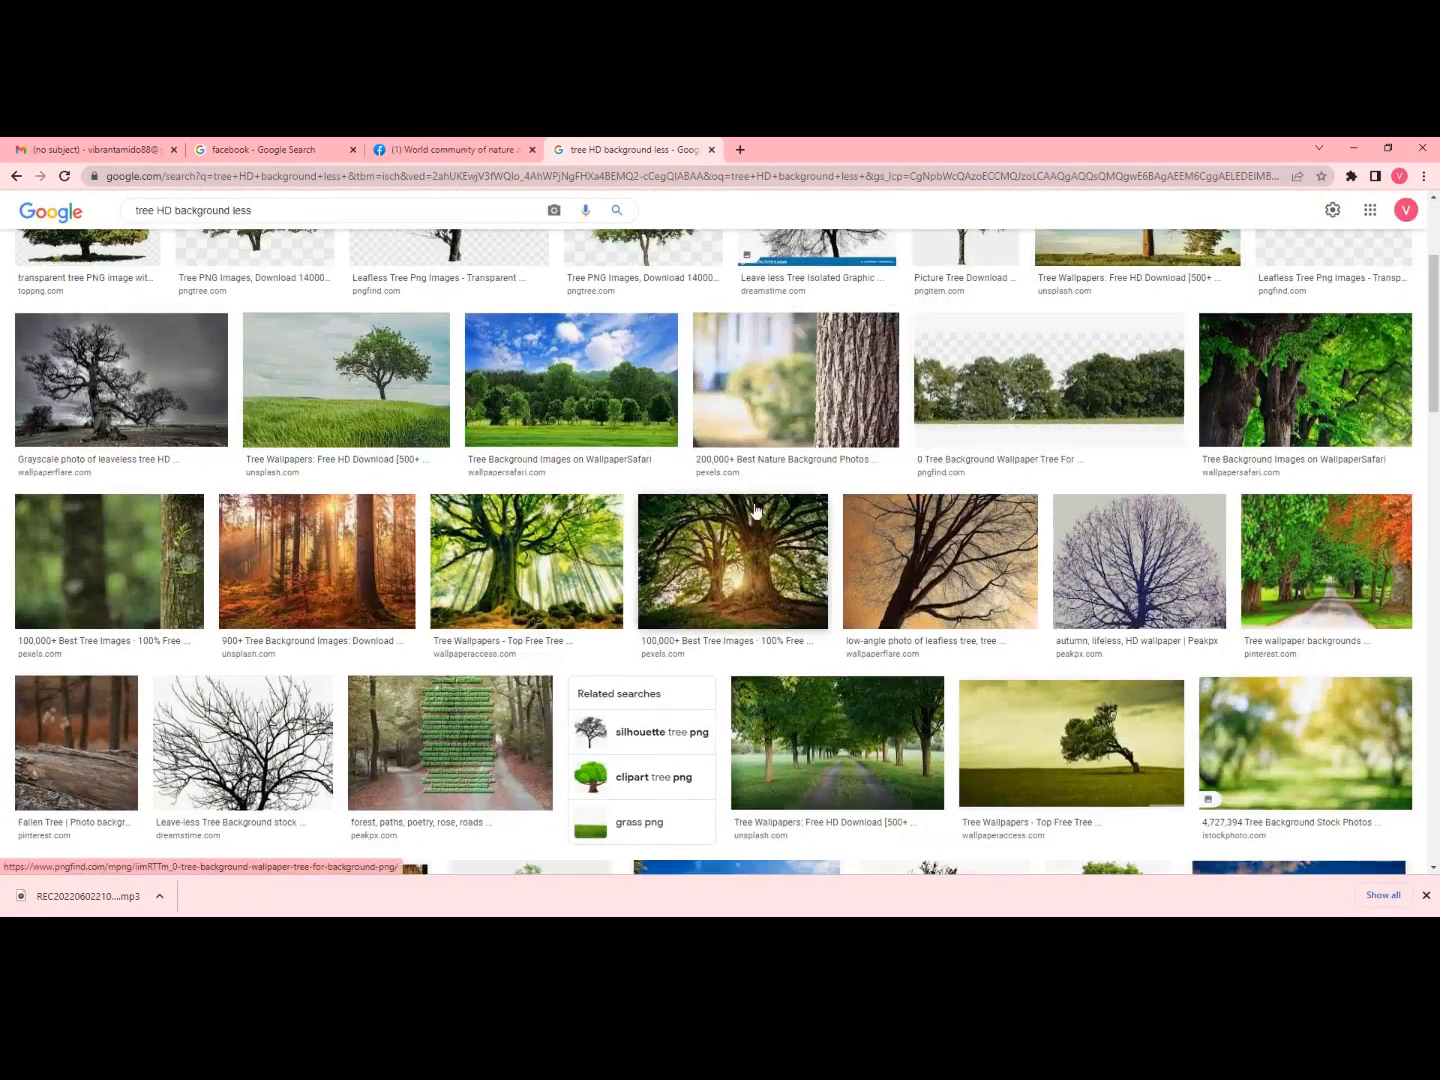
scroll(793, 548, "down", 3)
scroll(793, 548, "down", 2)
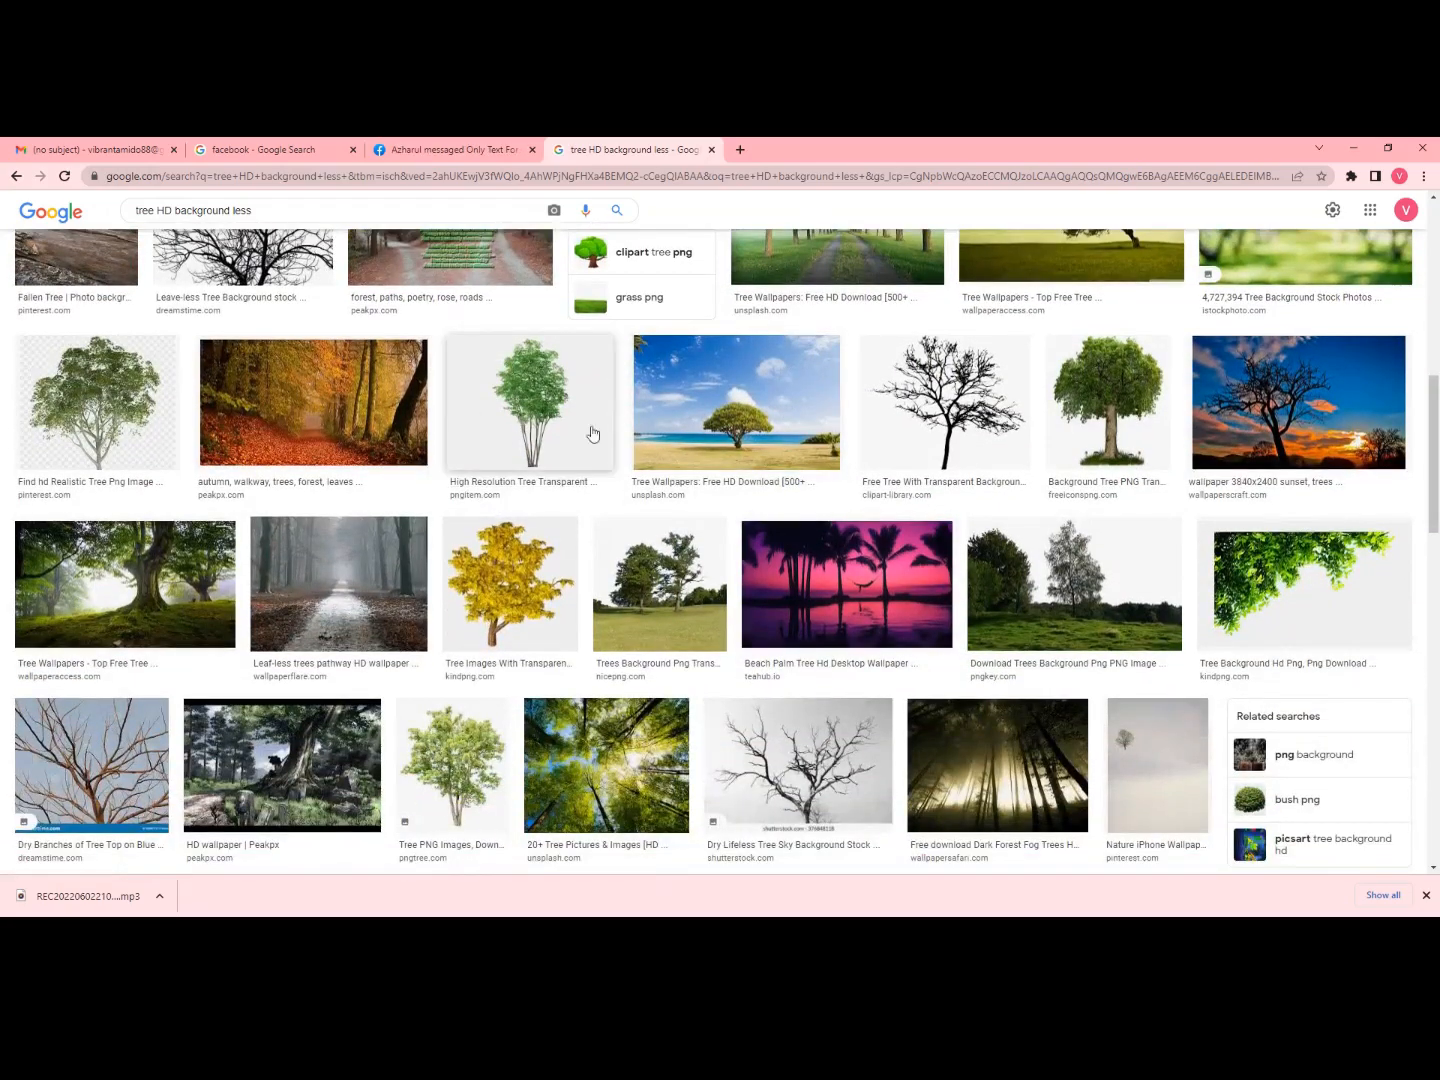
scroll(874, 459, "down", 4)
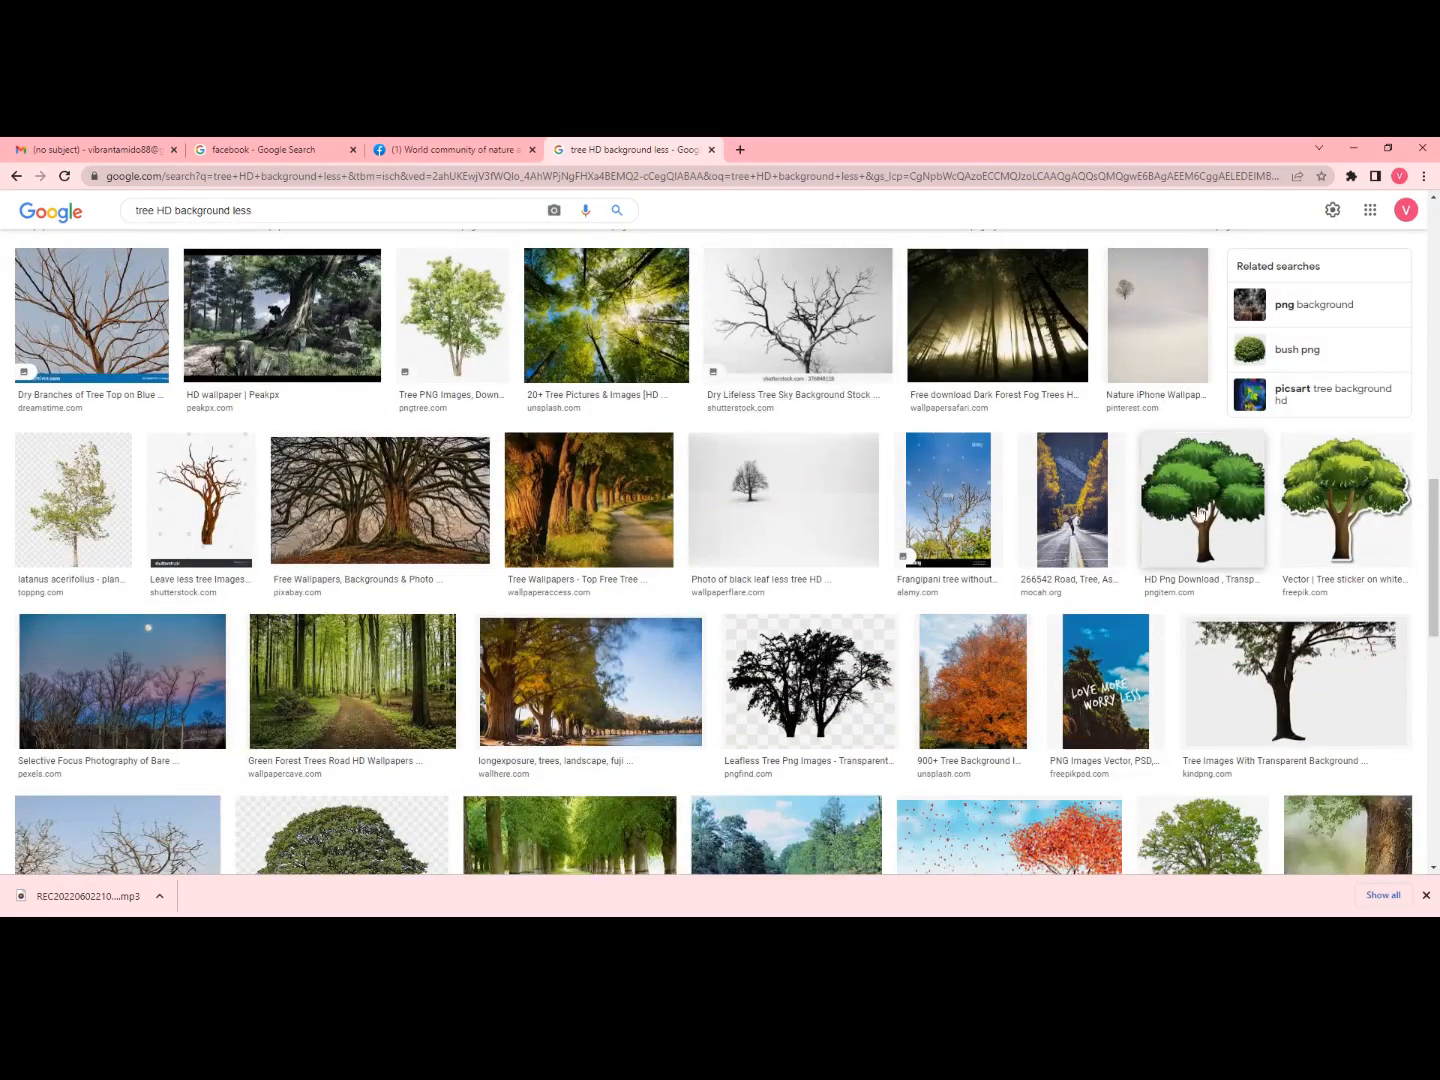
scroll(1120, 550, "down", 2)
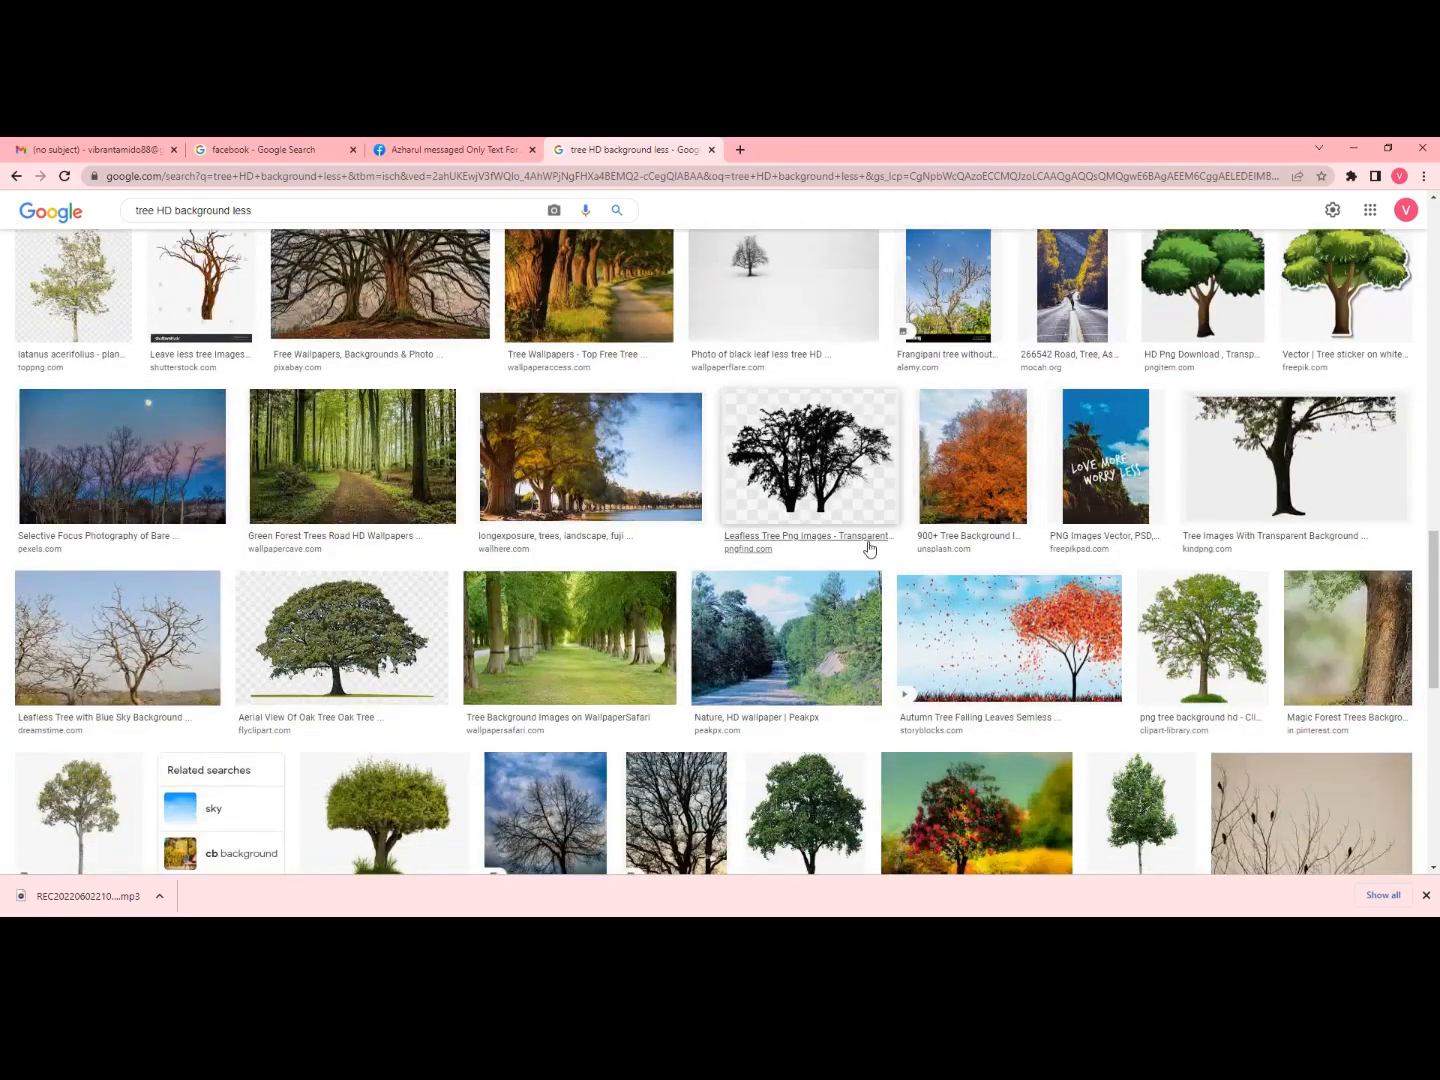
scroll(390, 647, "down", 2)
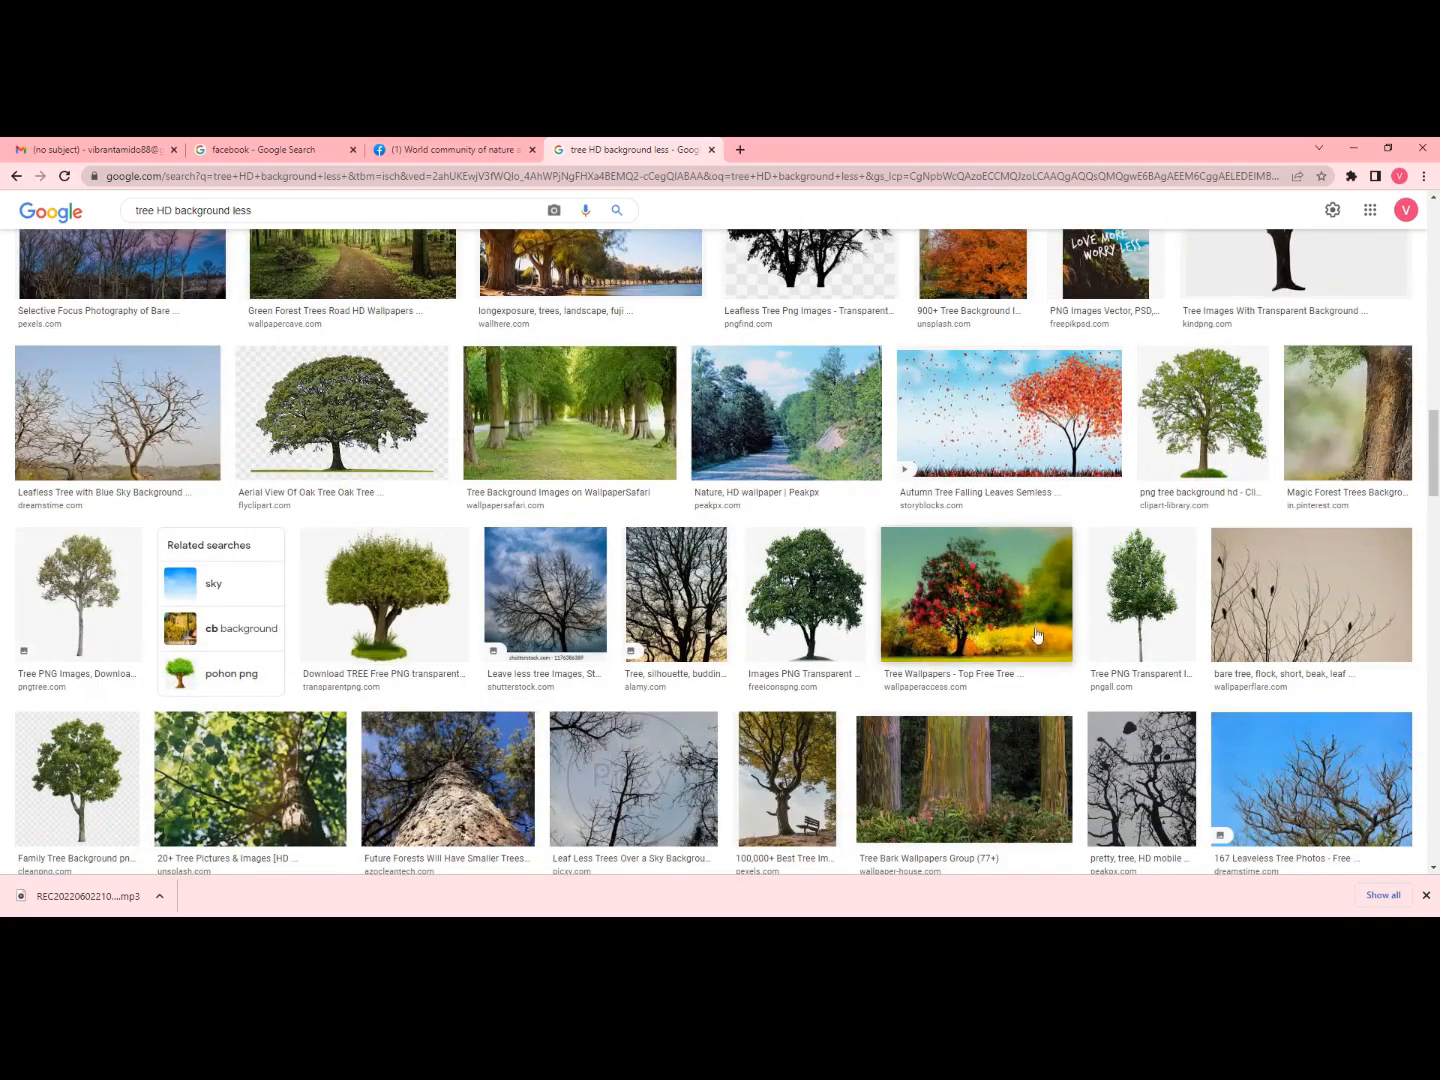
left_click(1179, 453)
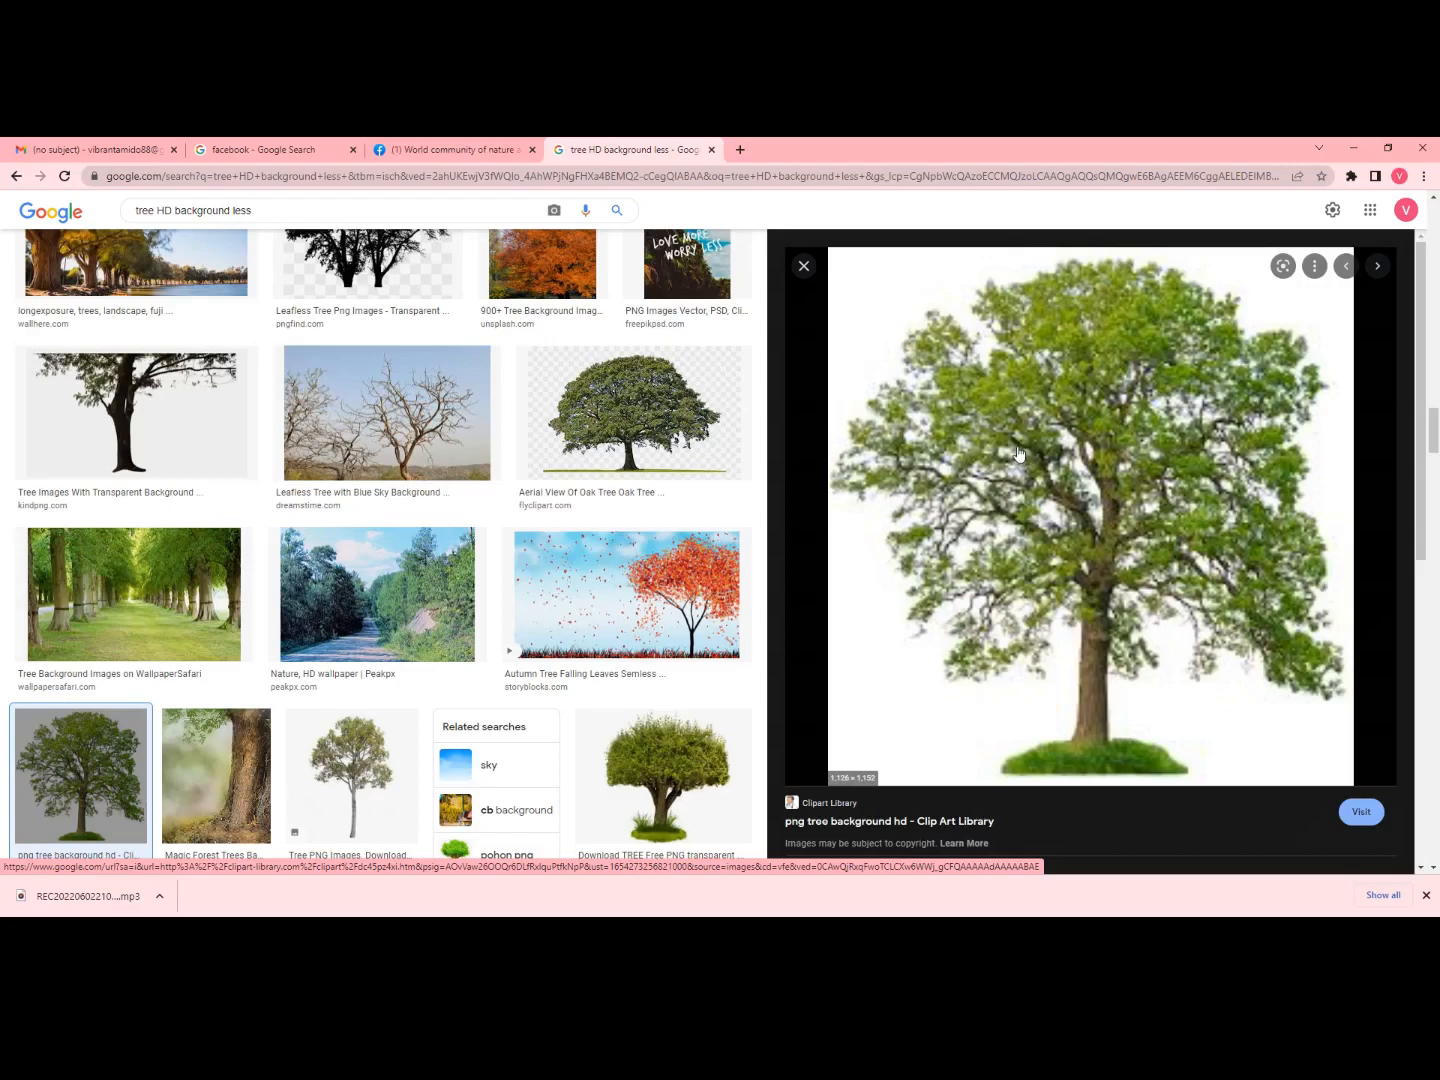
- Save the transparent tree image to Downloads as hd-green-tree-png-image--16, then return to Excel
scroll(1017, 452, "down", 6)
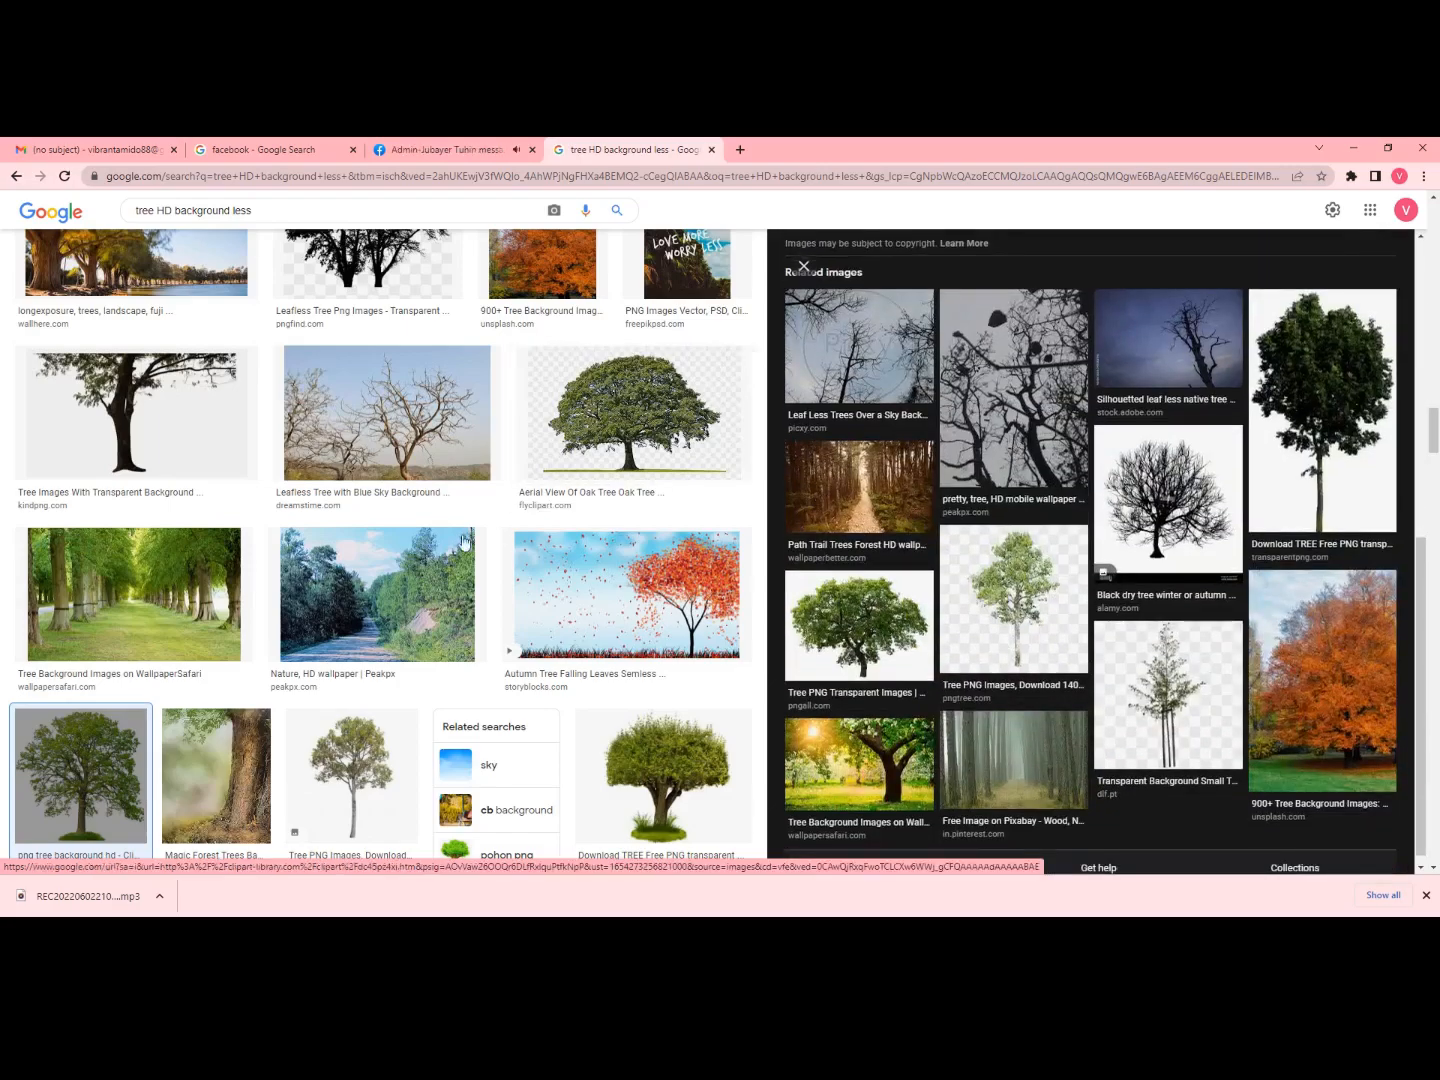
scroll(560, 500, "down", 2)
scroll(1076, 503, "up", 4)
scroll(1076, 503, "up", 2)
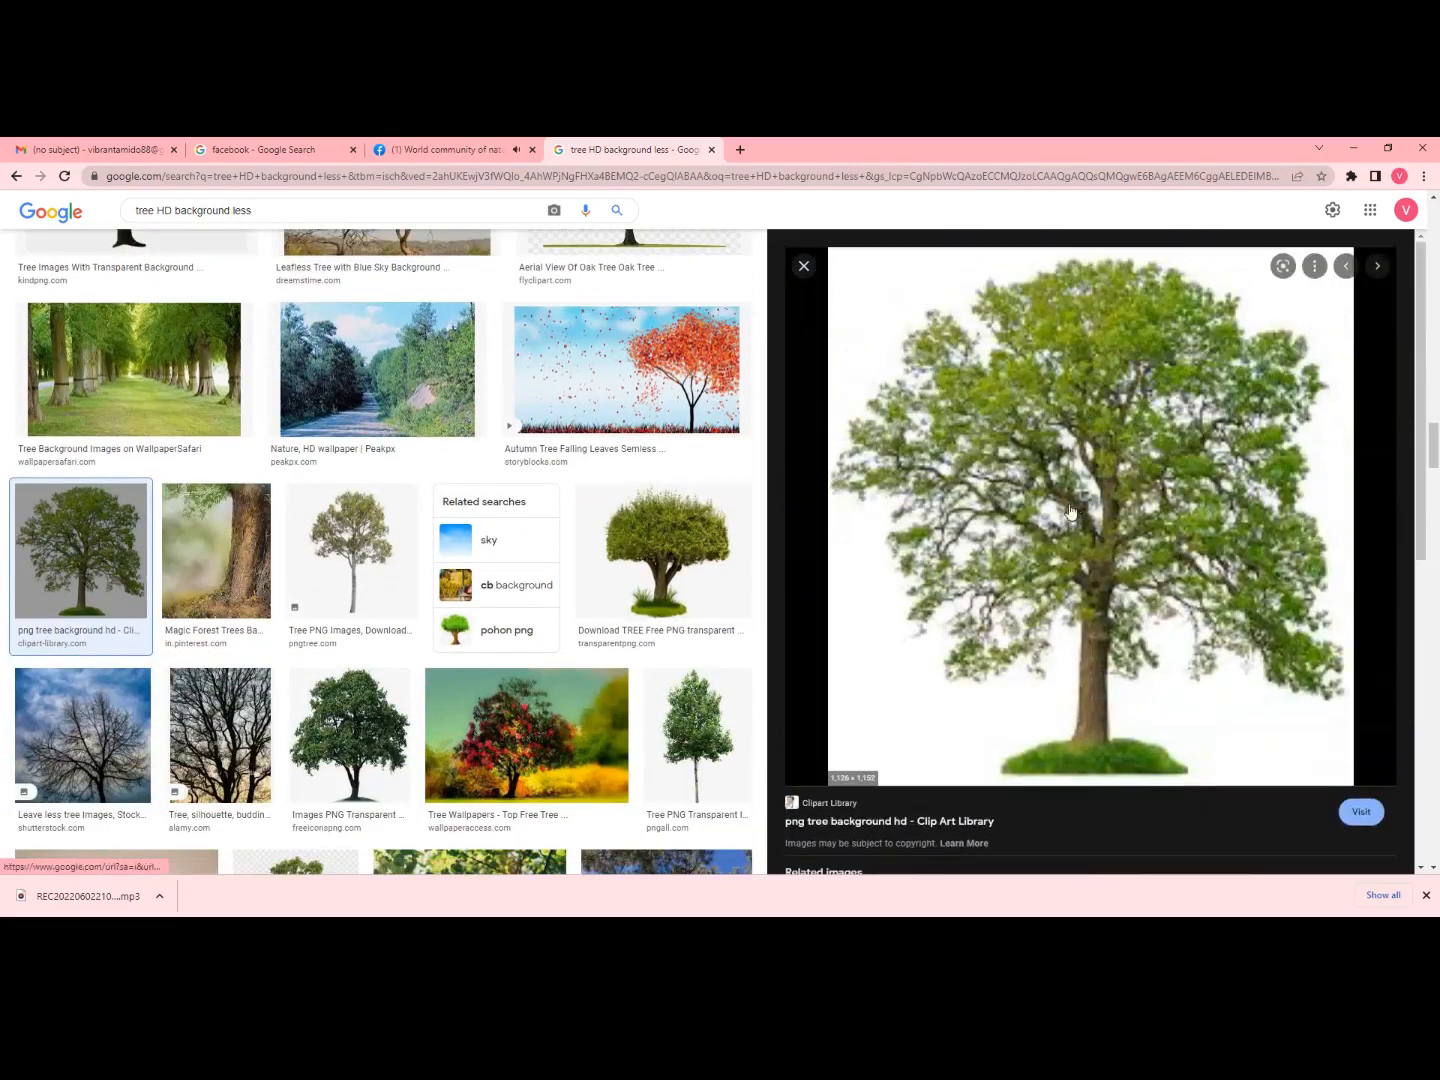
left_click(641, 595)
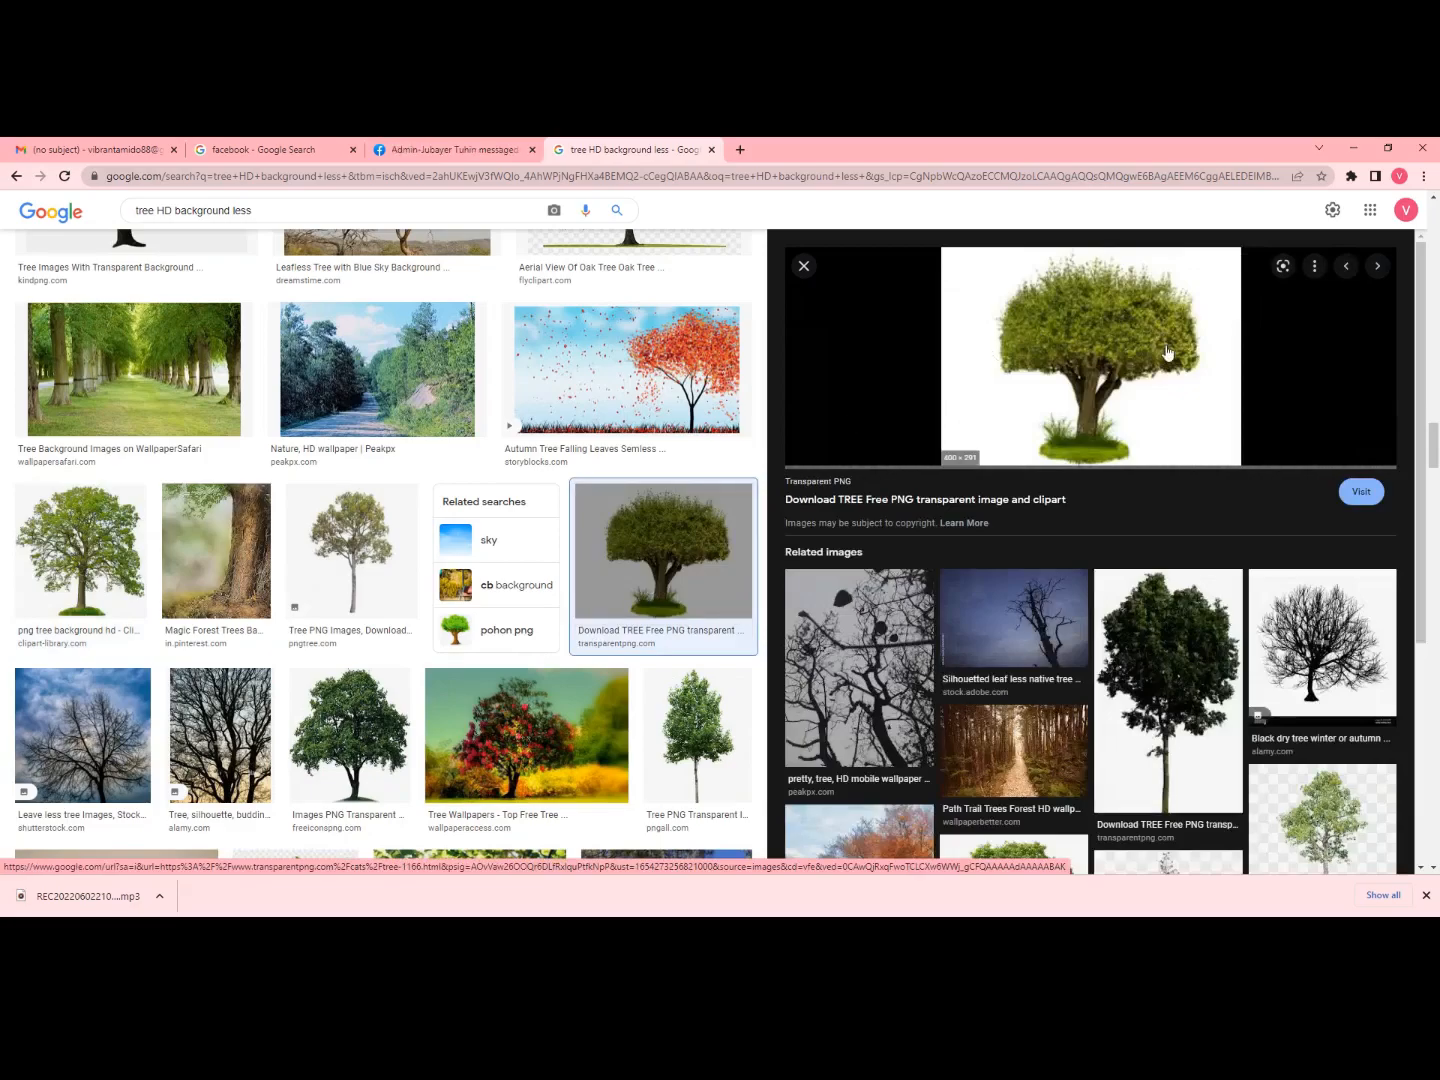
right_click(1107, 348)
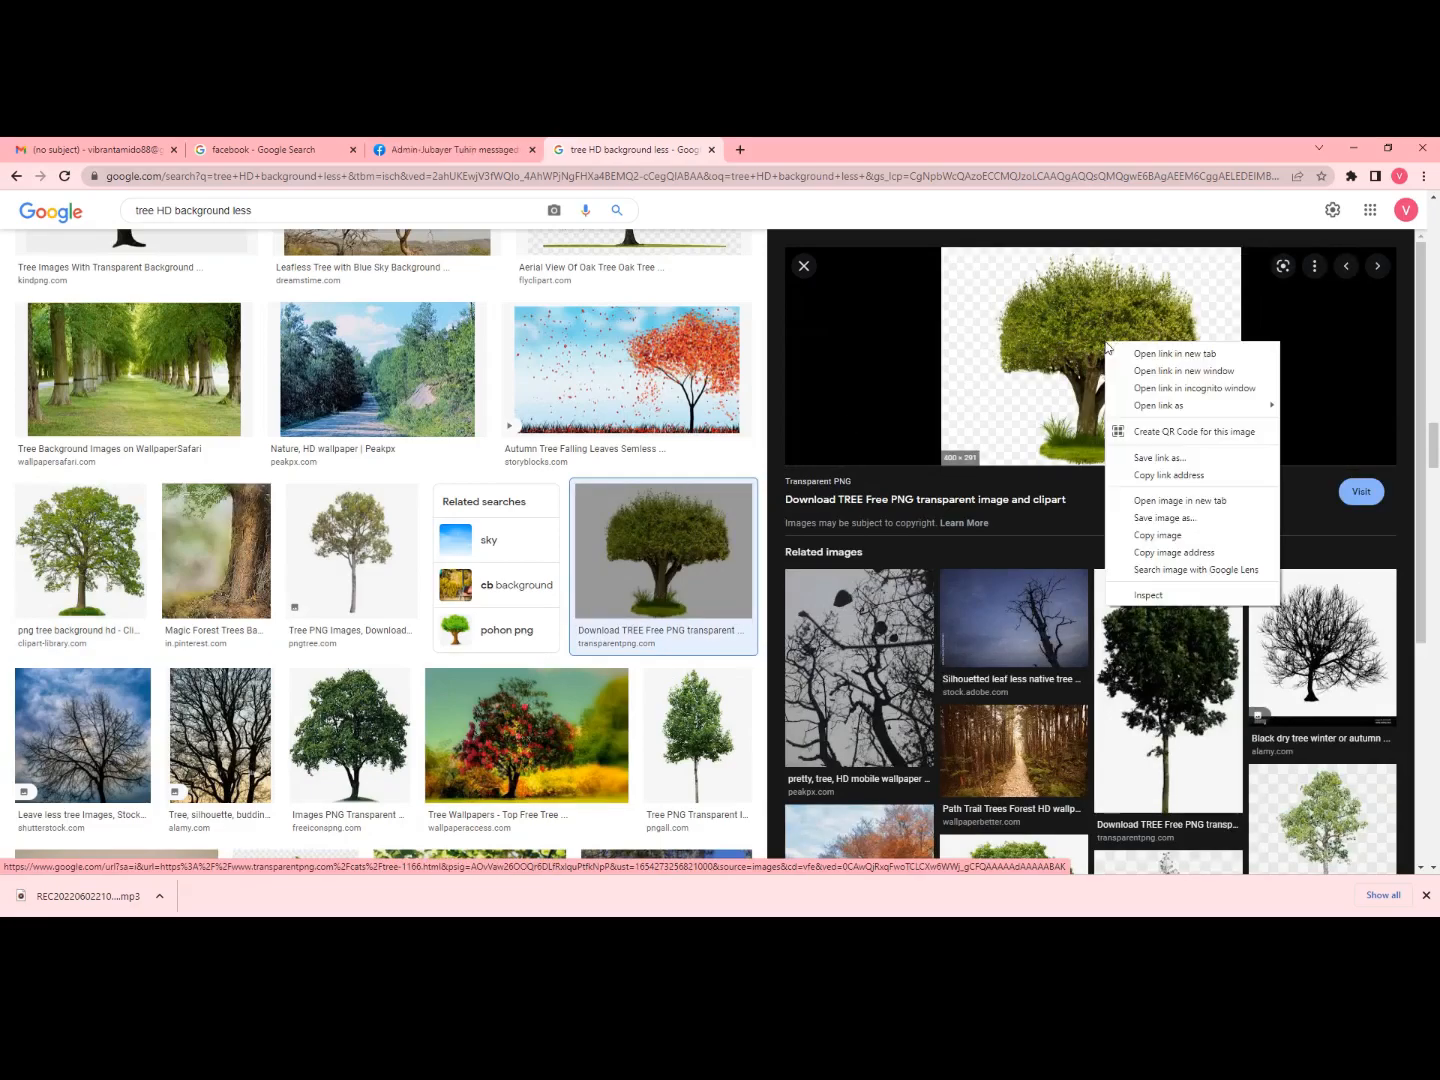
left_click(1163, 518)
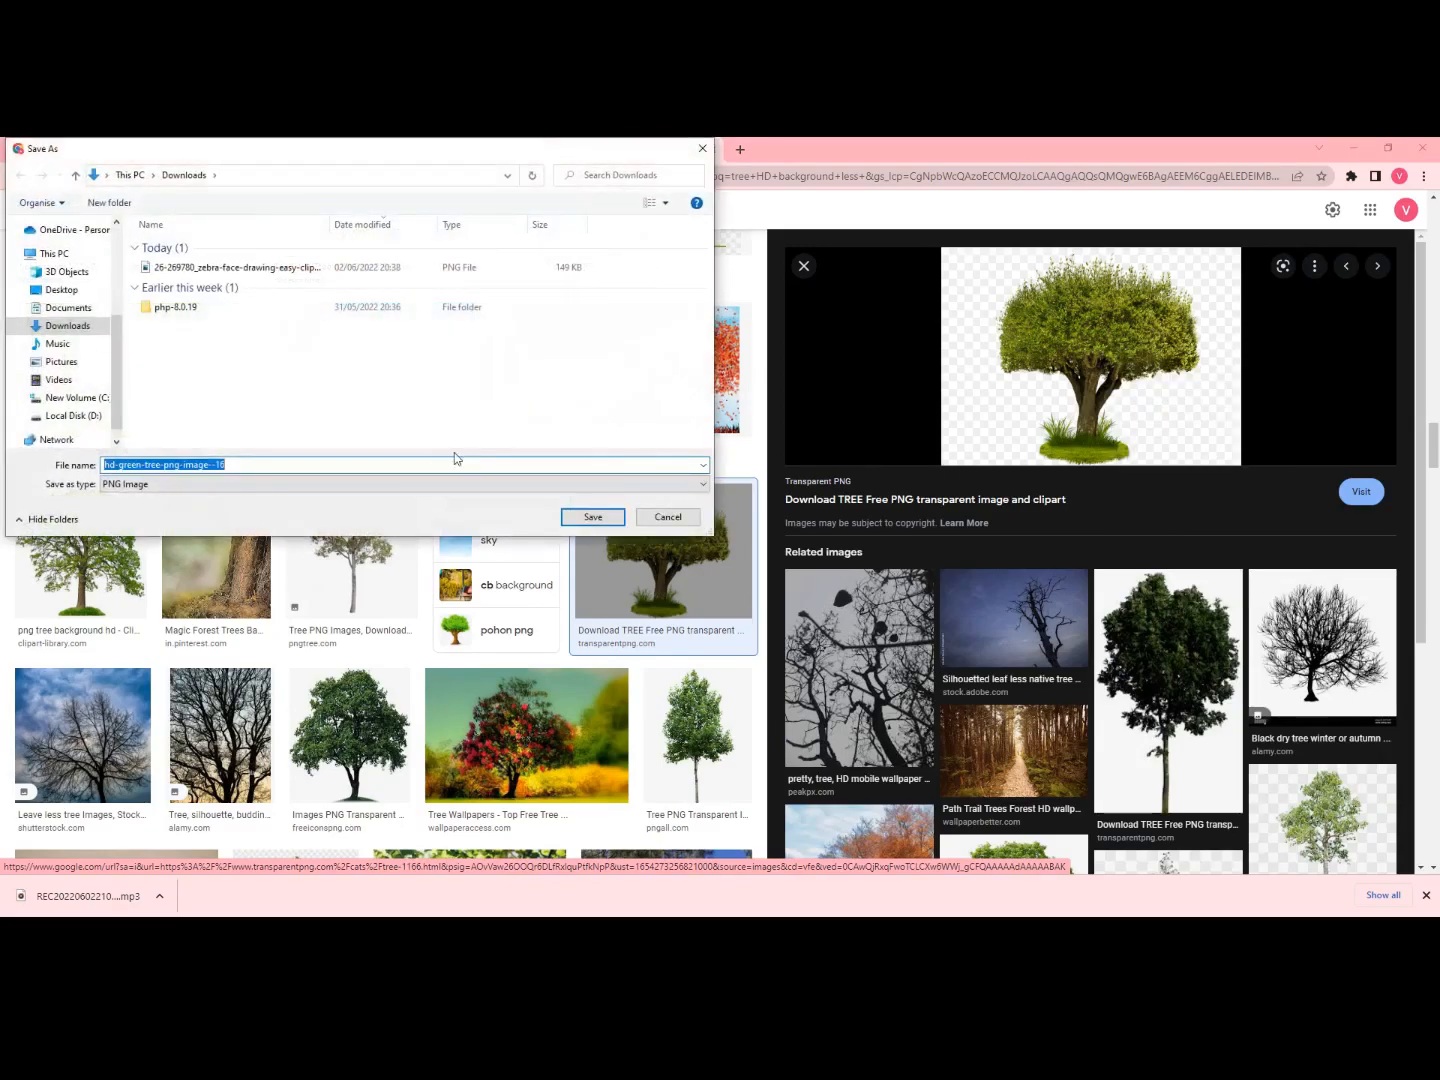
left_click(590, 517)
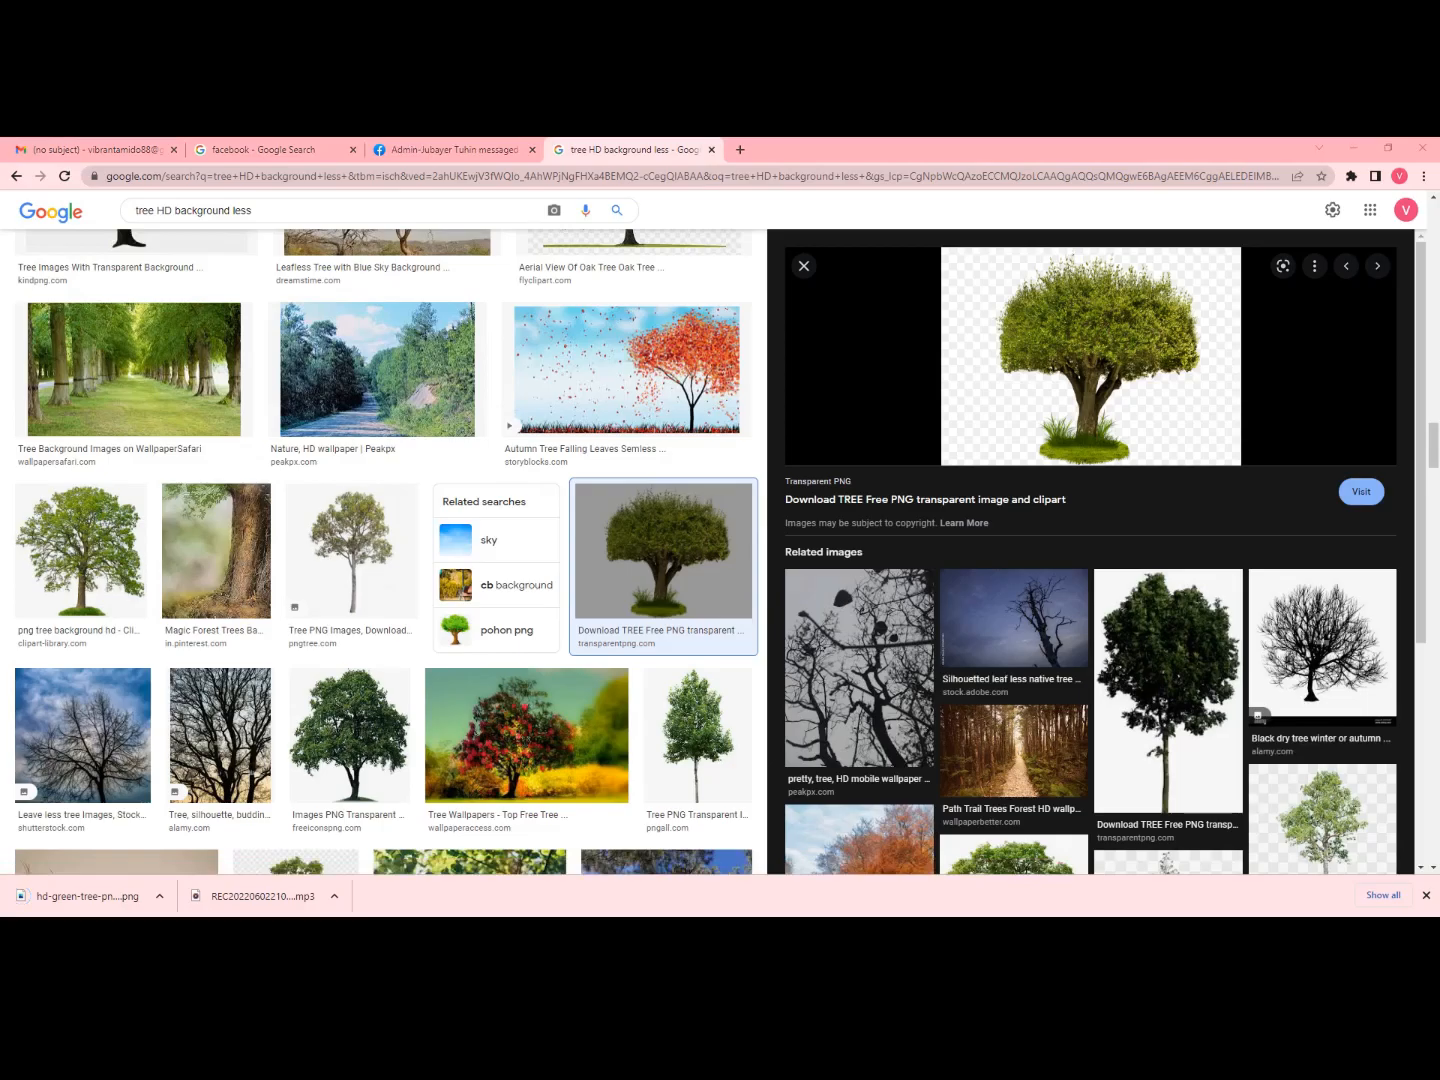
left_click(738, 862)
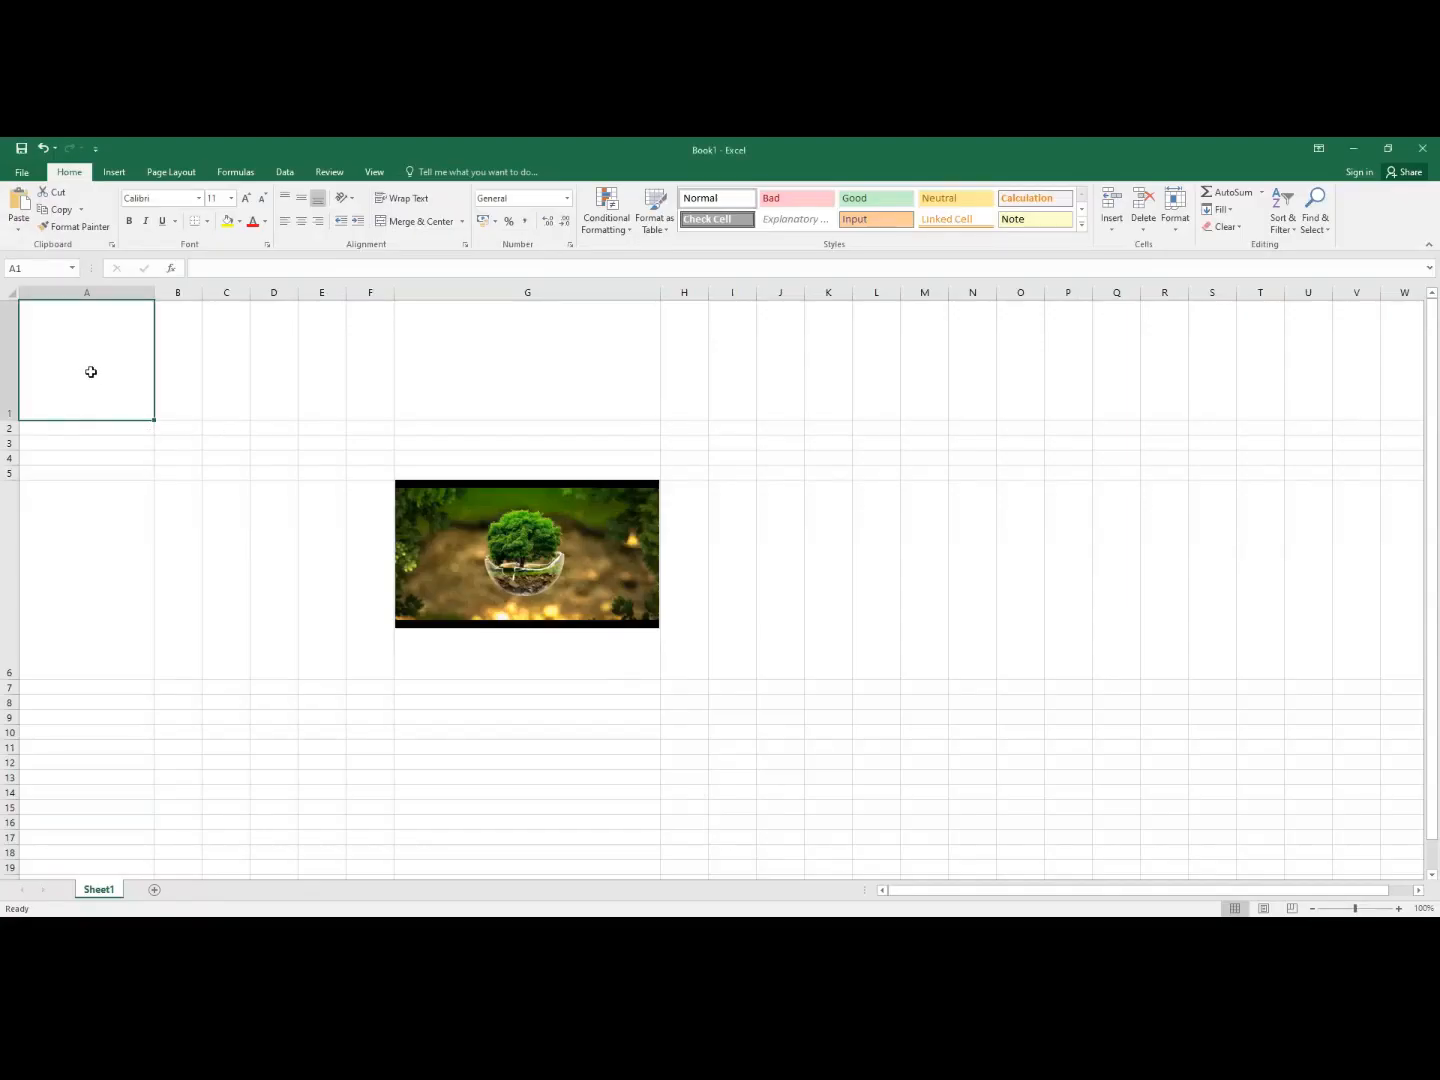
- Insert the picture hd-green-tree-png-image--16 from the computer into the sheet
left_click(114, 172)
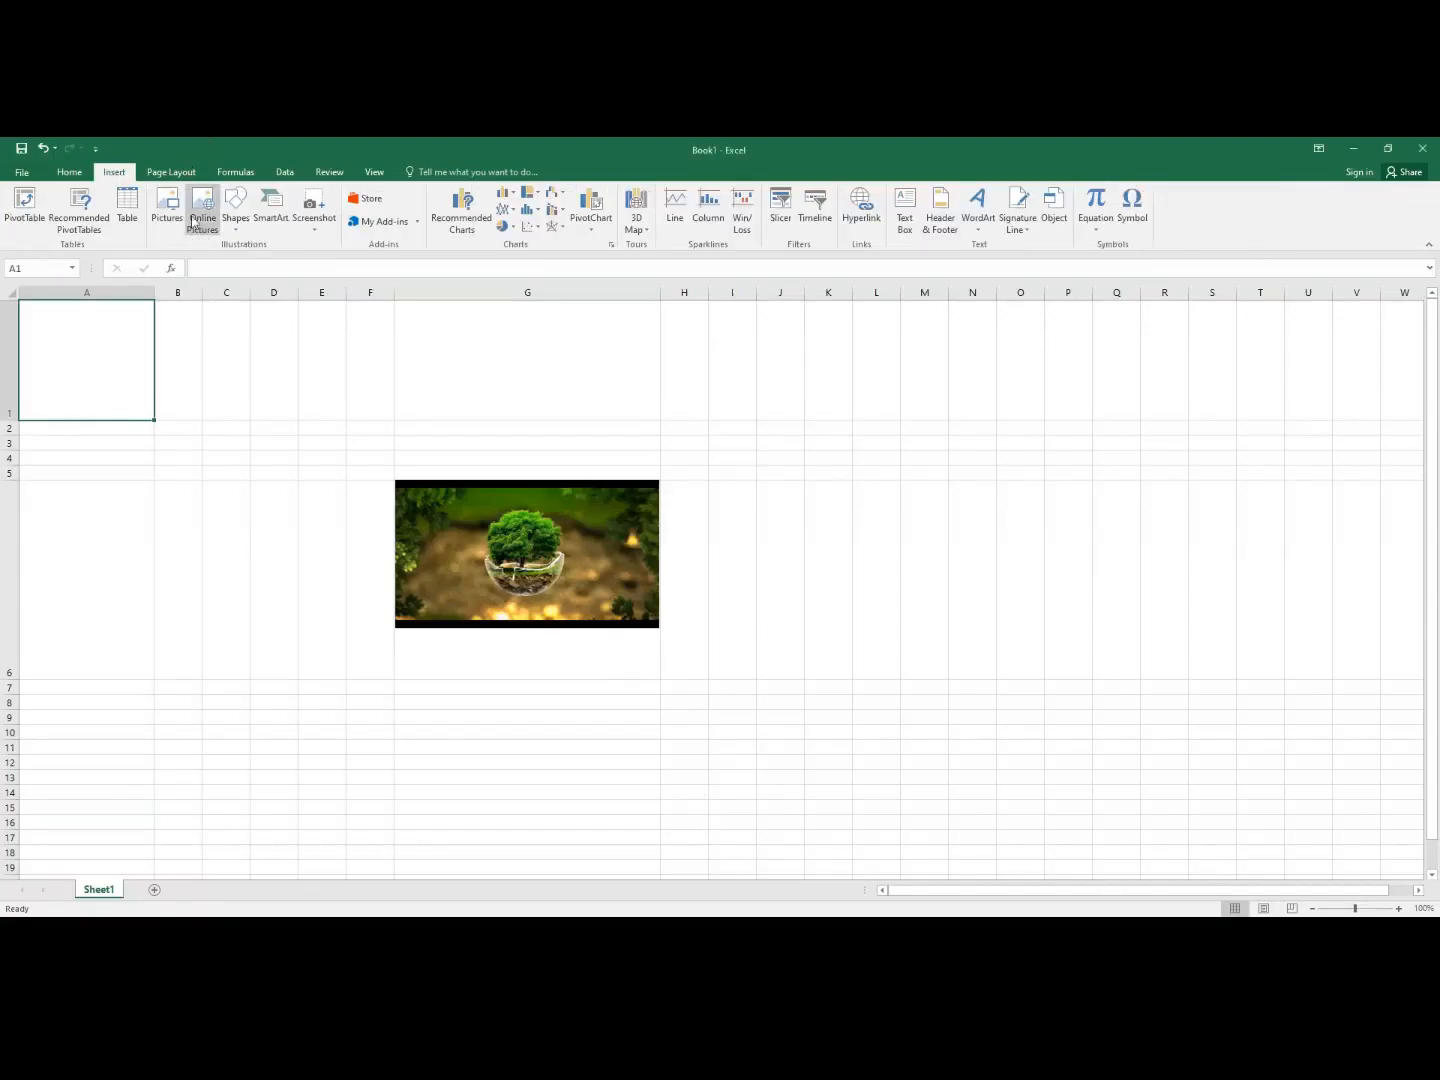
left_click(166, 218)
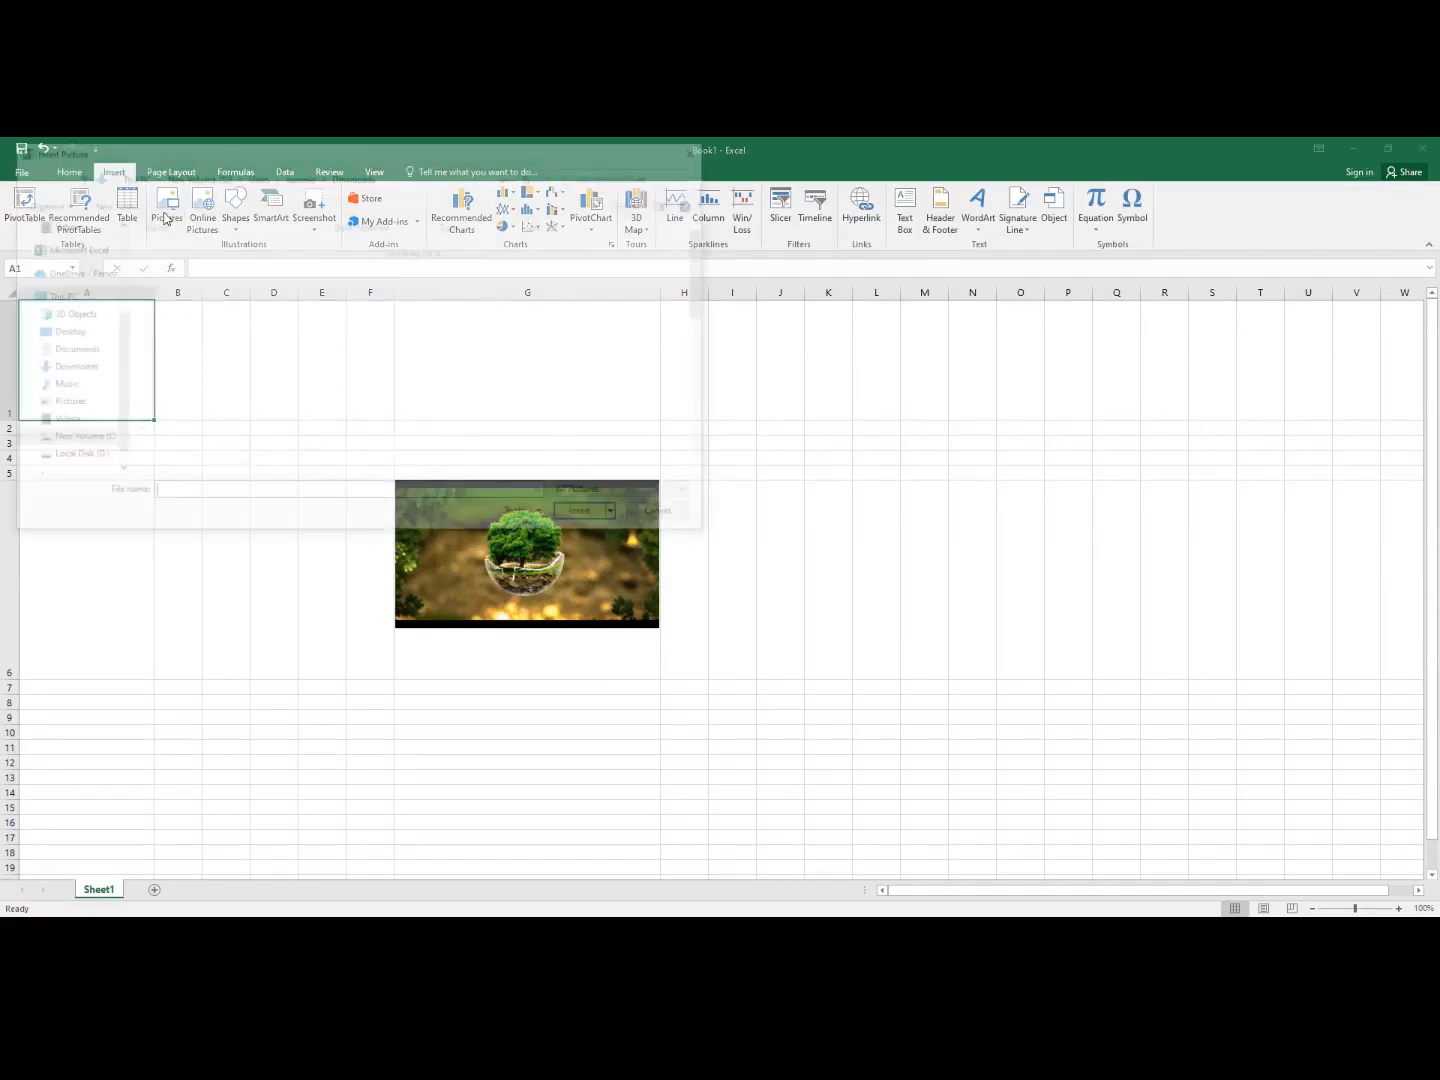
left_click(165, 268)
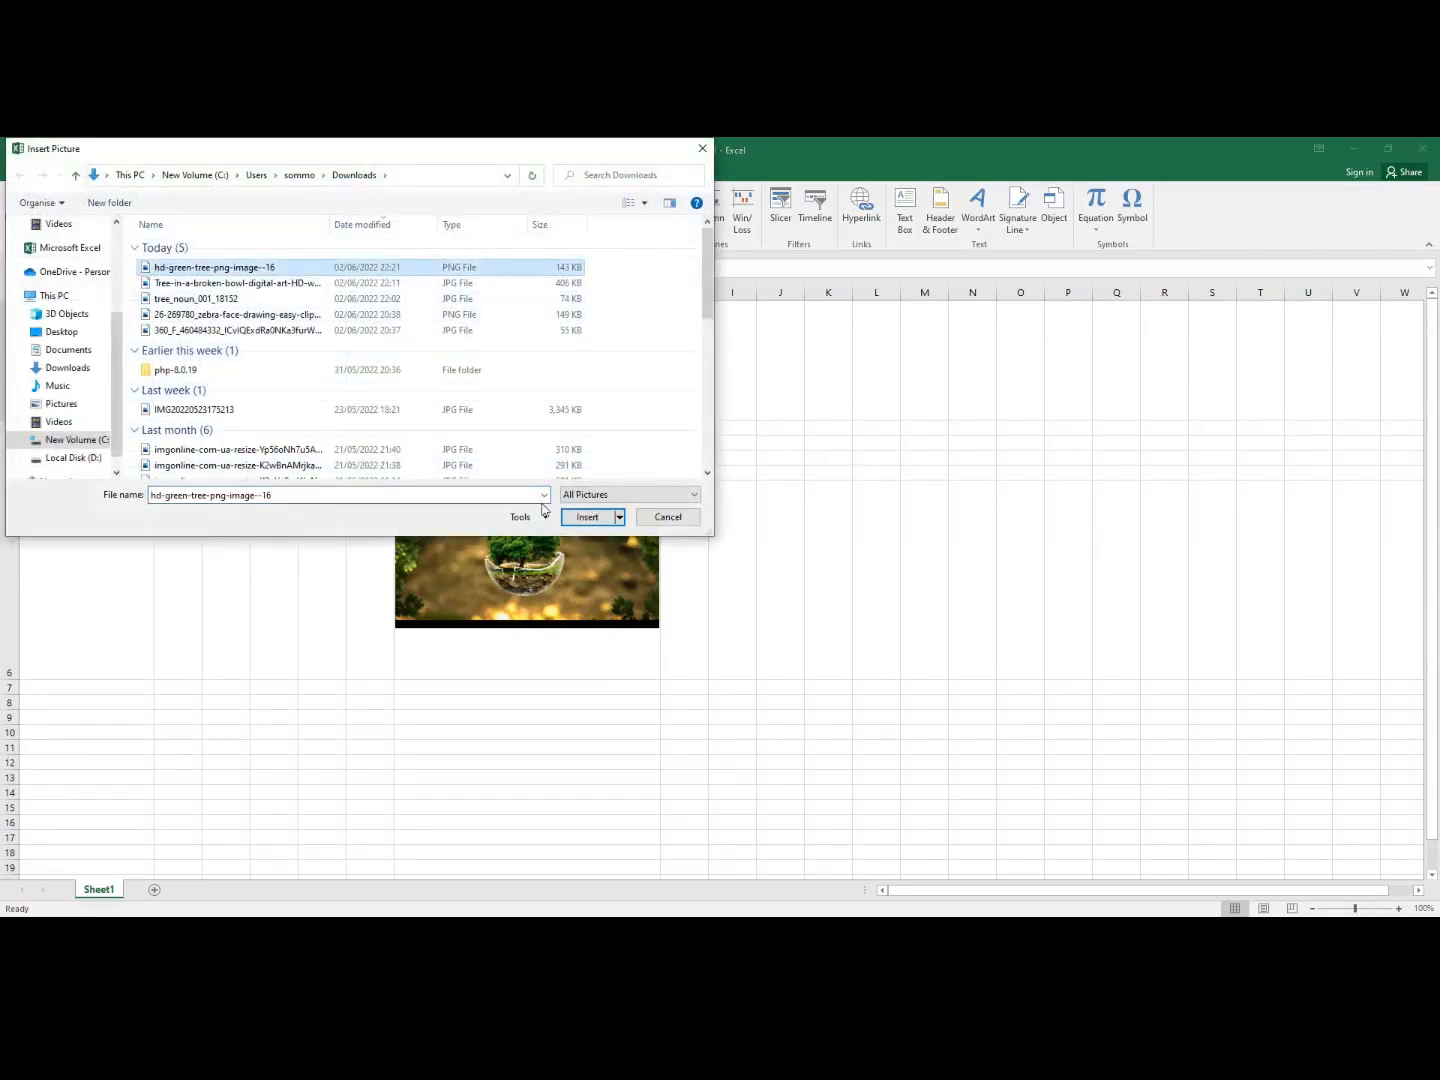
left_click(587, 516)
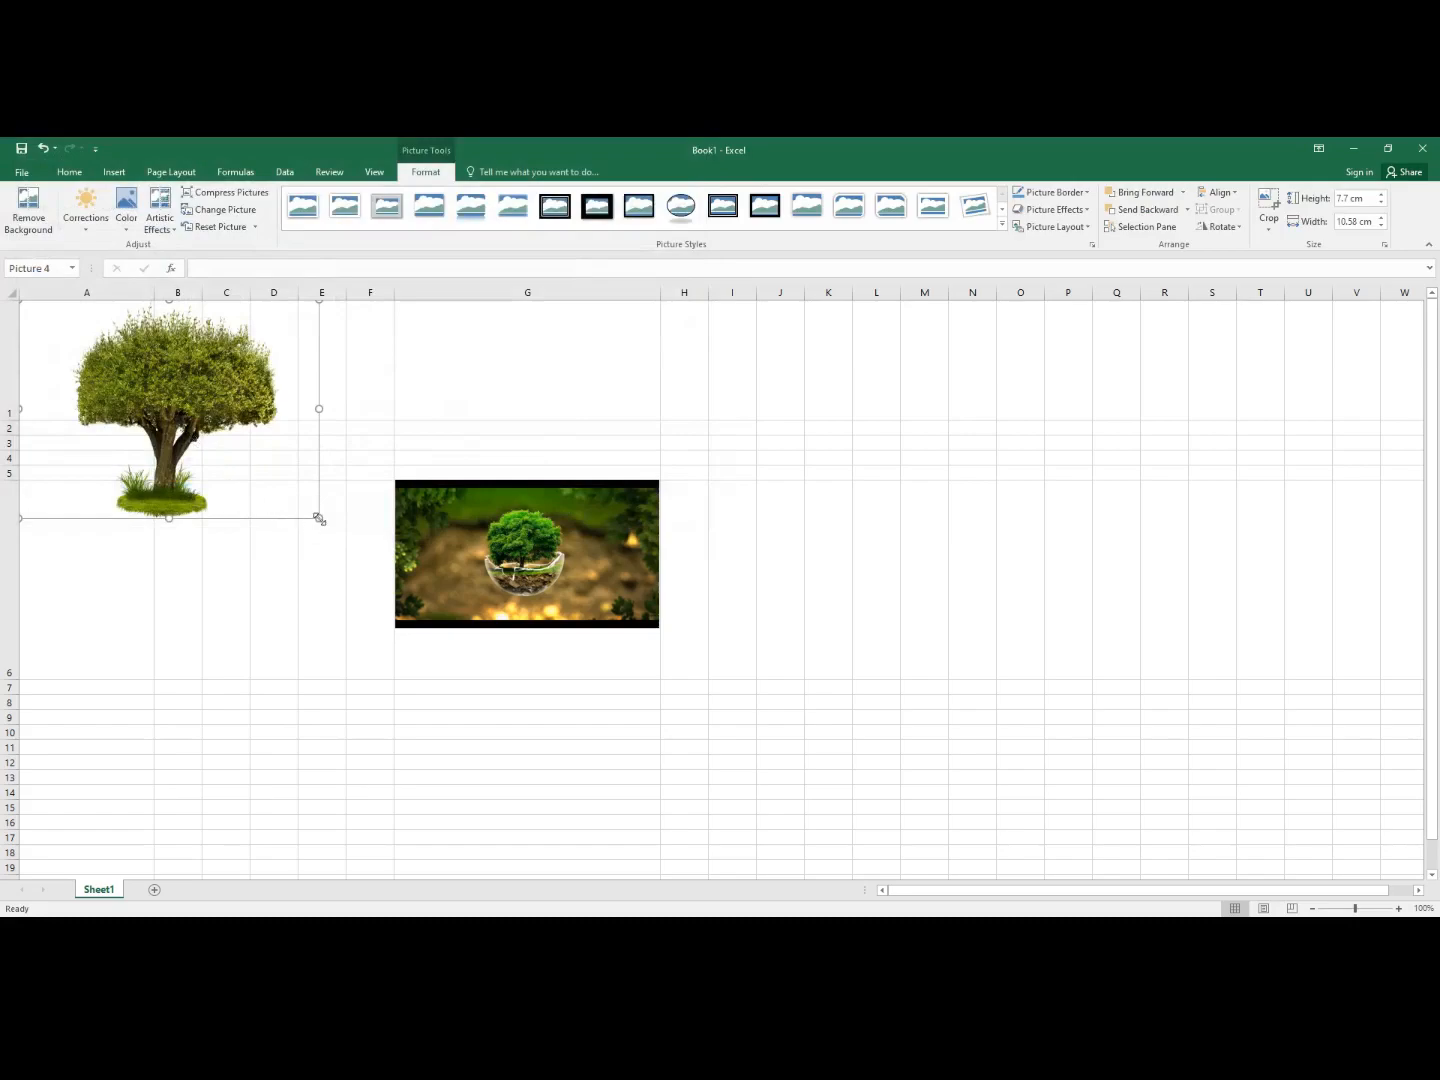
- Shrink the tree picture to about 3.76 × 5.16 cm so it fits cell A1
left_click_drag(319, 518, 150, 407)
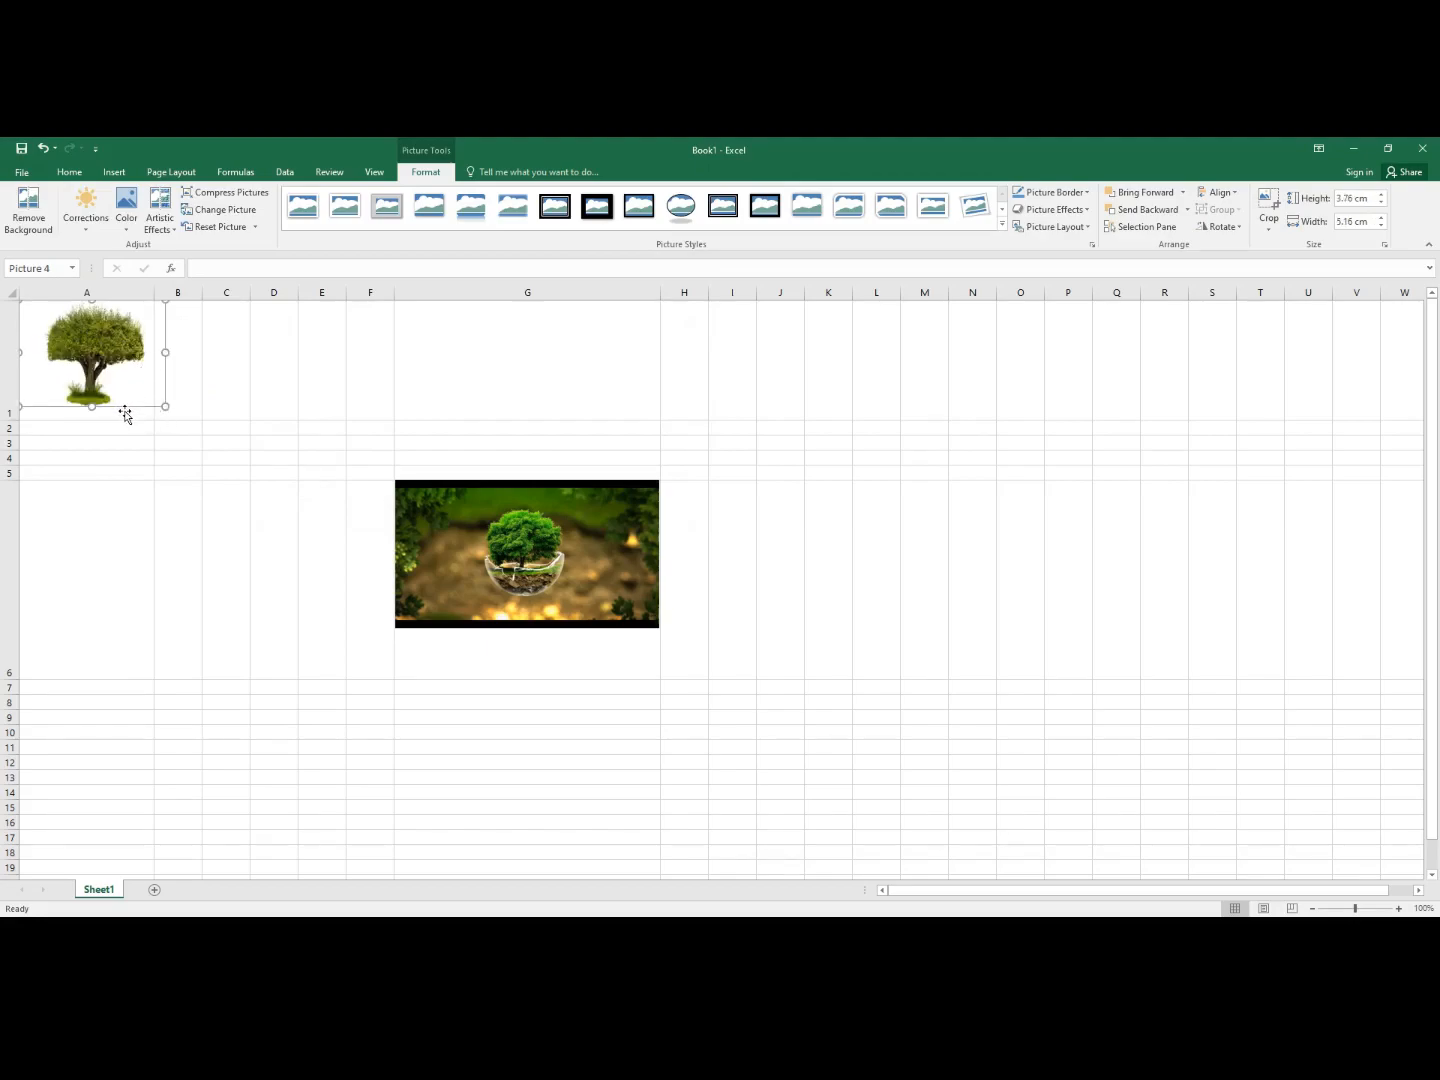
left_click(126, 415)
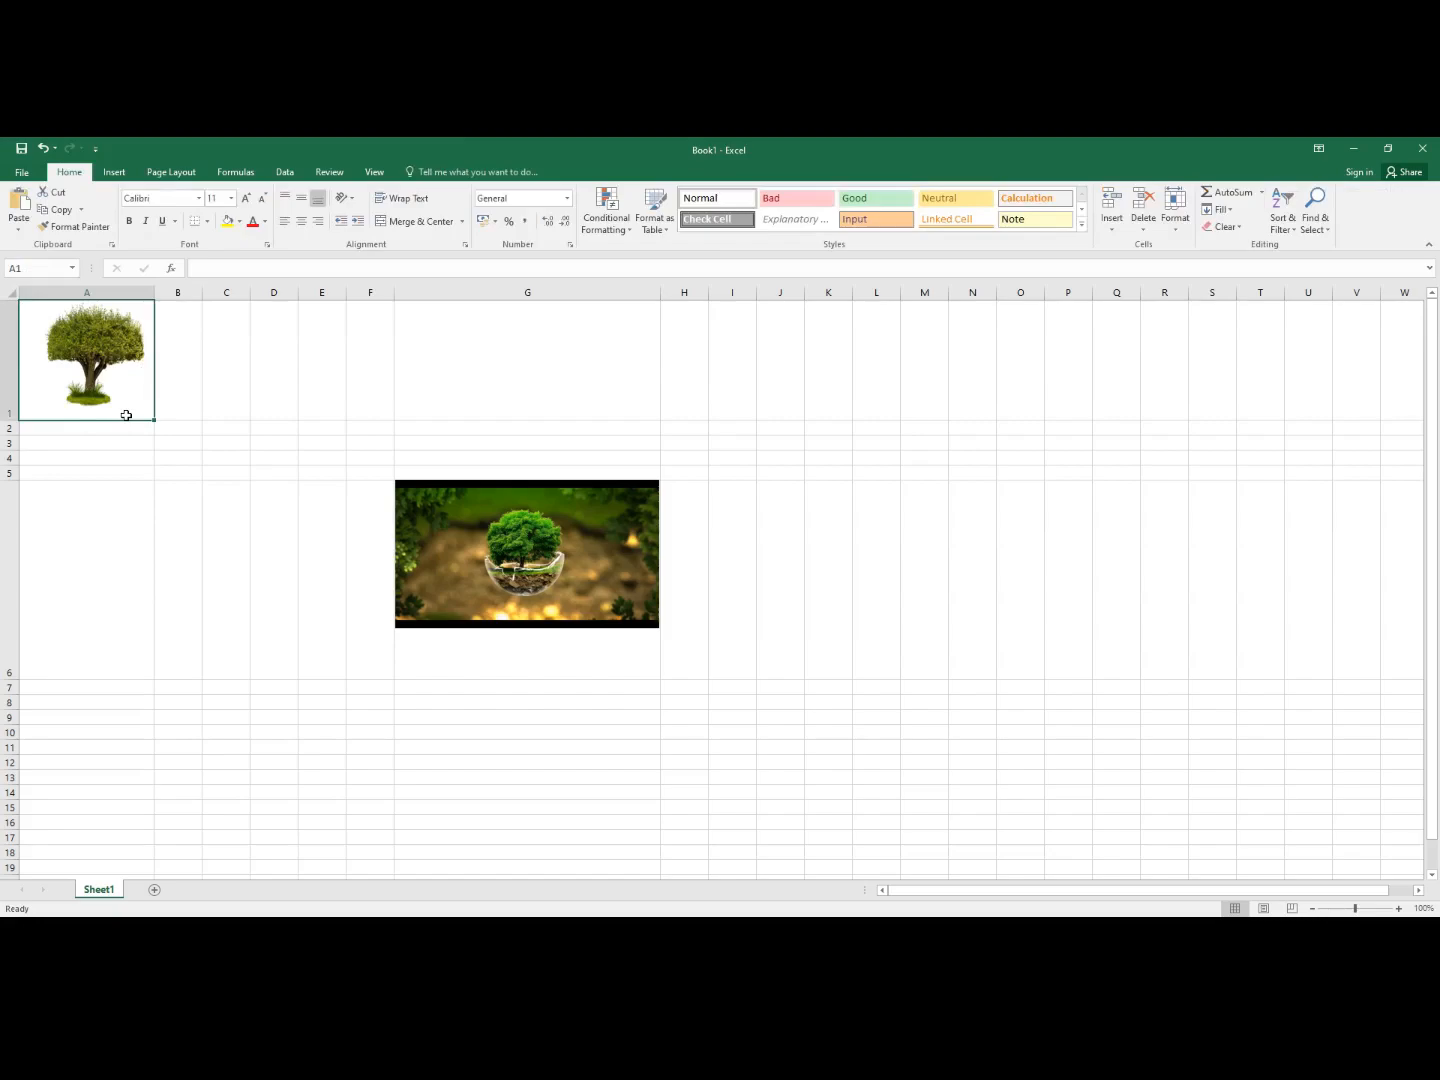
left_click(181, 392)
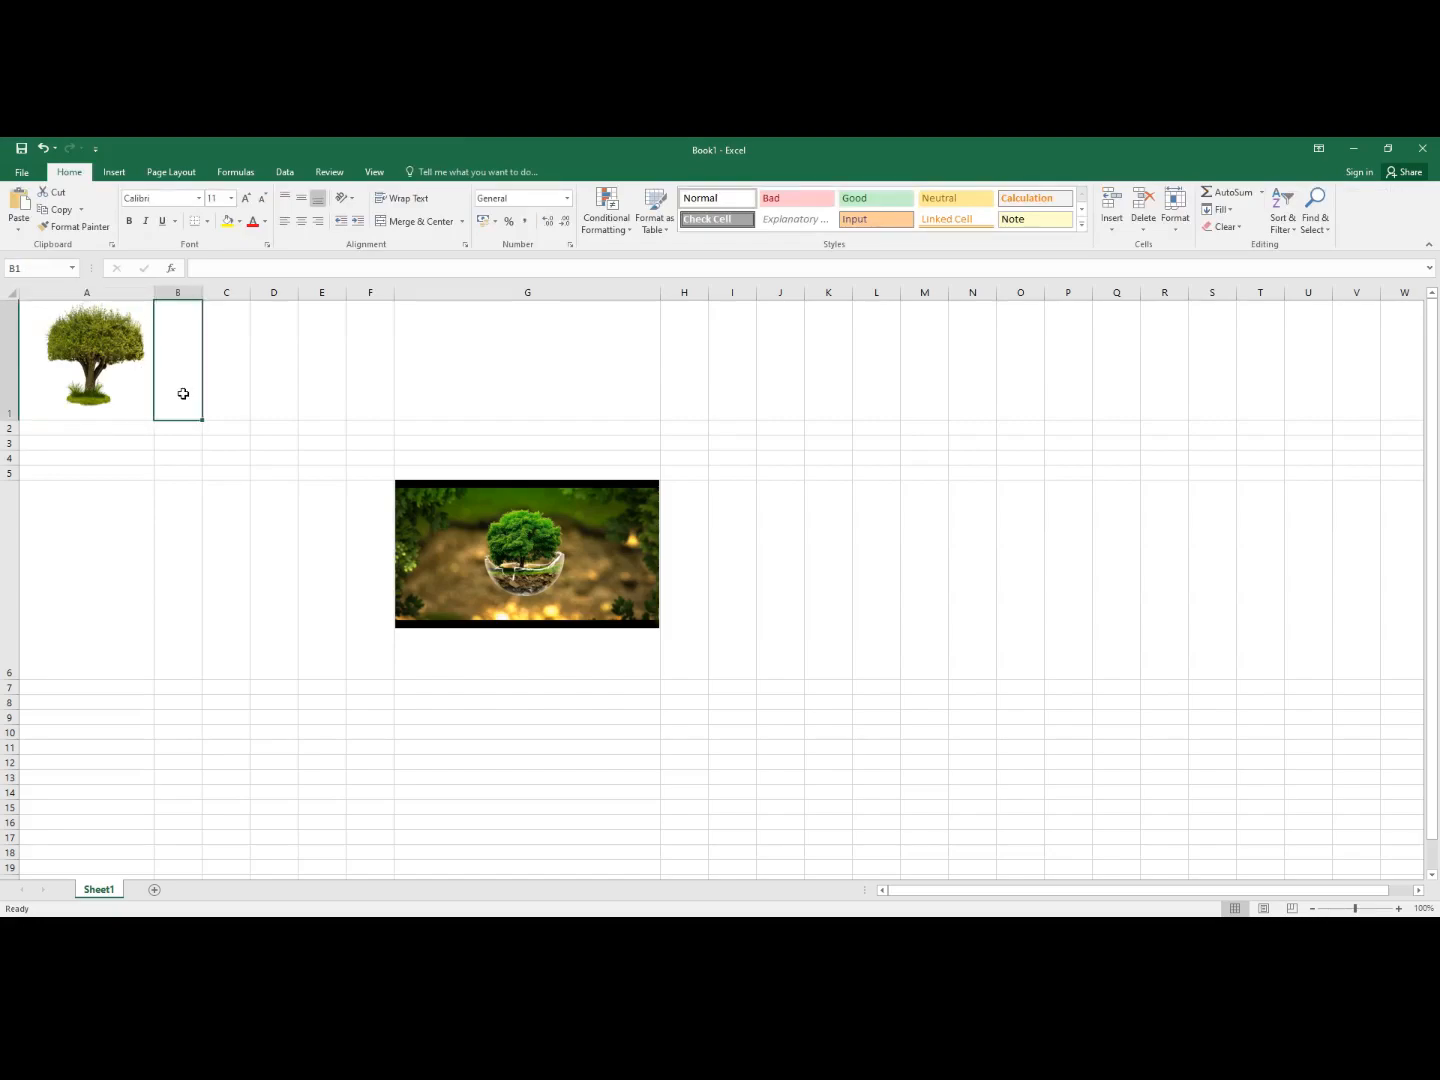
left_click(123, 414)
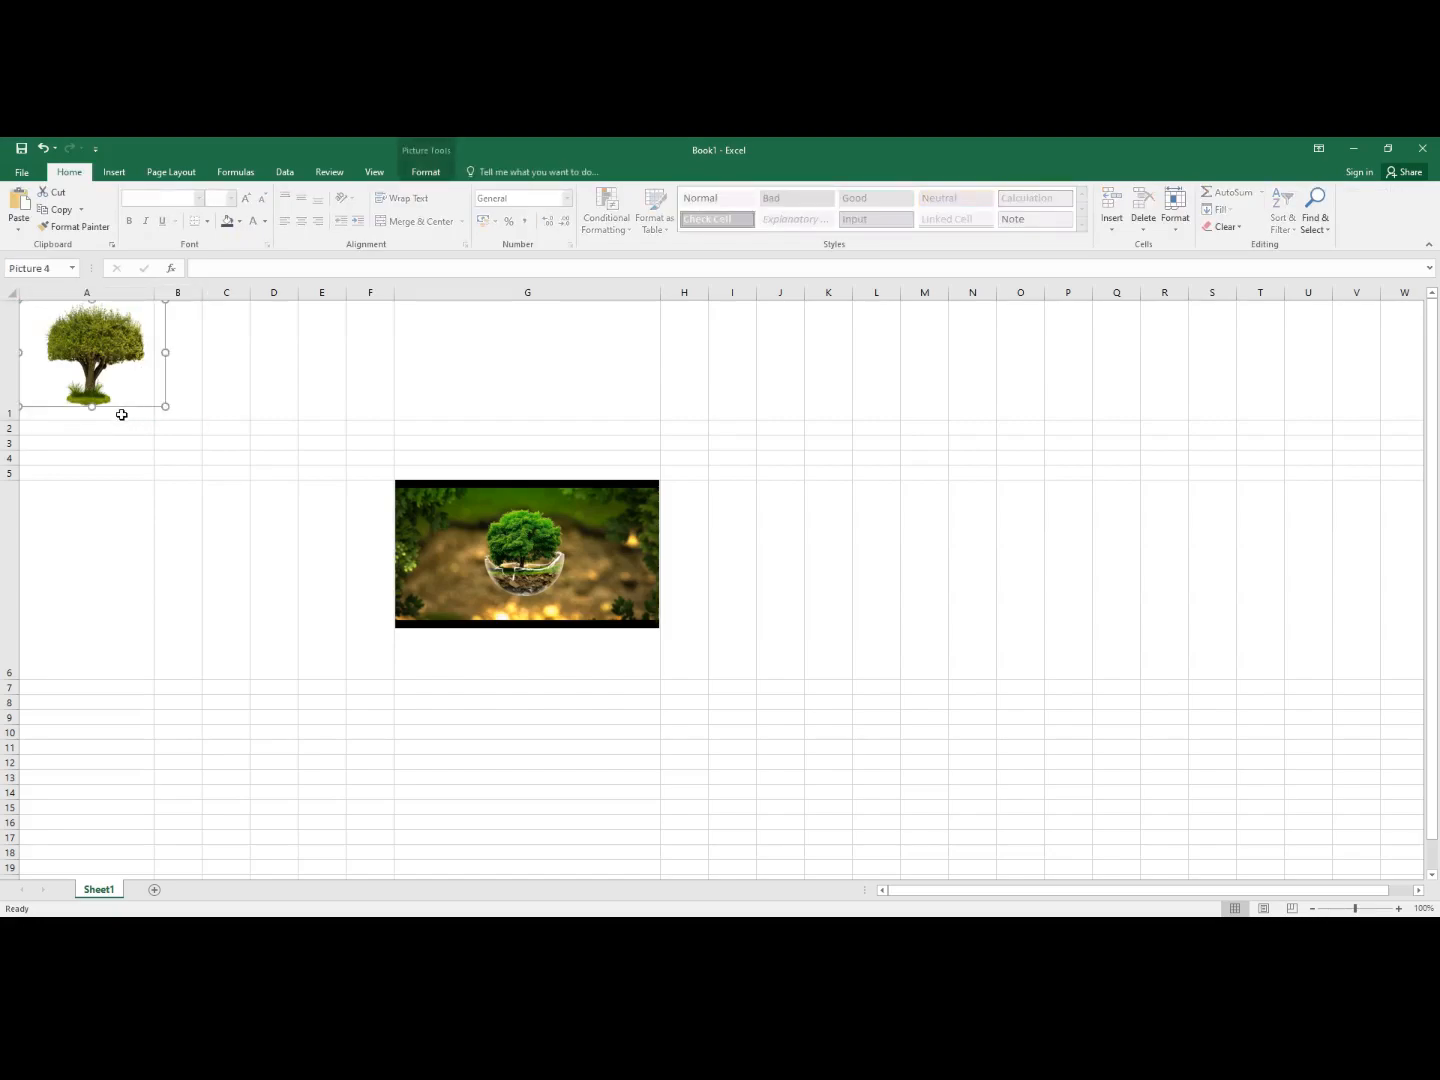
left_click(177, 413)
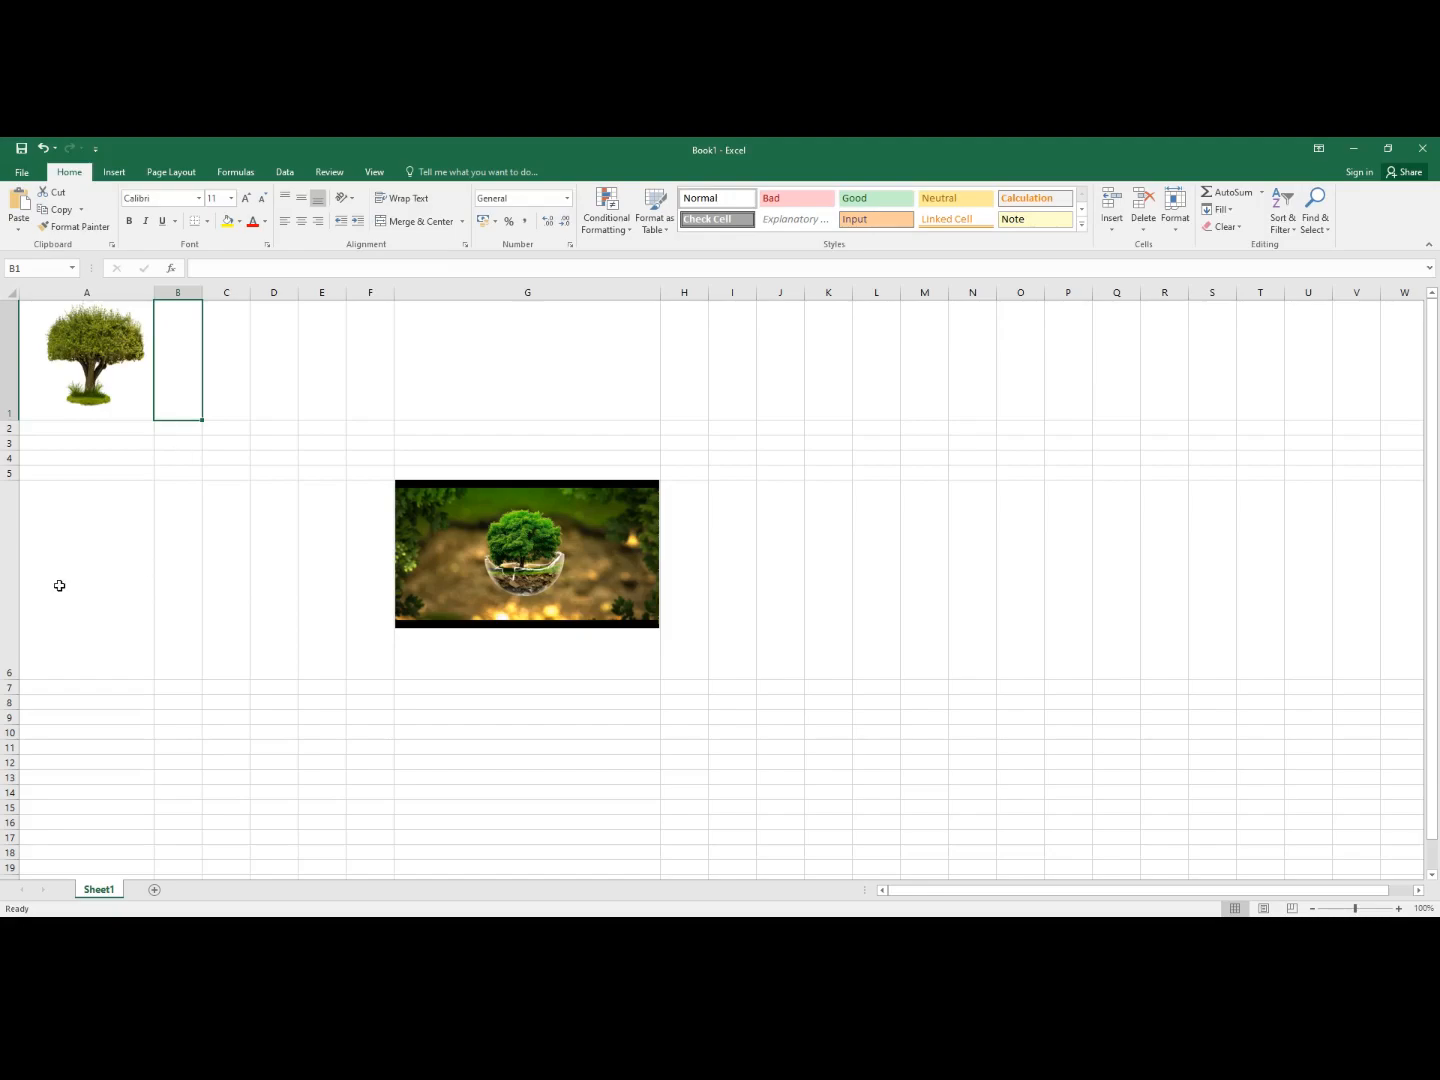
left_click(109, 428)
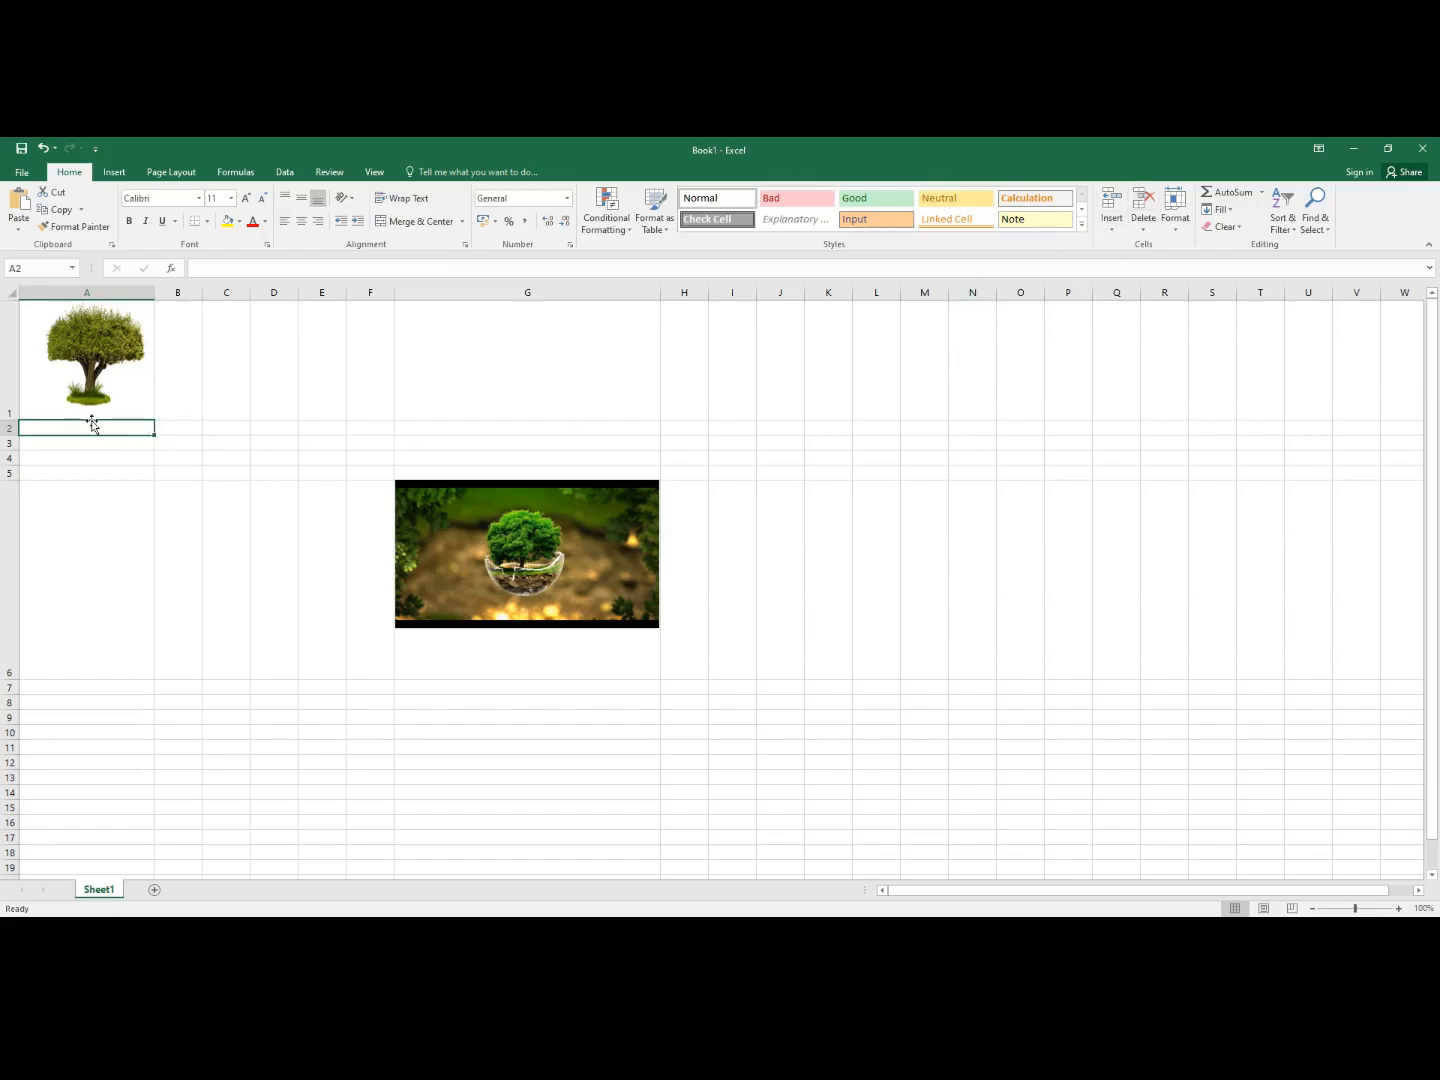
right_click(187, 347)
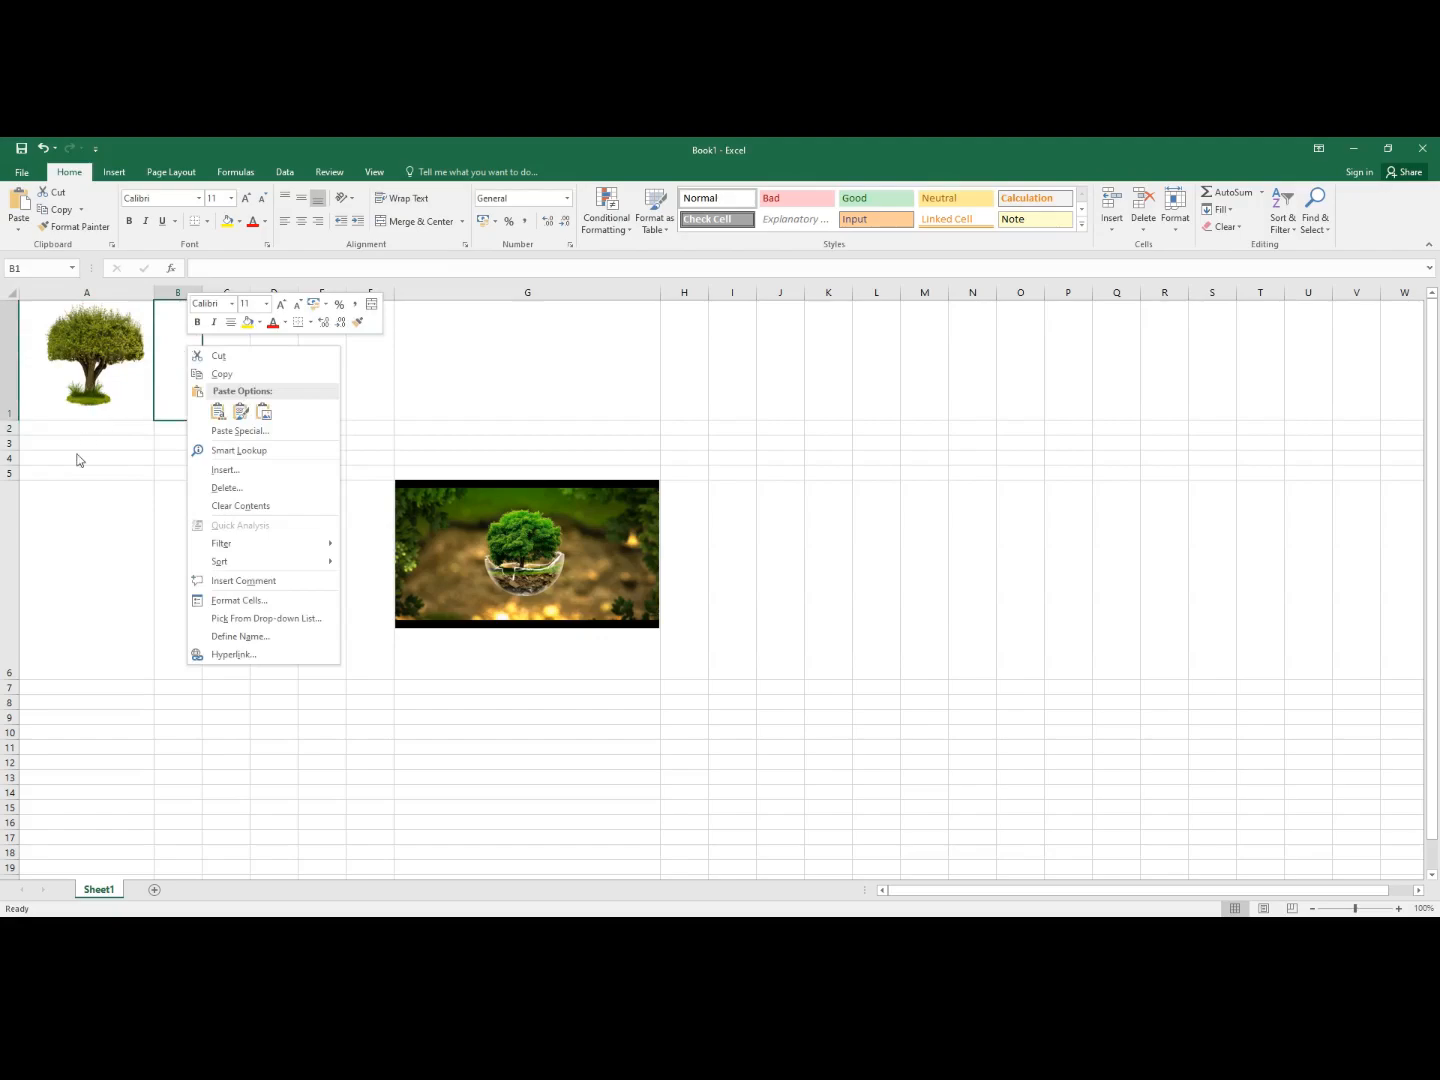
left_click(83, 513)
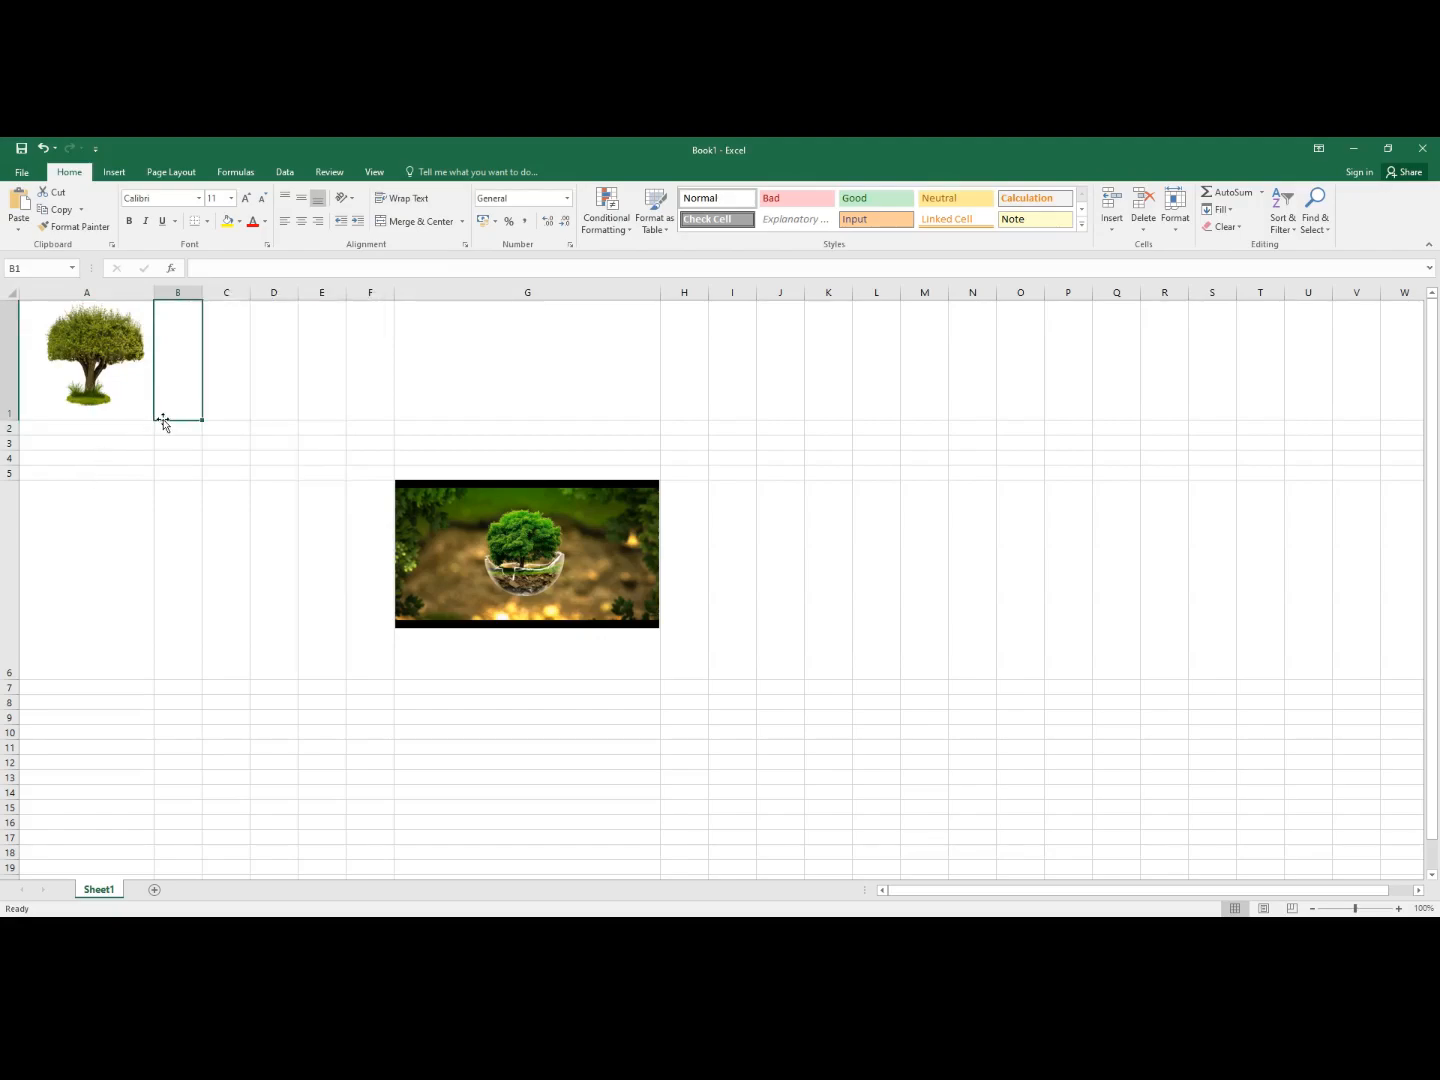
left_click(76, 431)
right_click(77, 428)
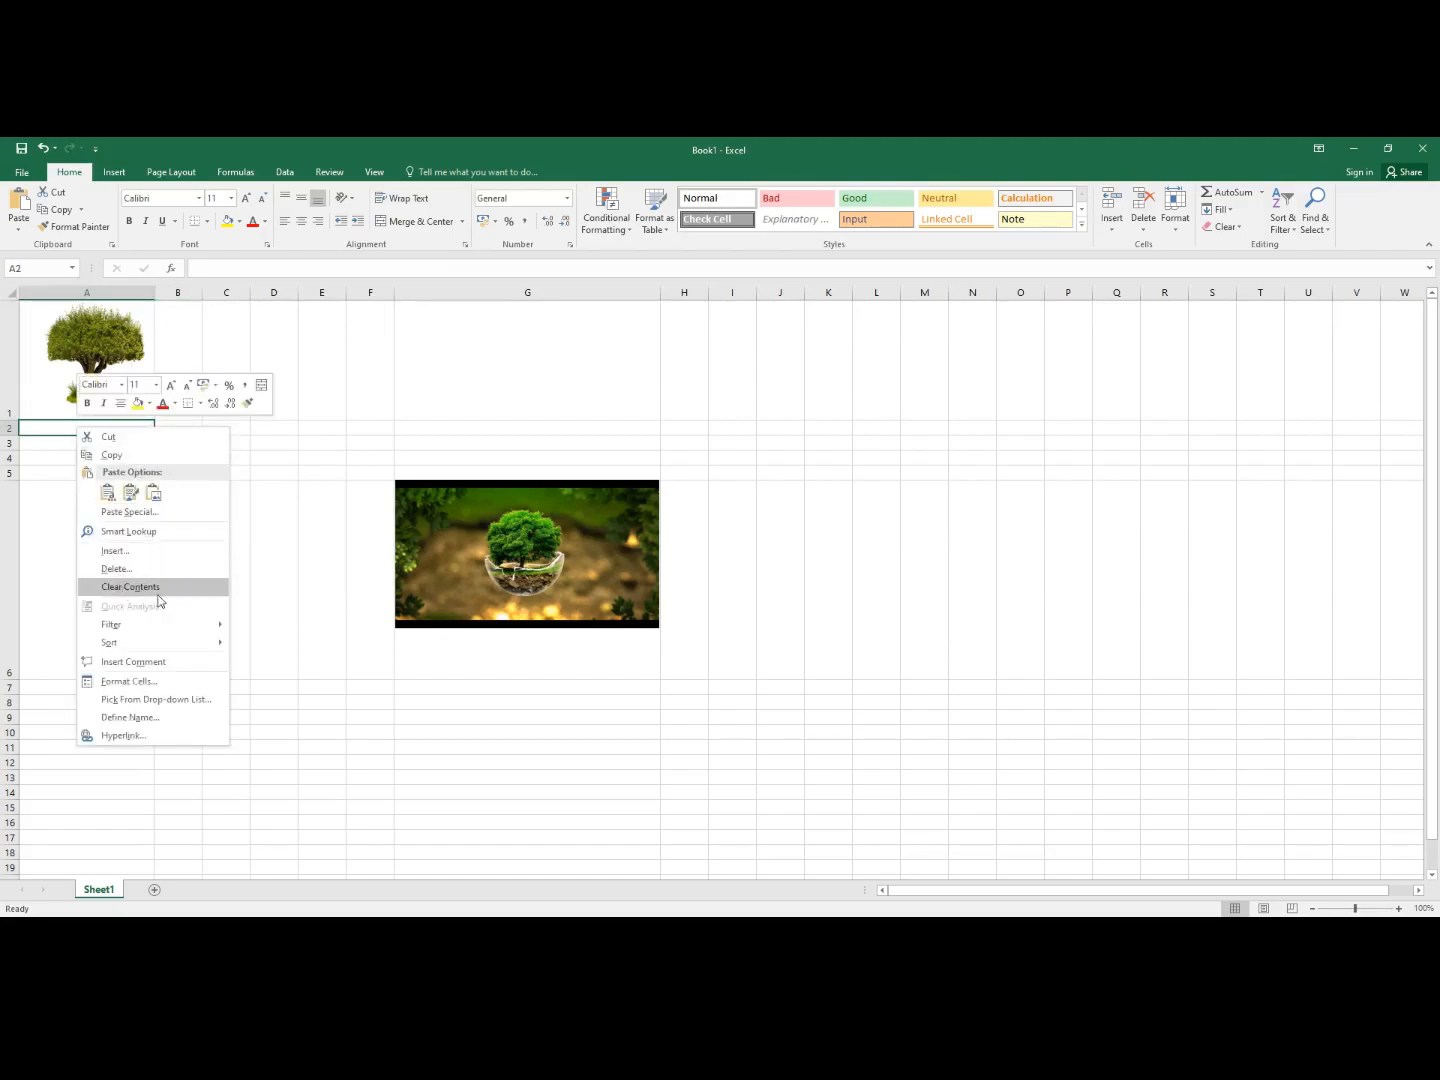
left_click(1177, 230)
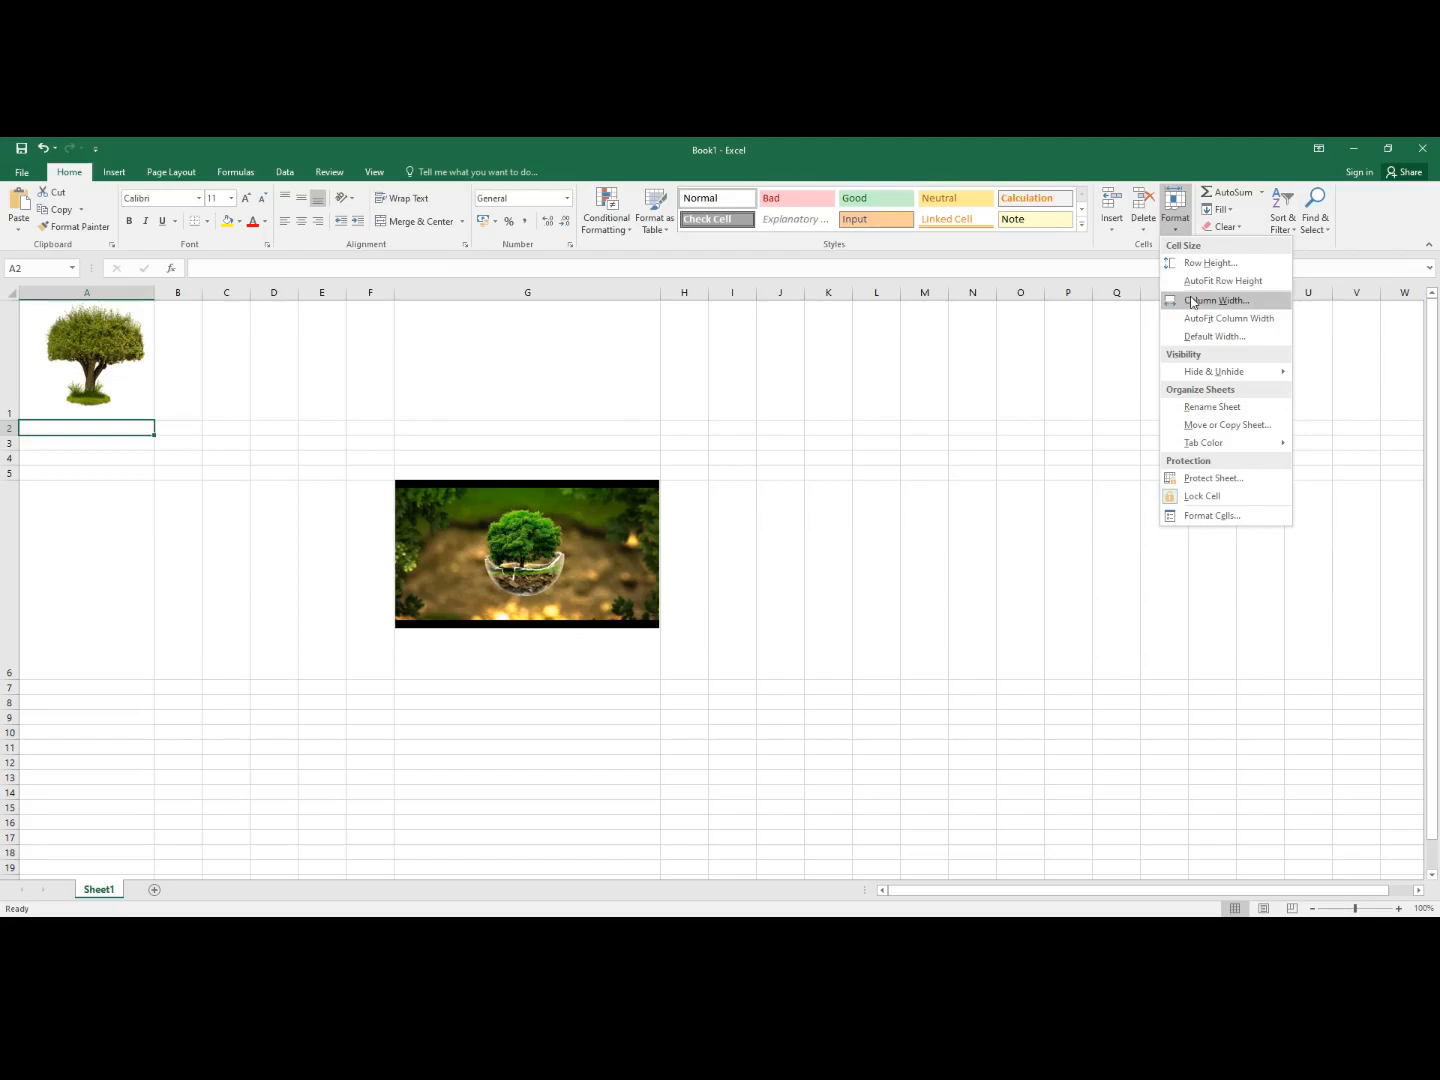
left_click(1191, 302)
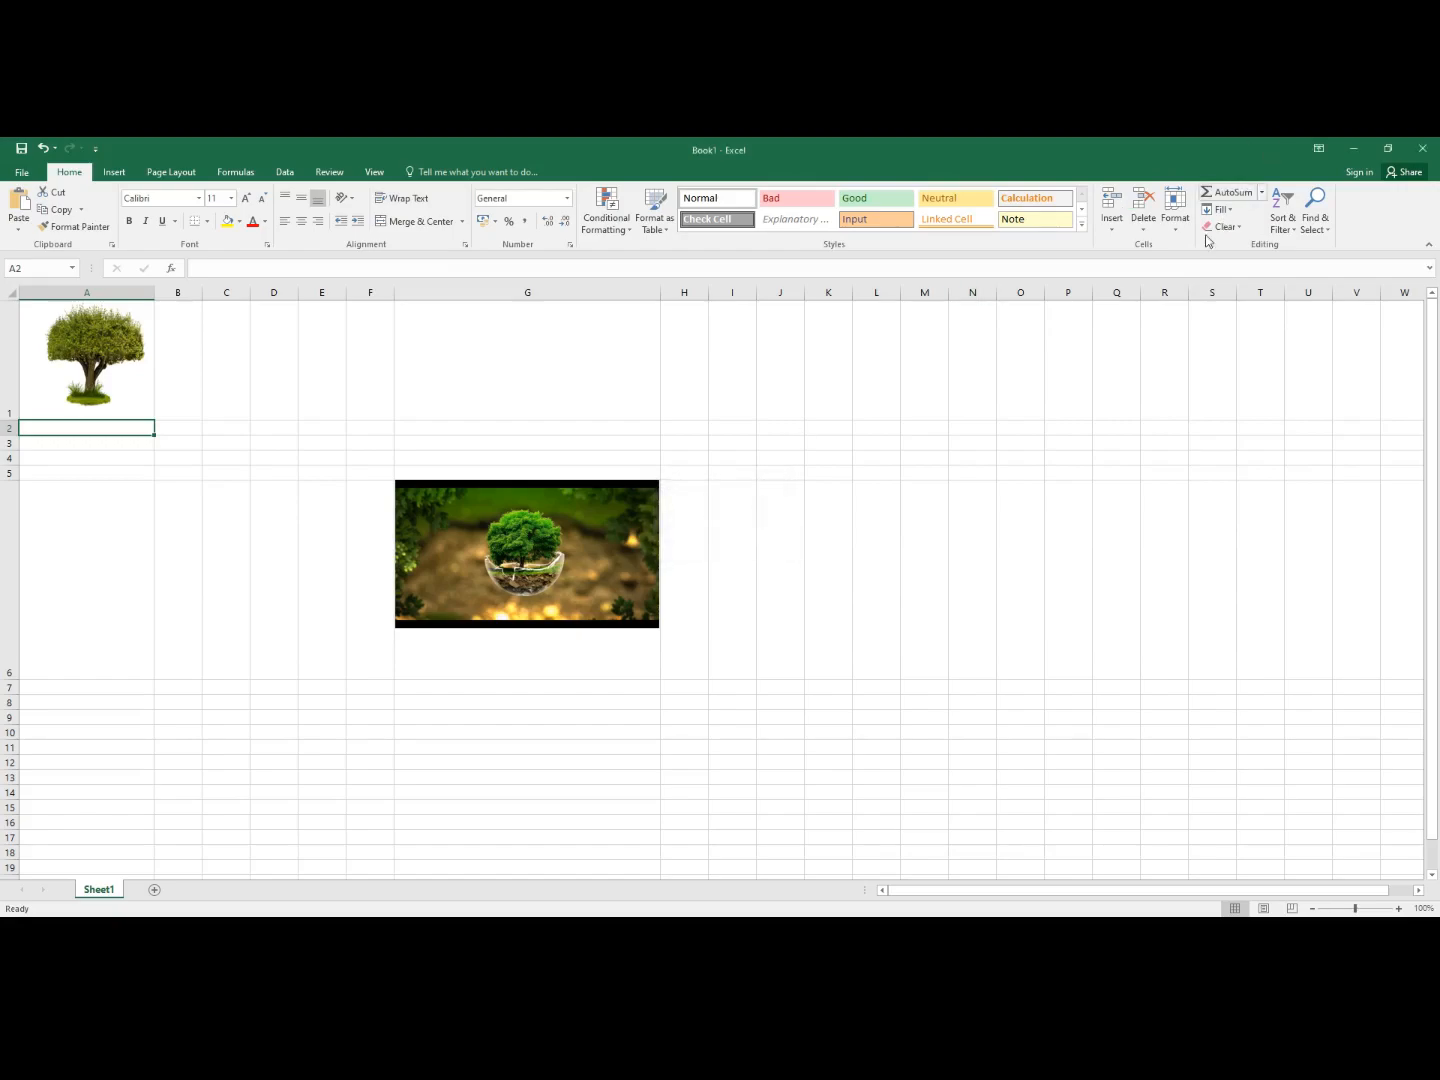
- Set row 2's height to 100 in the Row Height dialog
left_click(1175, 208)
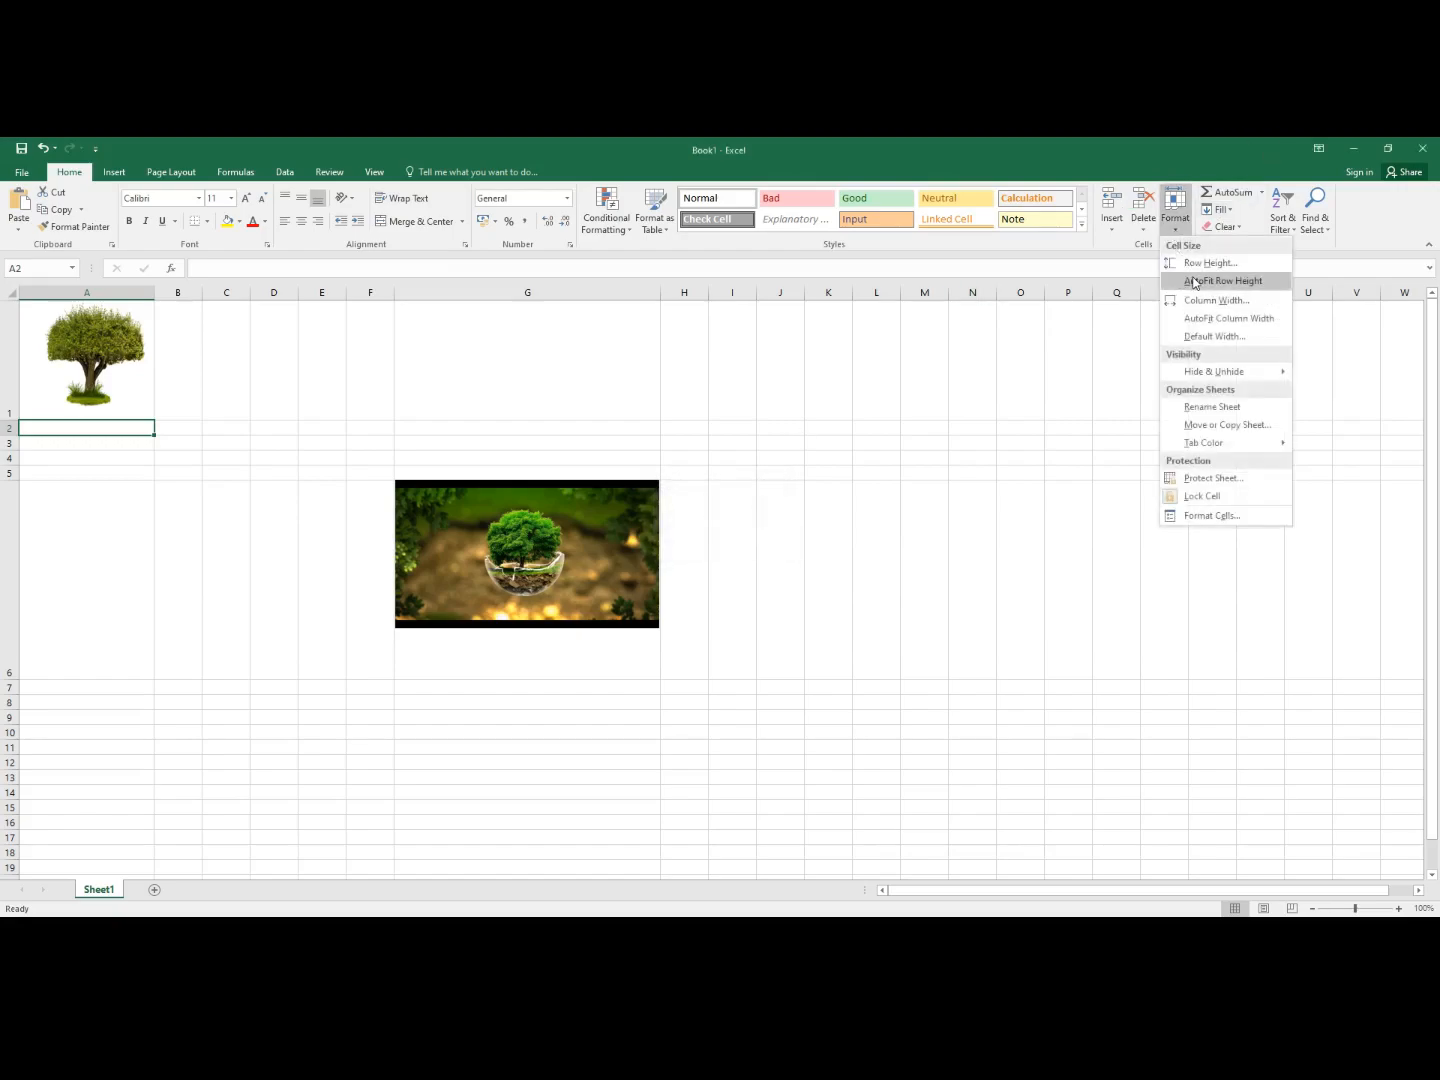
left_click(1197, 263)
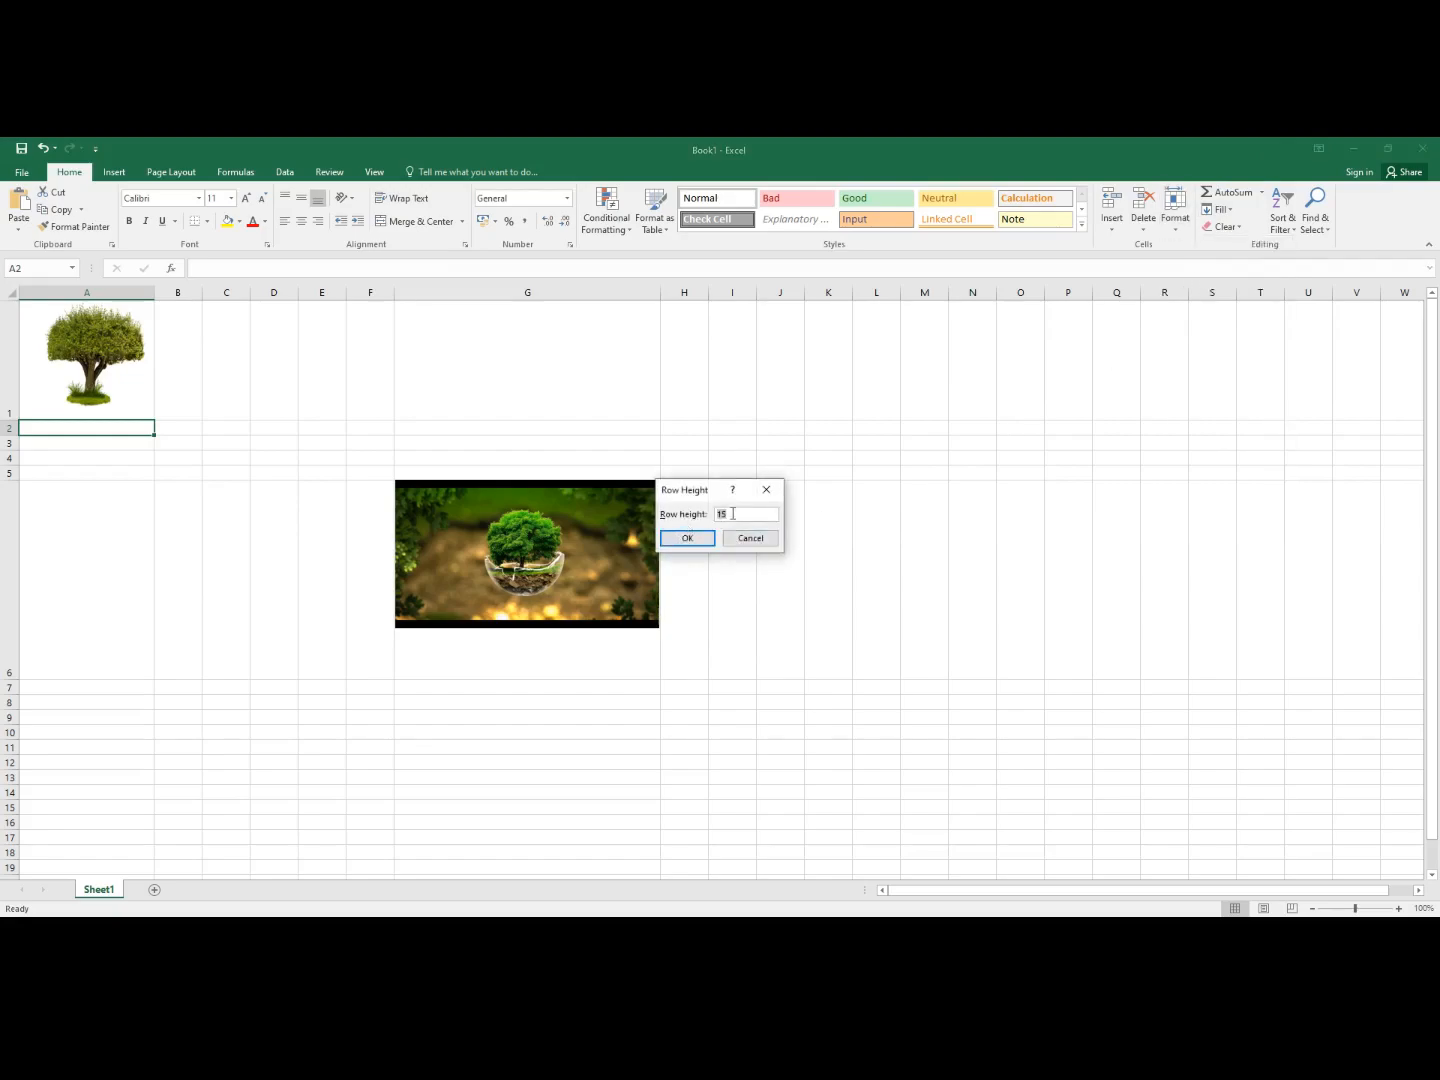
key("BackSpace")
type("2")
key("BackSpace")
type("100")
left_click(676, 538)
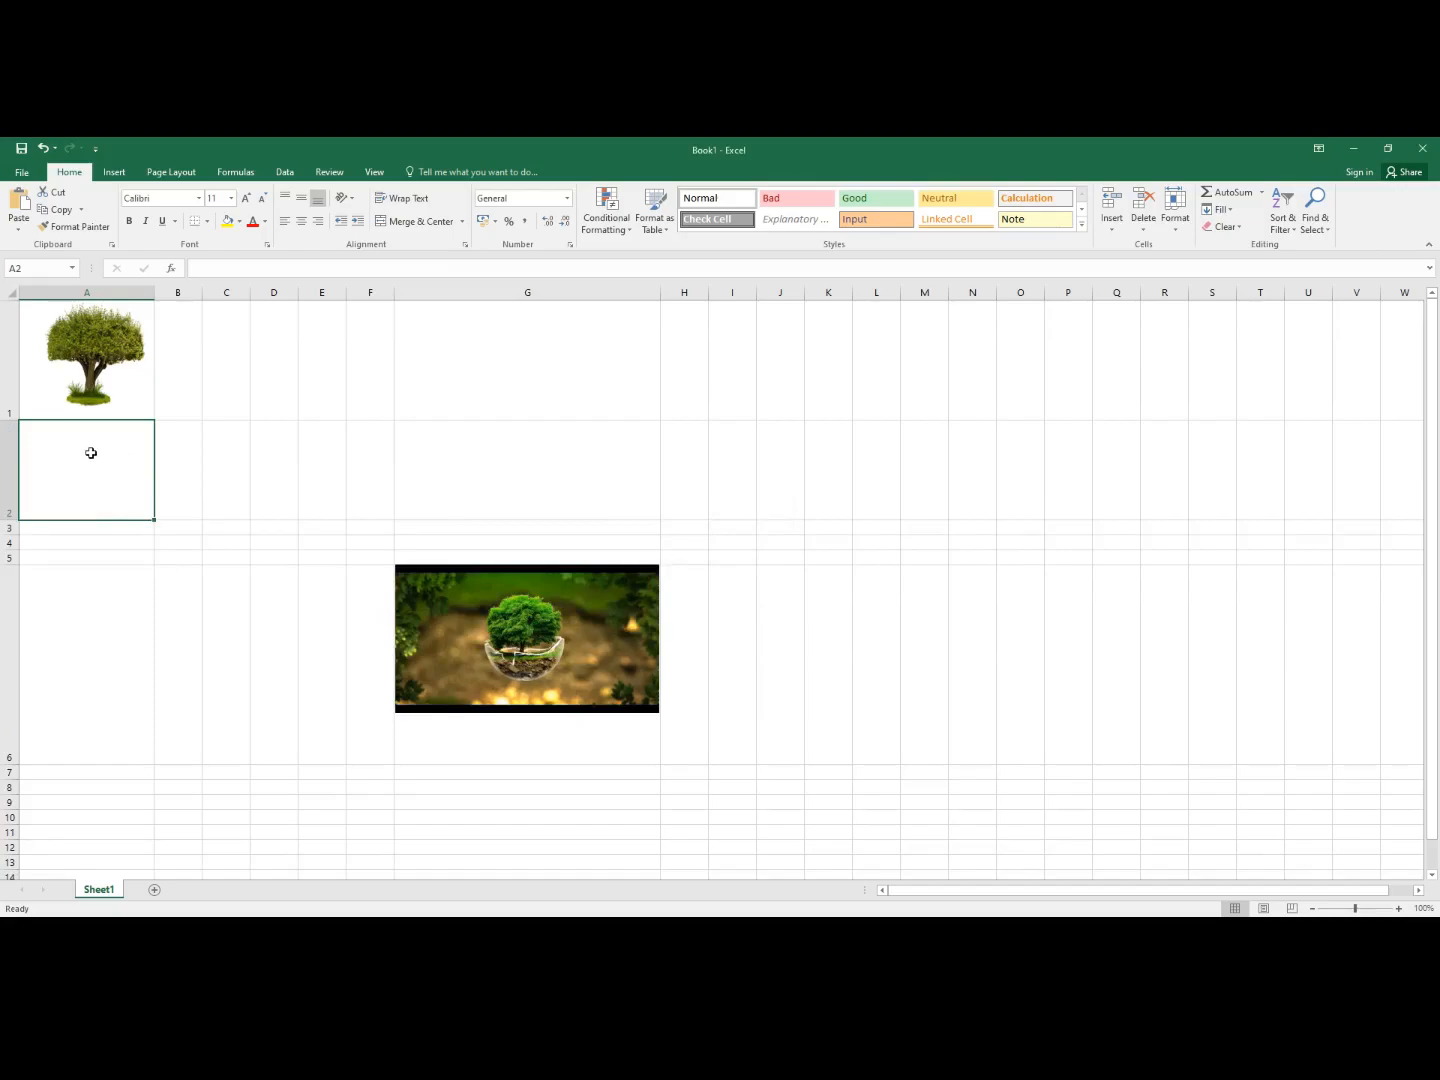
- Enter 'DATA ENTRY' in A2, sized 24 pt and coloured Green, Accent 6, Lighter 40%
type("DATA")
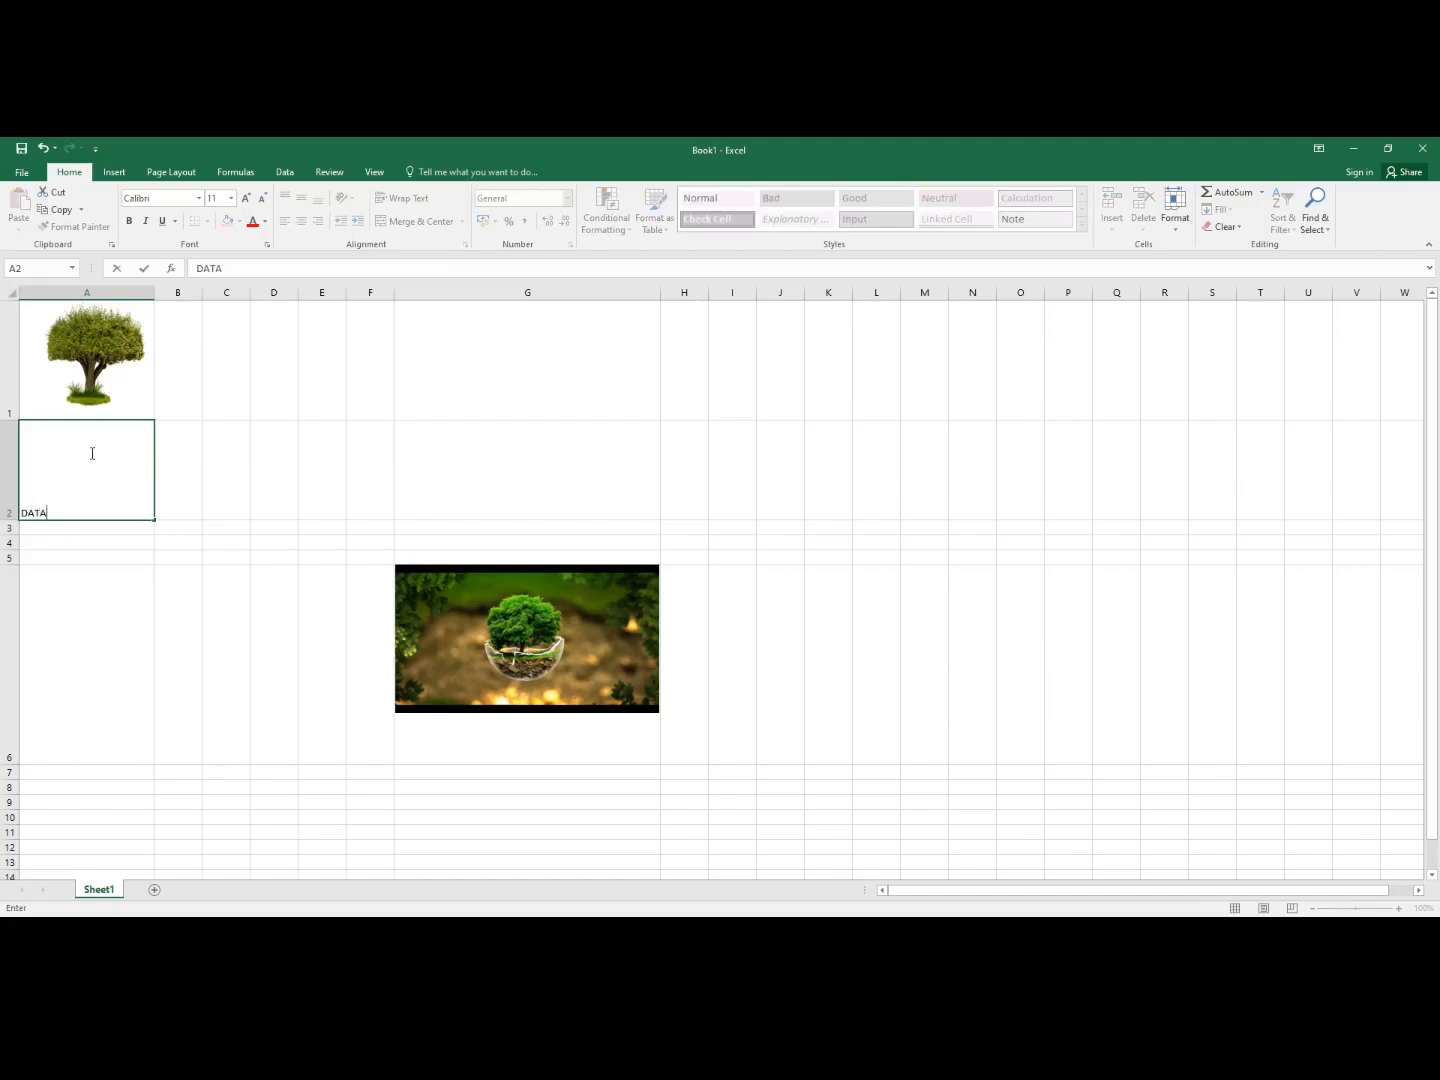
type(" ENTRY")
left_click_drag(22, 512, 128, 519)
right_click(60, 512)
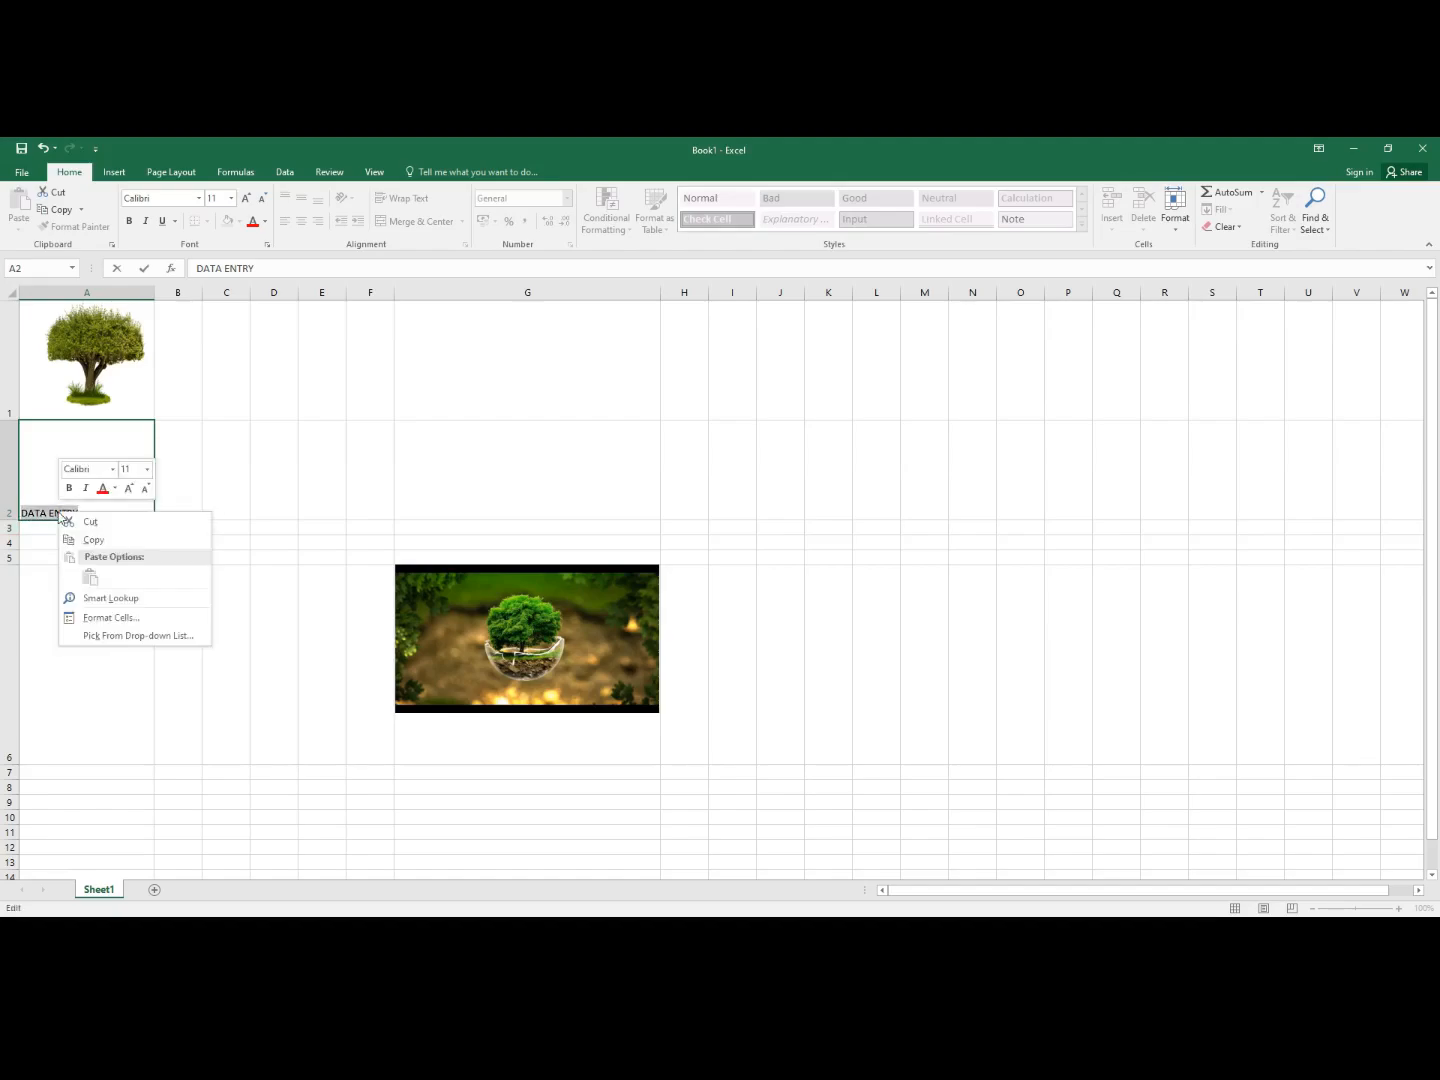
left_click(146, 470)
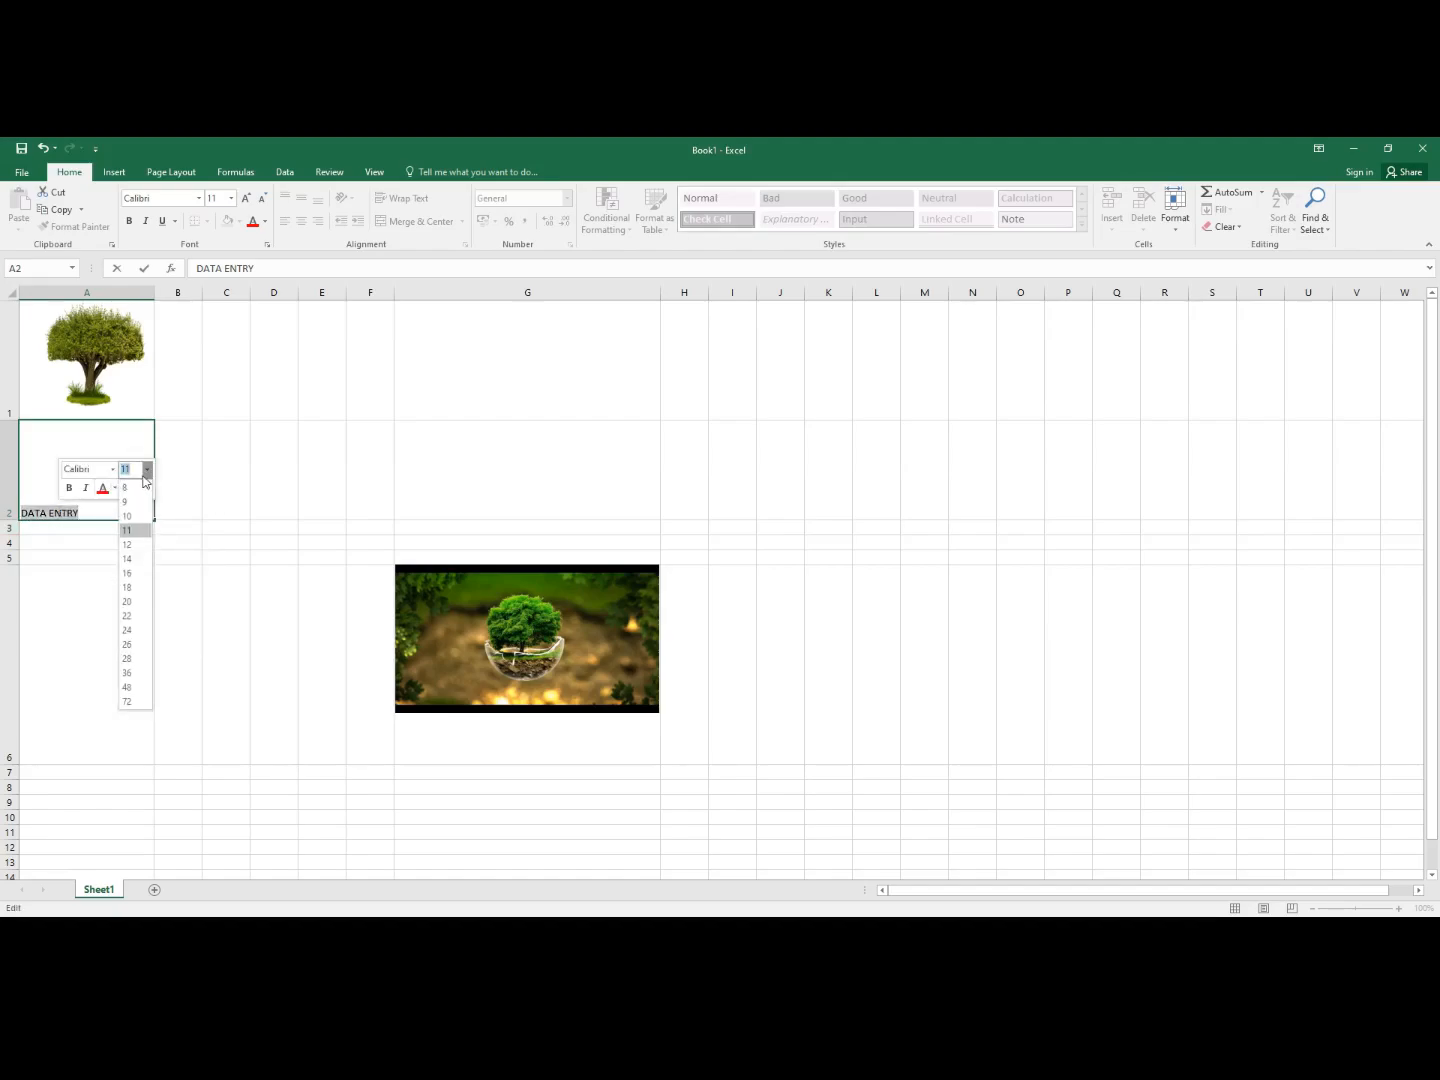
left_click(128, 630)
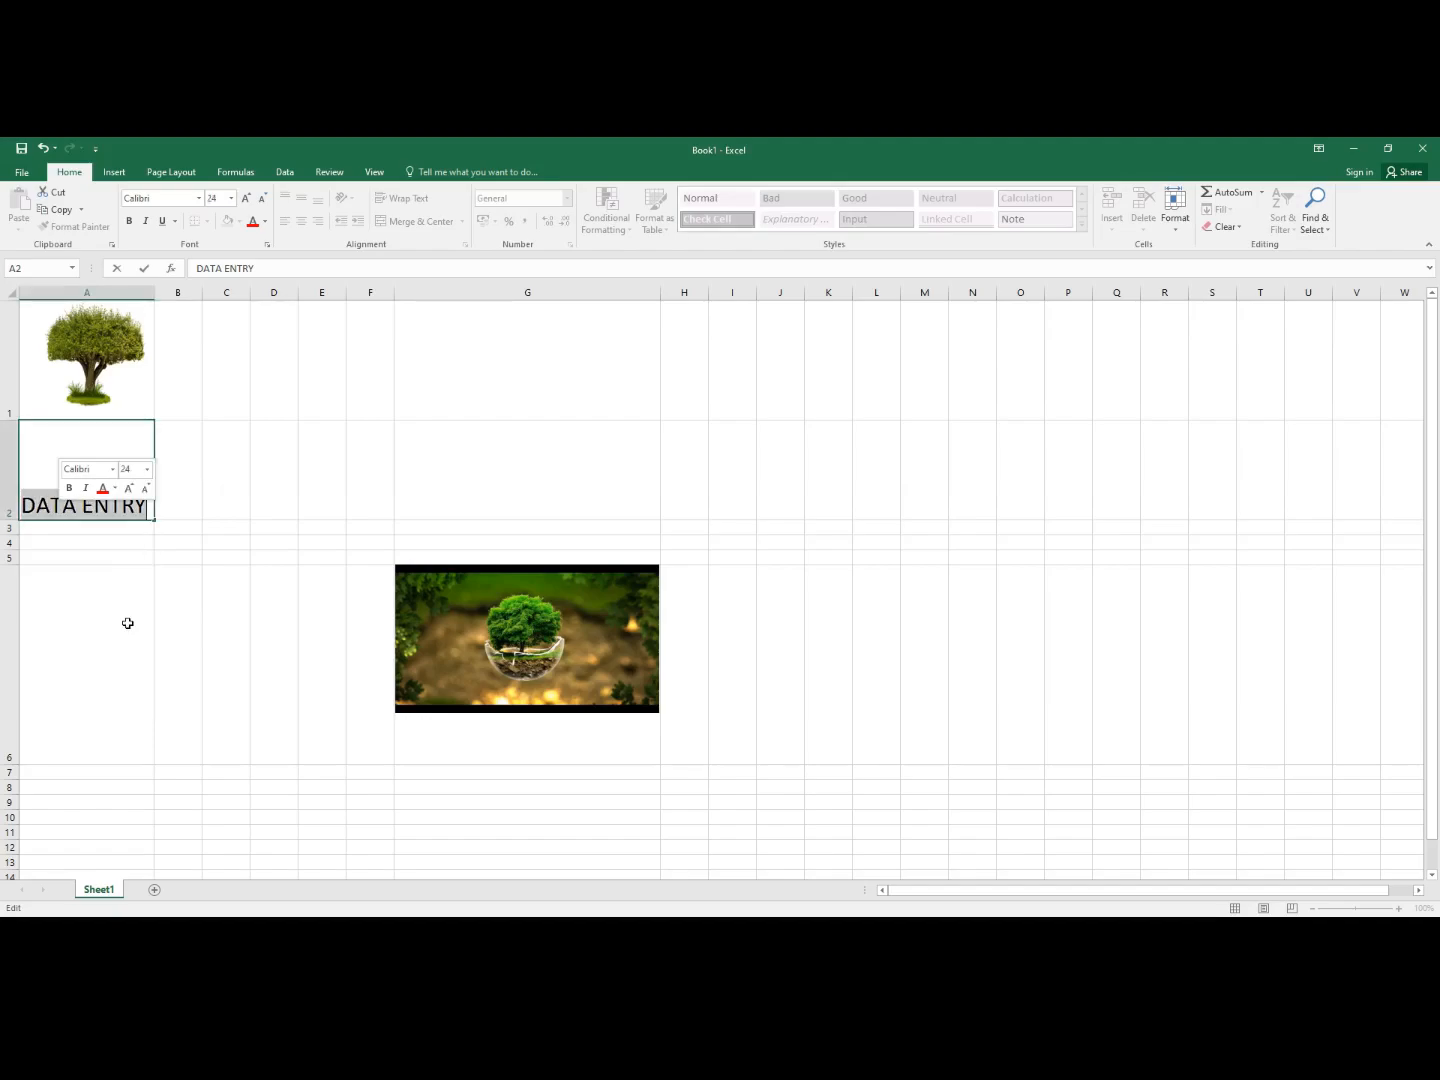
left_click(115, 488)
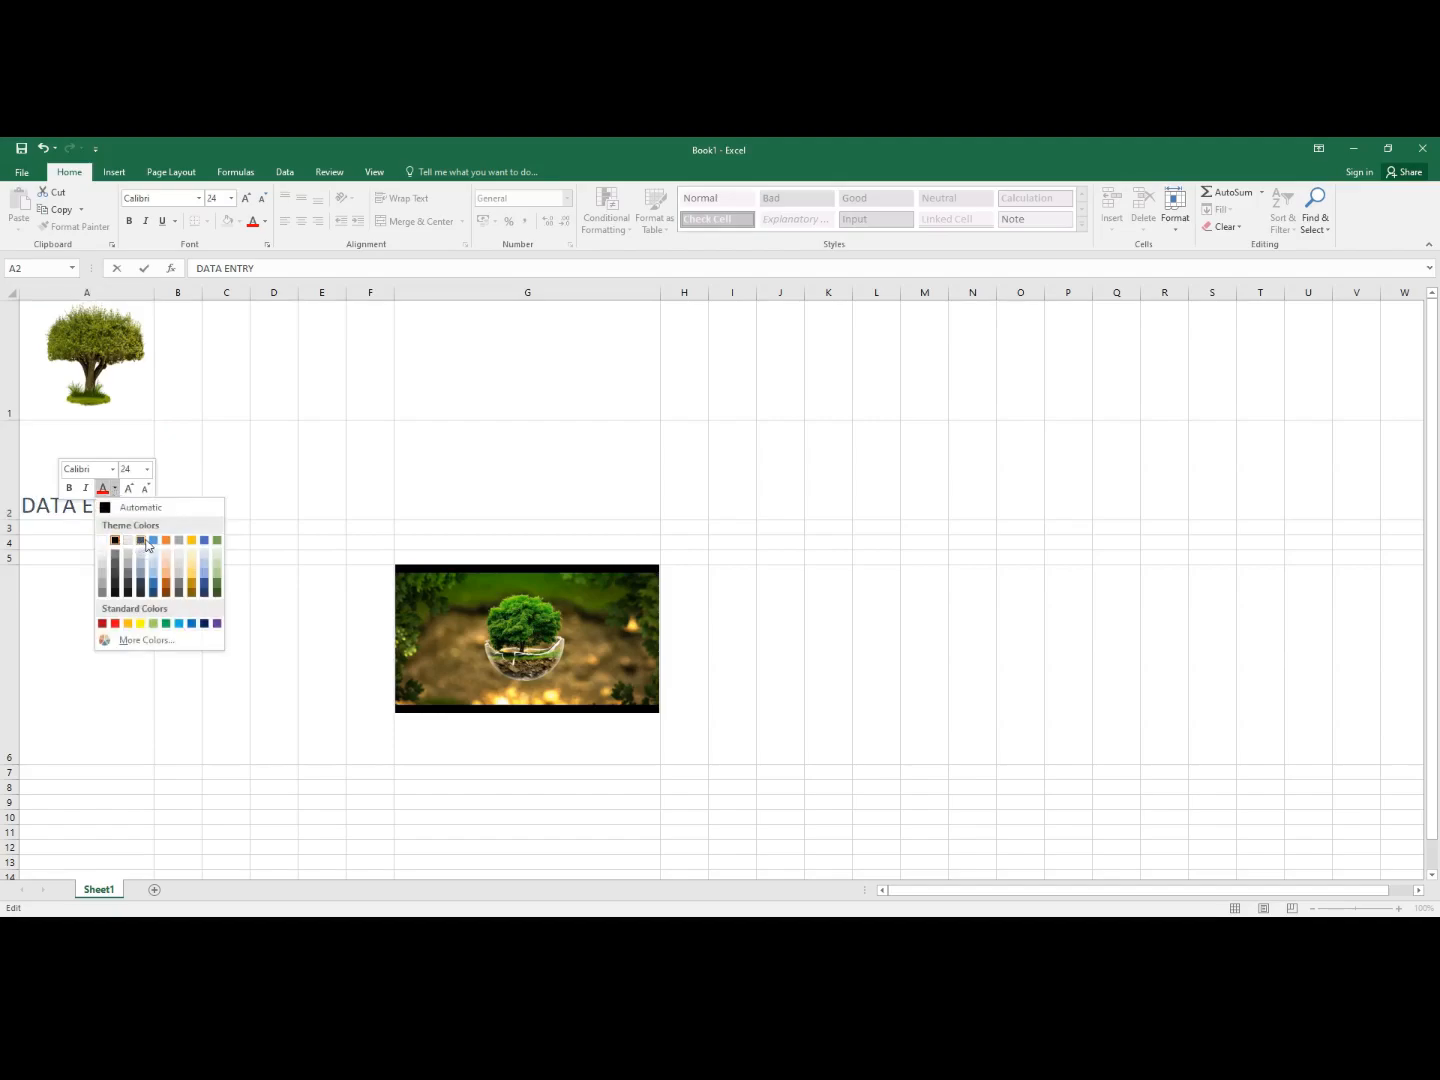
left_click(221, 582)
left_click(61, 604)
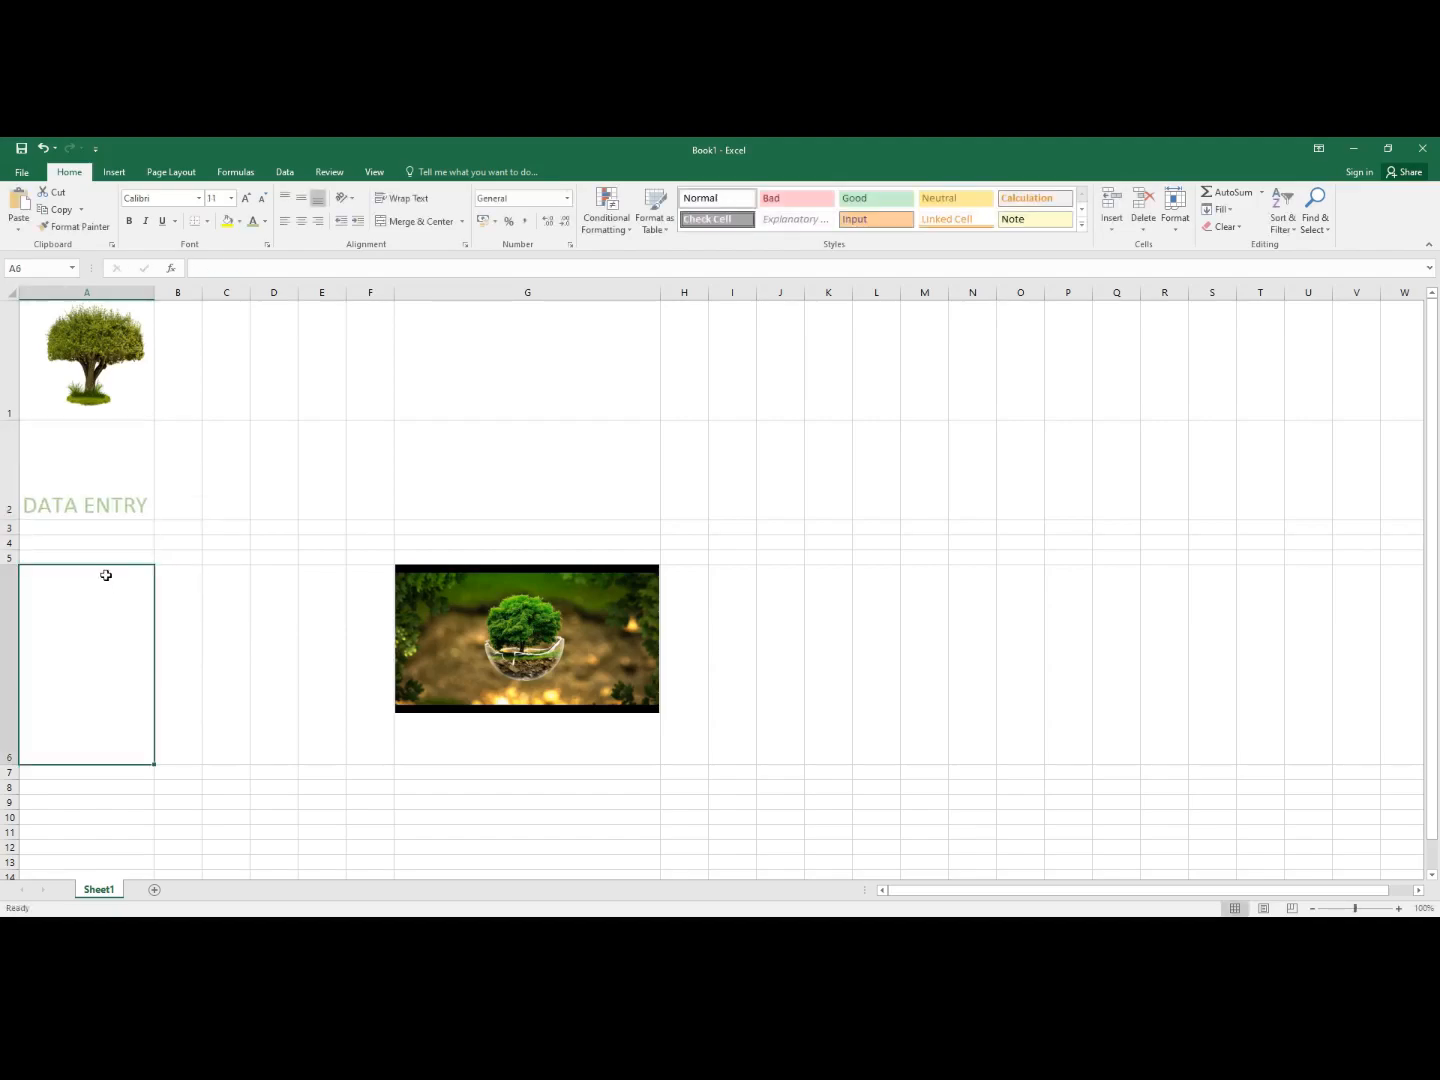
- Give A3 the Bad style, B3 the Good style and C3 the Neutral style
left_click(73, 531)
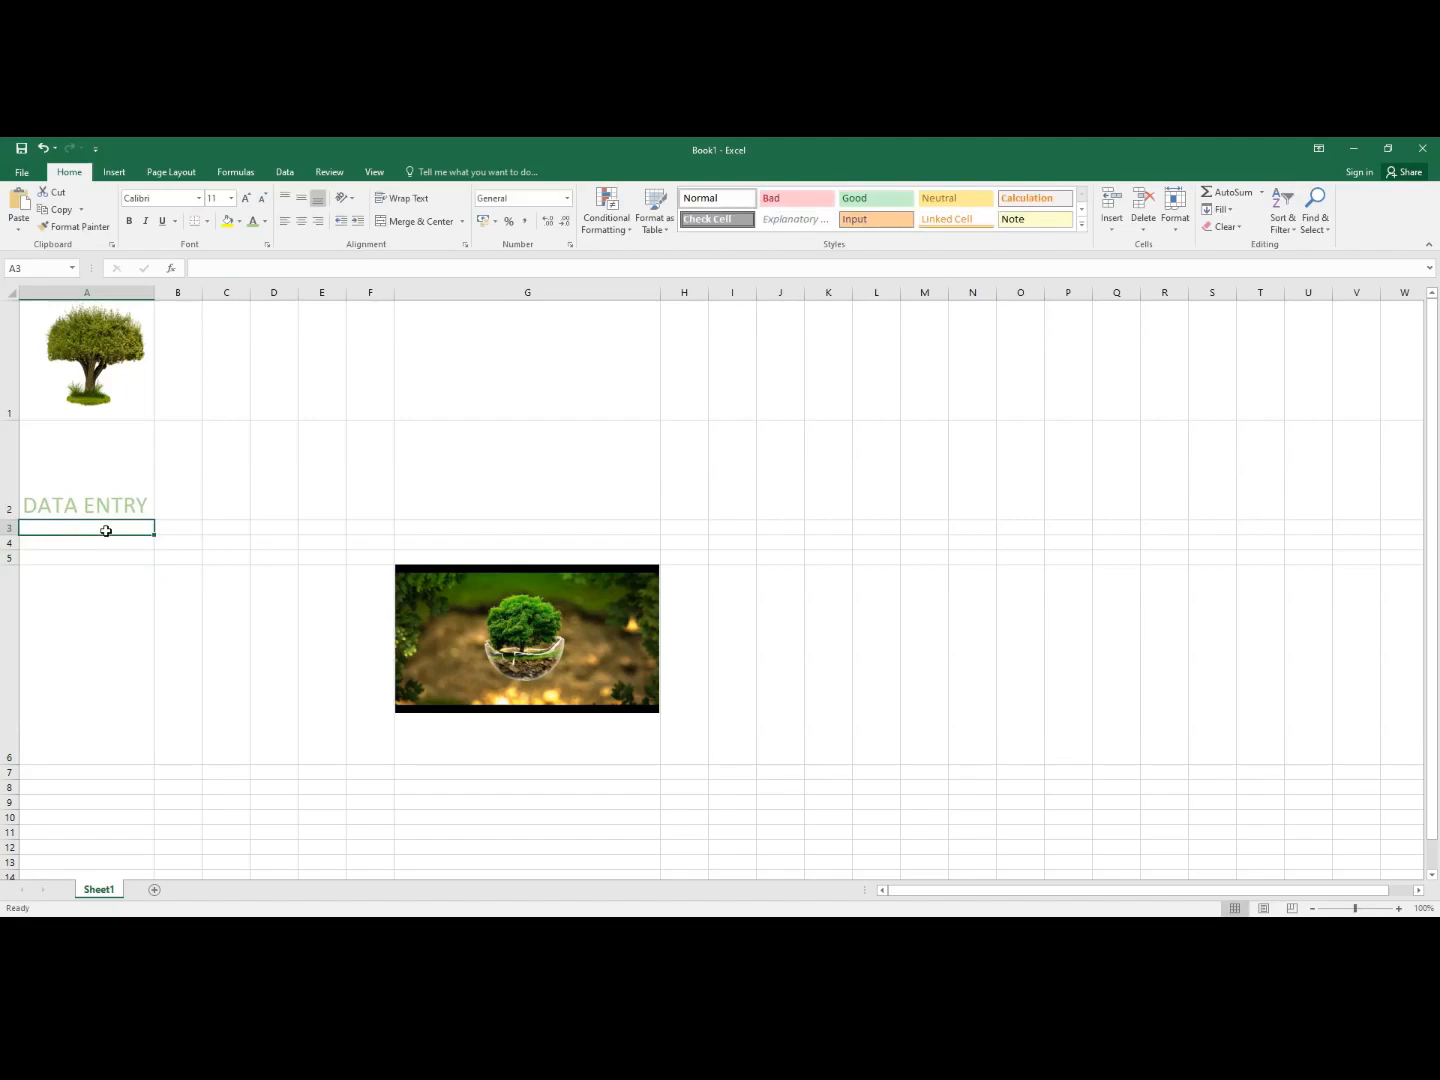
right_click(106, 531)
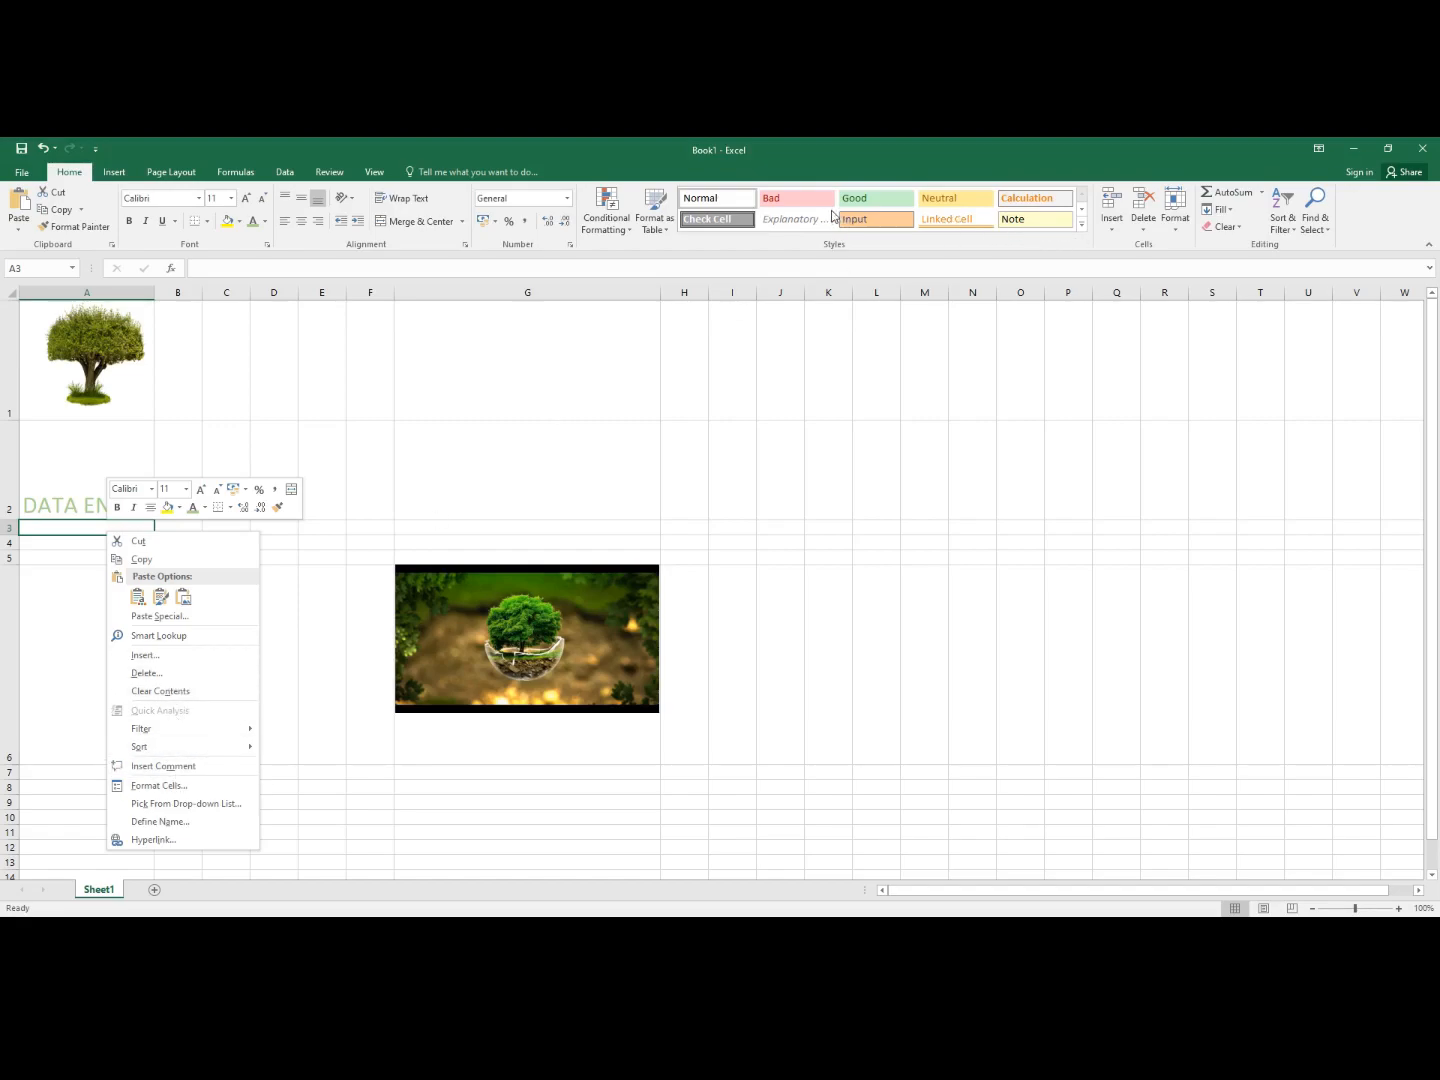
left_click(794, 201)
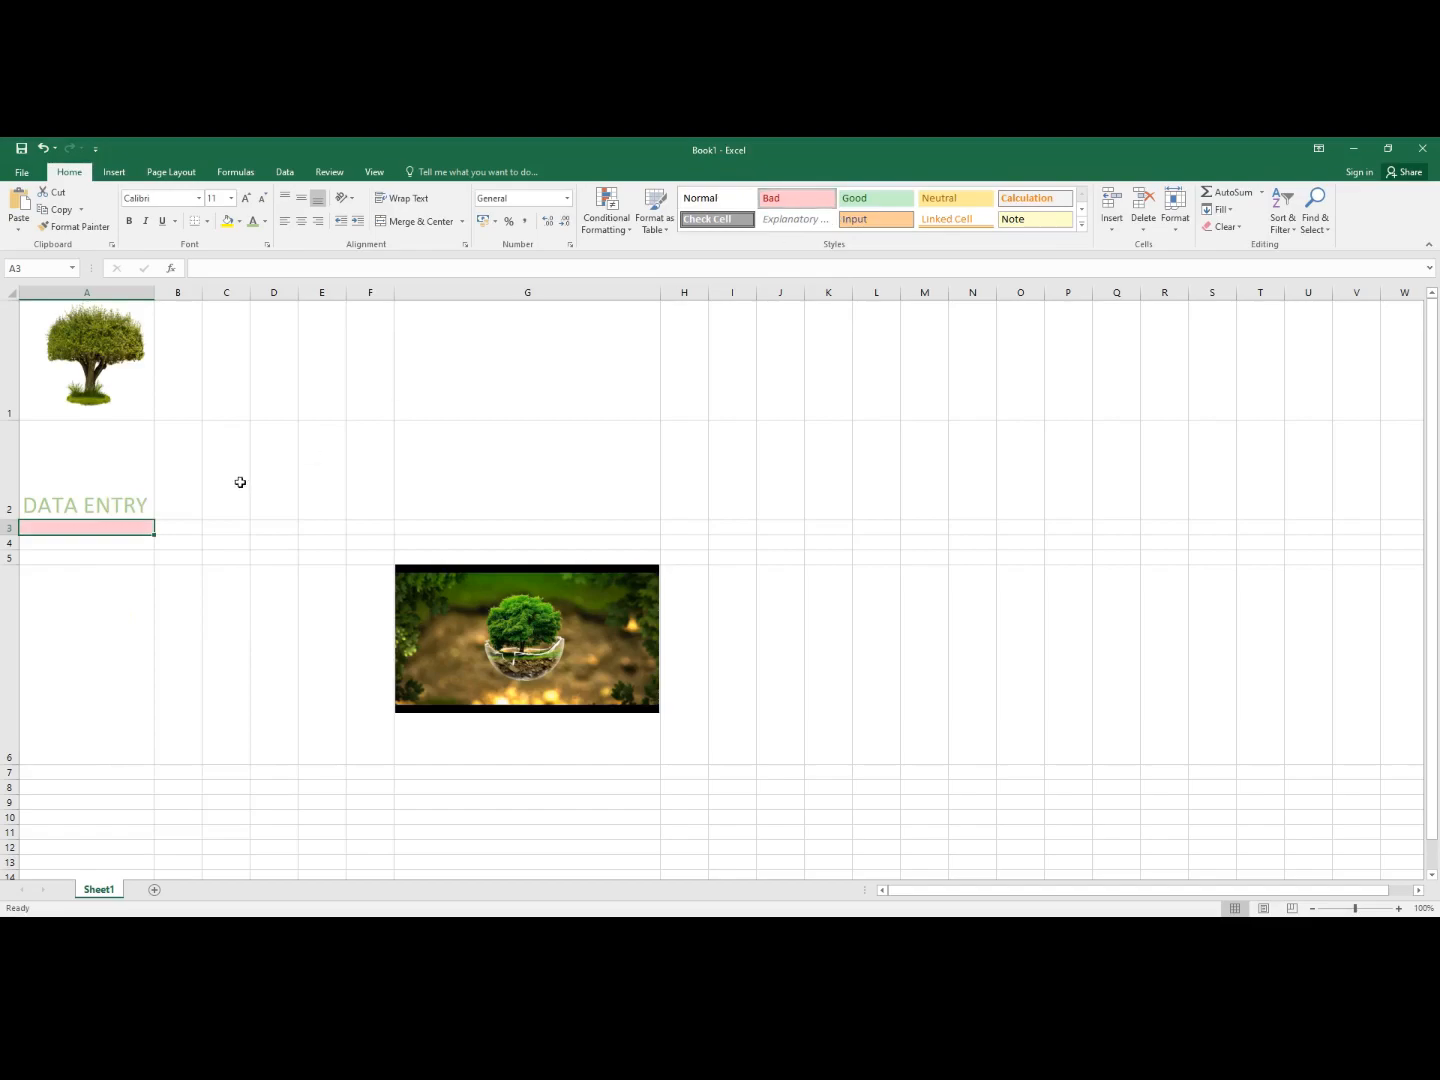
left_click(172, 530)
left_click(876, 196)
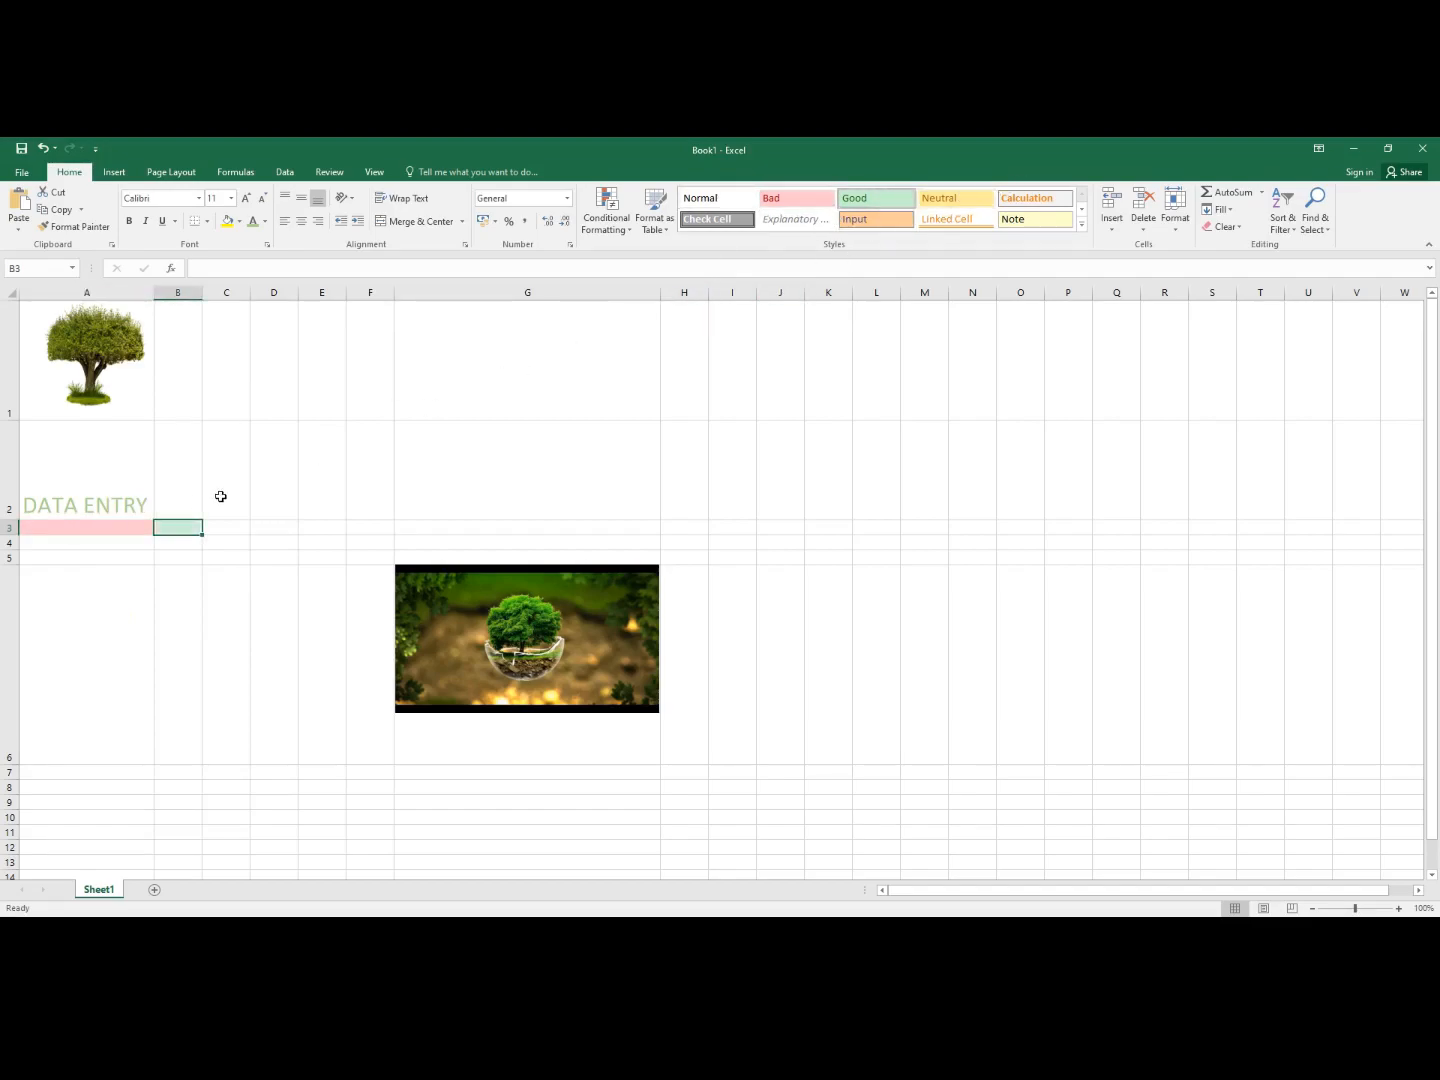
left_click(231, 530)
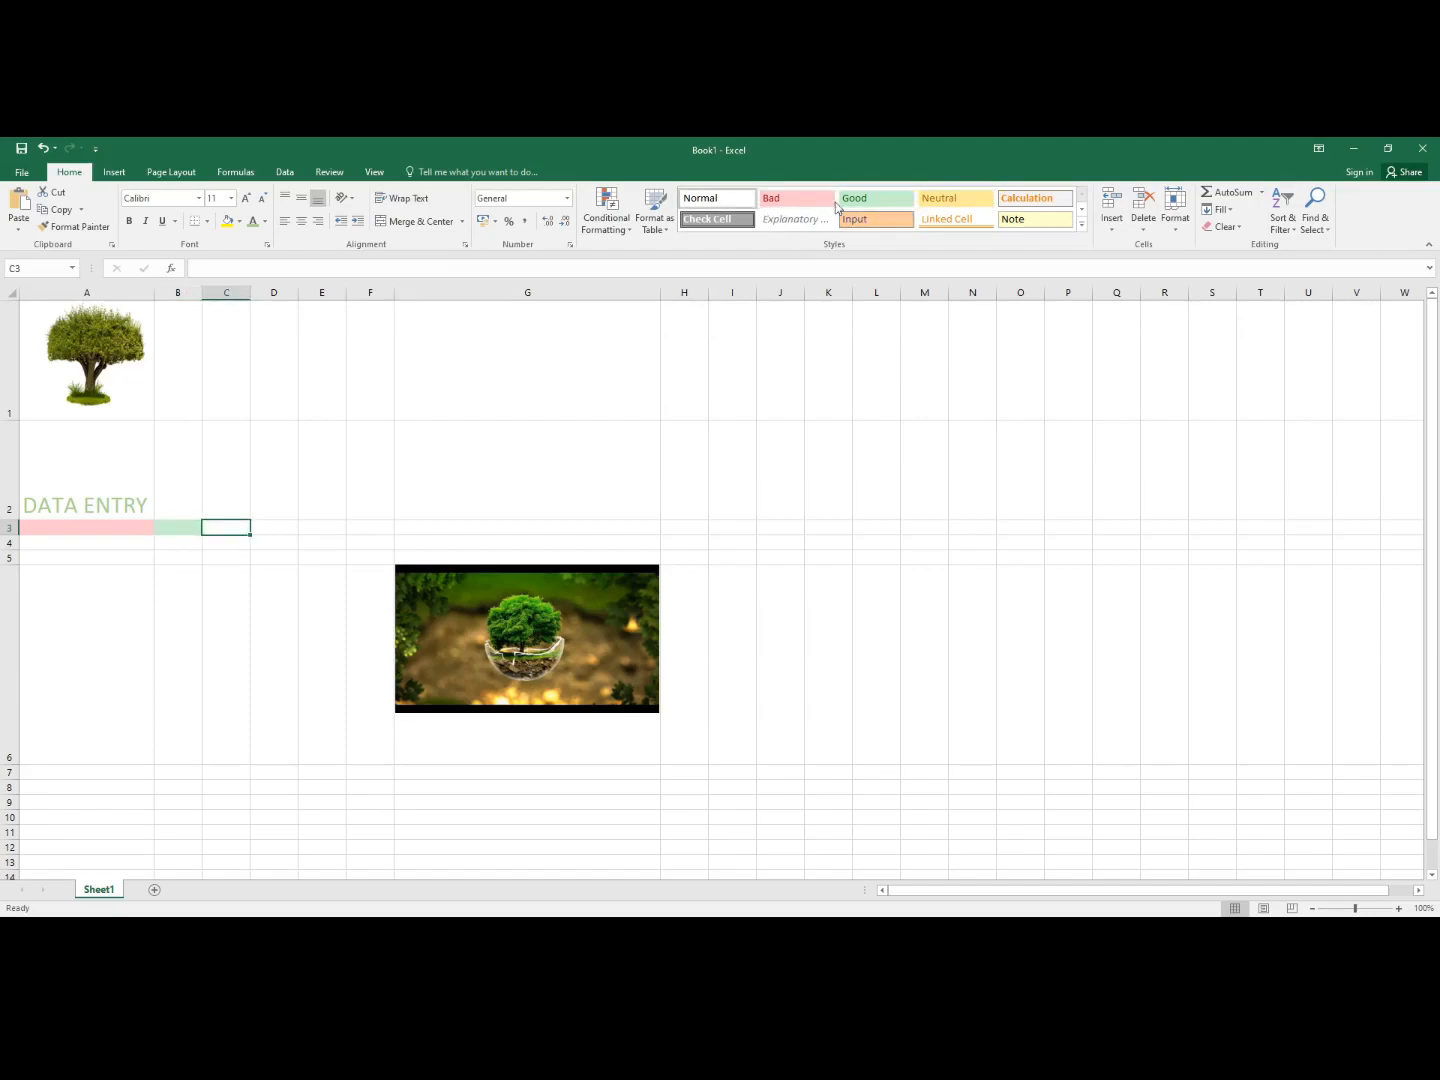
left_click(948, 202)
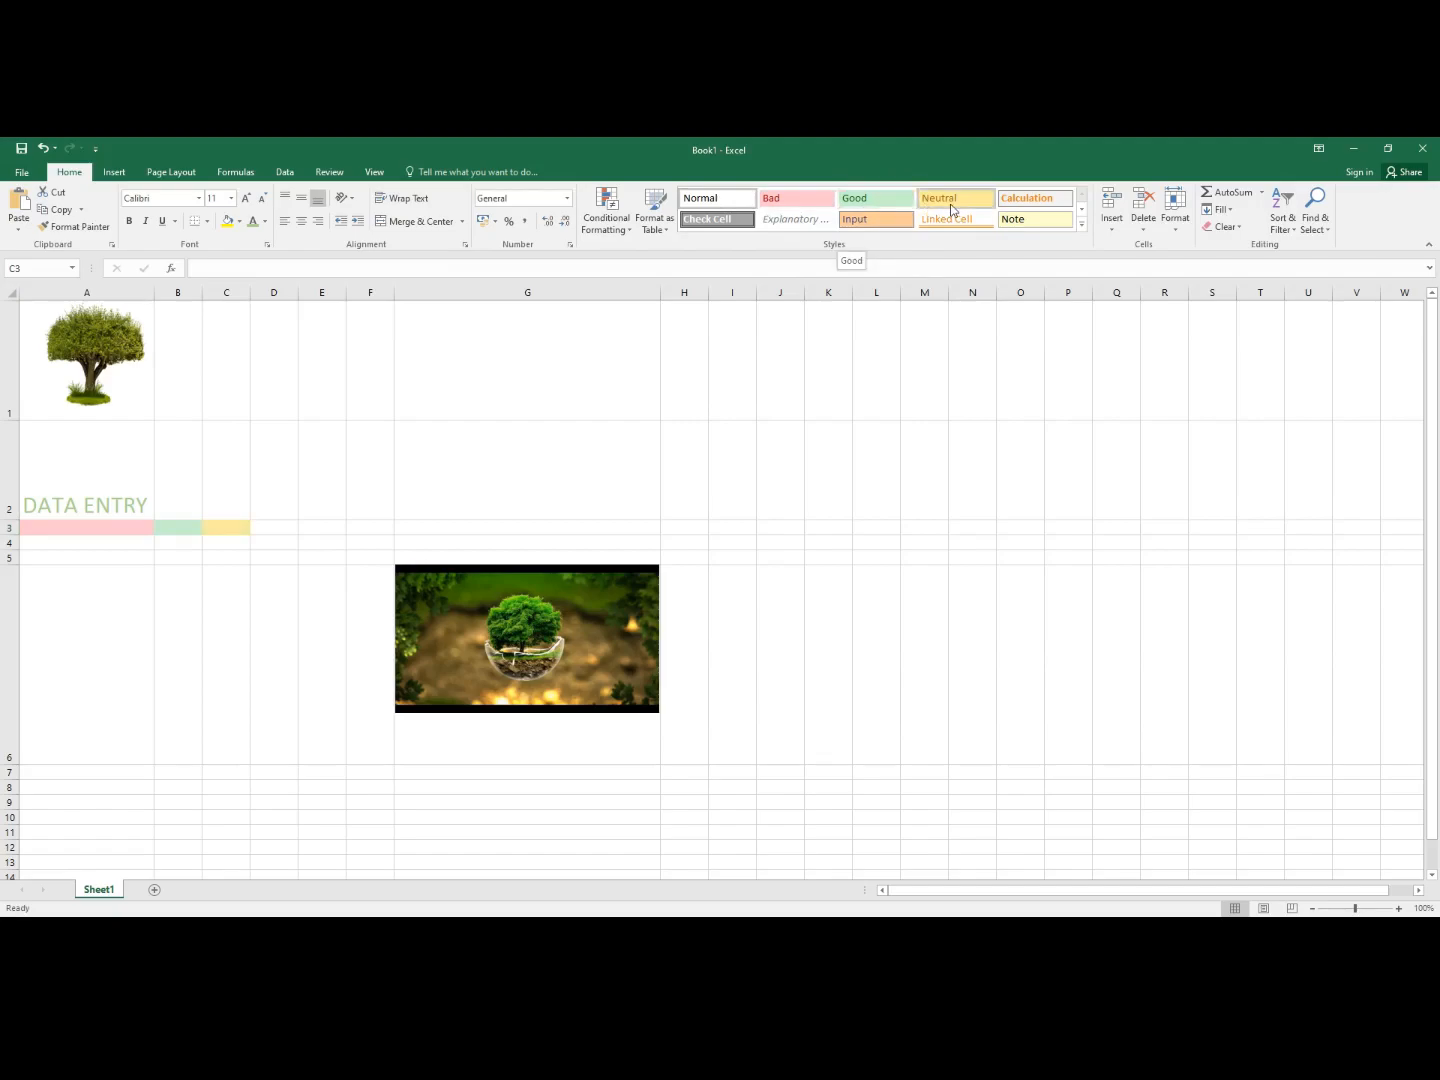
left_click(950, 207)
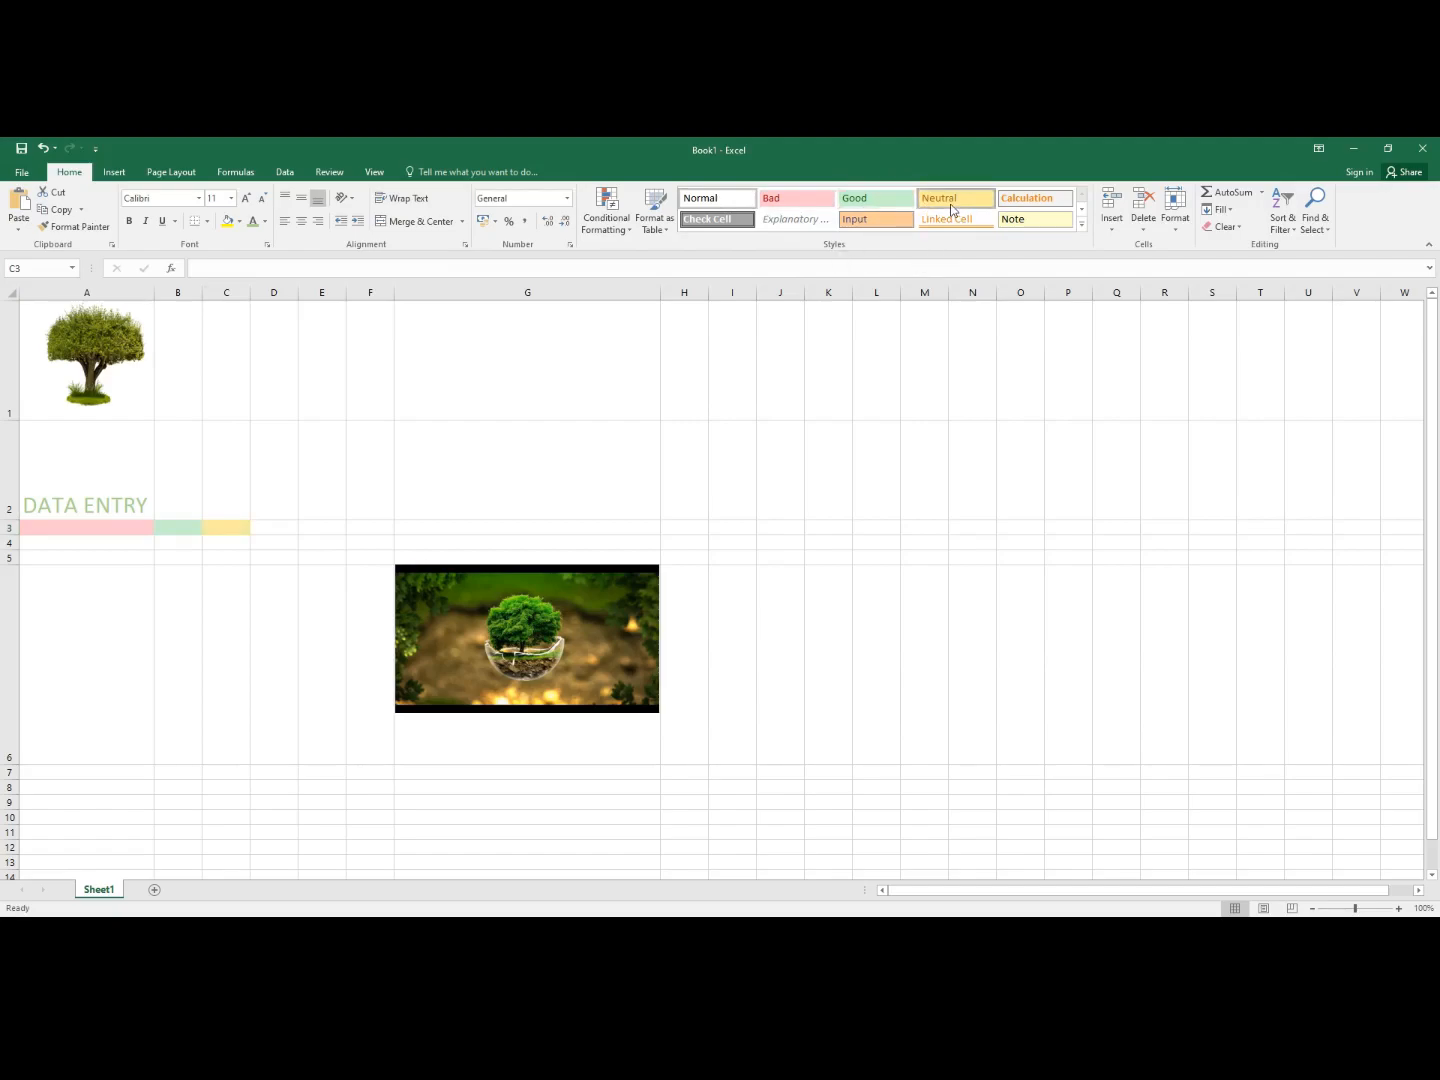
- Give D3 the Bad style, E3 the Note style and F3 the Good style
left_click(265, 525)
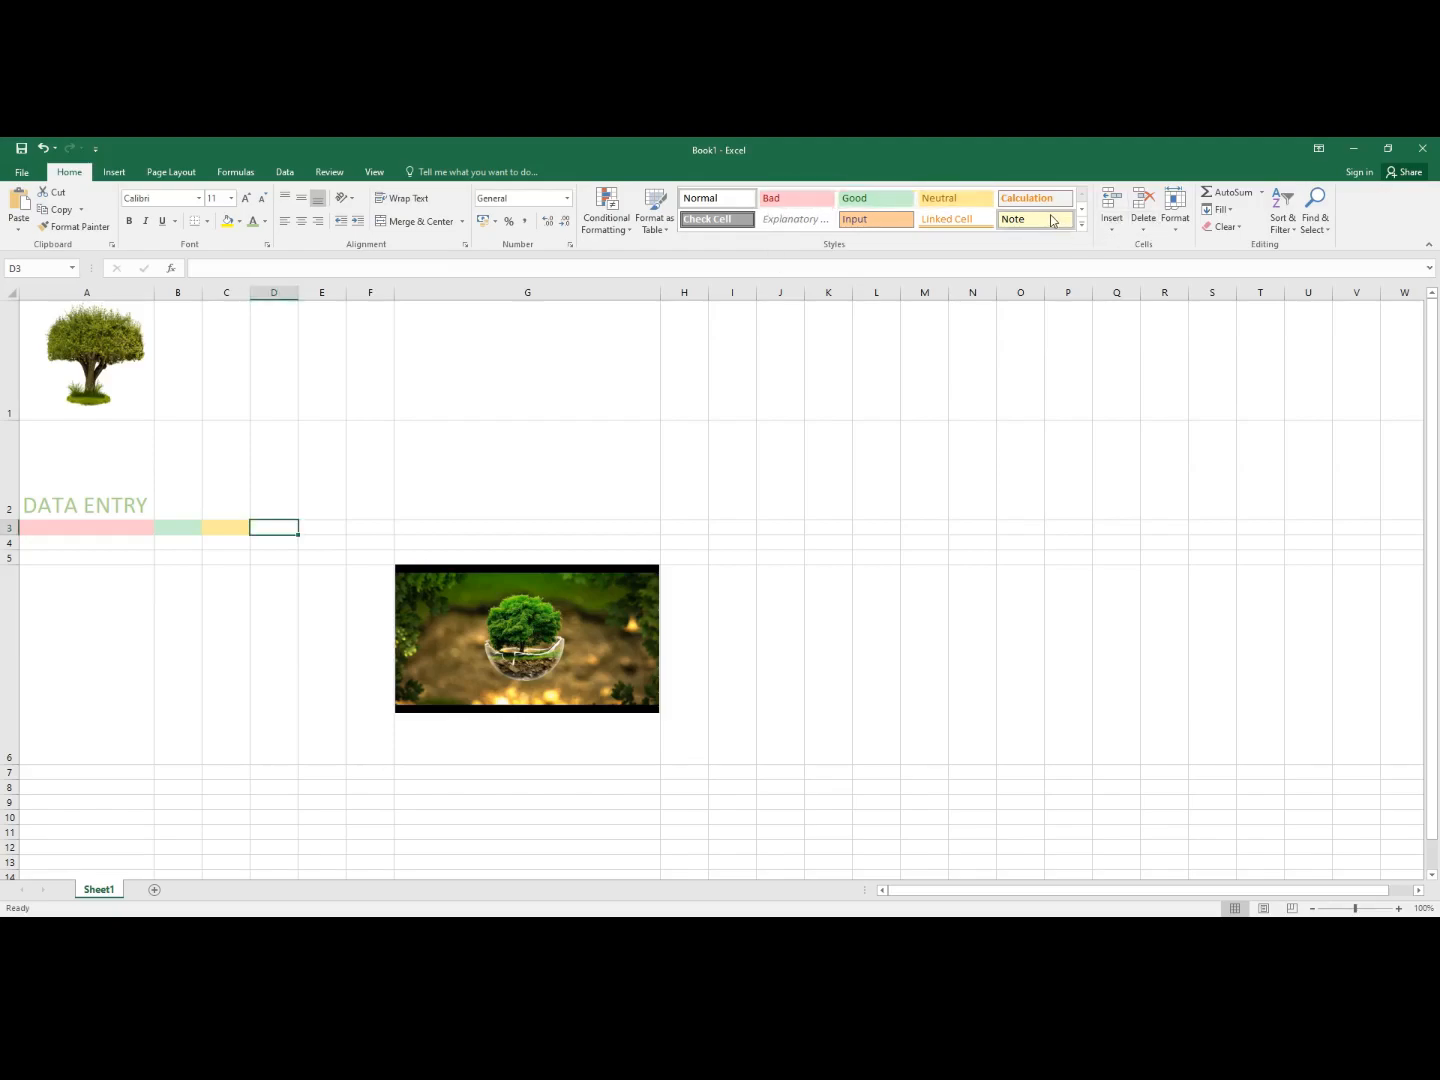
left_click(784, 204)
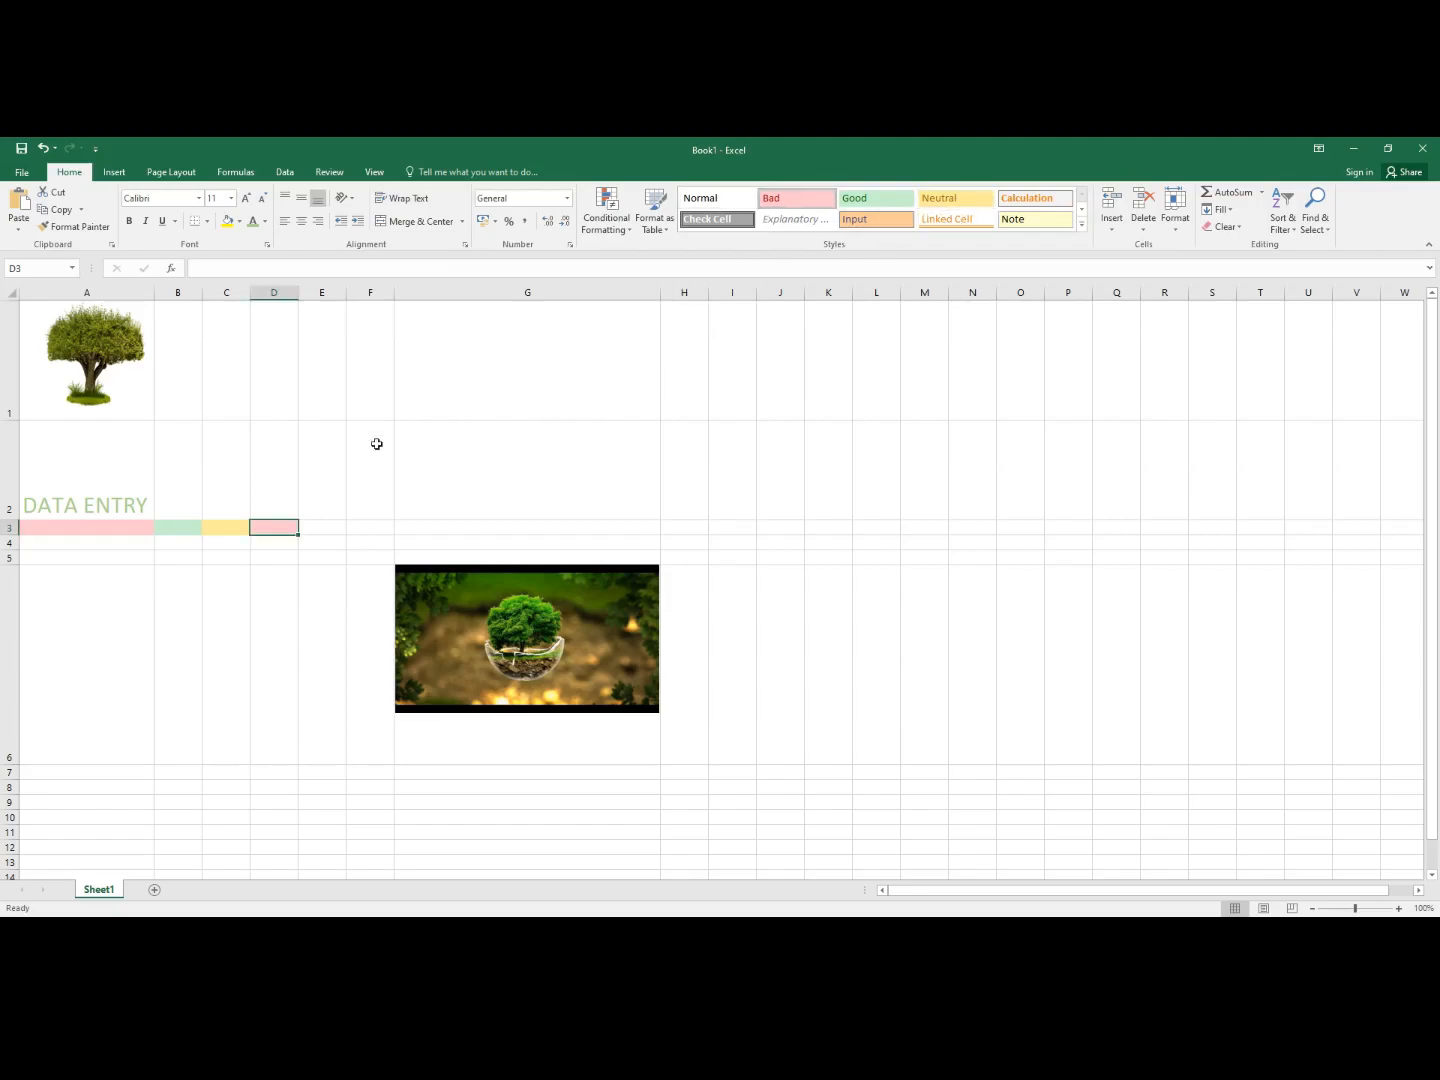
left_click(306, 530)
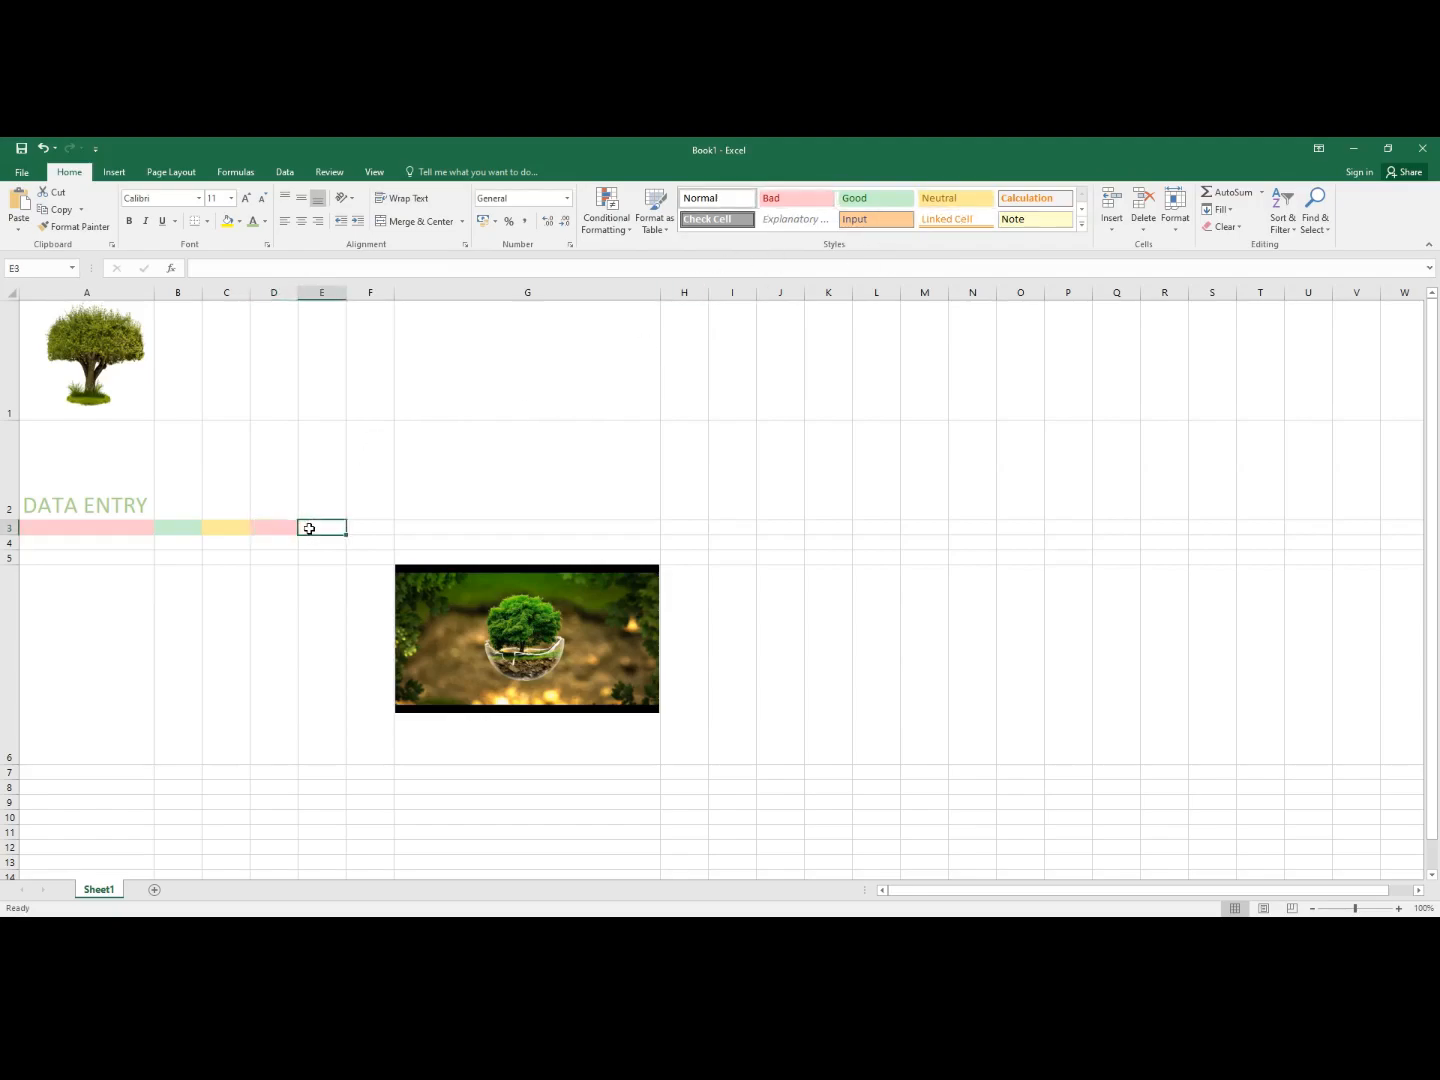
left_click(1030, 222)
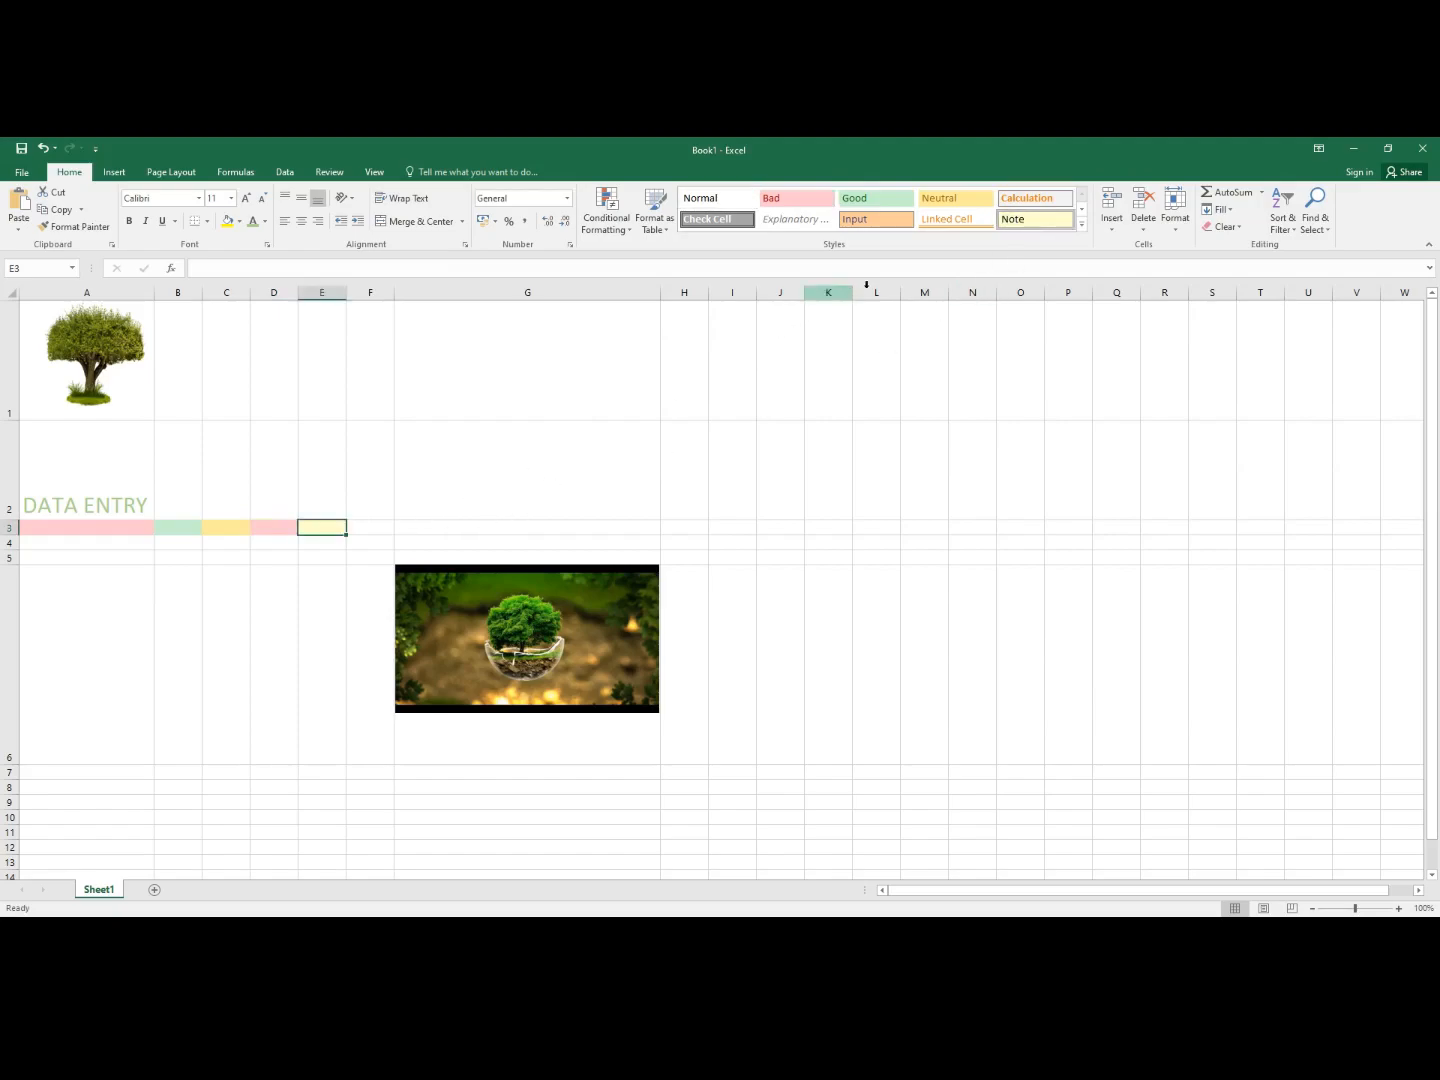
left_click(373, 530)
left_click(988, 220)
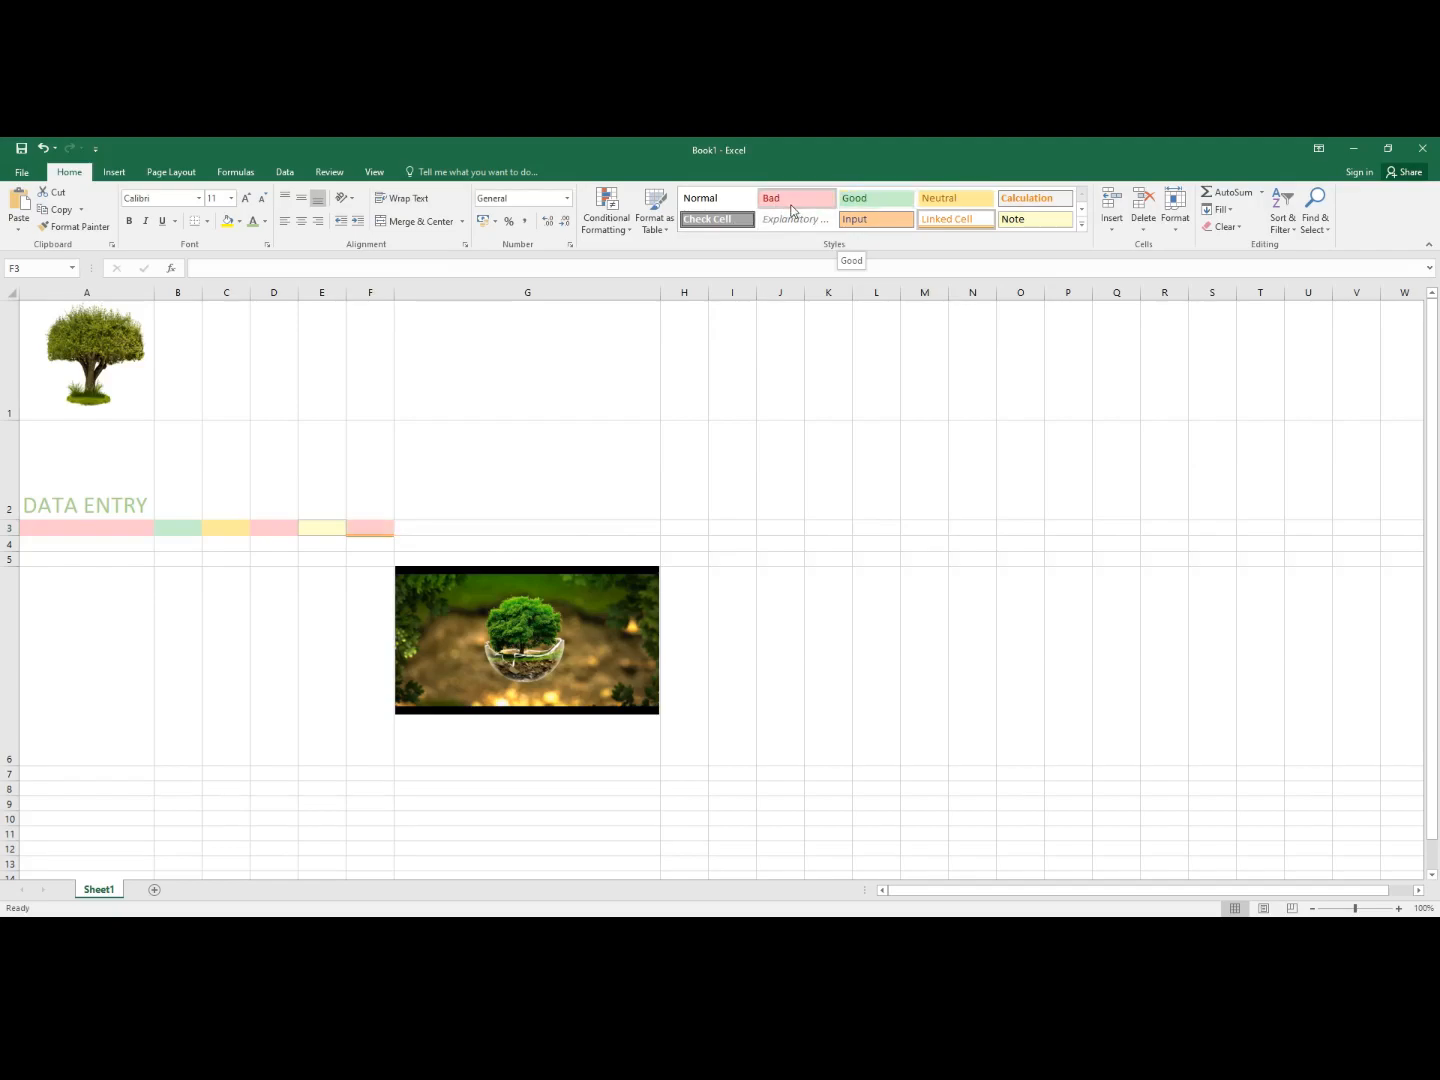
left_click(891, 201)
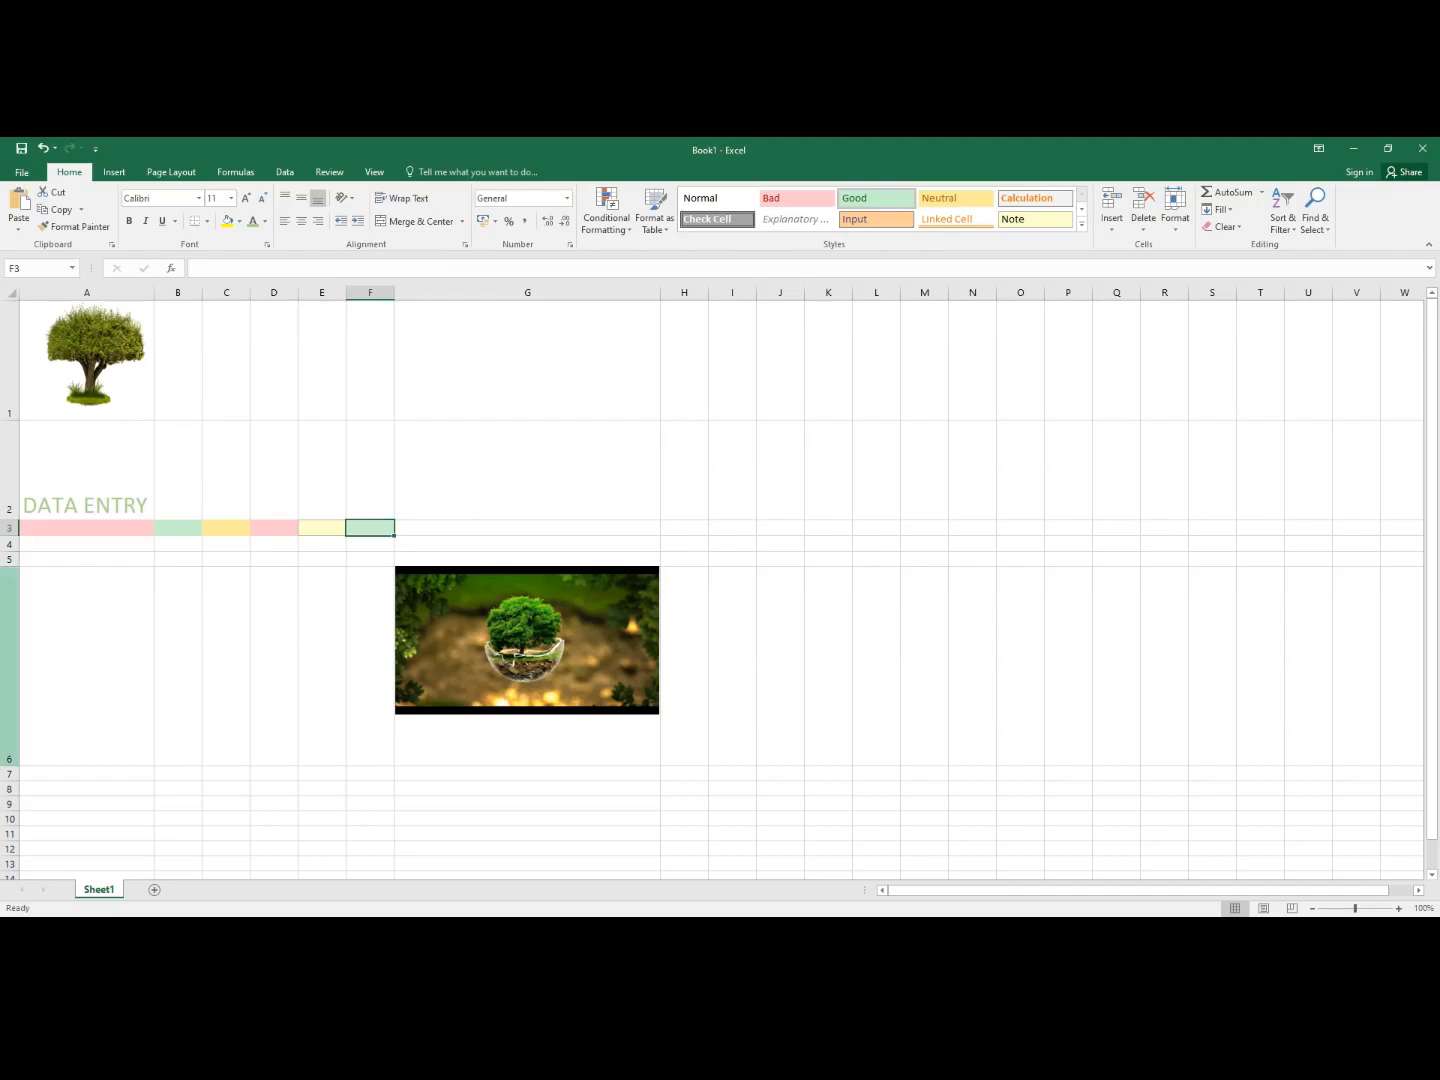
left_click(77, 538)
left_click(80, 527)
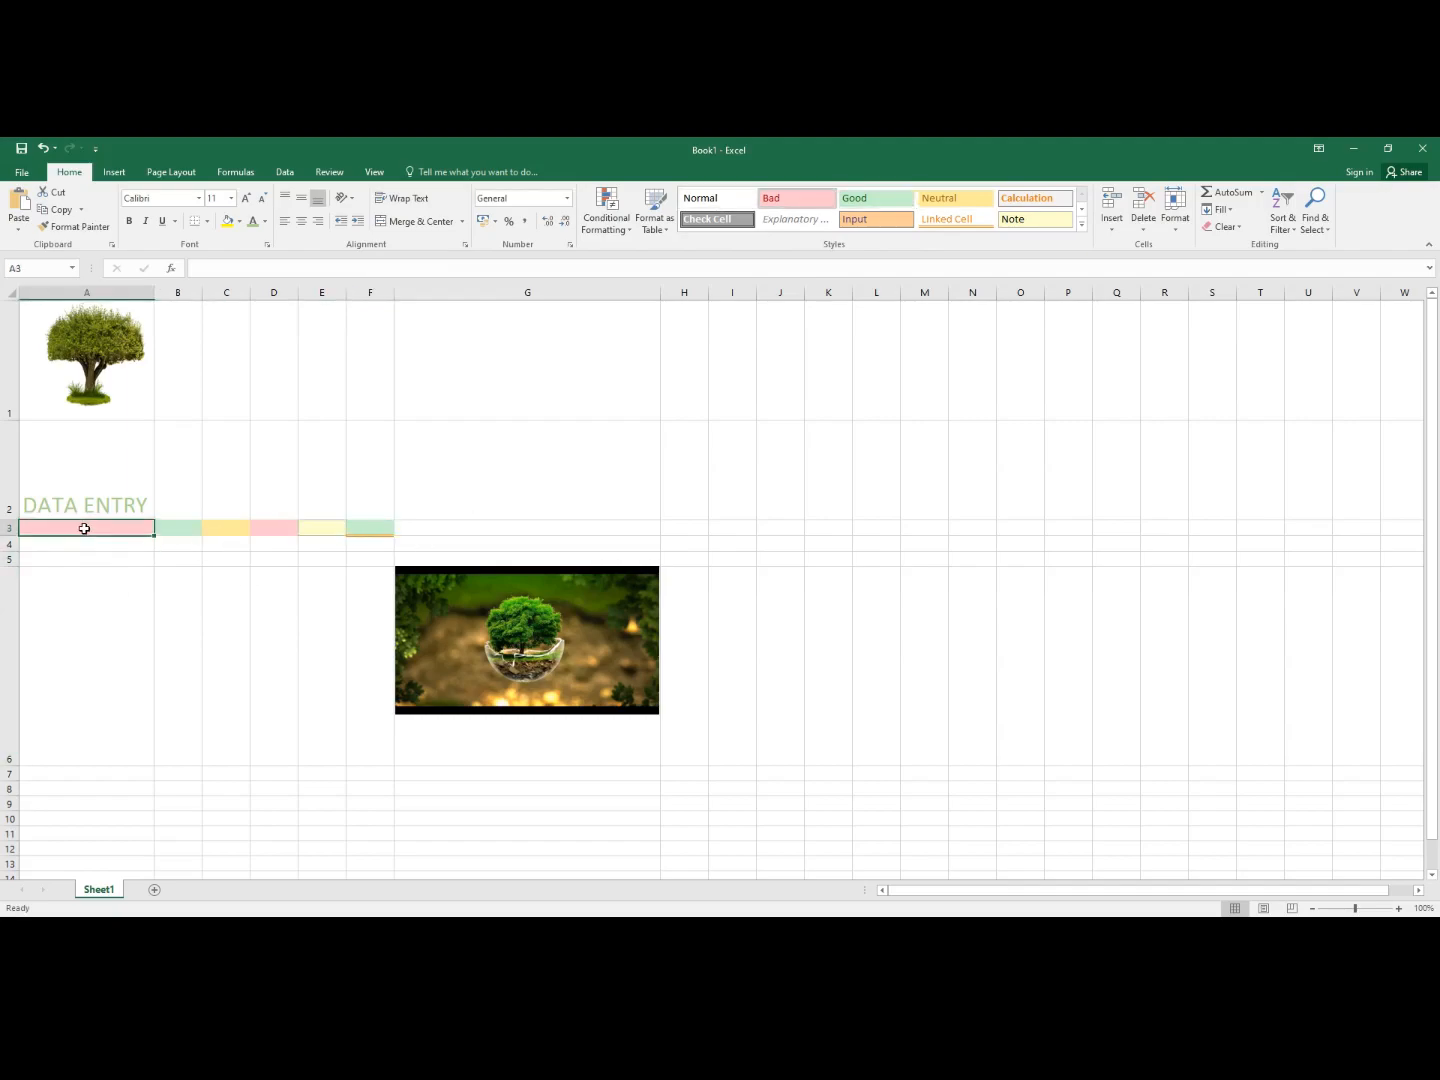
- Change row 3's height from 15.75 to 25
right_click(82, 526)
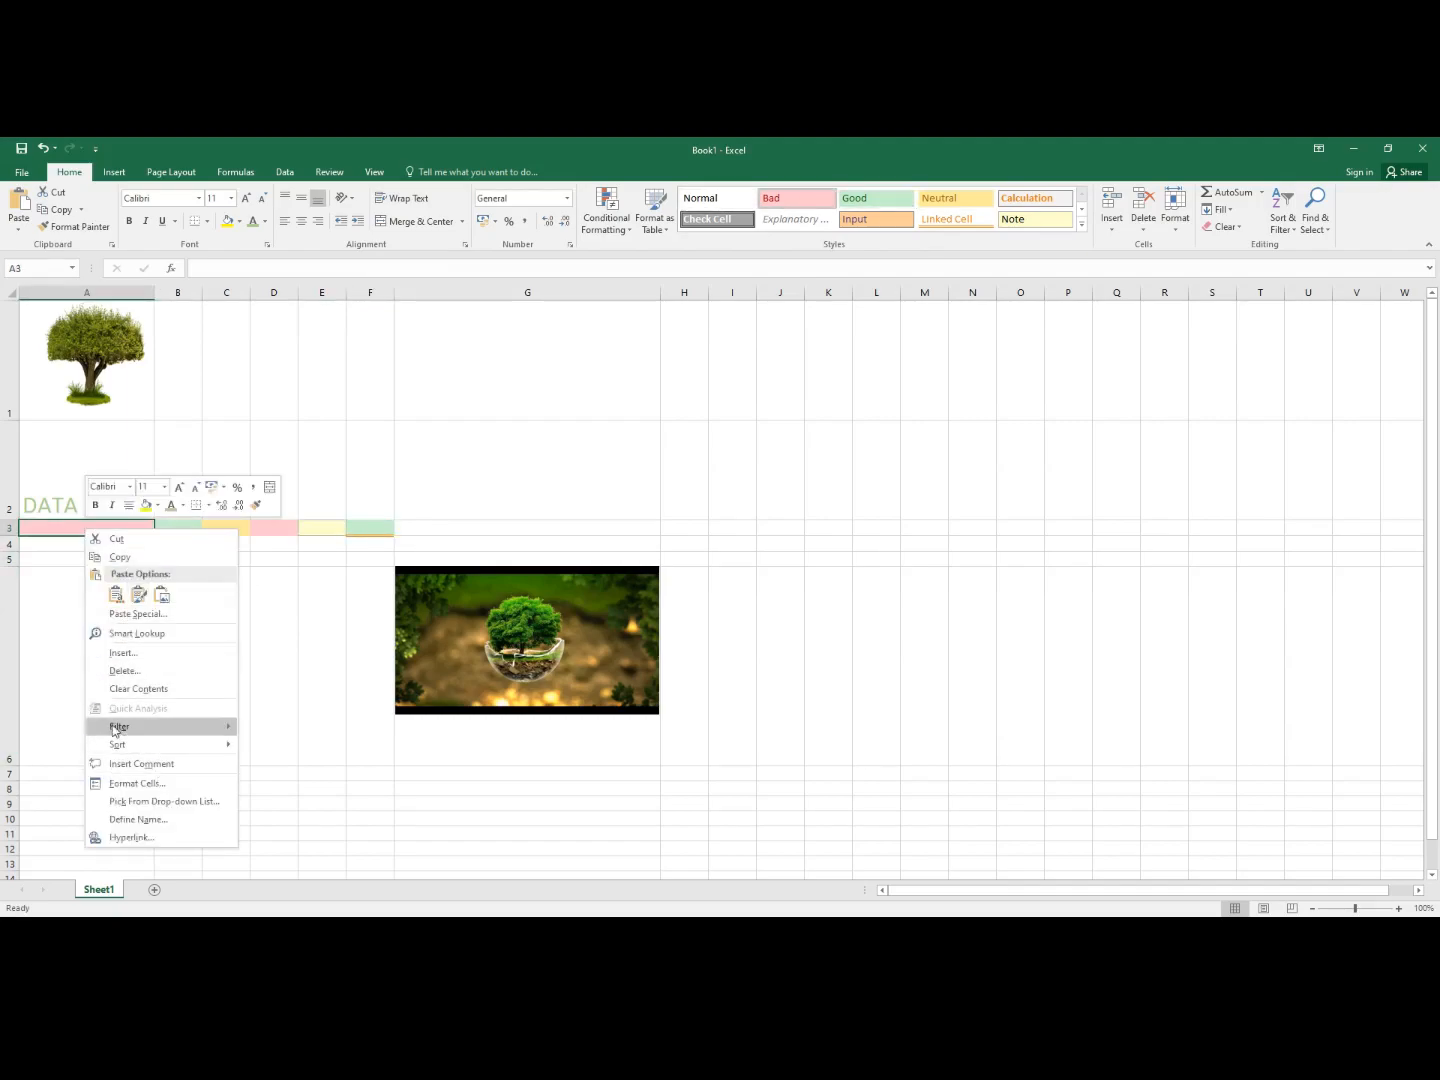
left_click(1178, 222)
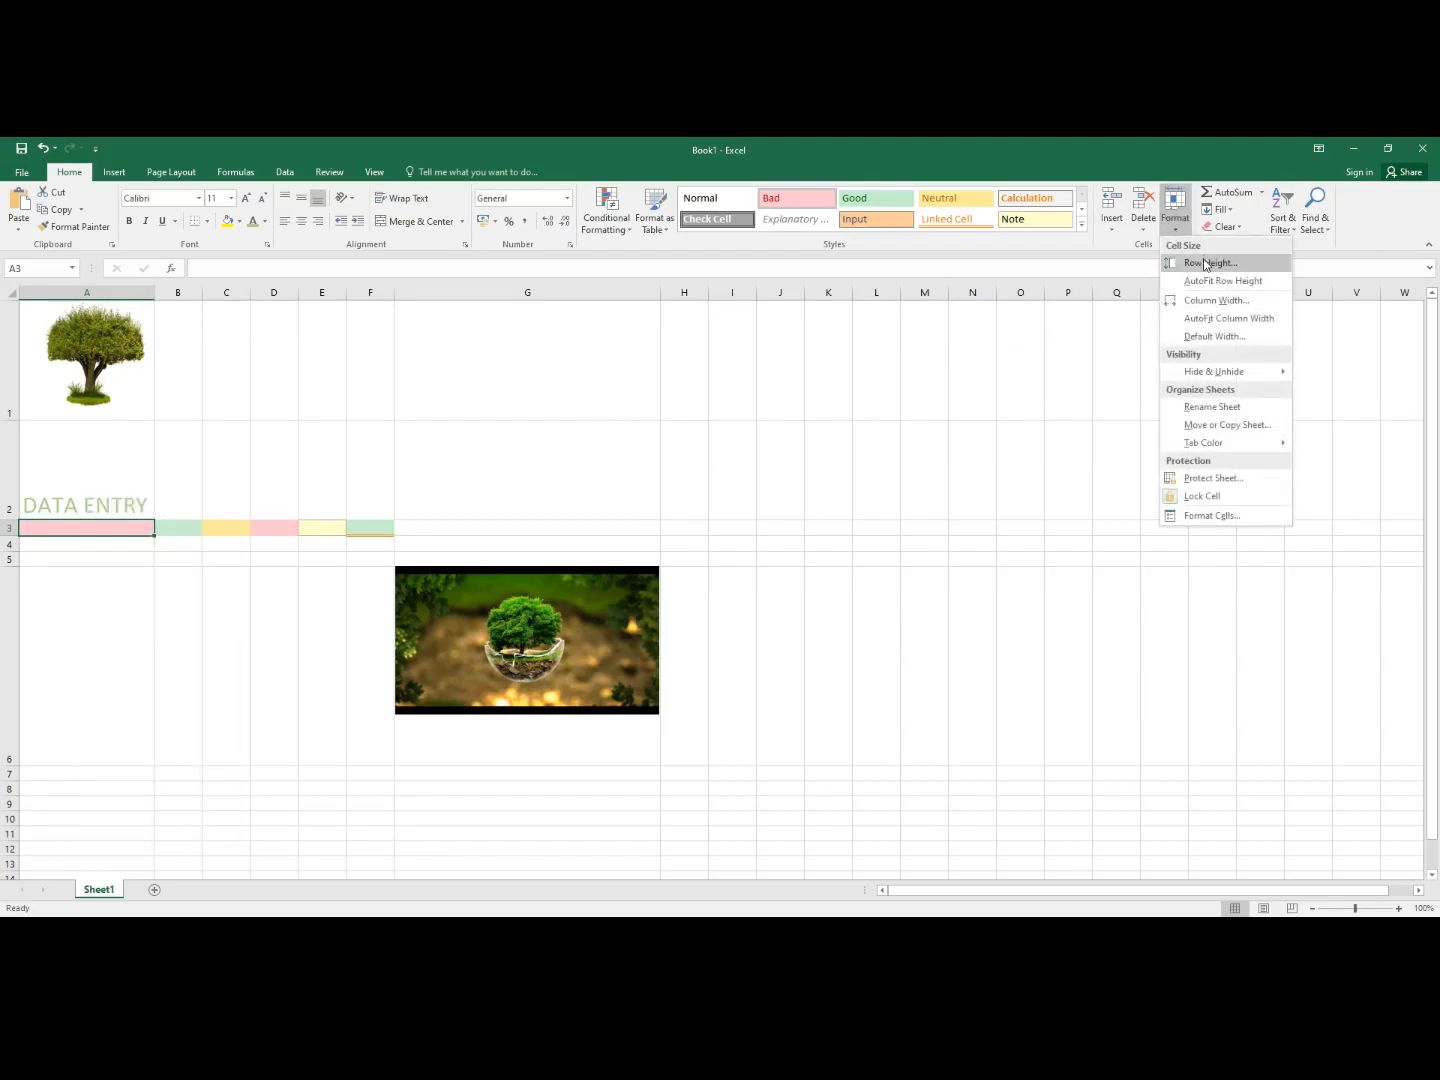
left_click(1205, 264)
left_click(751, 516)
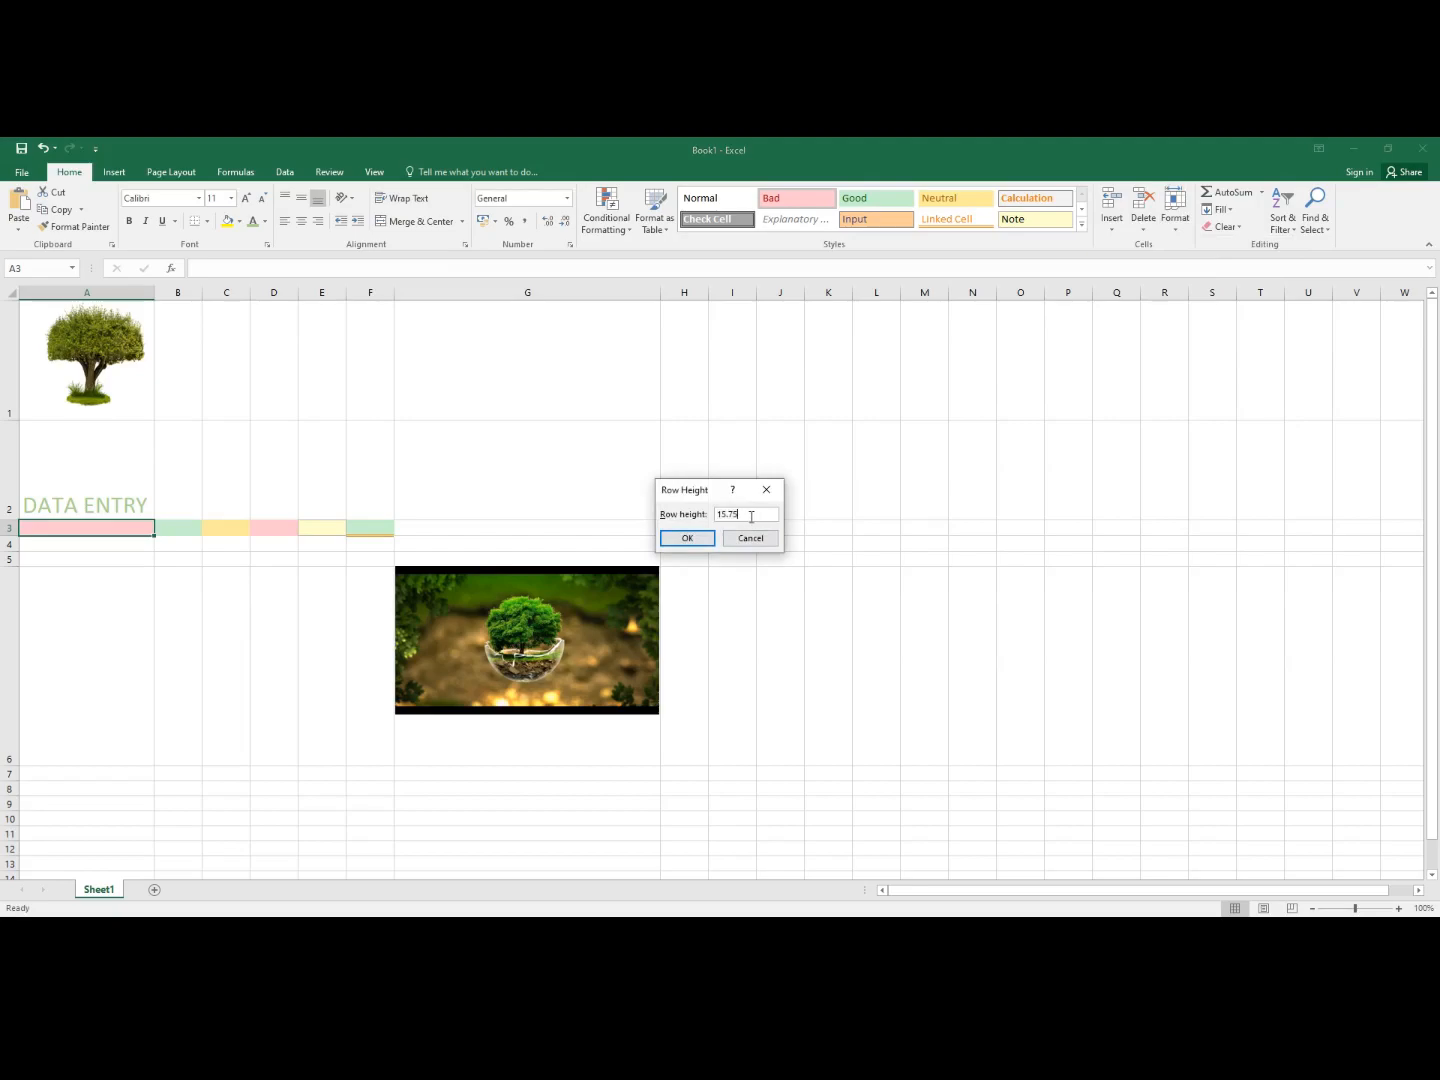
key("BackSpace")
key("BackSpace")
key("BackSpace")
key("BackSpace")
key("BackSpace")
type("25")
left_click(686, 538)
left_click(172, 532)
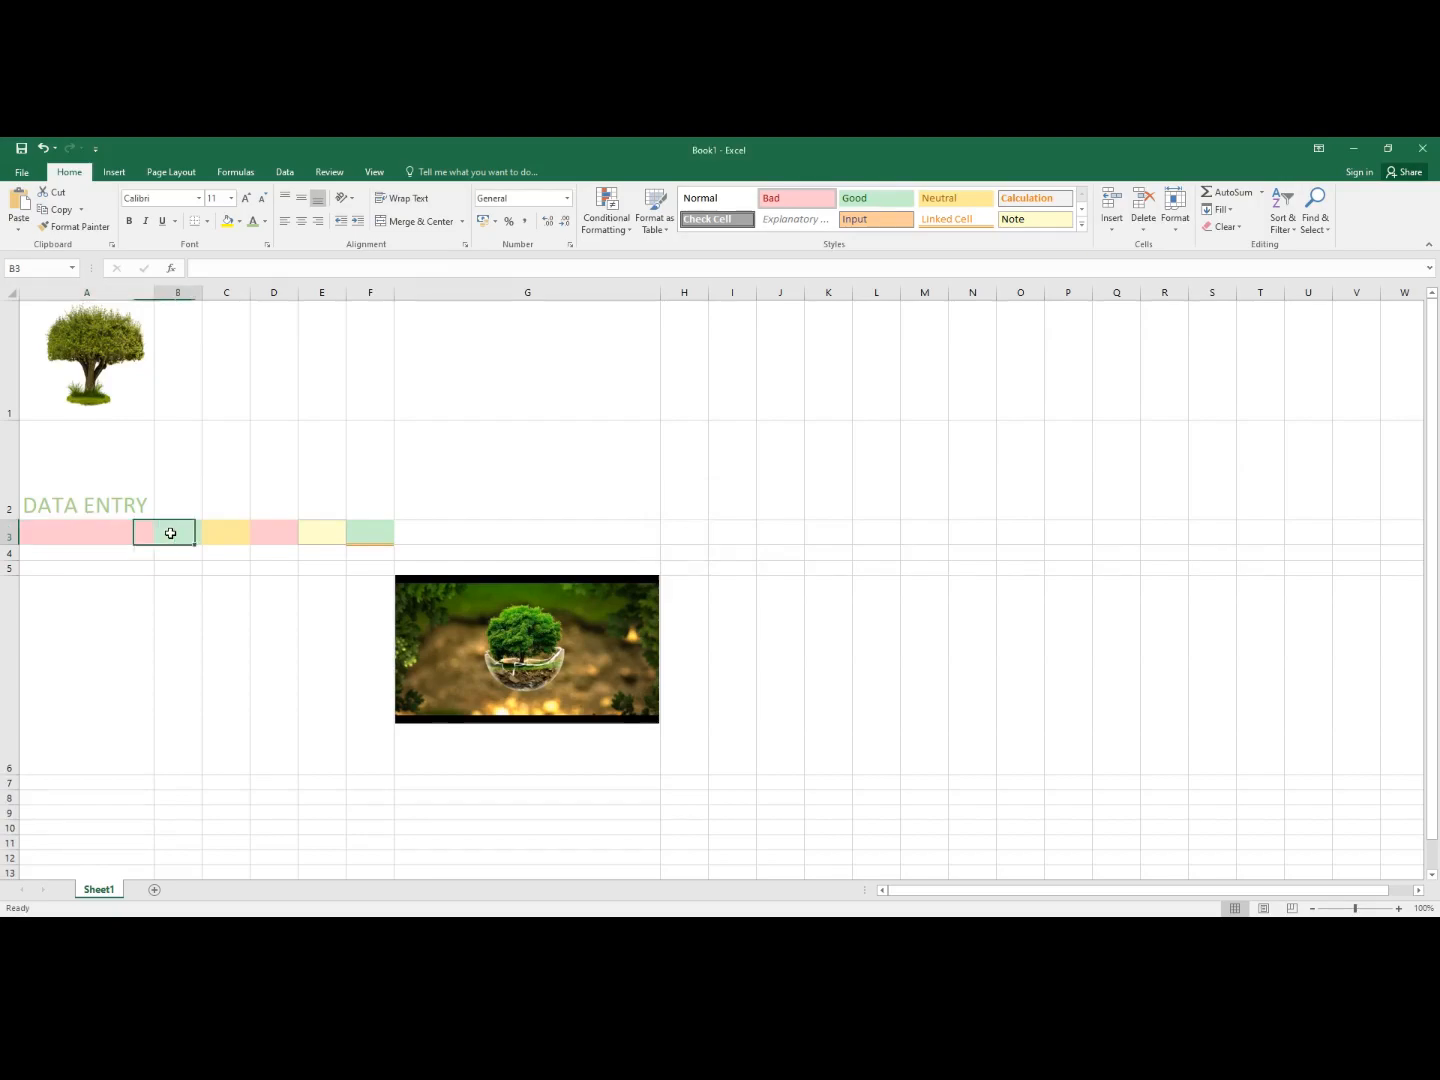
left_click(61, 536)
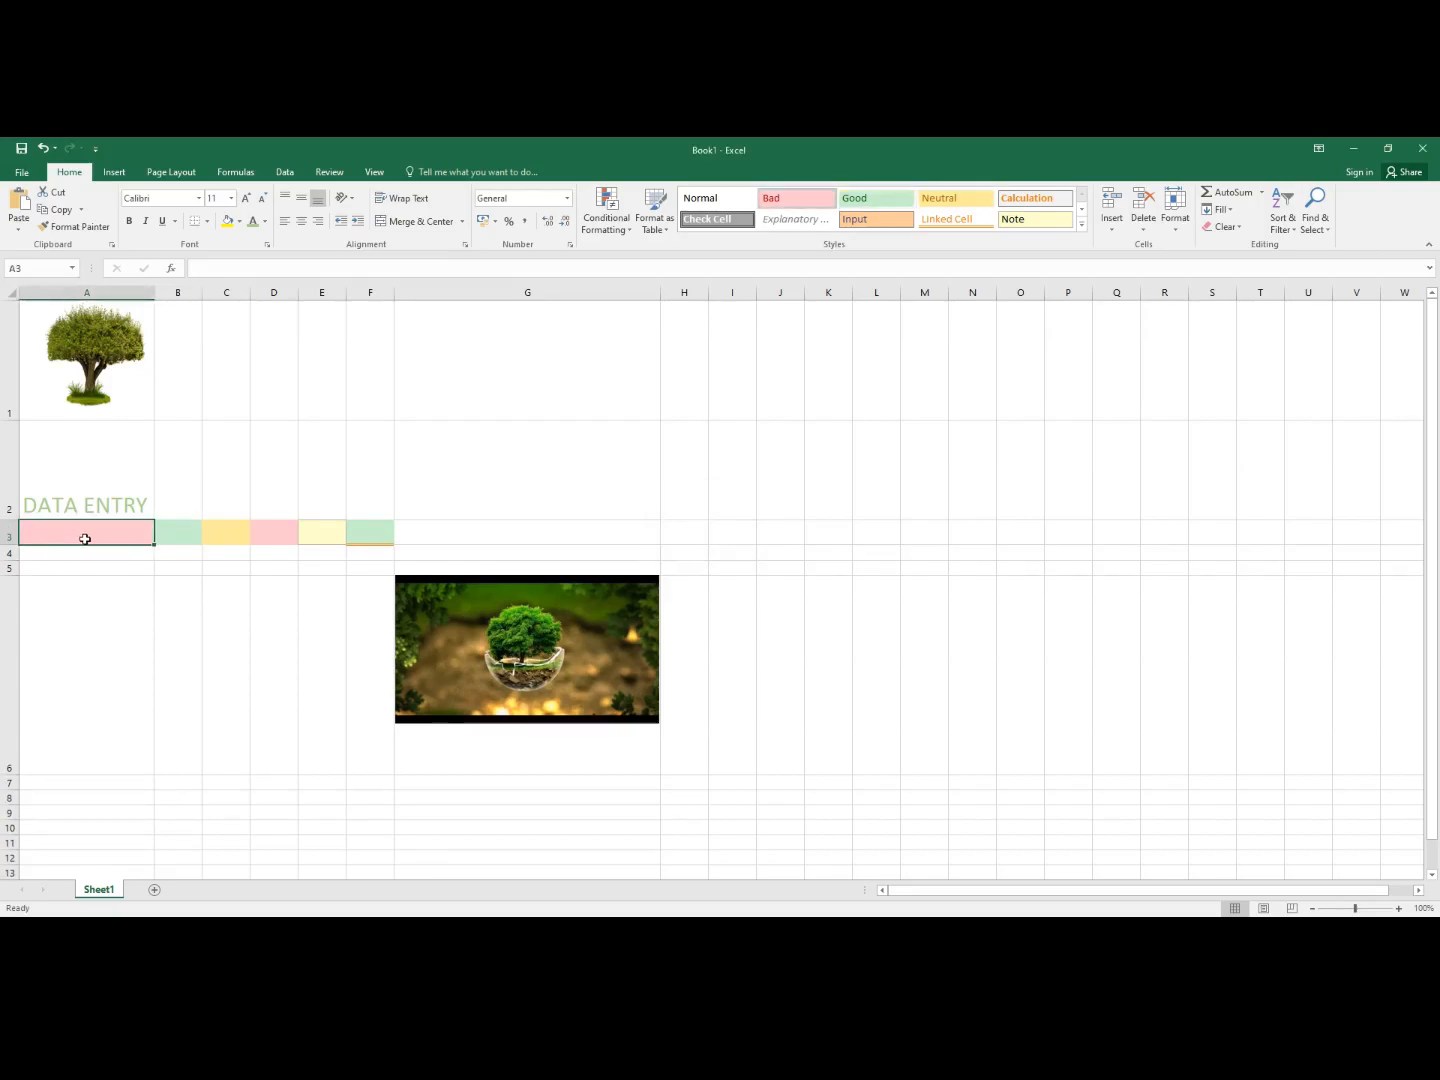
- Type the header 'Name' into cell A3
type("Name")
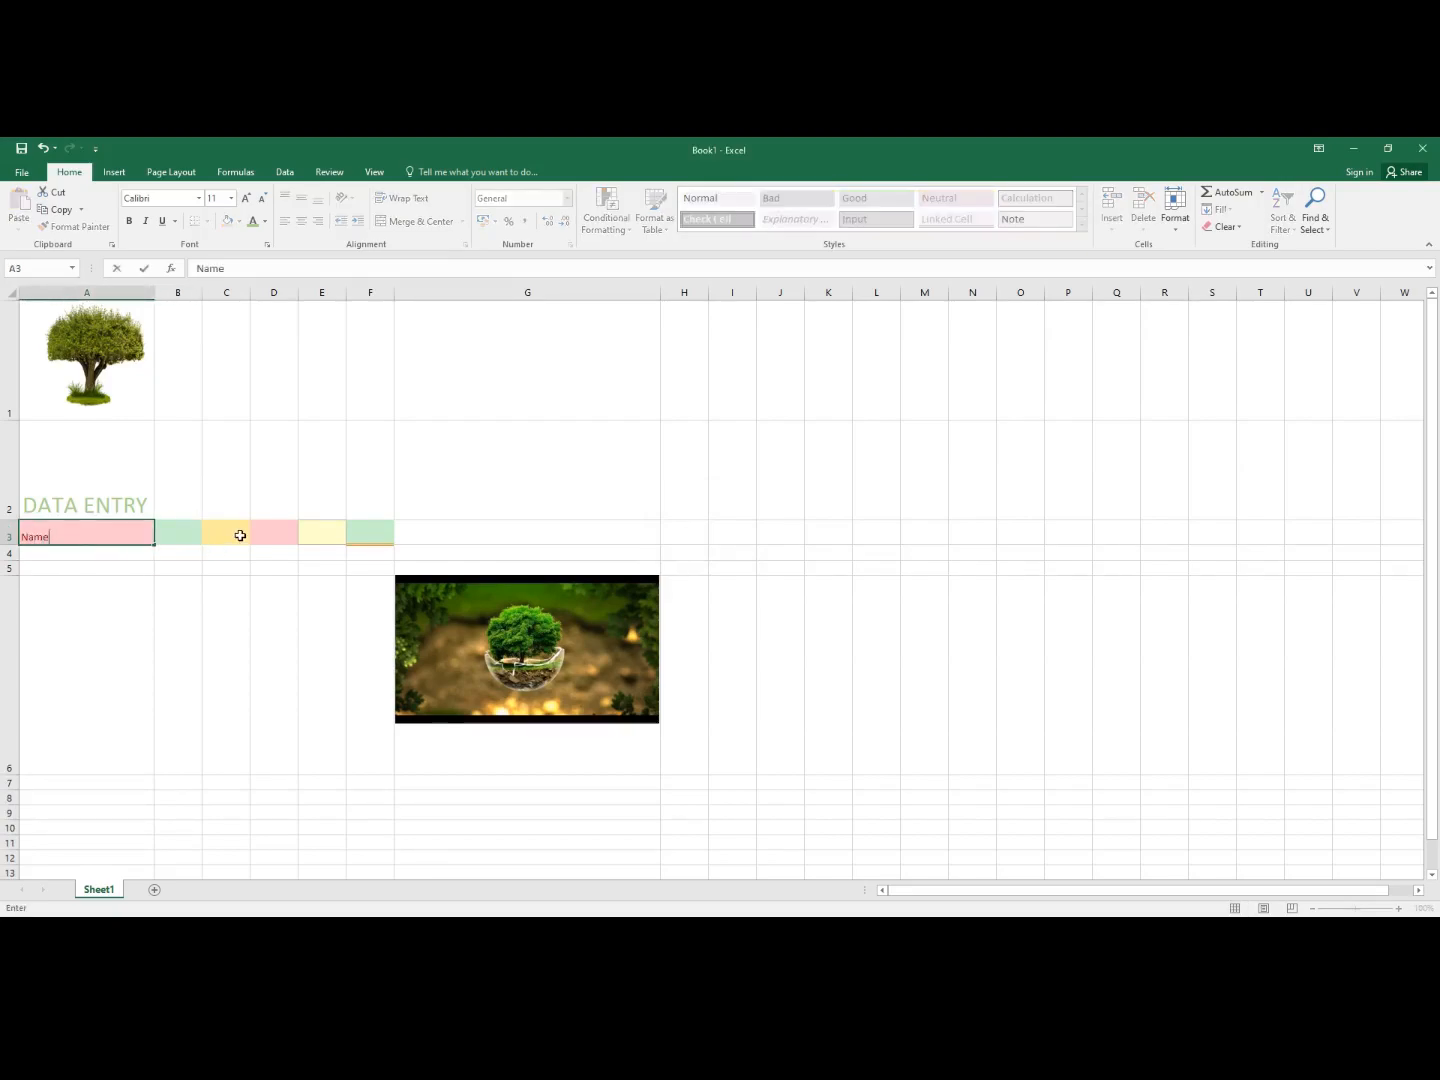
left_click(172, 537)
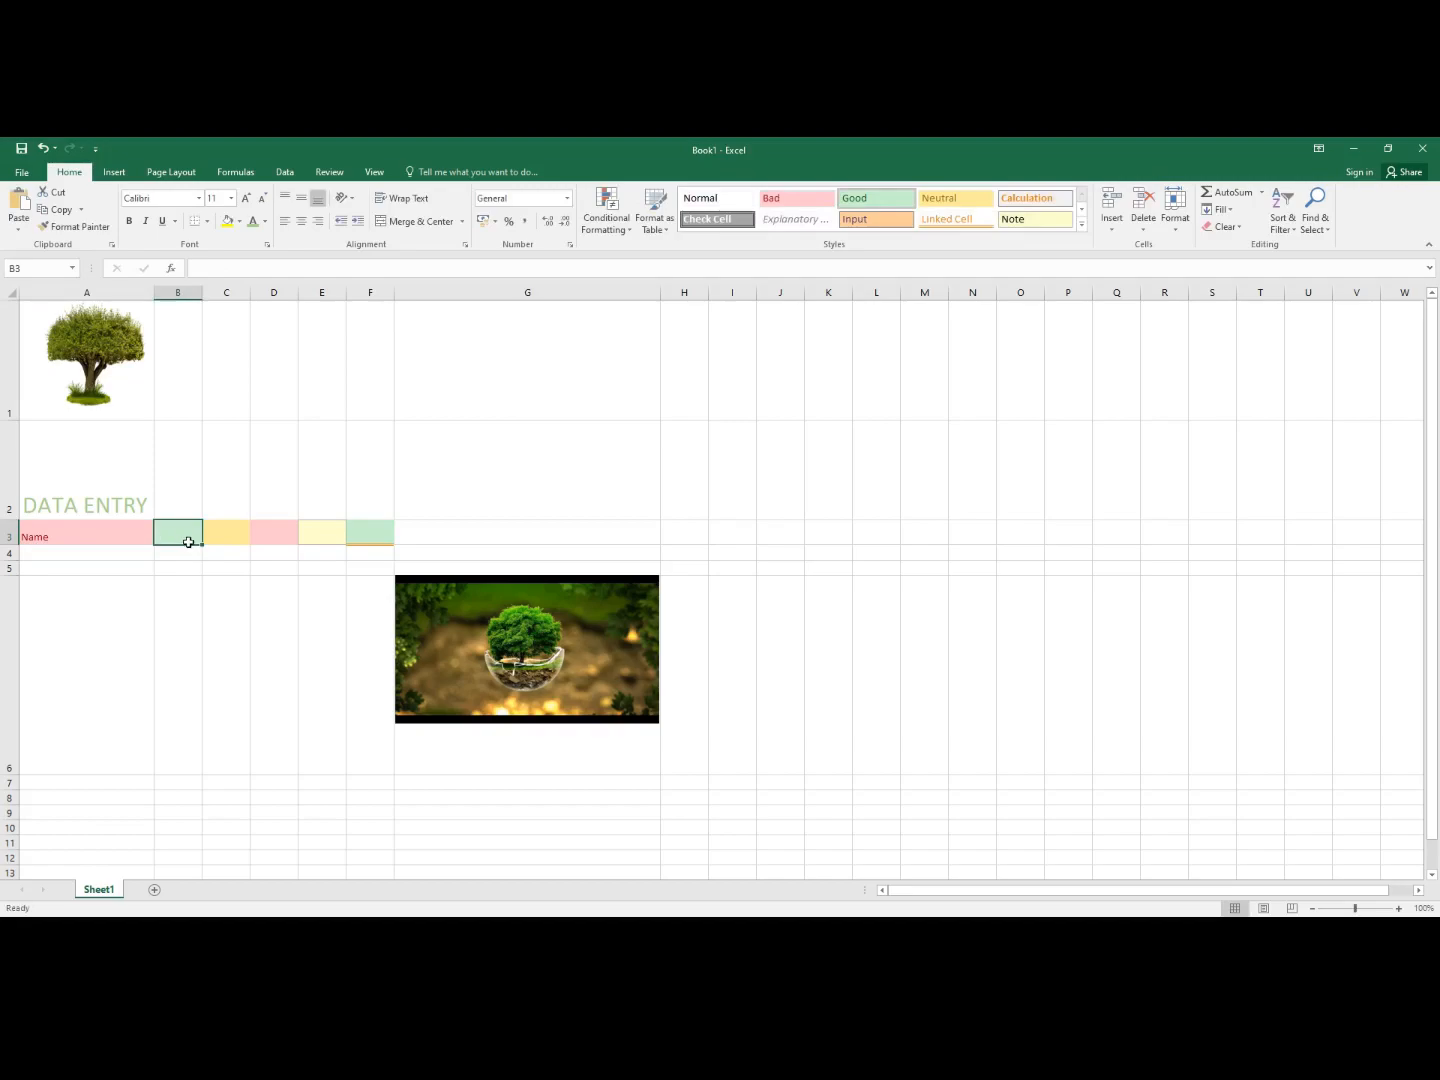
left_click(88, 538)
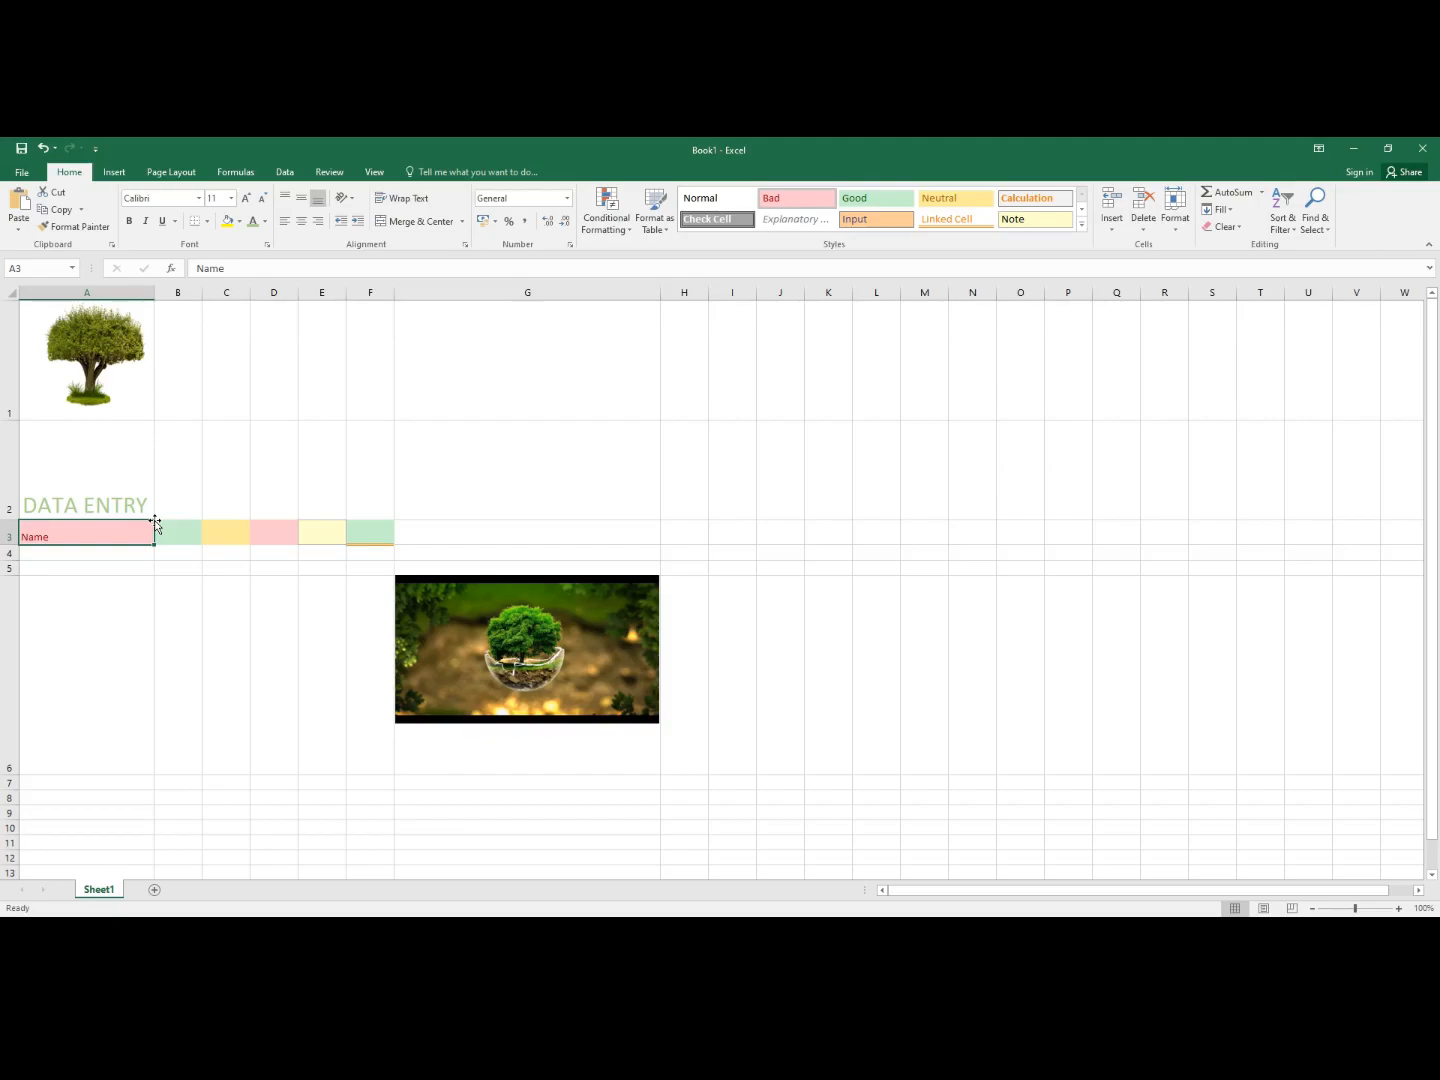
- Set column B's width to 25
left_click(184, 540)
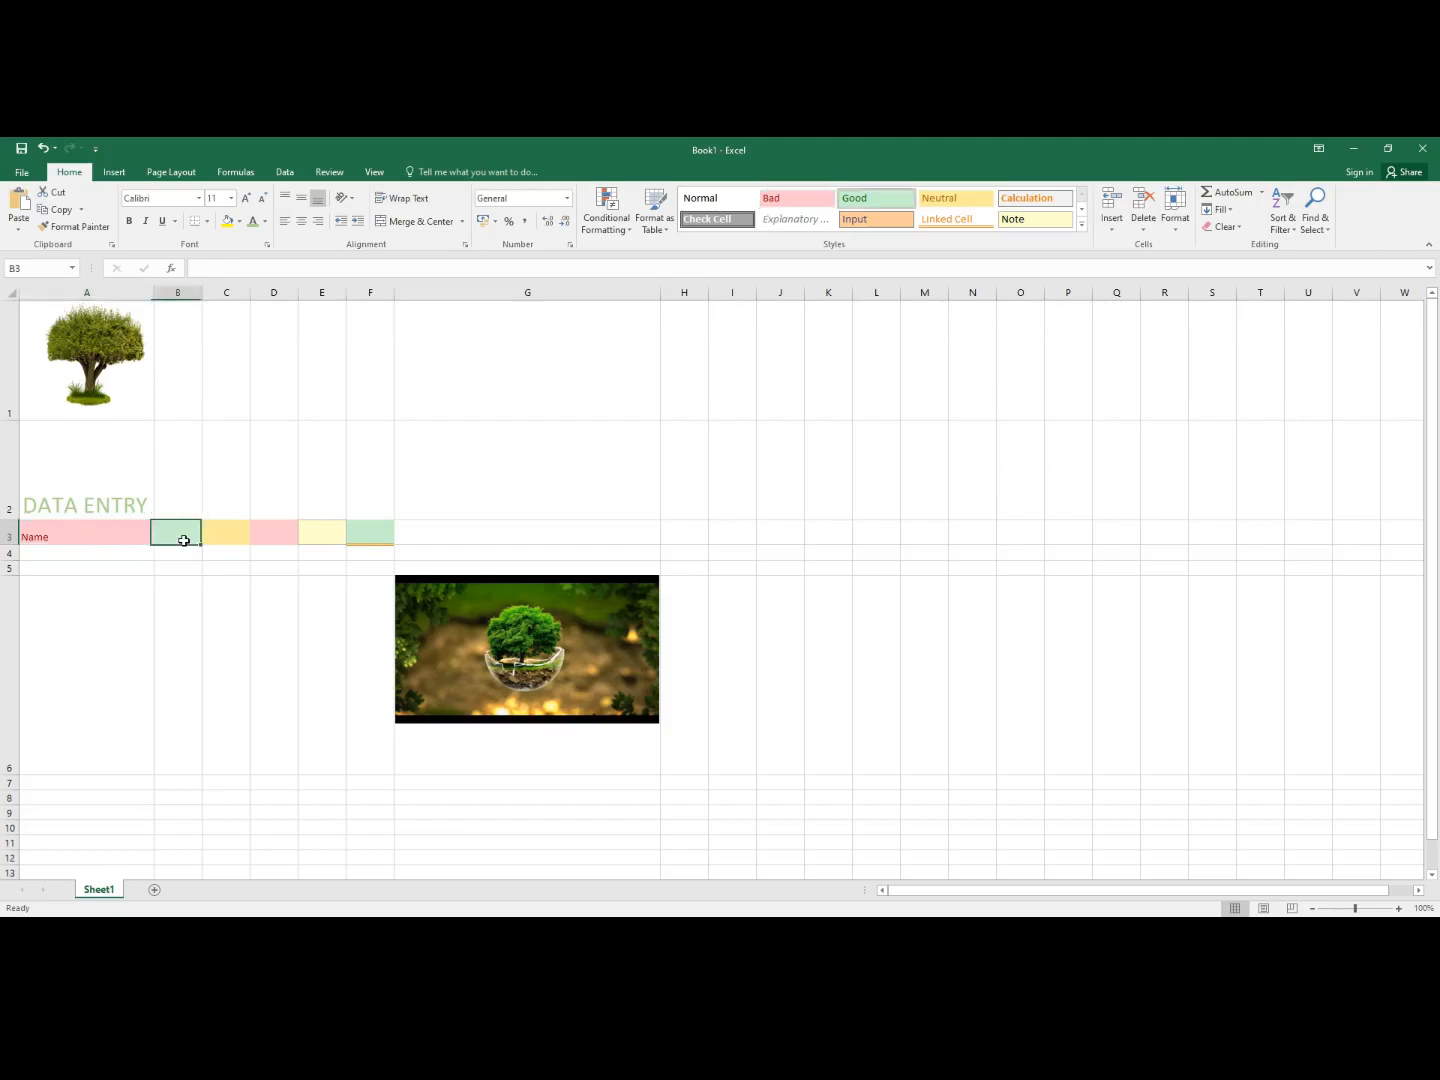
right_click(184, 540)
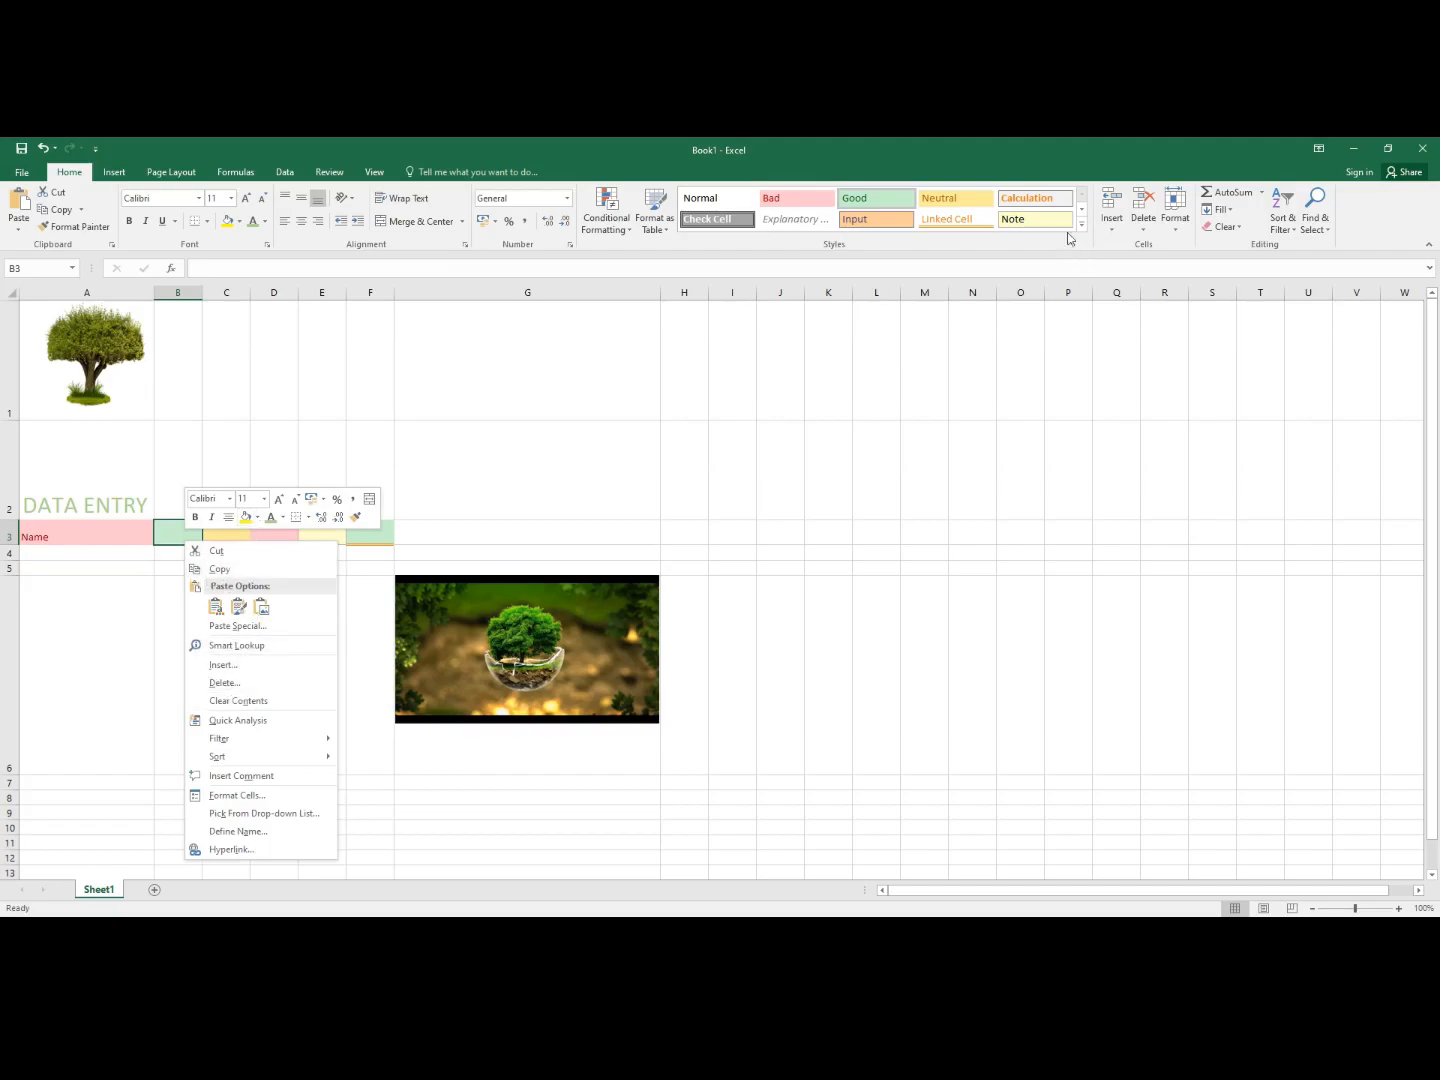
left_click(1175, 228)
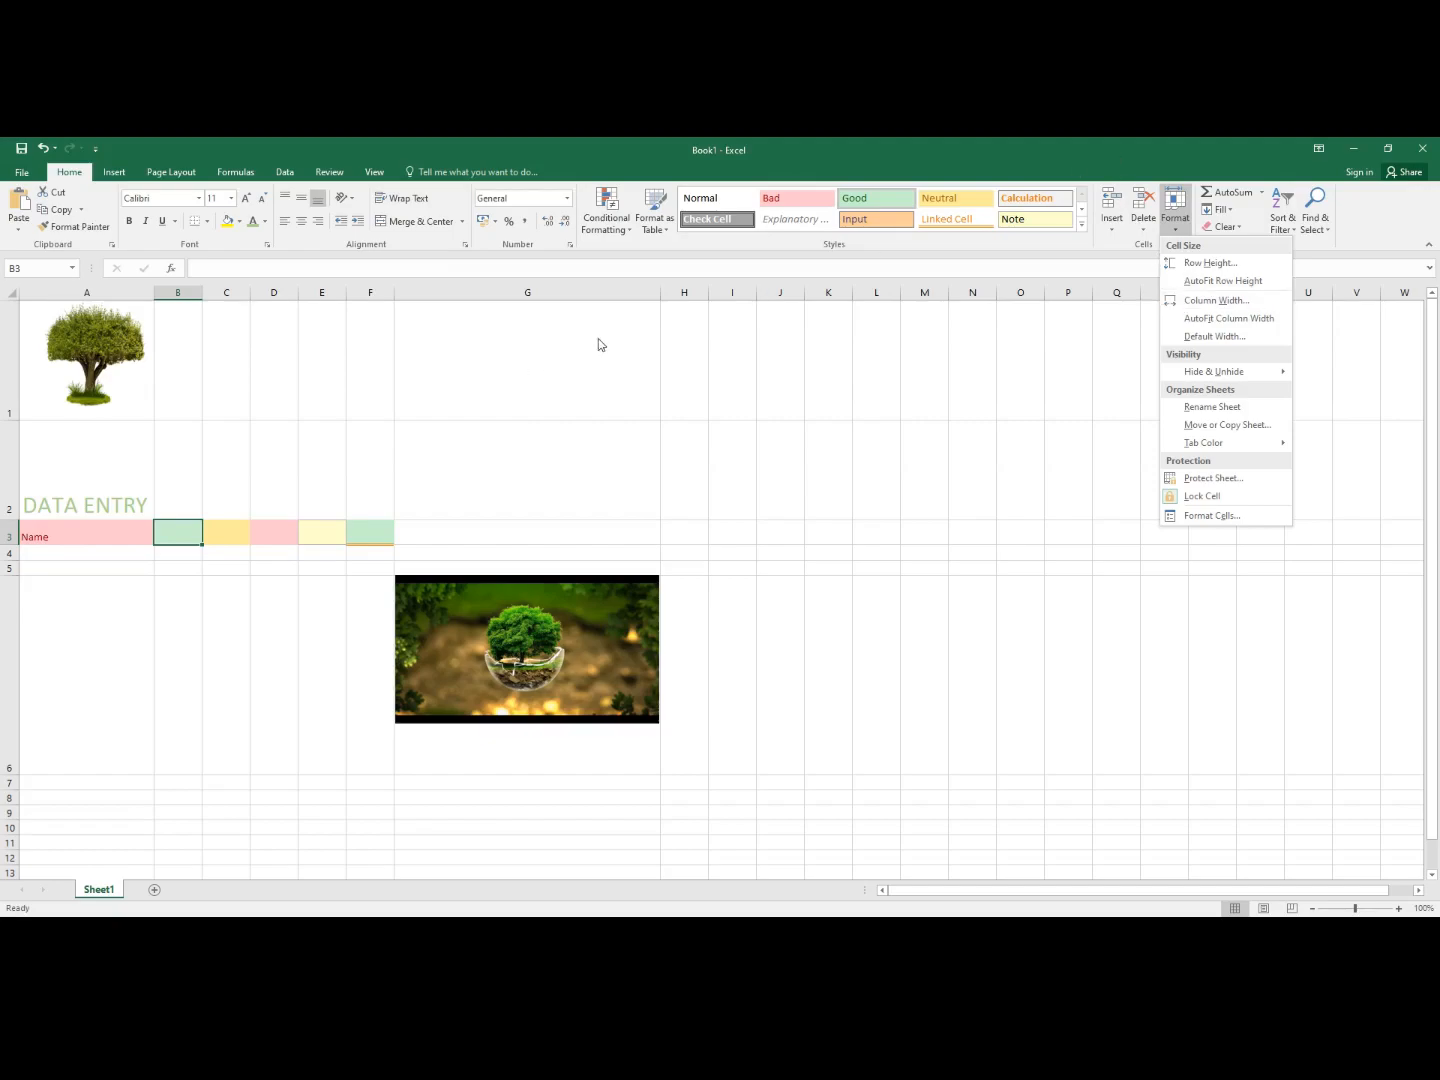
left_click(1178, 300)
key("BackSpace")
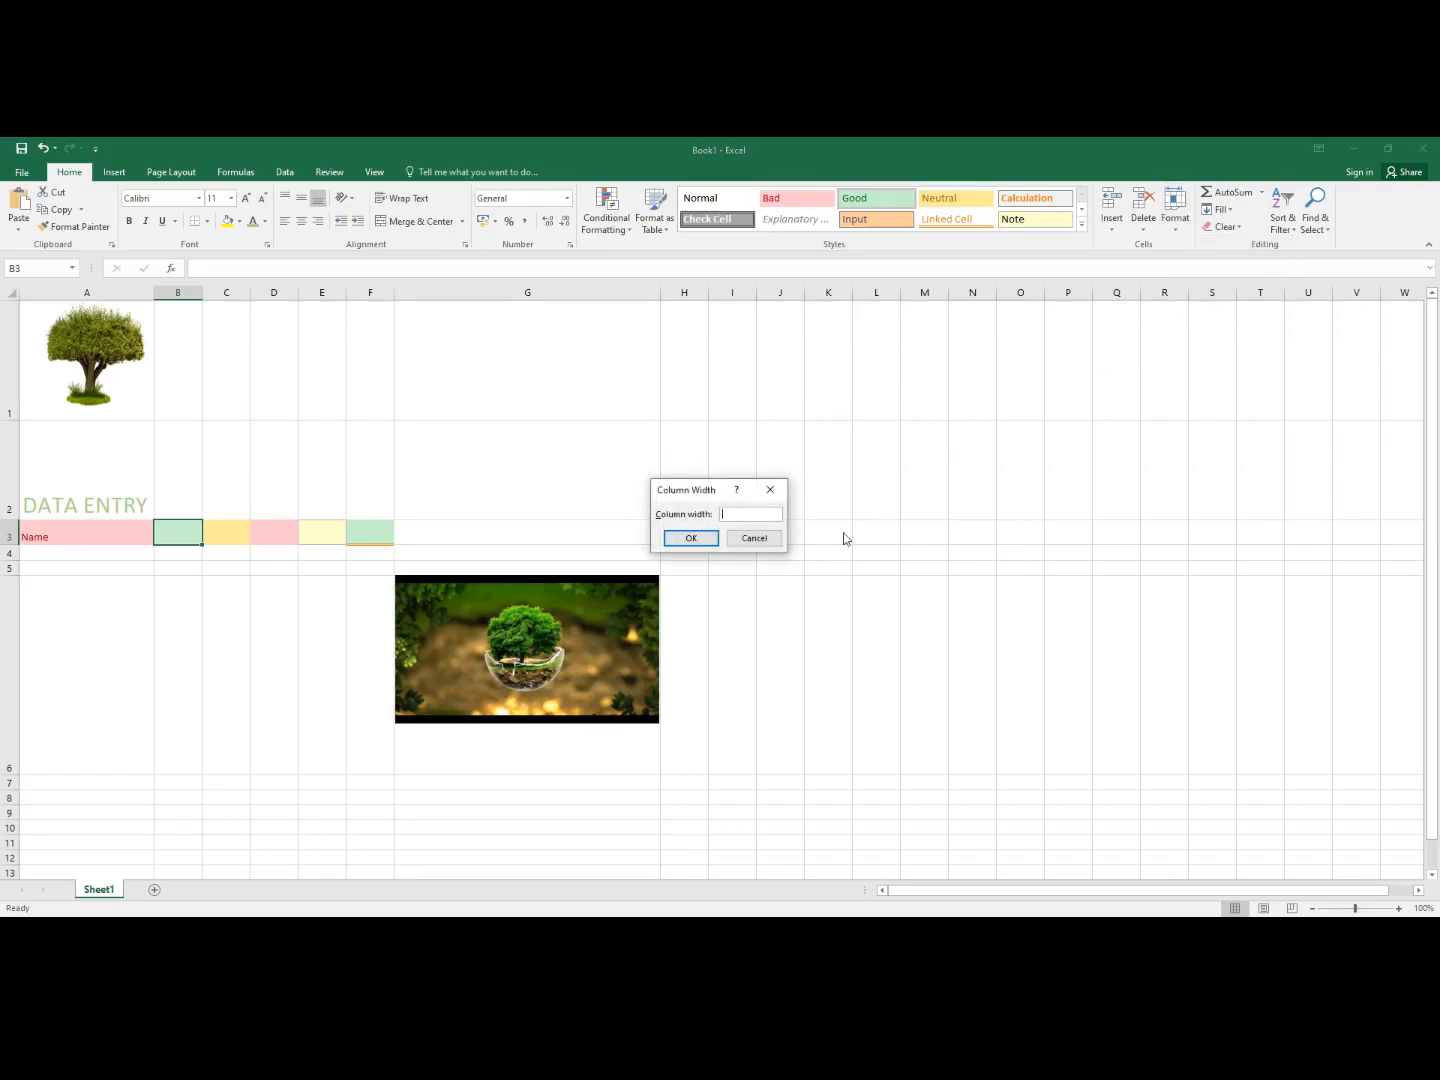
type("25")
left_click(686, 538)
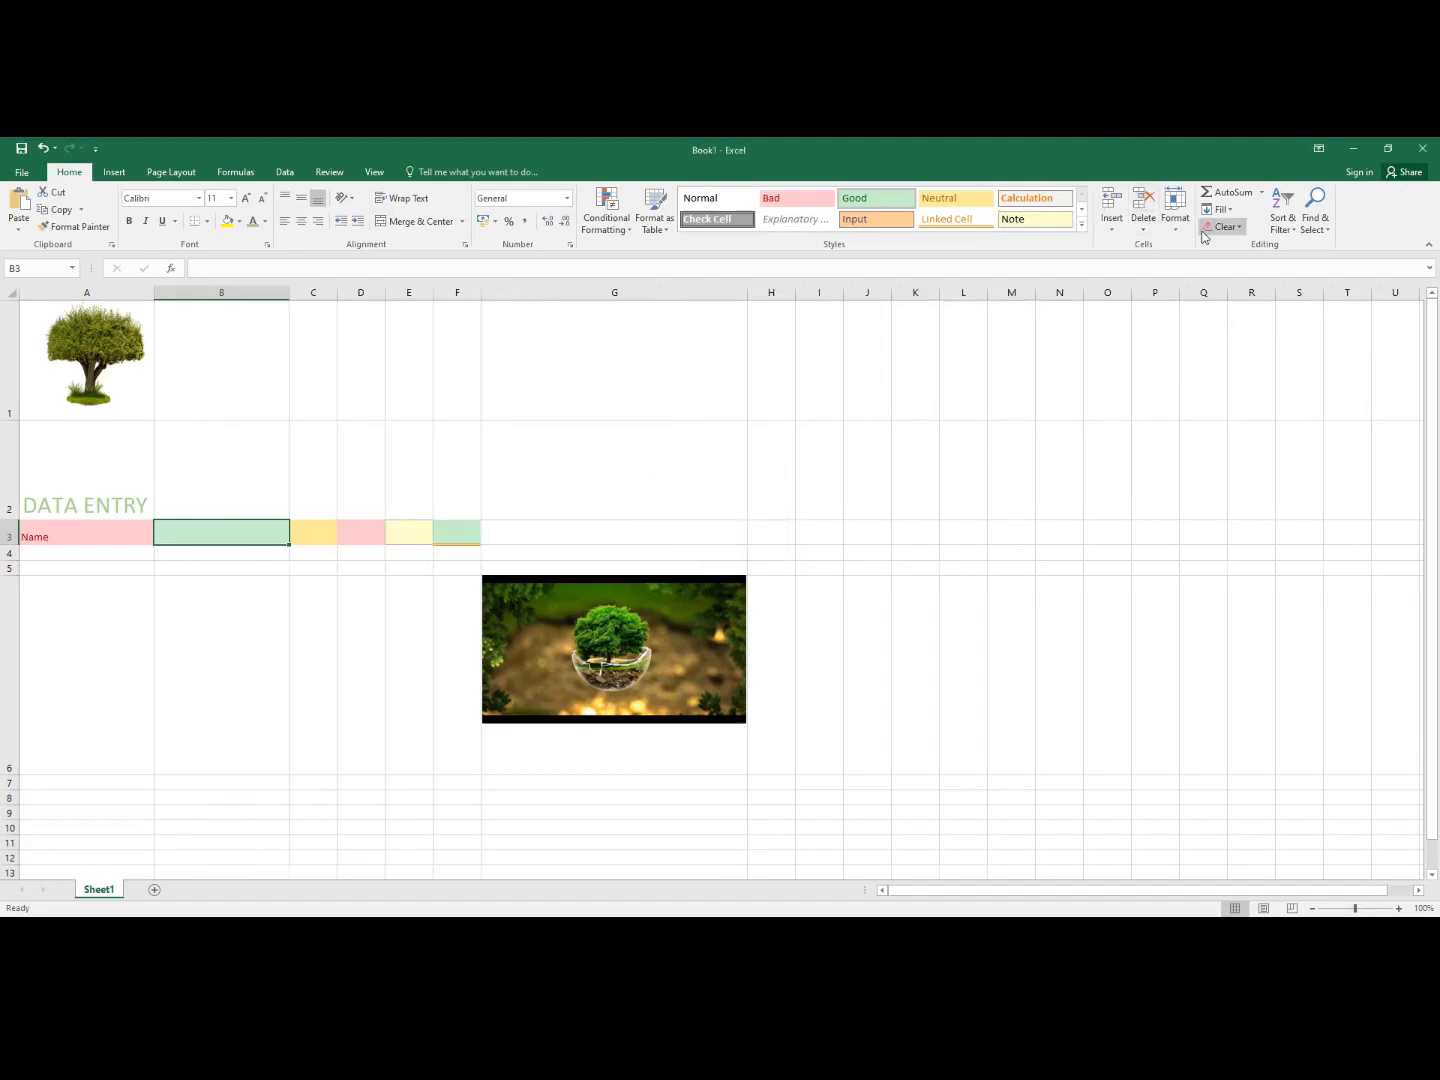
- Set column C's width to 25, correcting an initial entry of 20
left_click(321, 537)
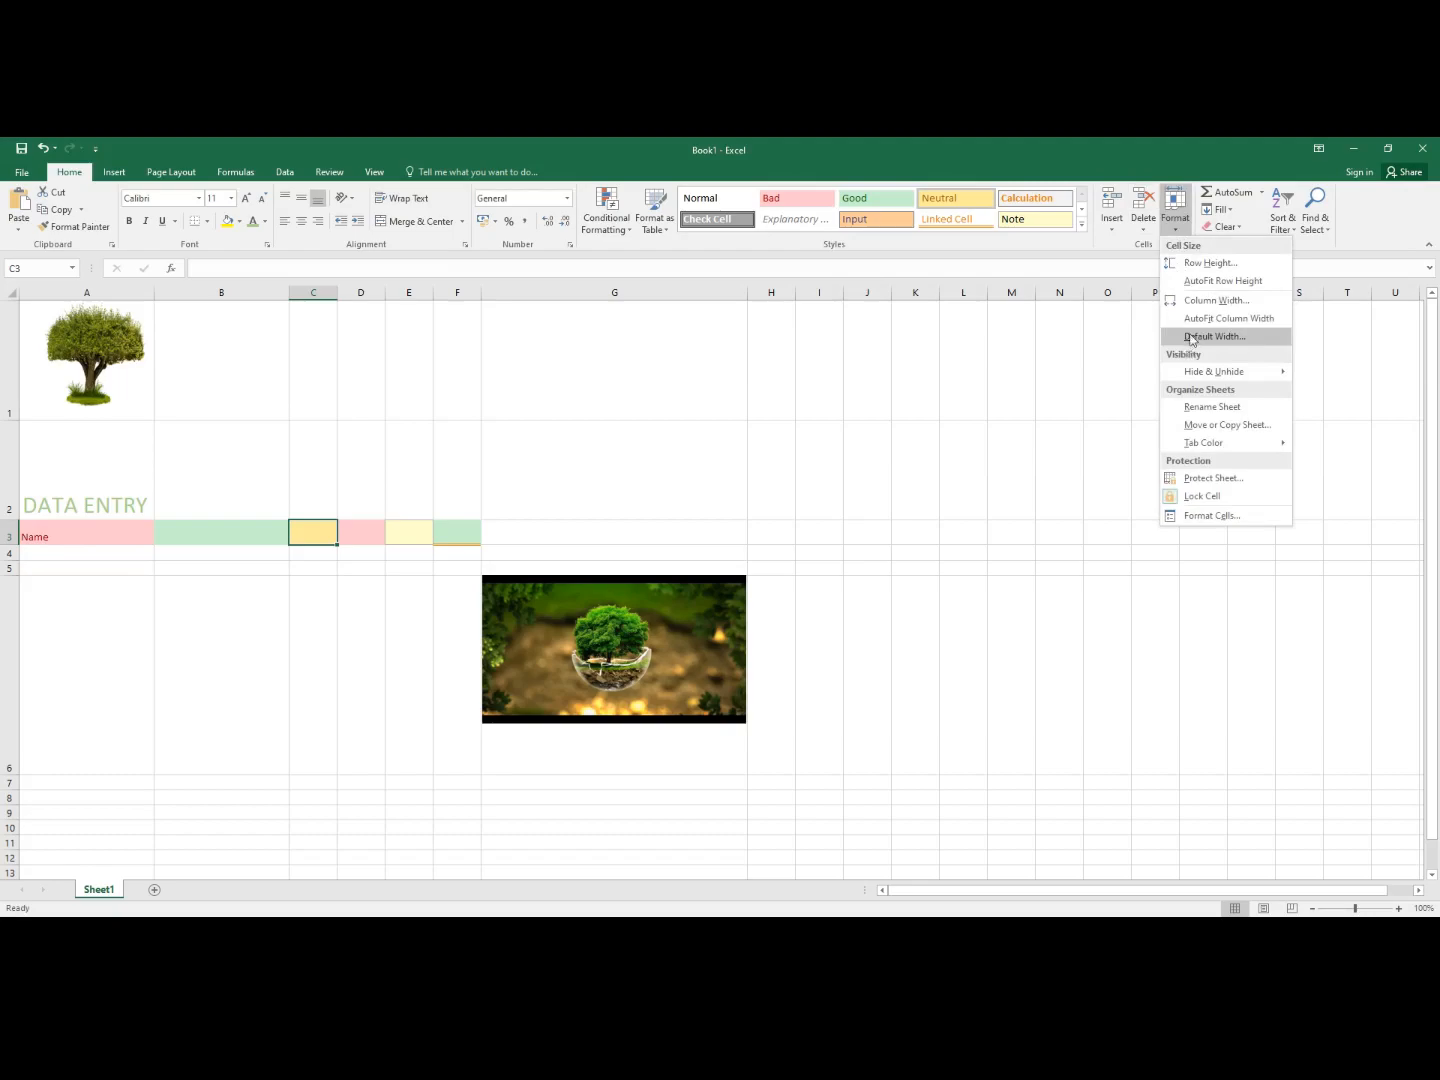
left_click(1204, 302)
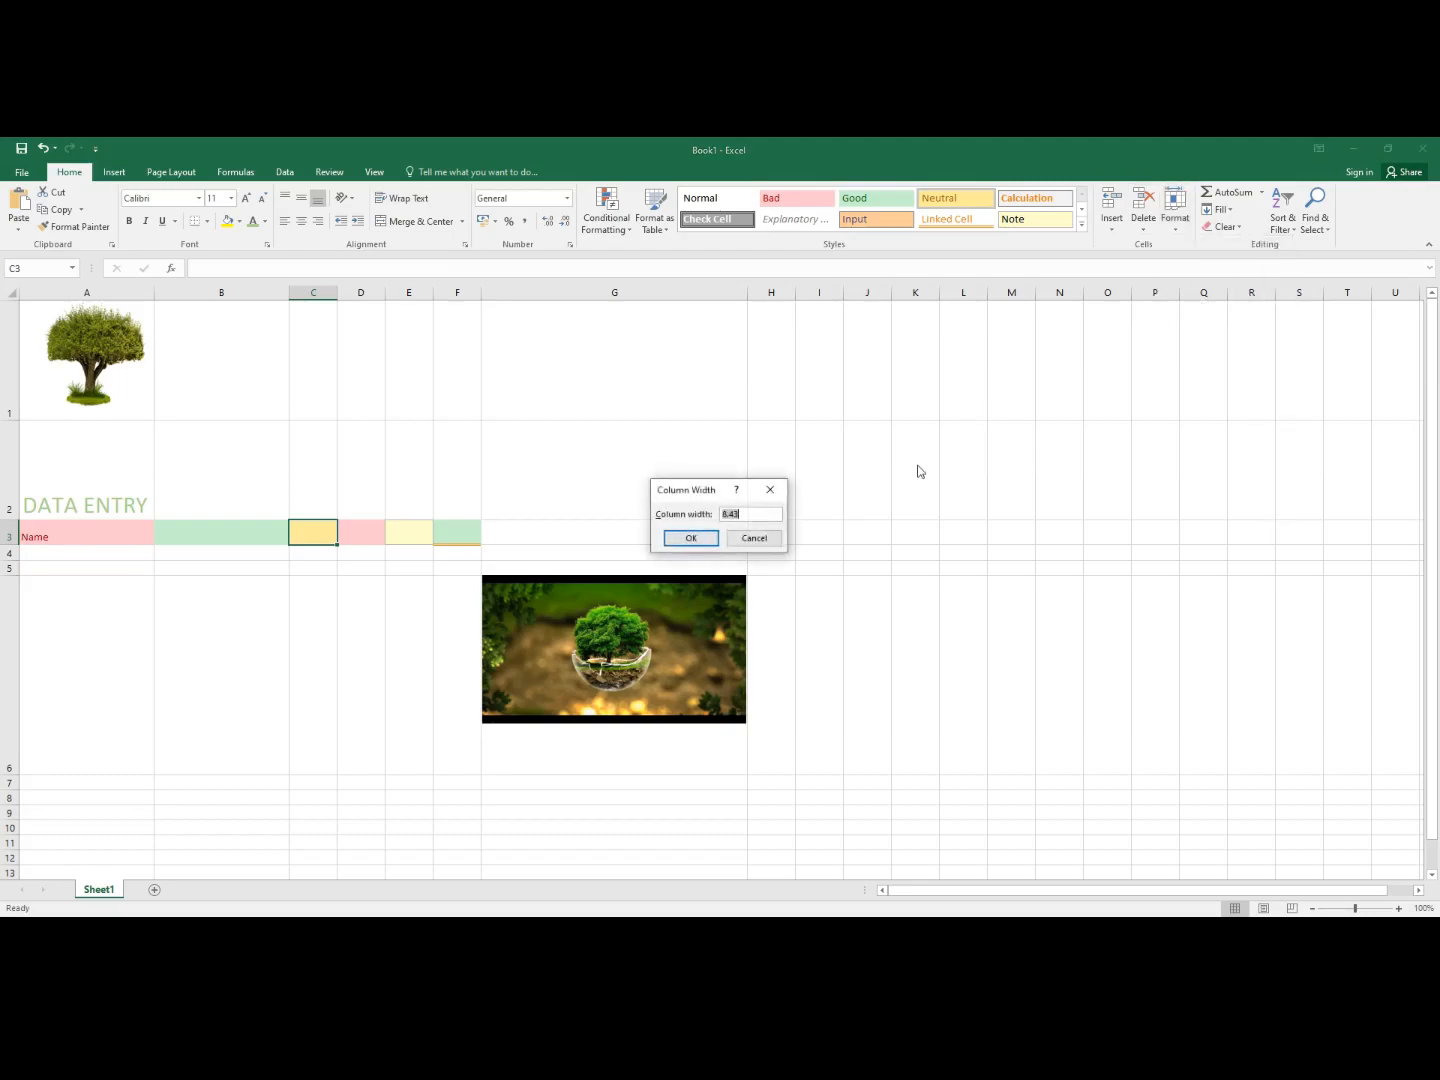
key("BackSpace")
type("20")
left_click(690, 538)
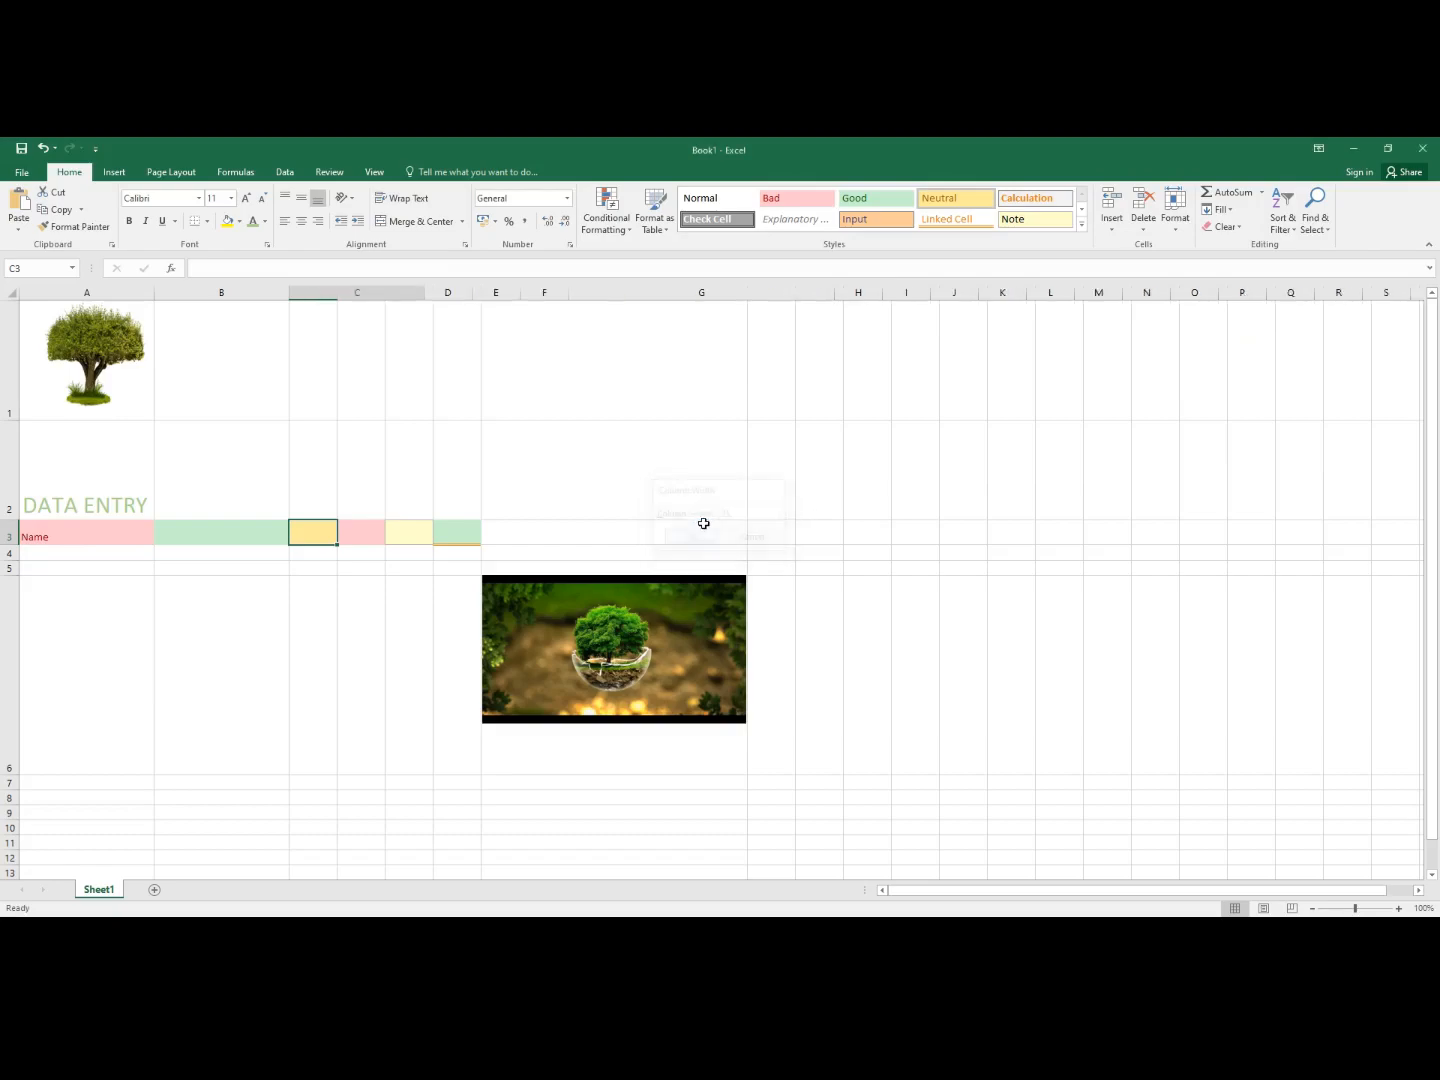
left_click(1176, 228)
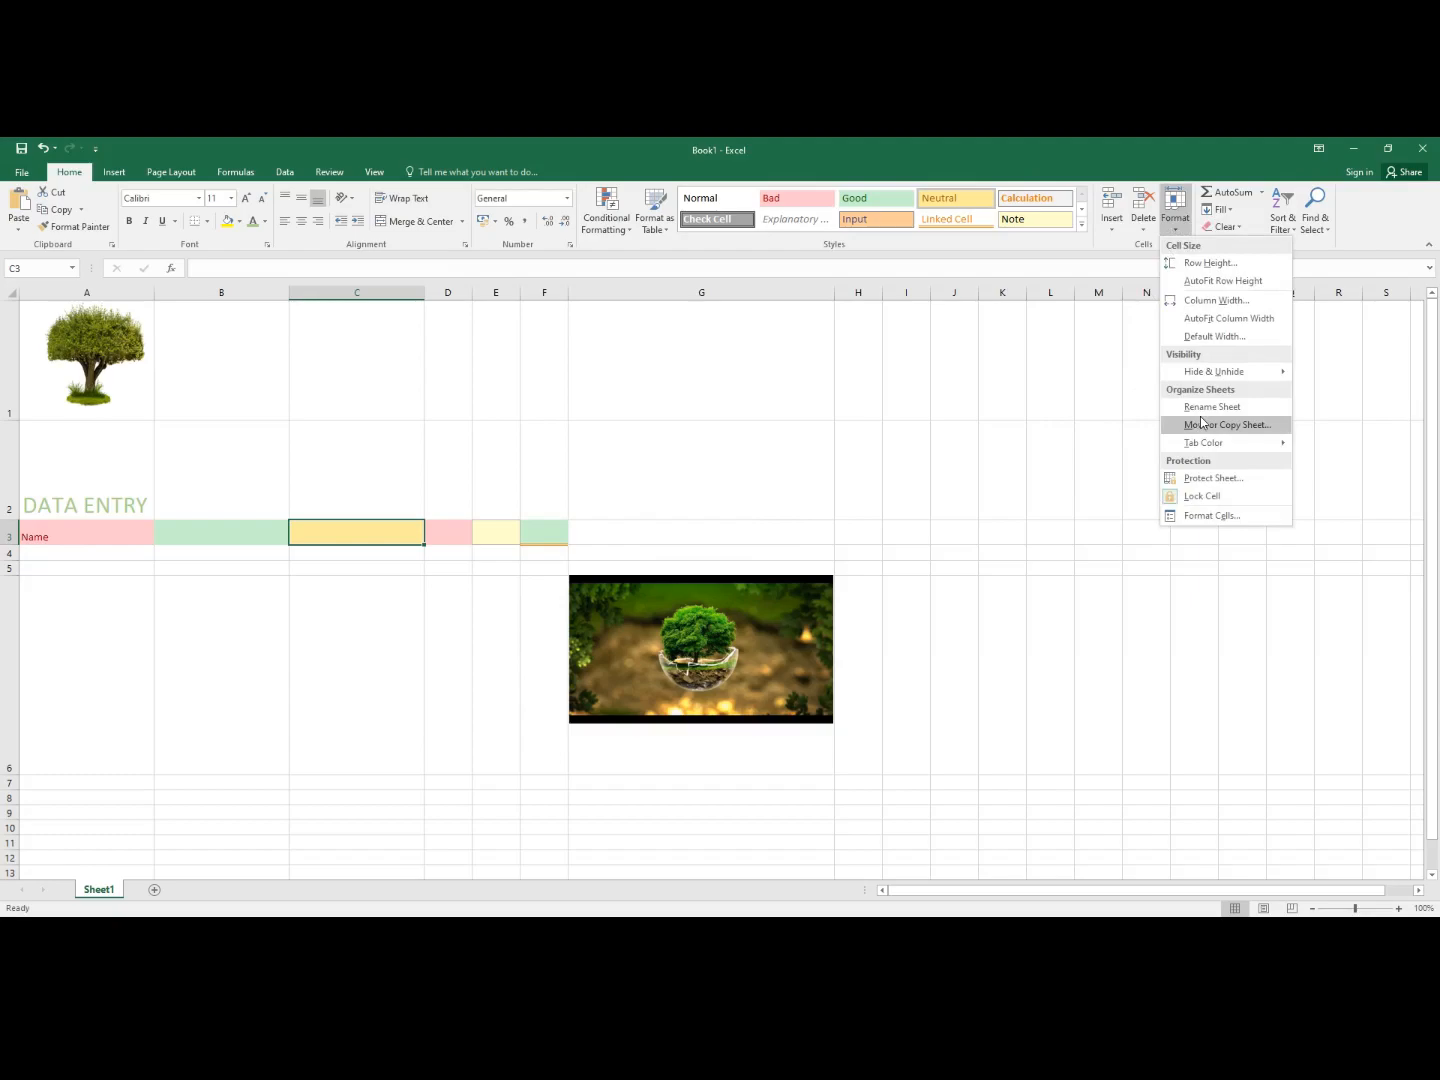
left_click(1209, 300)
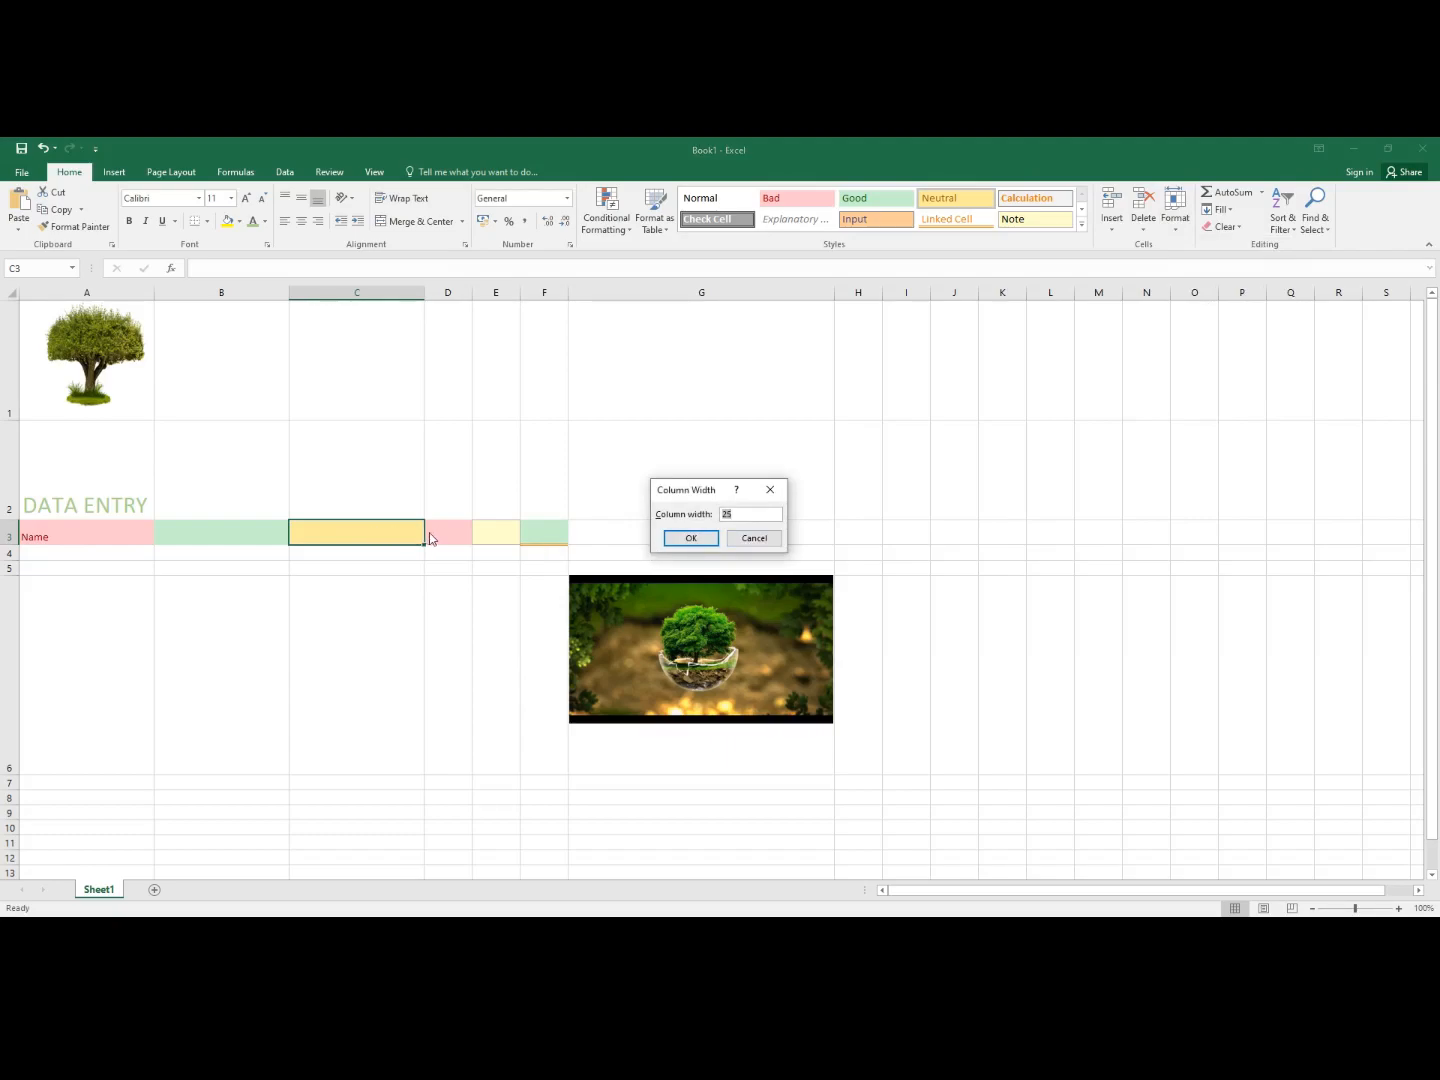
left_click(686, 538)
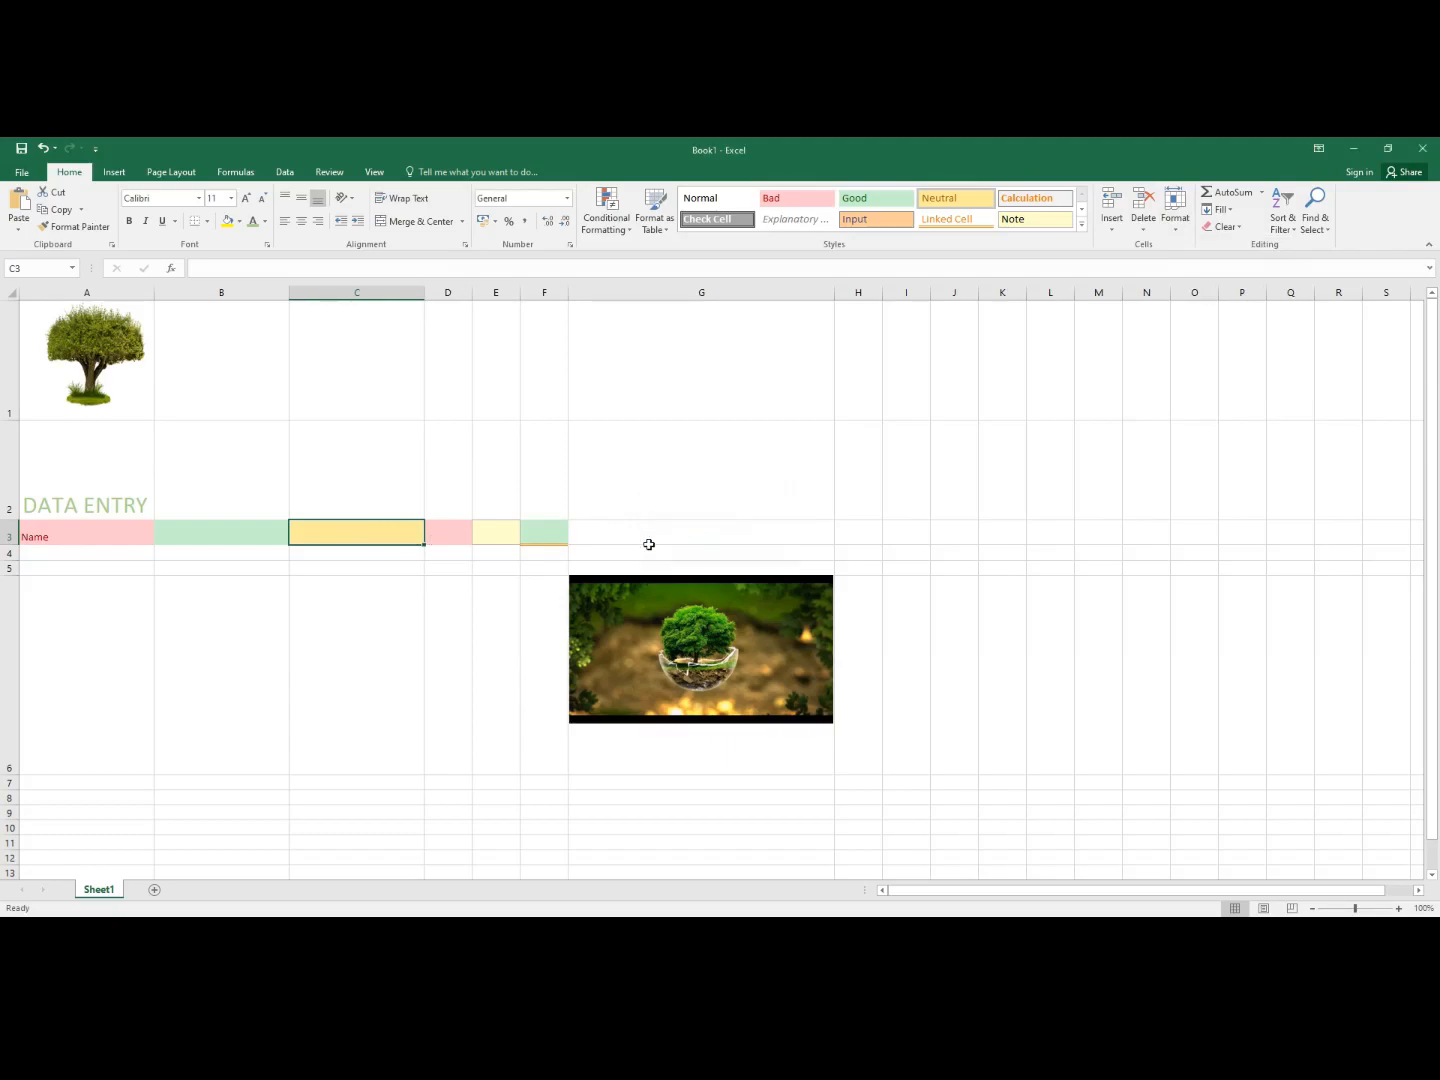
- Set column D's width to 25
left_click(428, 540)
left_click(1175, 210)
left_click(1203, 302)
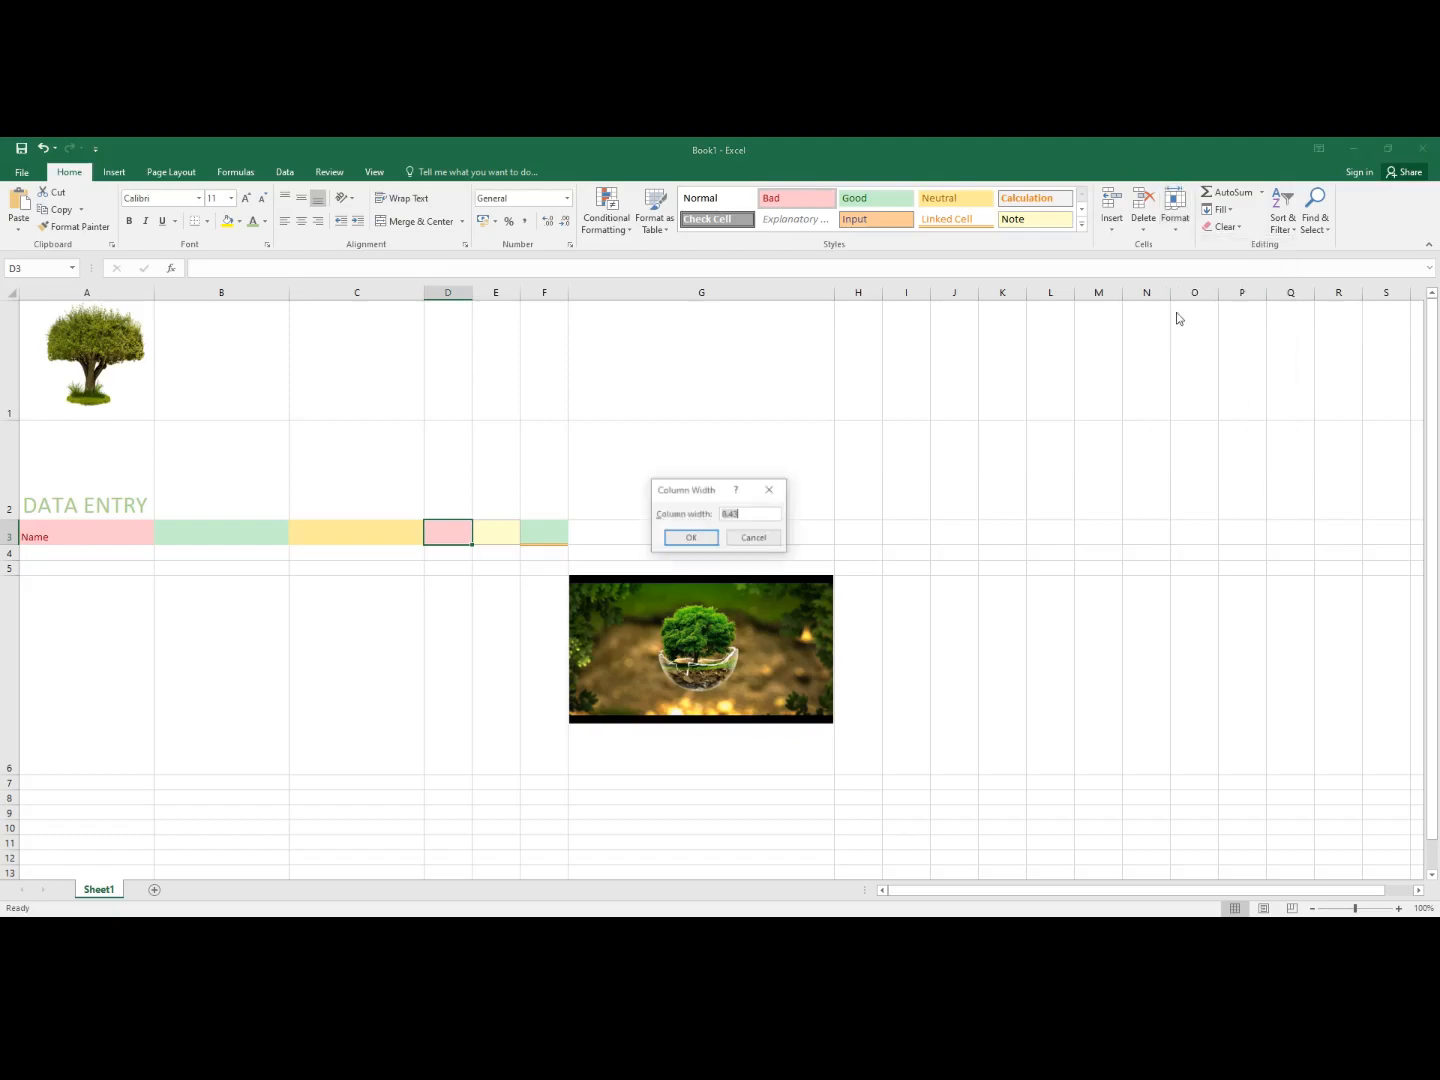
key("BackSpace")
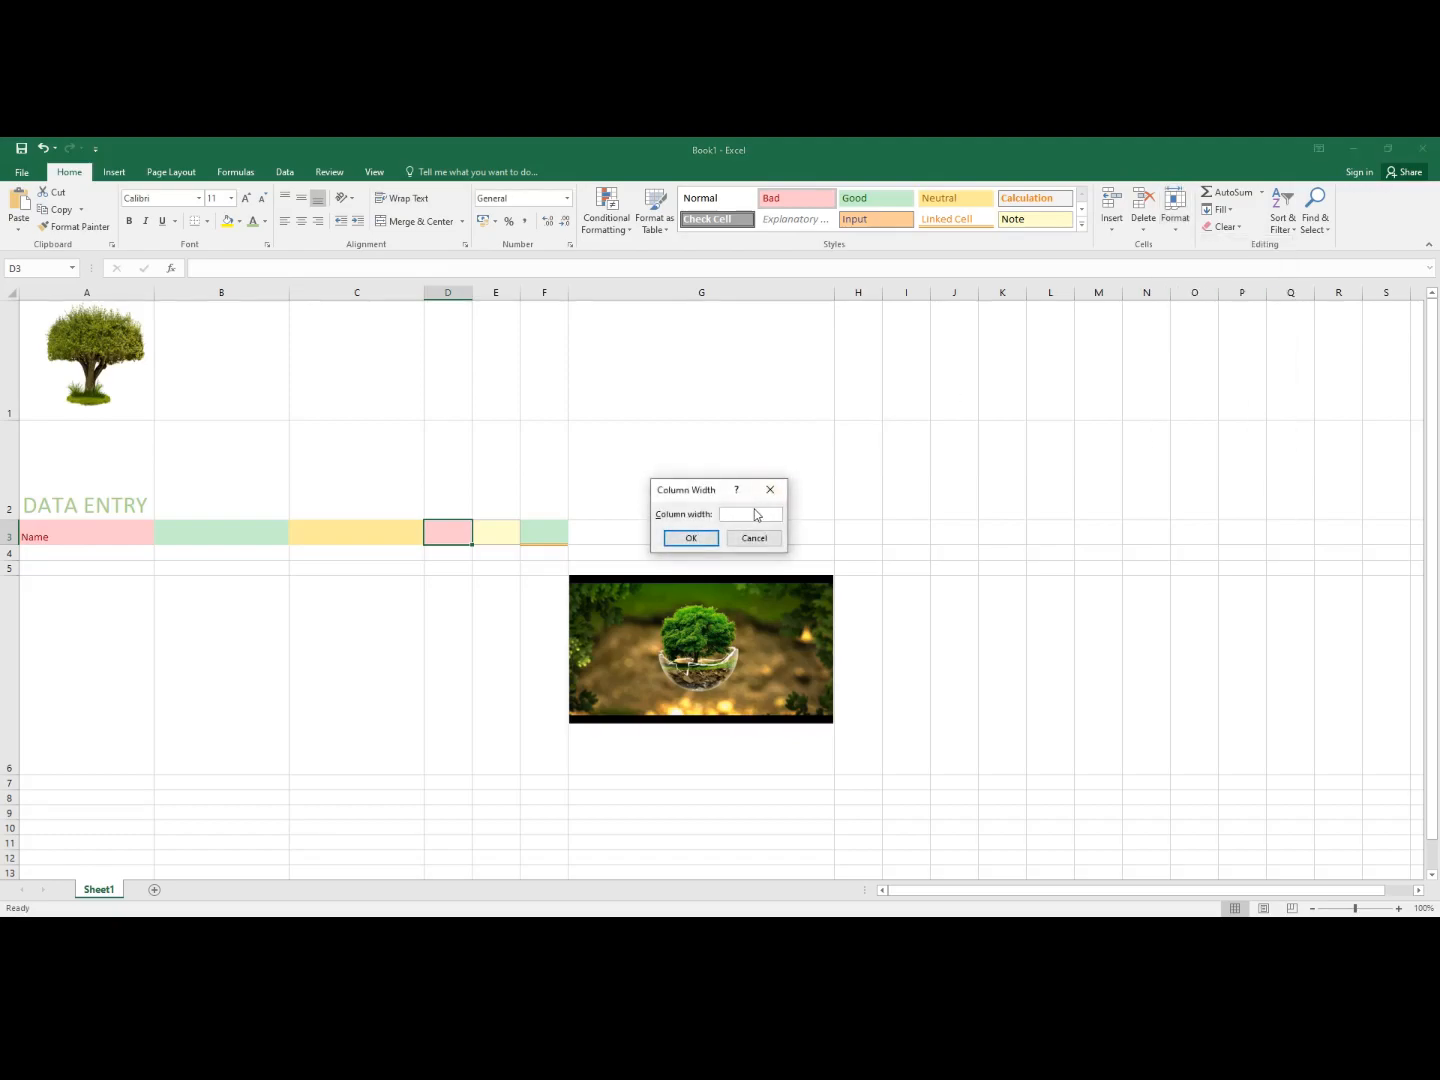
type("25")
left_click(684, 541)
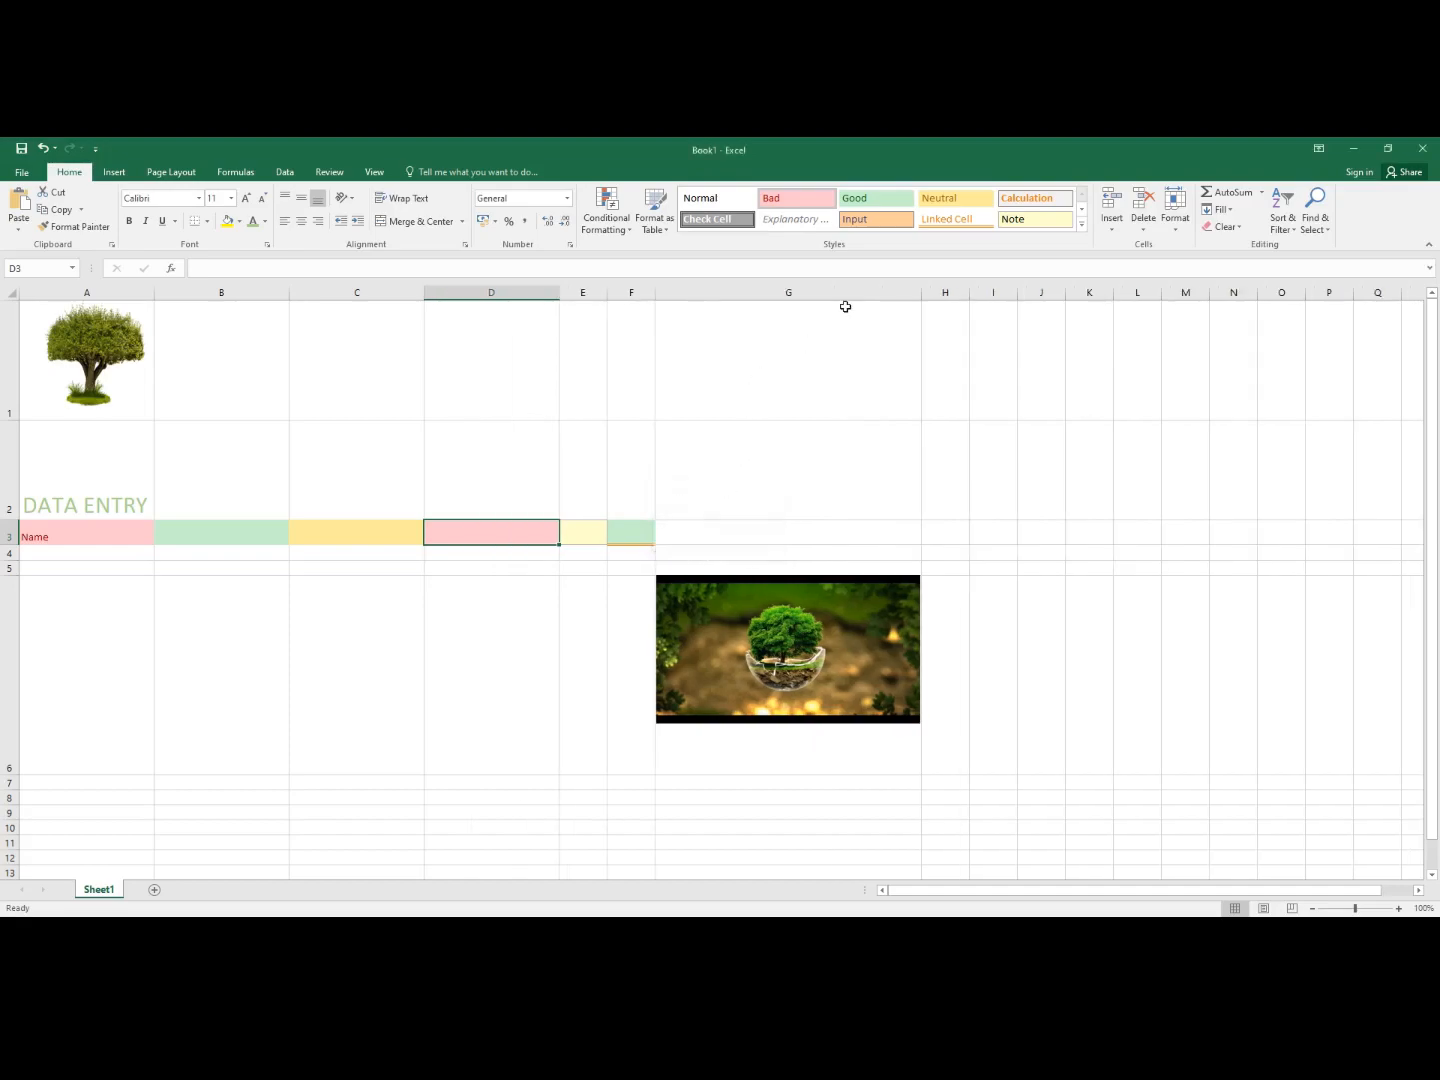
- Widen column E to 25
left_click(577, 533)
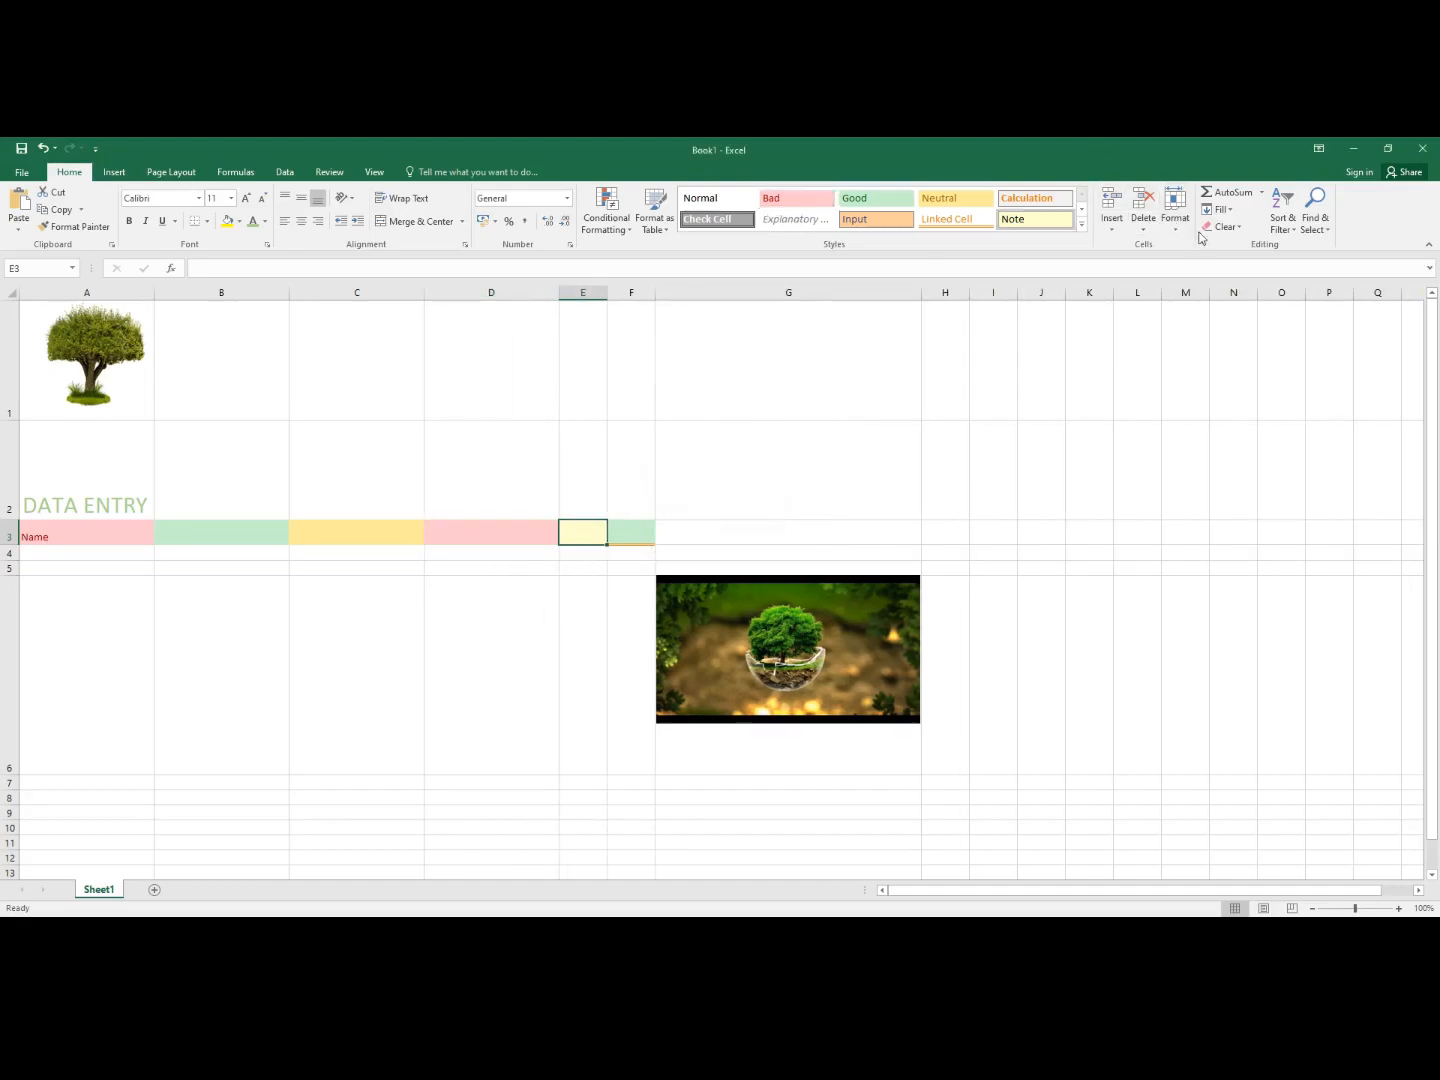
left_click(1175, 208)
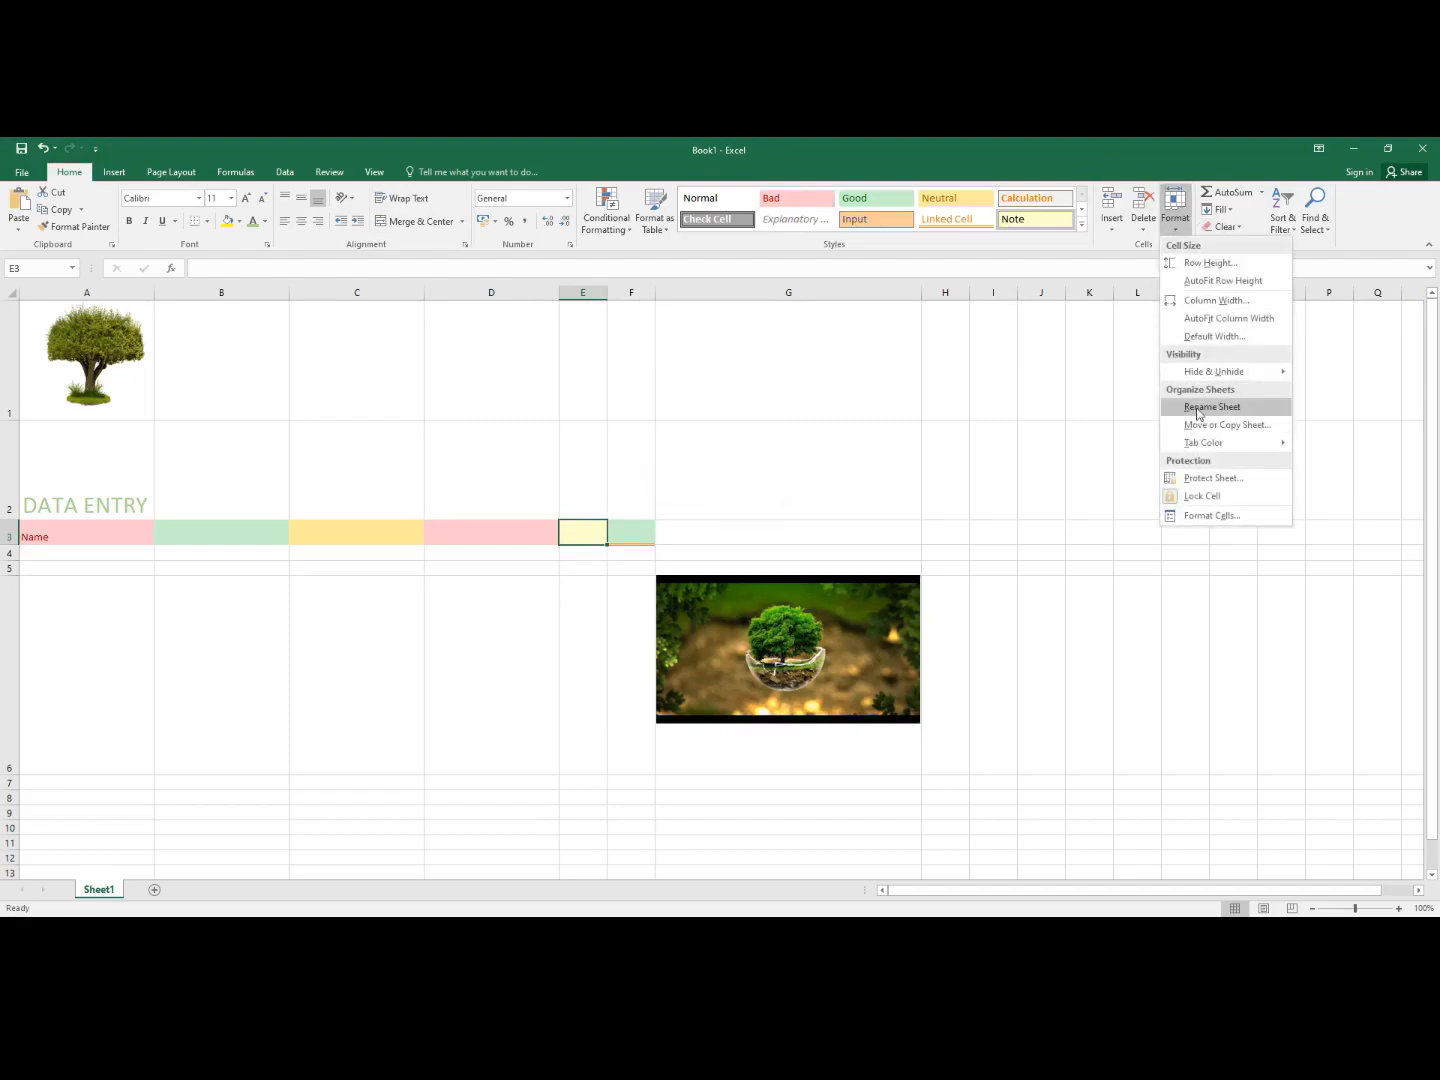
left_click(1216, 300)
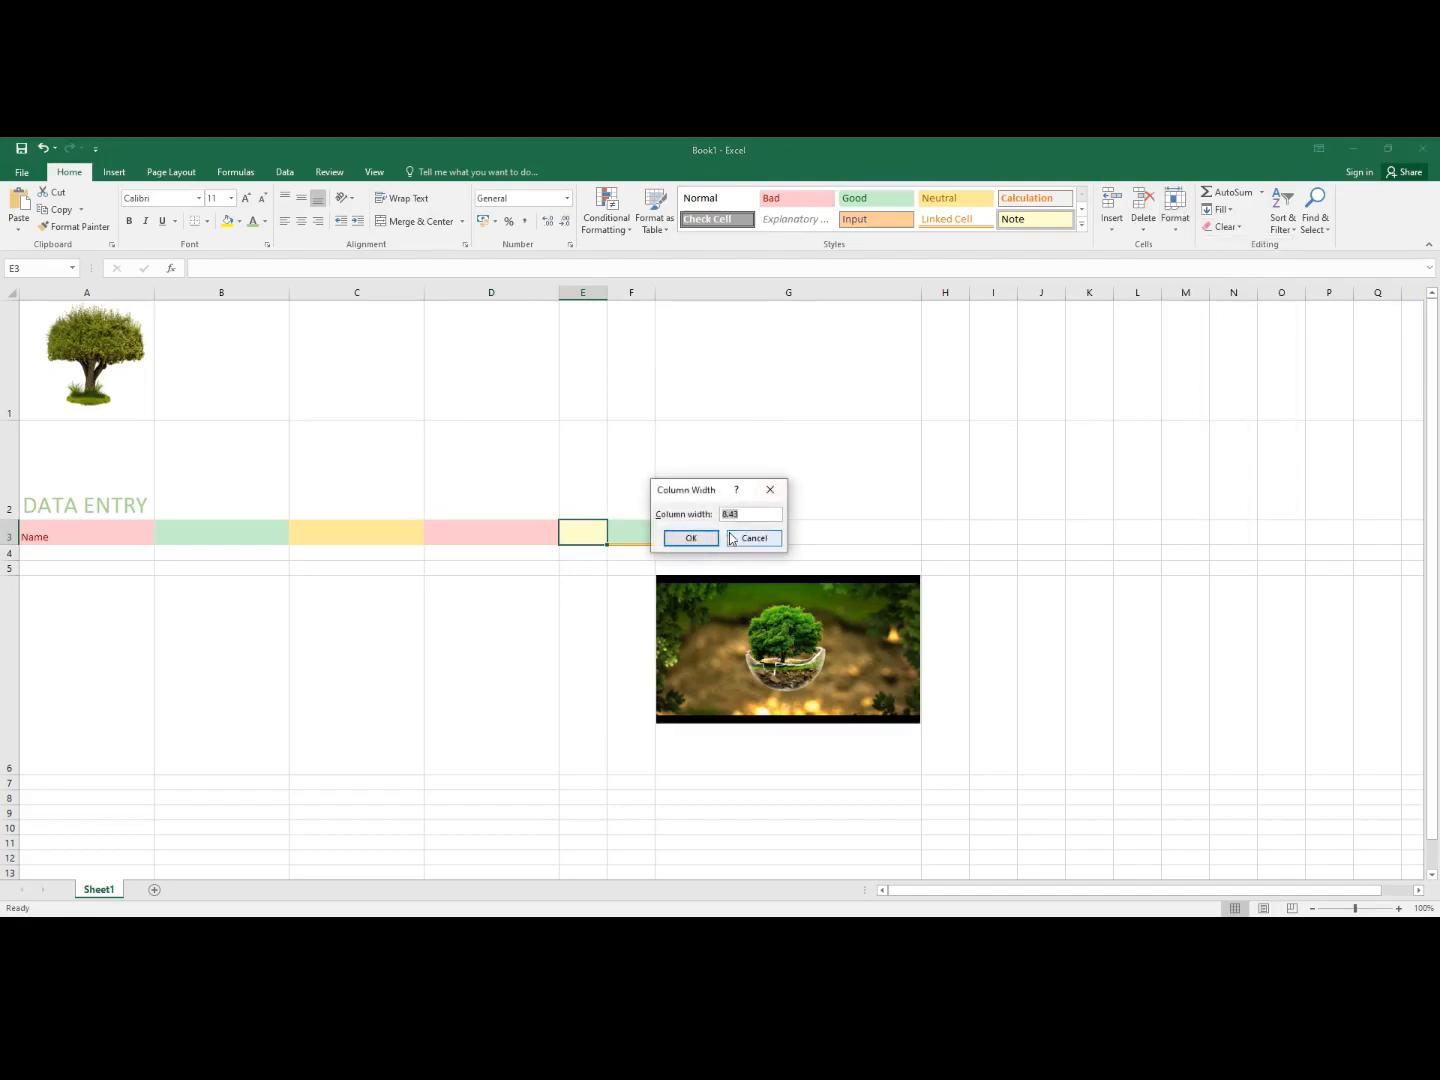
key("BackSpace")
type("25")
left_click(698, 540)
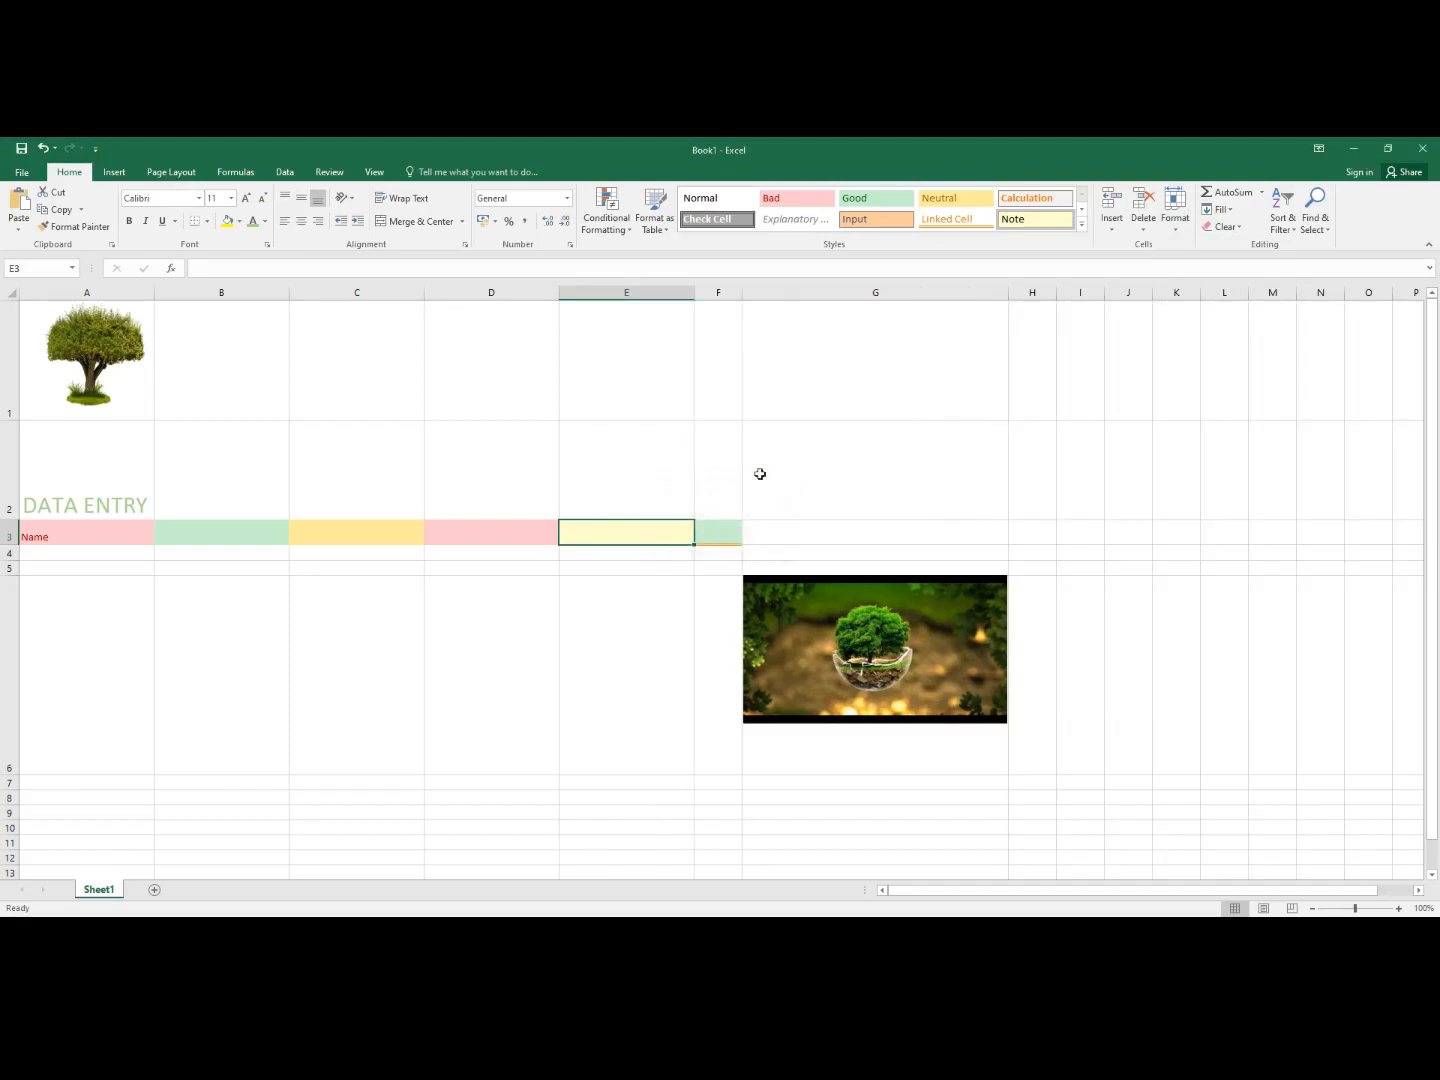
left_click(1170, 225)
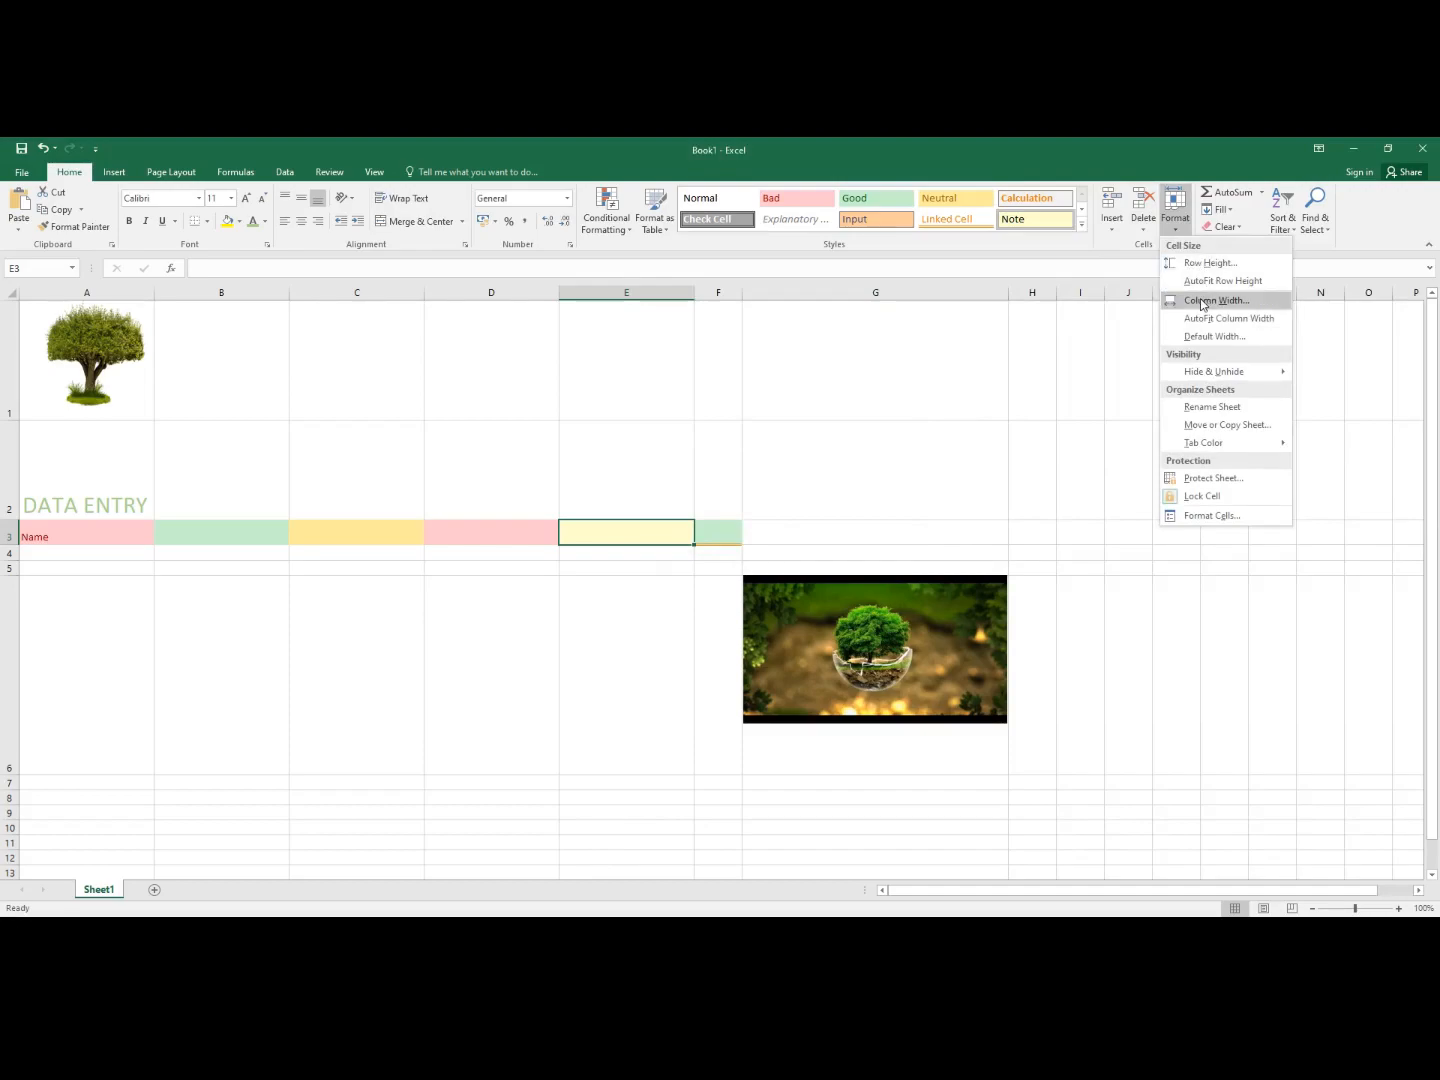
left_click(1200, 300)
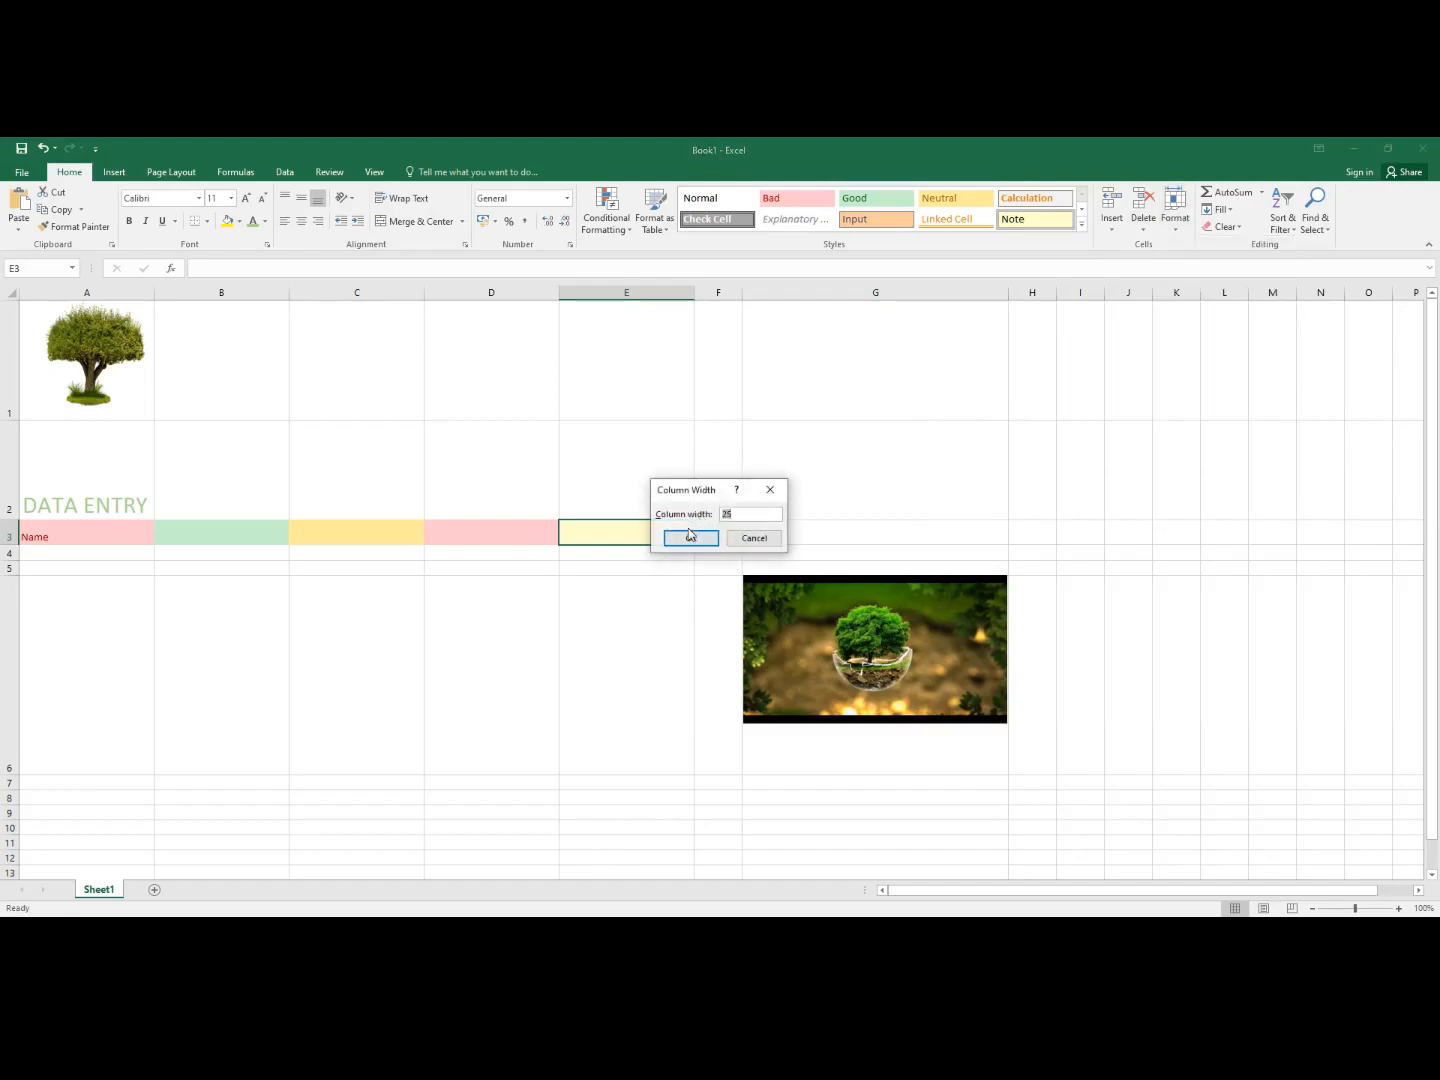
left_click(703, 539)
- Set column F's width to 18
left_click(718, 532)
left_click(1175, 222)
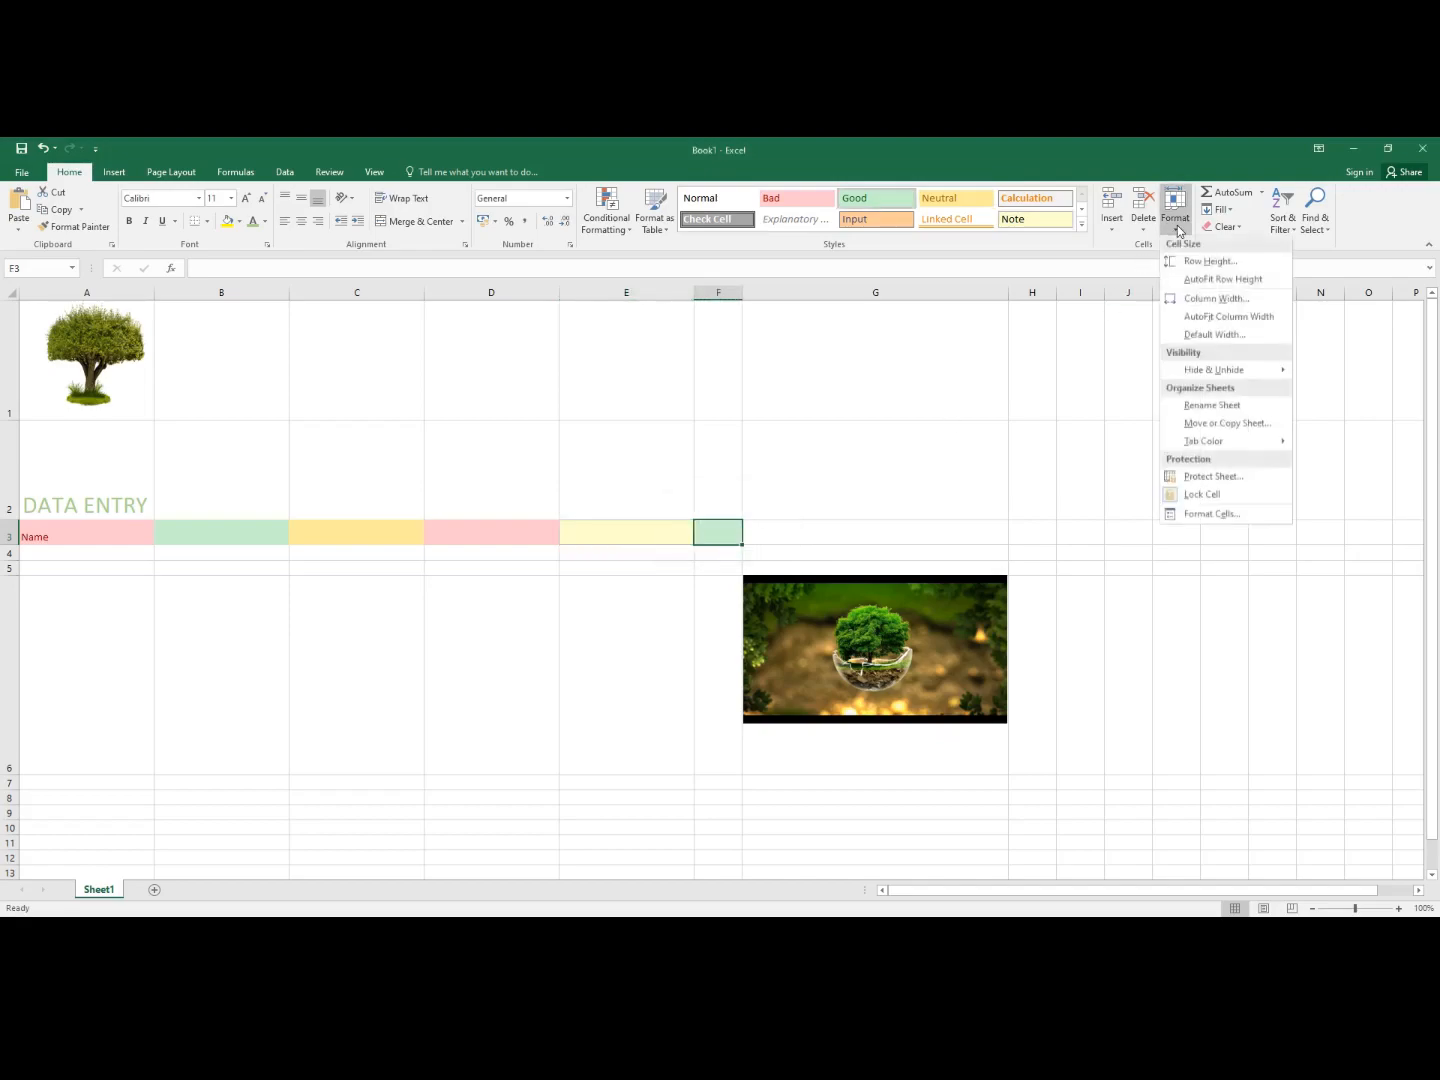
left_click(1215, 300)
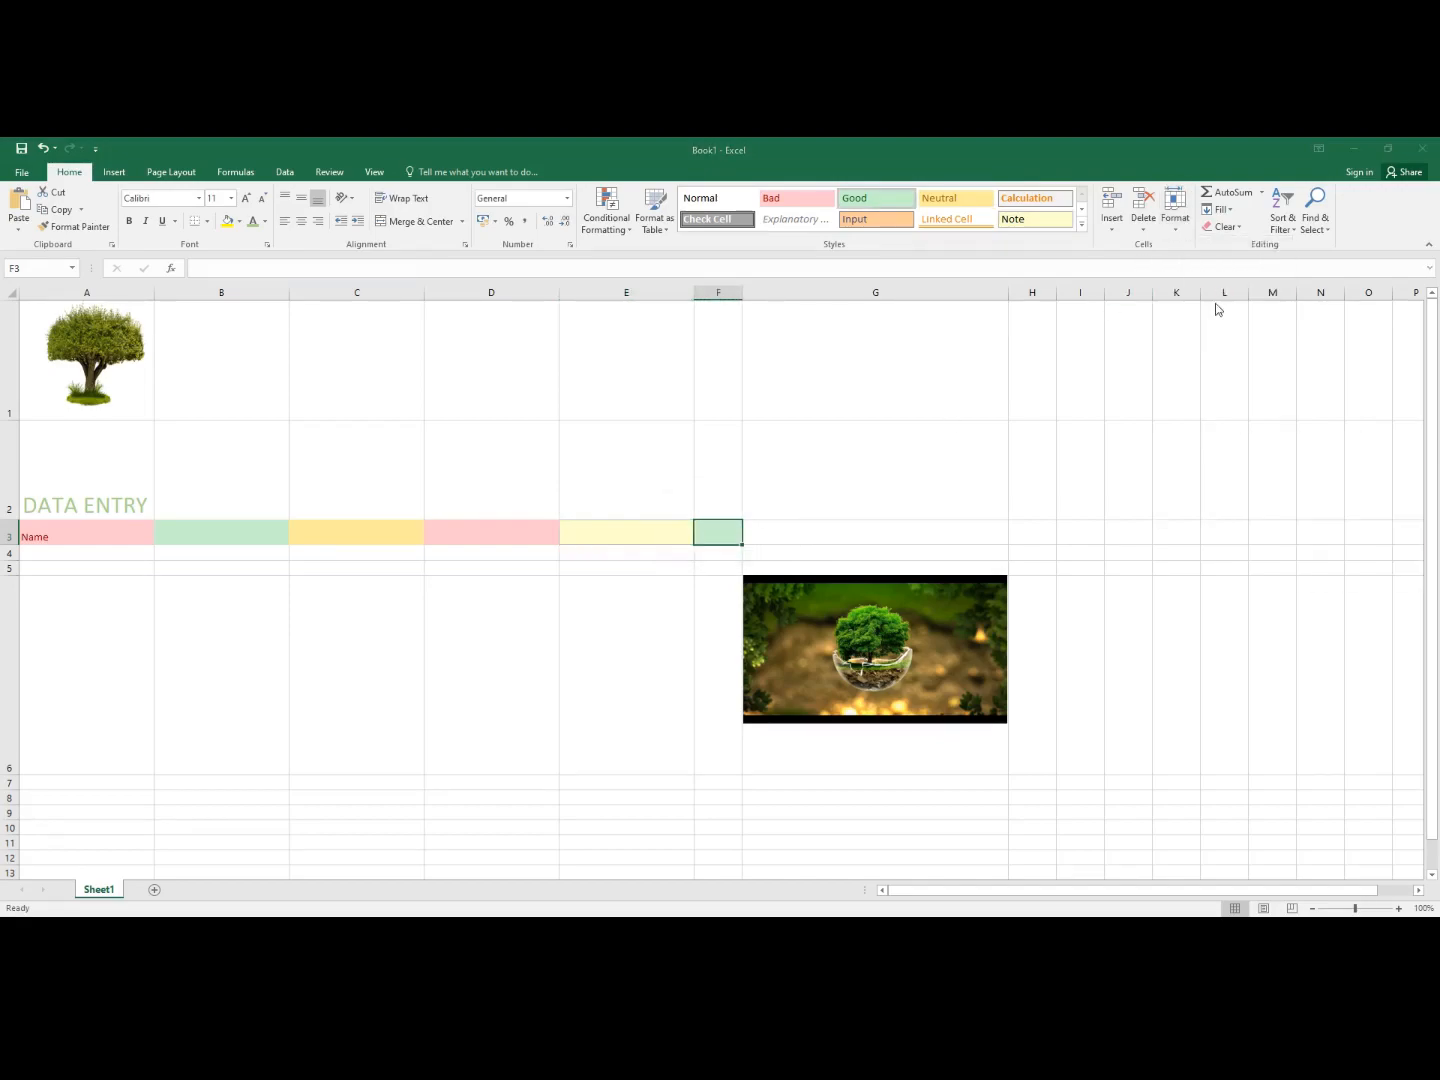
key("BackSpace")
type("18")
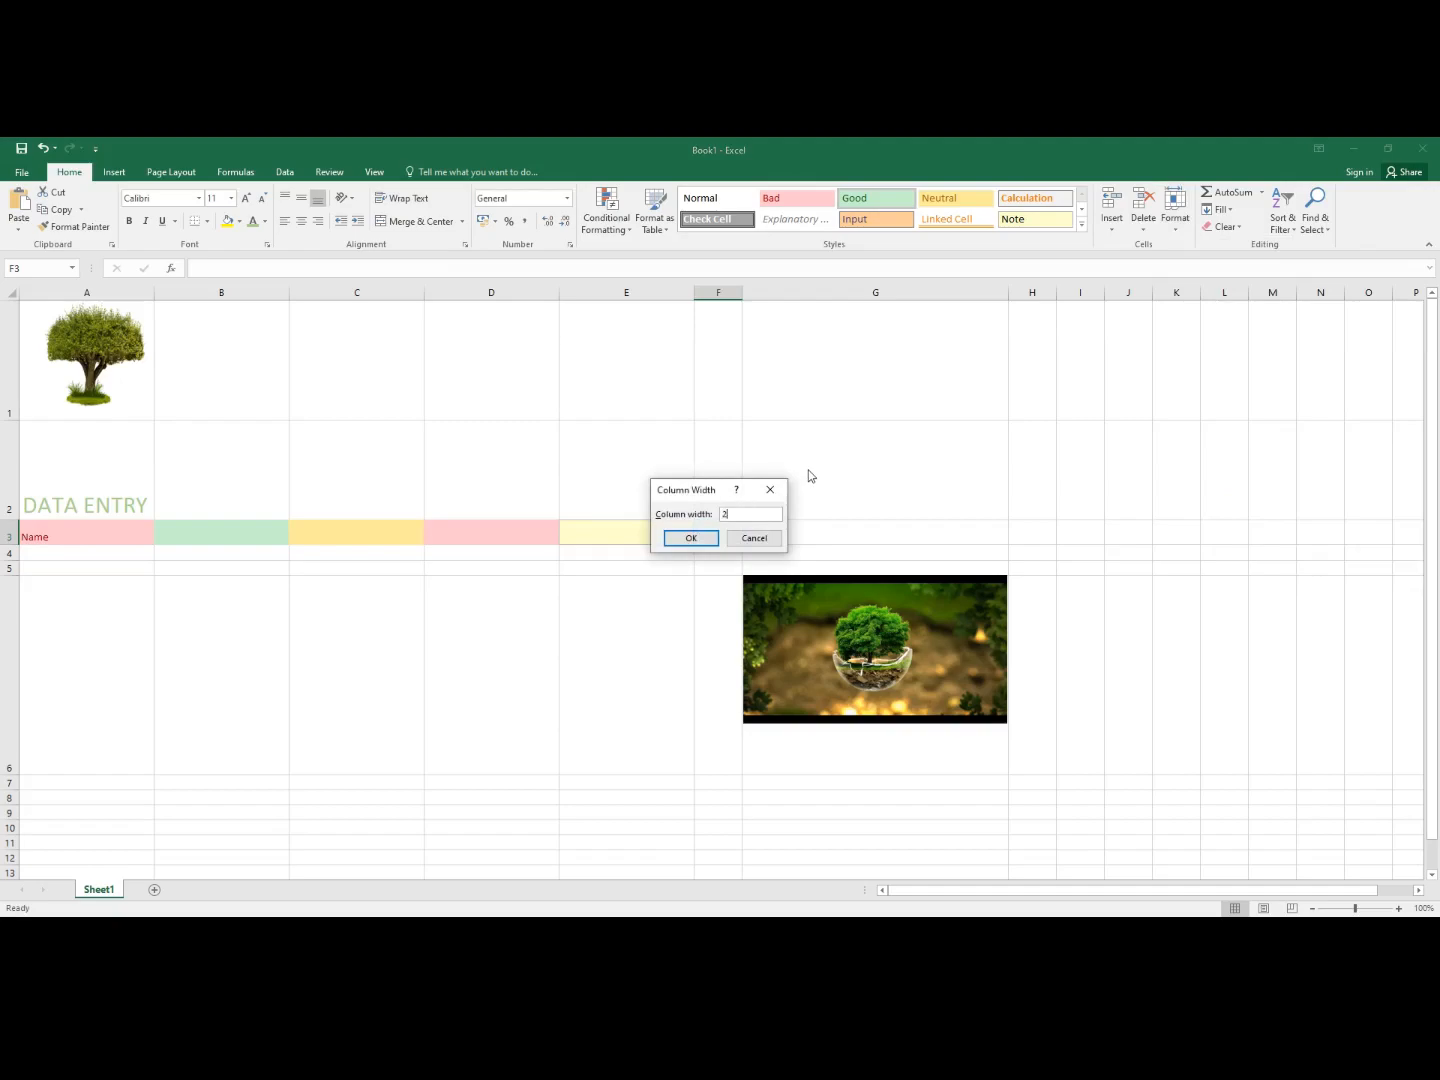
left_click(689, 539)
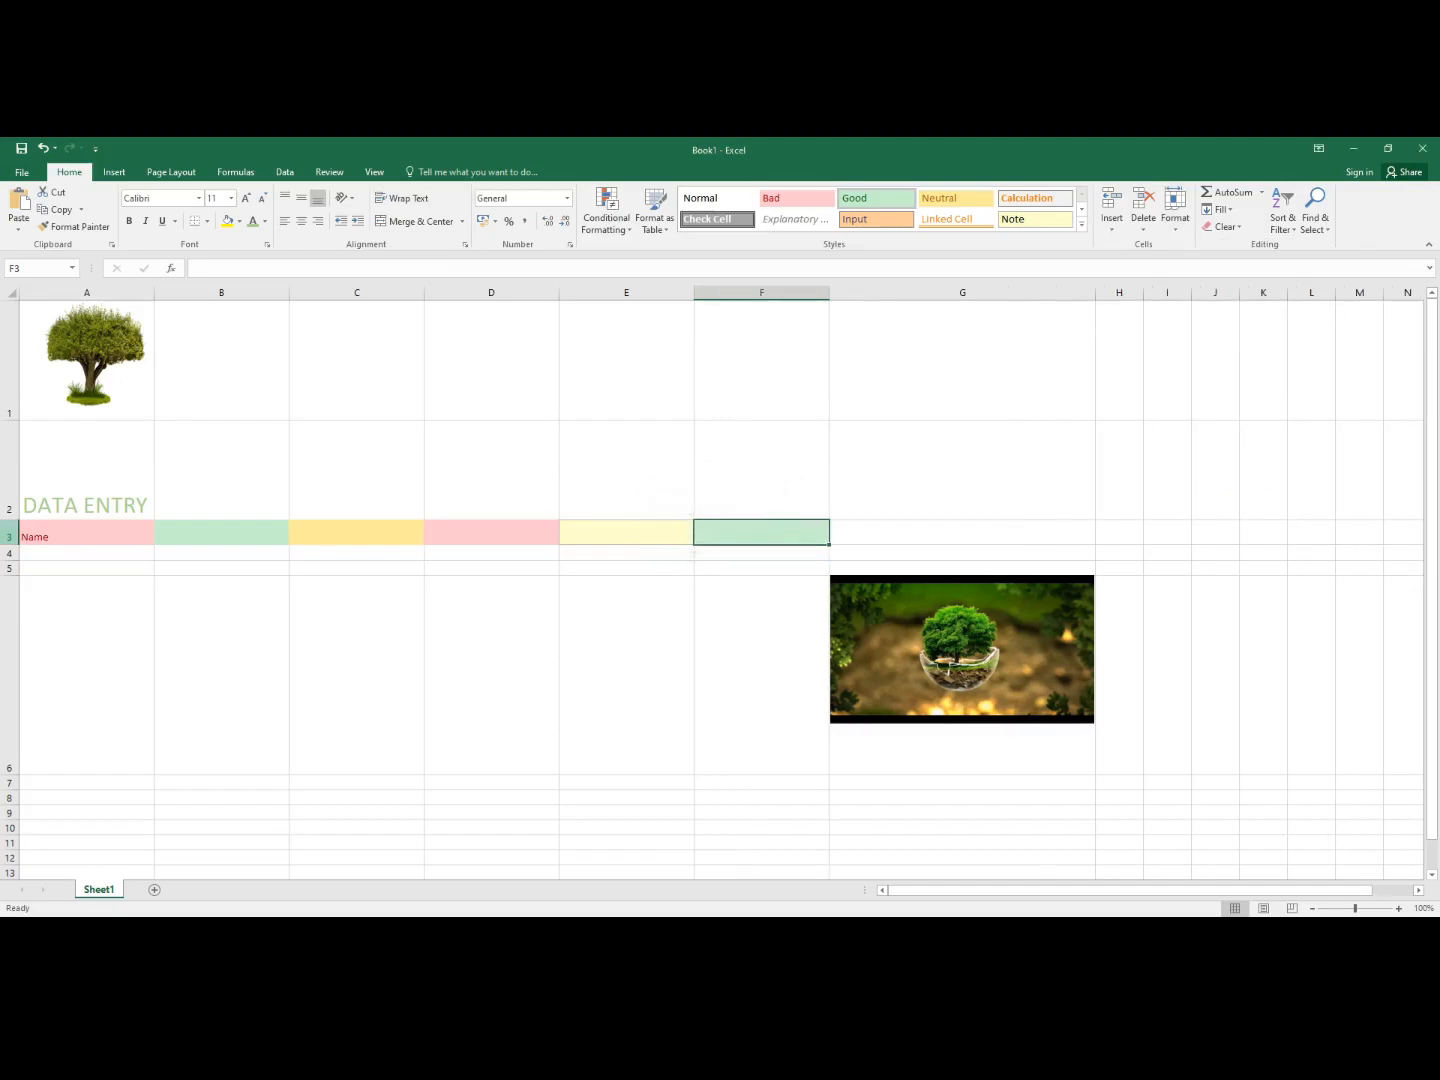
- Enter the headings email, location and address in B3 through D3
left_click(213, 540)
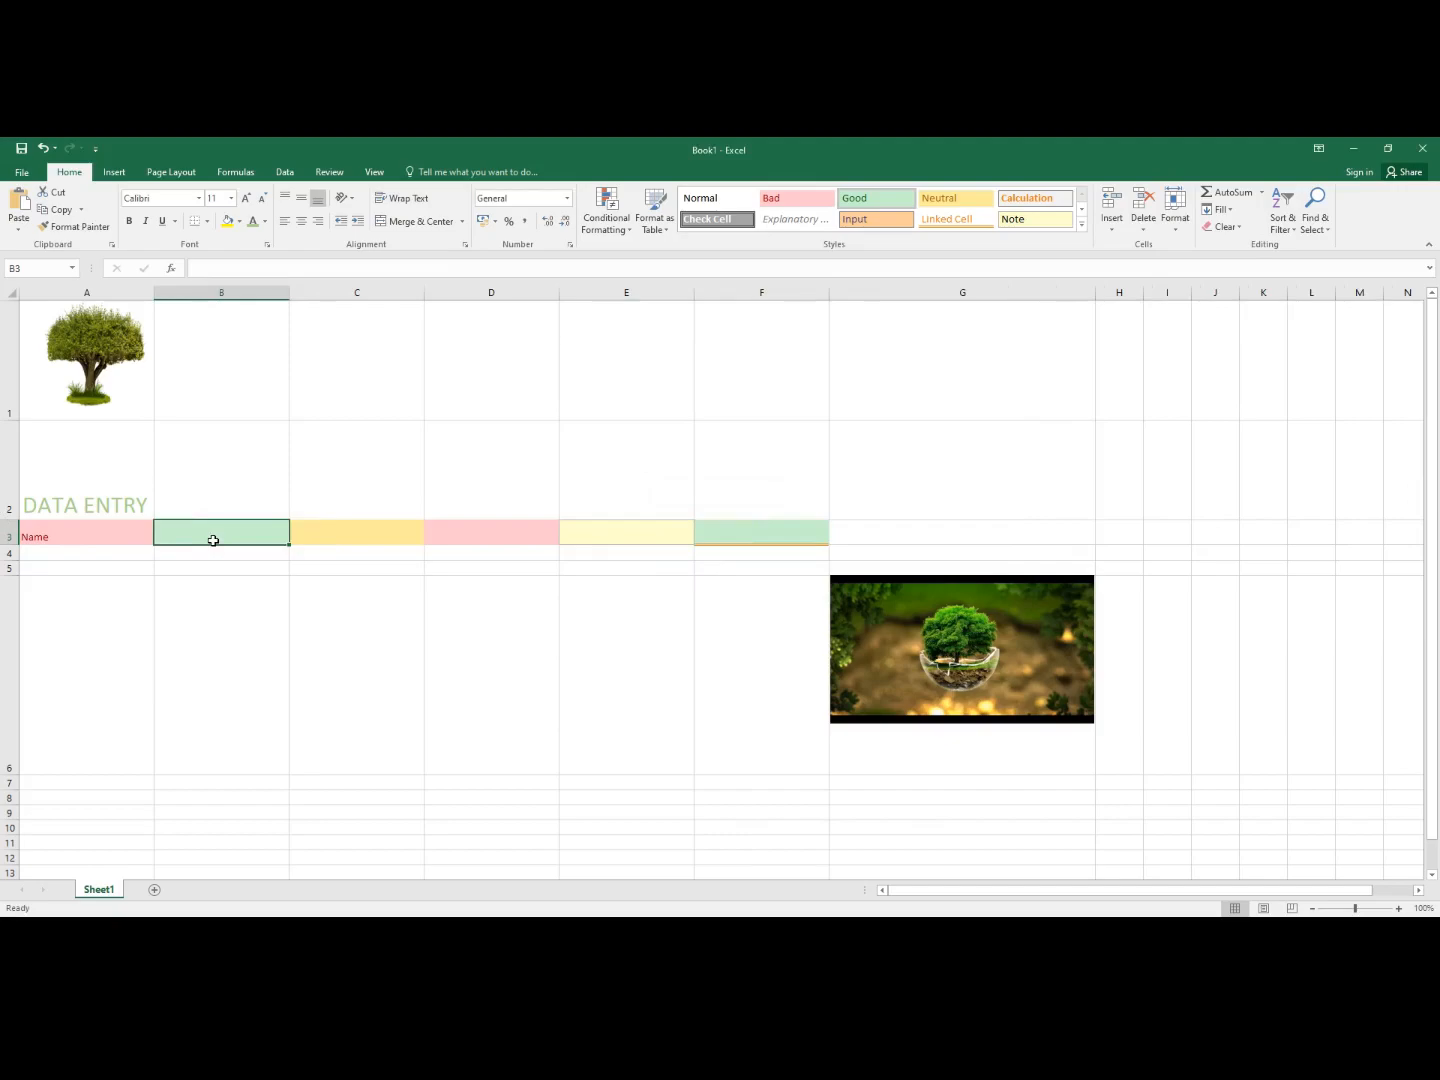
type("email")
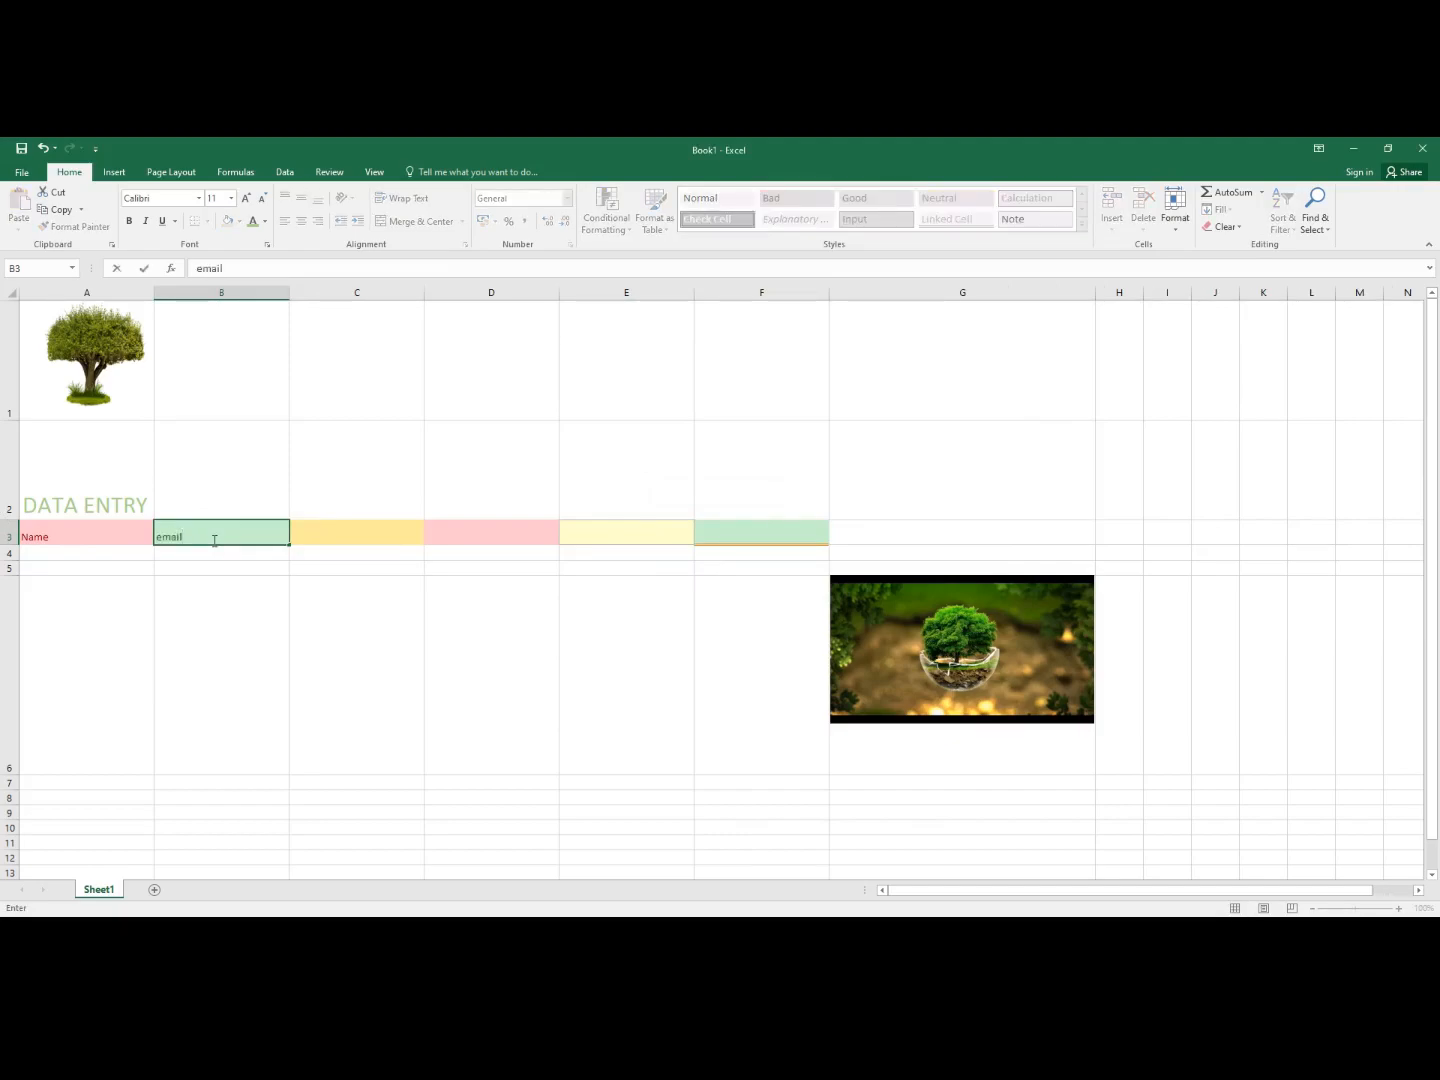
left_click(340, 537)
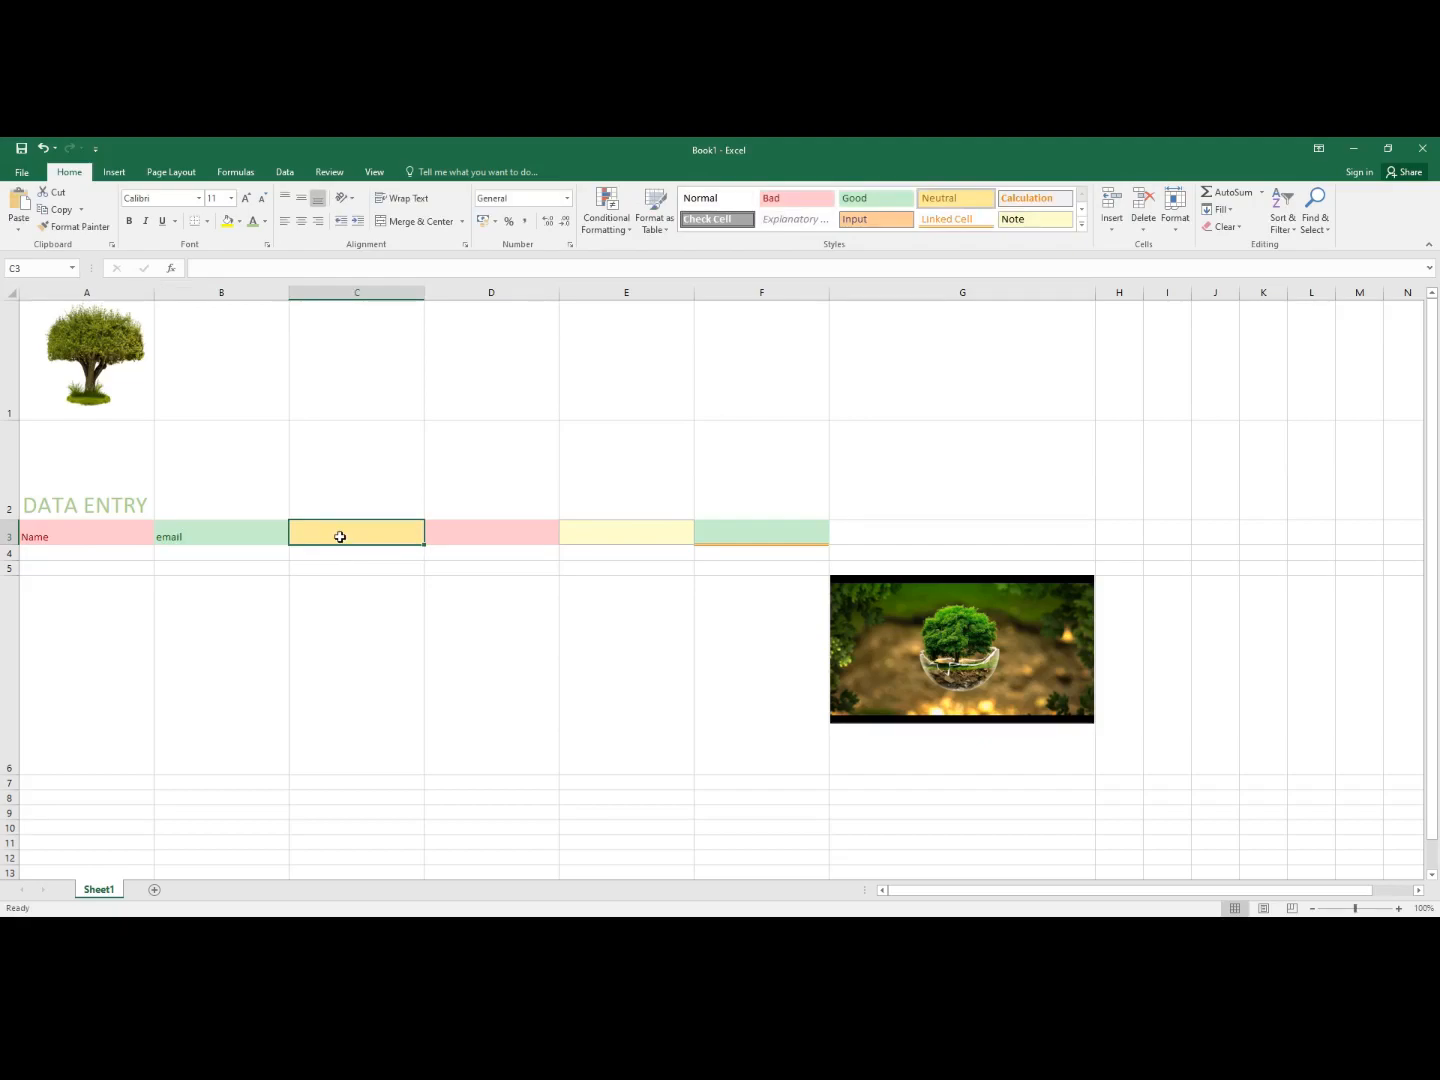
type("L")
key("BackSpace")
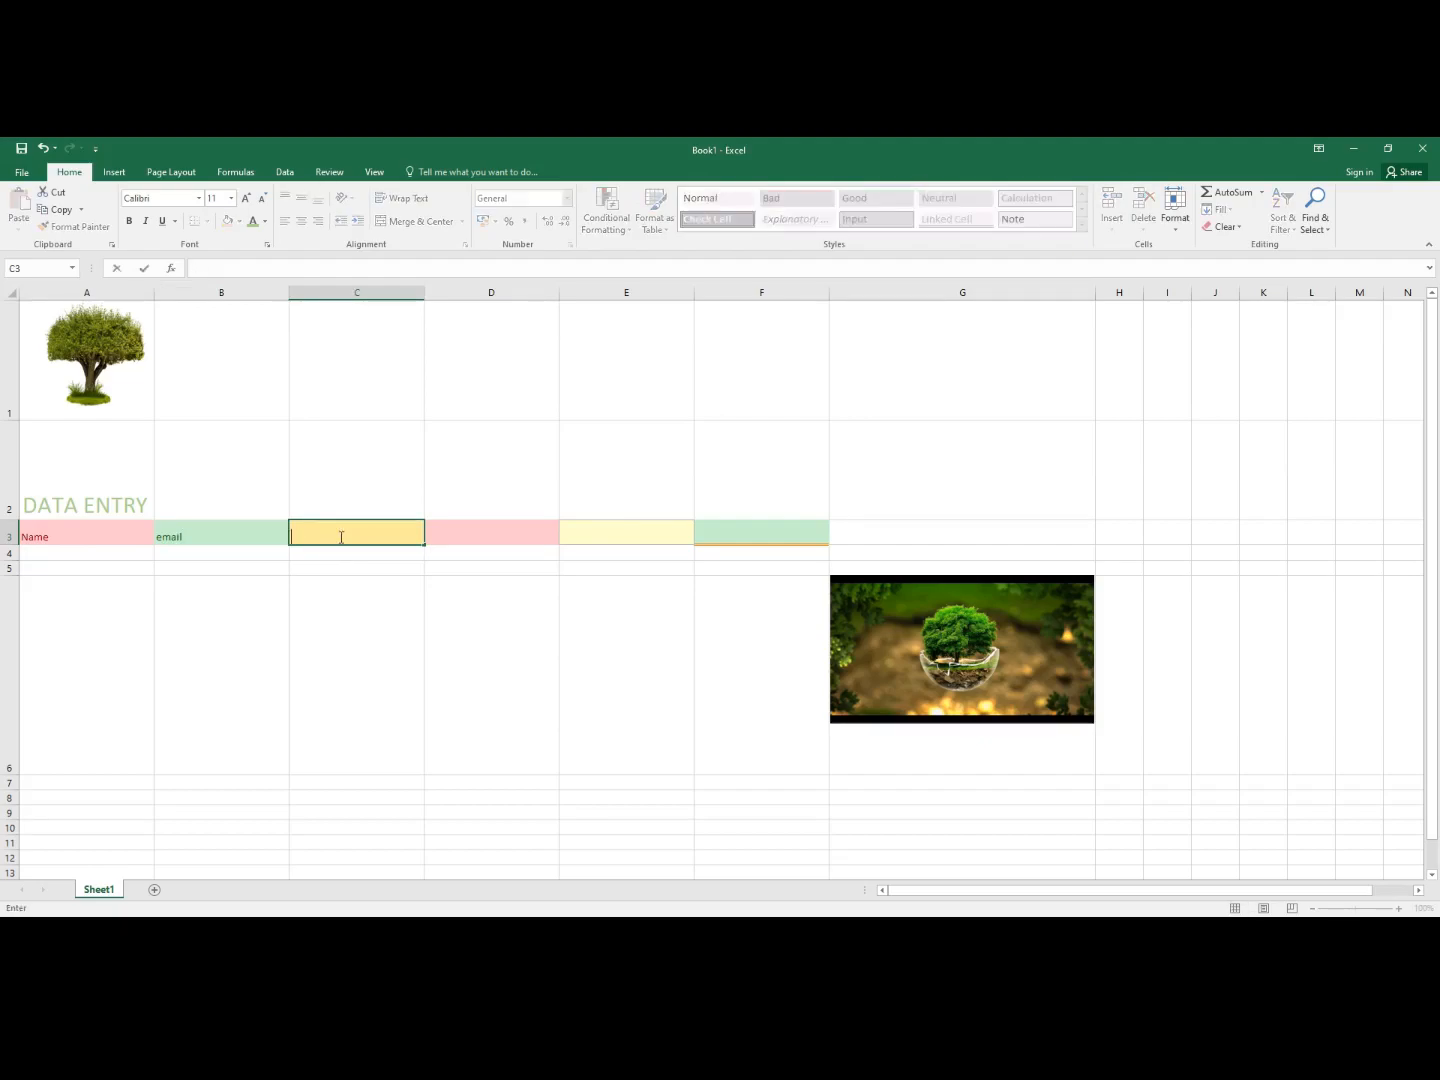
type("location")
left_click(460, 538)
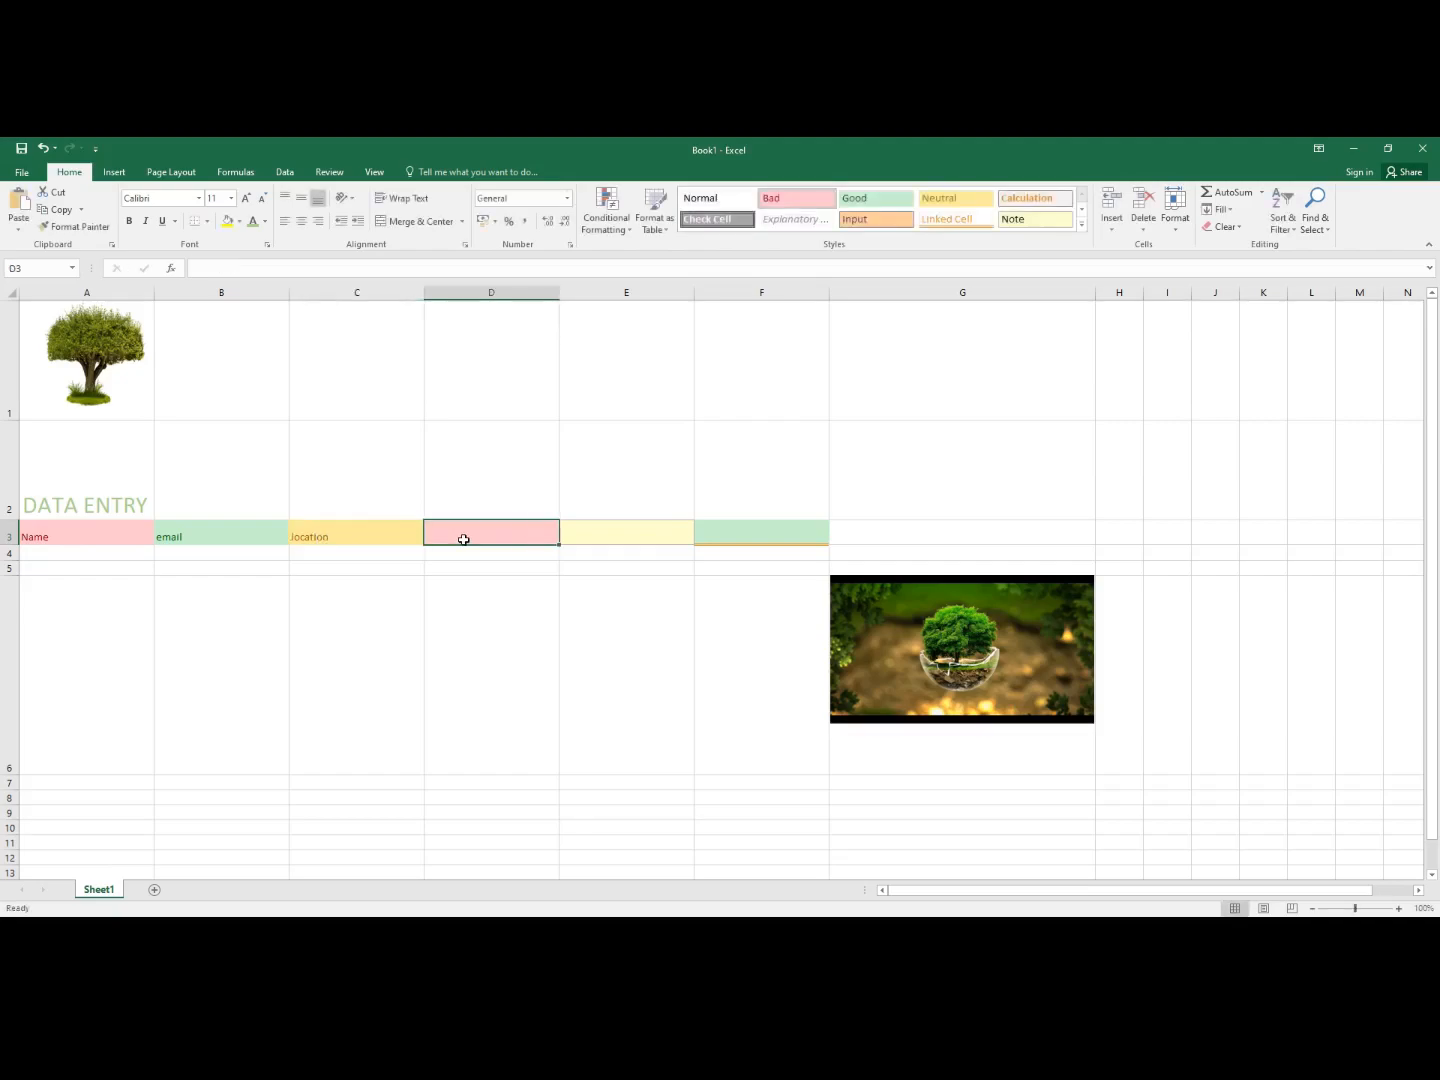
type("adrees")
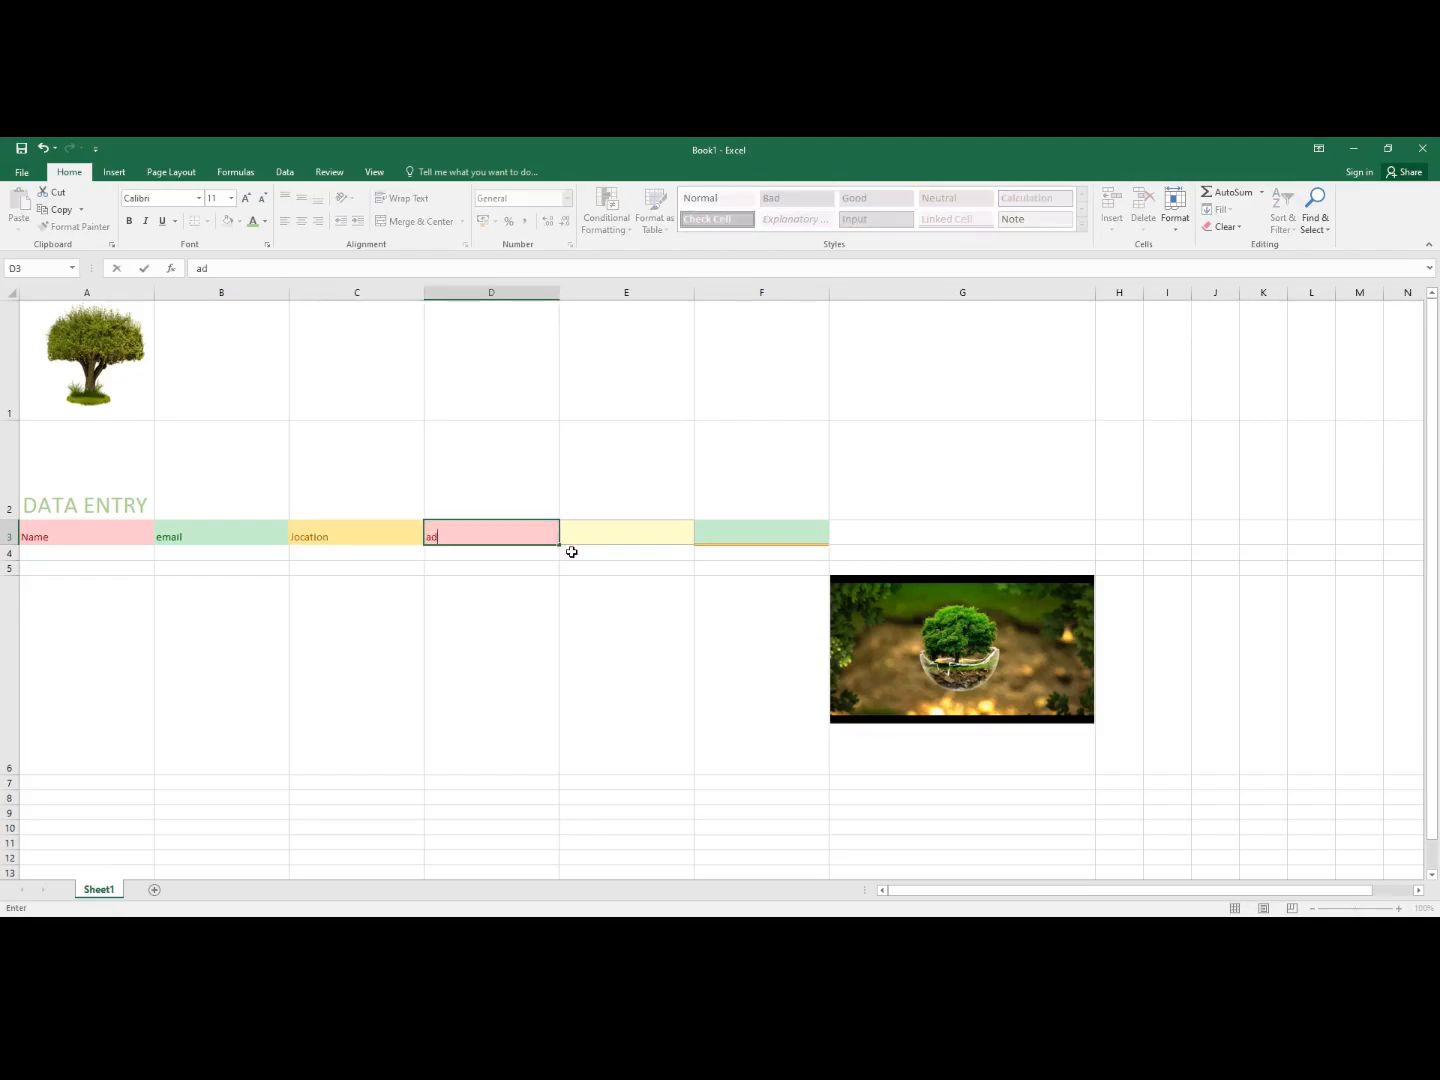
key("BackSpace")
key("BackSpace")
key("BackSpace")
key("BackSpace")
type("dress")
- Enter the headings number of trees and reference link in E3 and F3
left_click(590, 536)
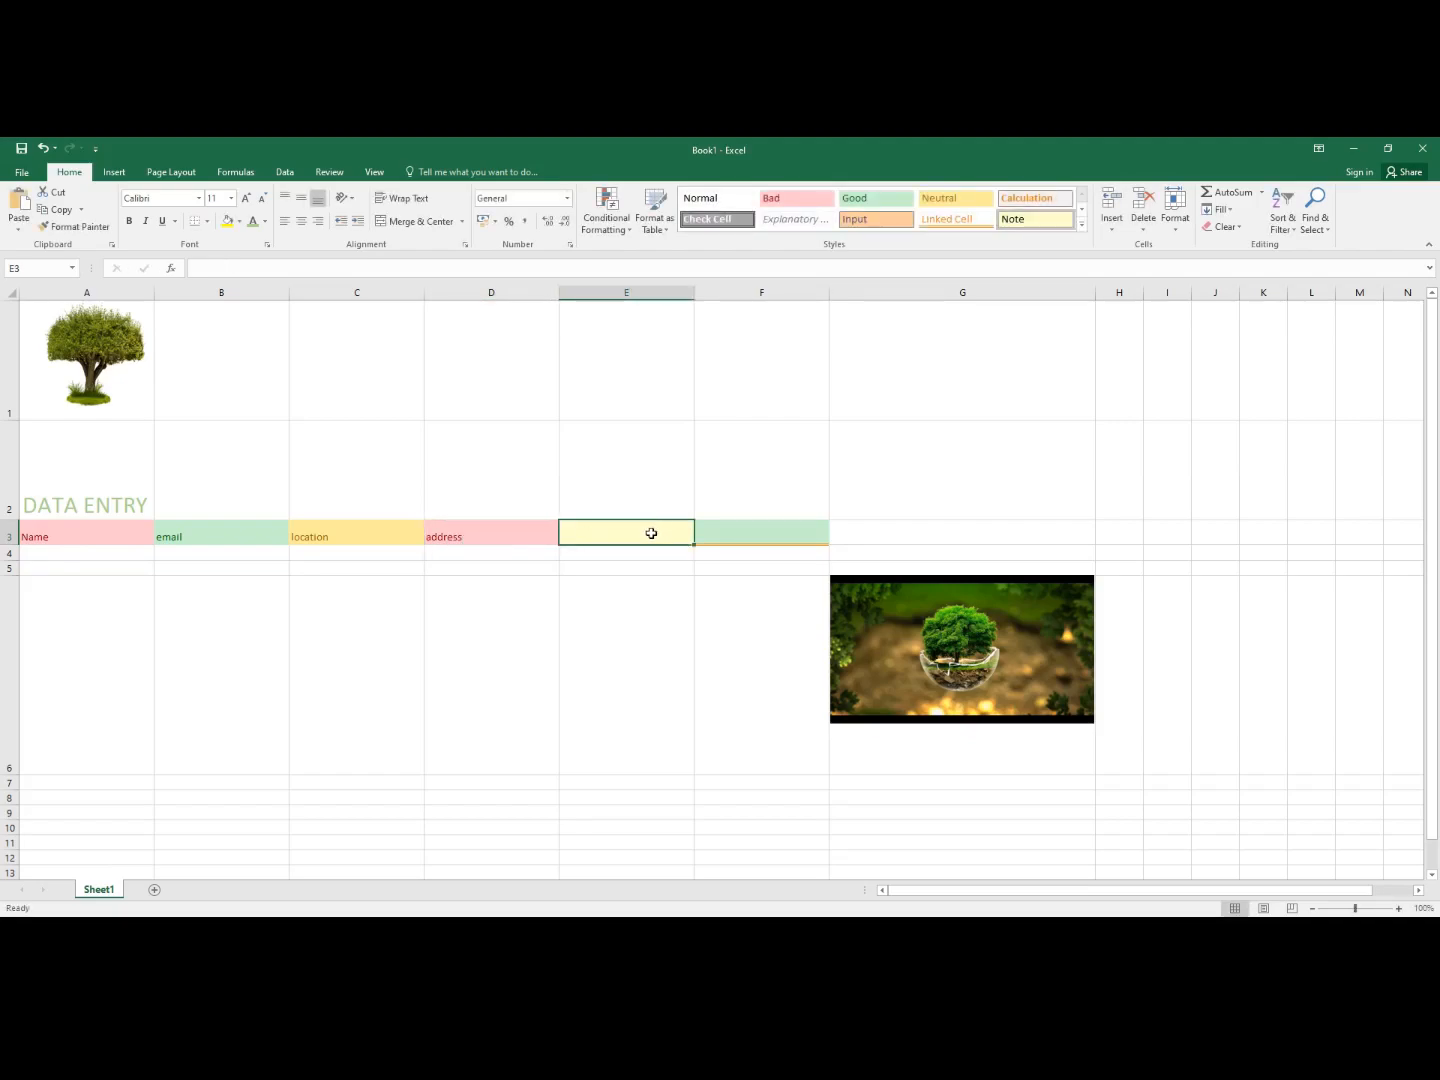
type("Num")
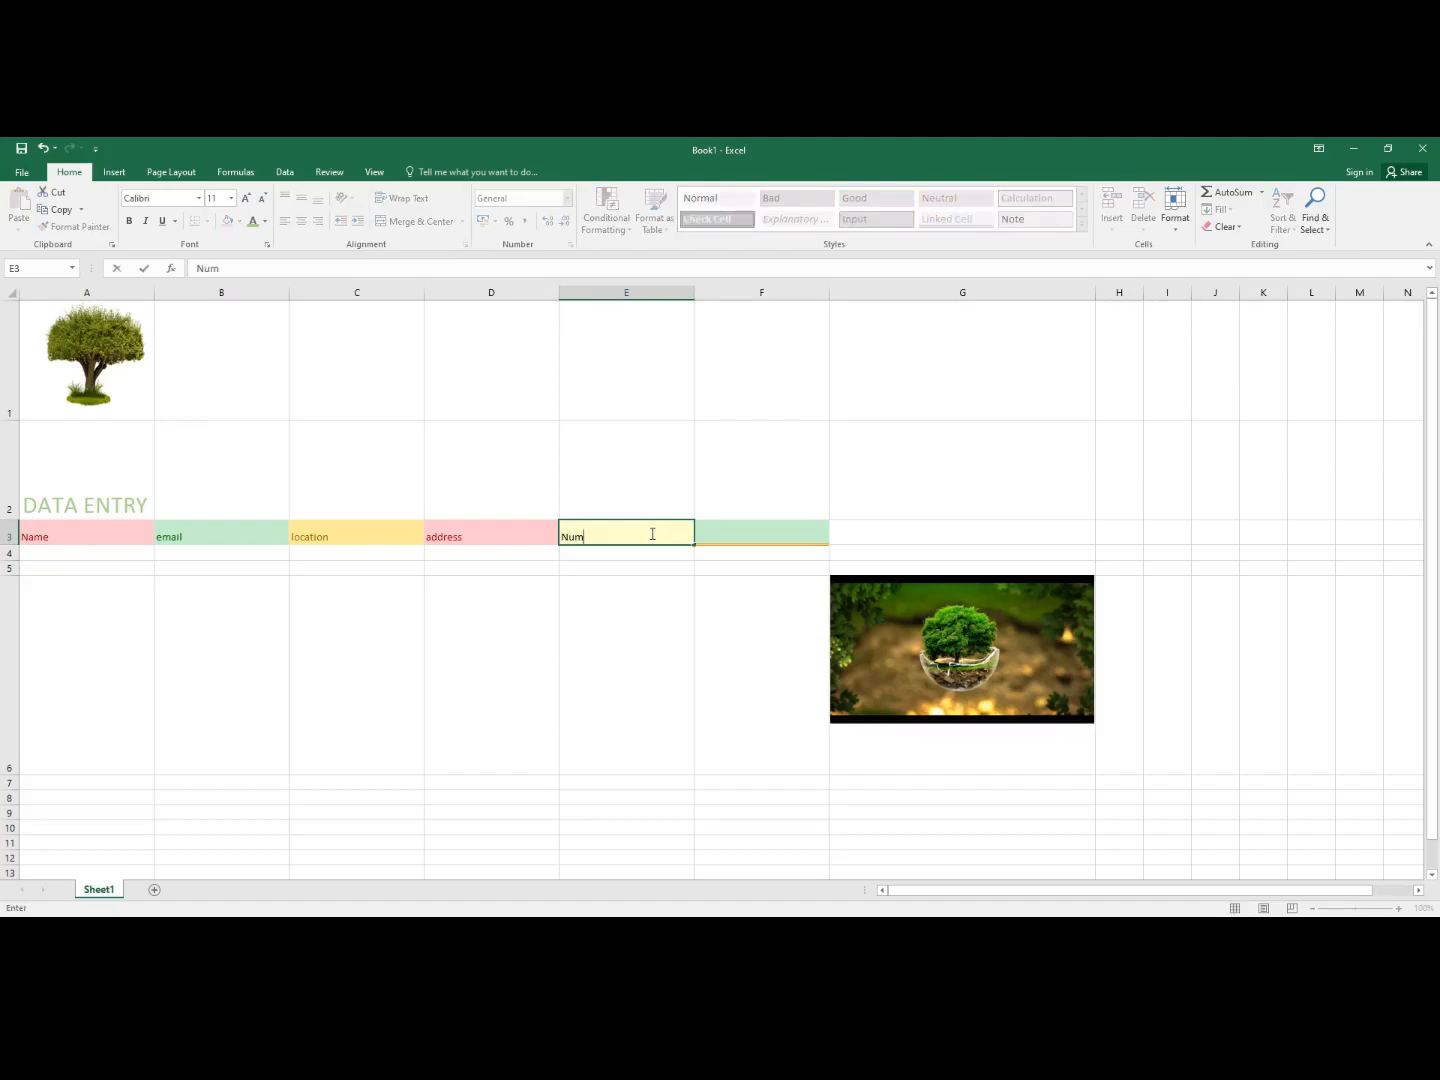
key("BackSpace")
key("BackSpace")
key("BackSpace")
type("number of trees")
left_click(722, 535)
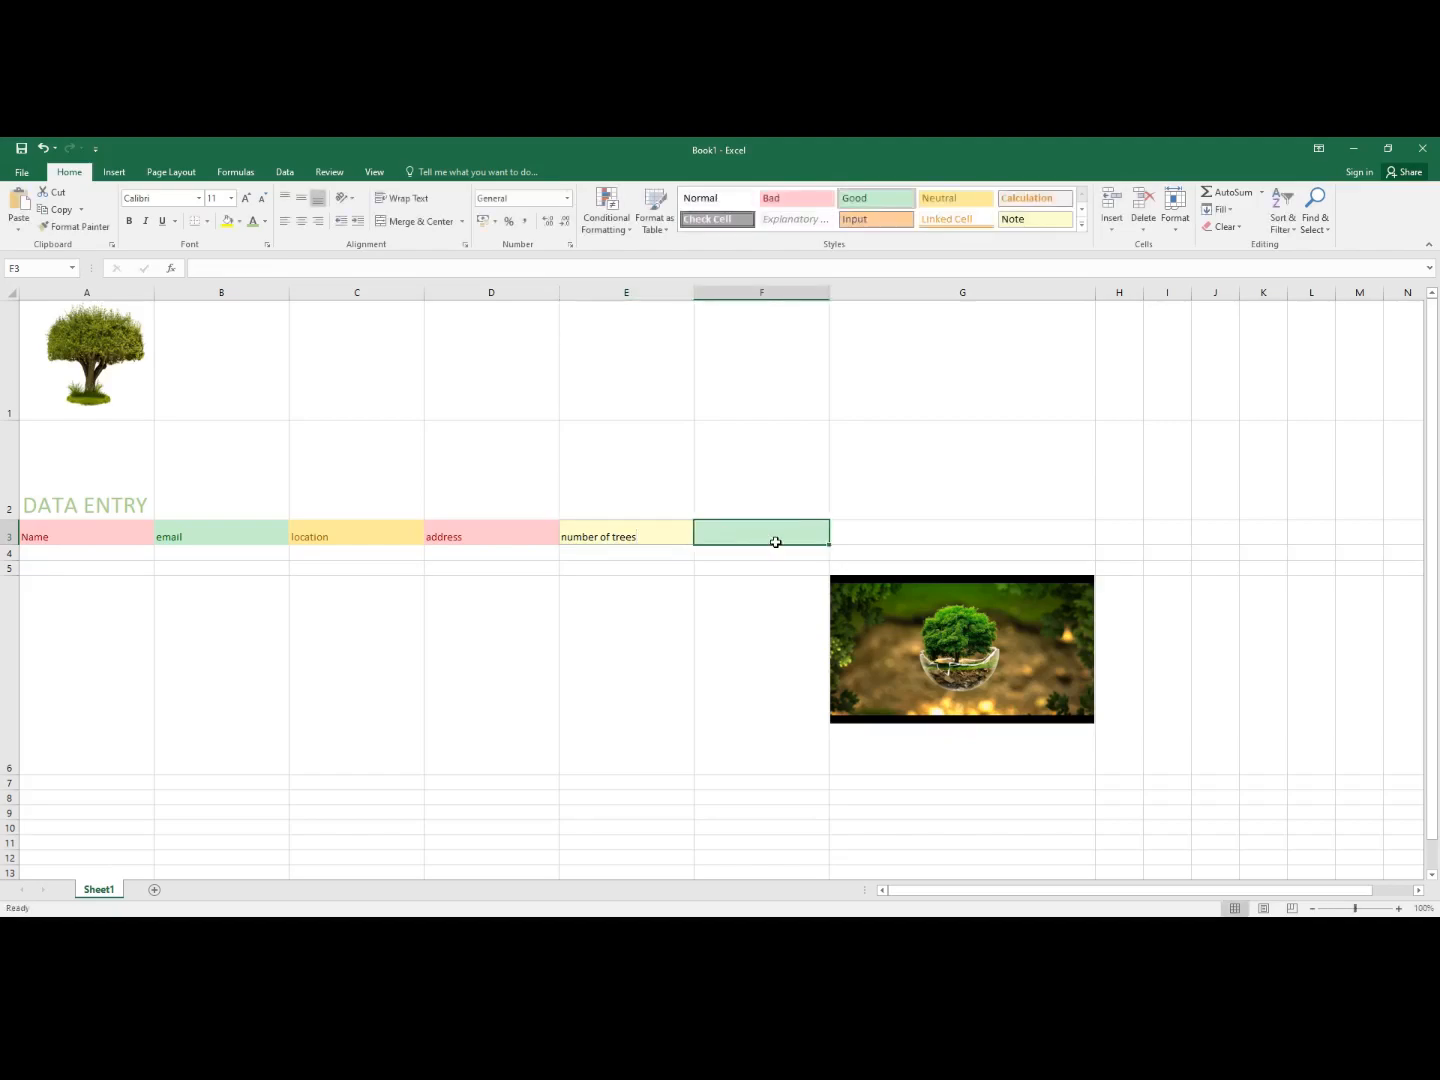
type("refe")
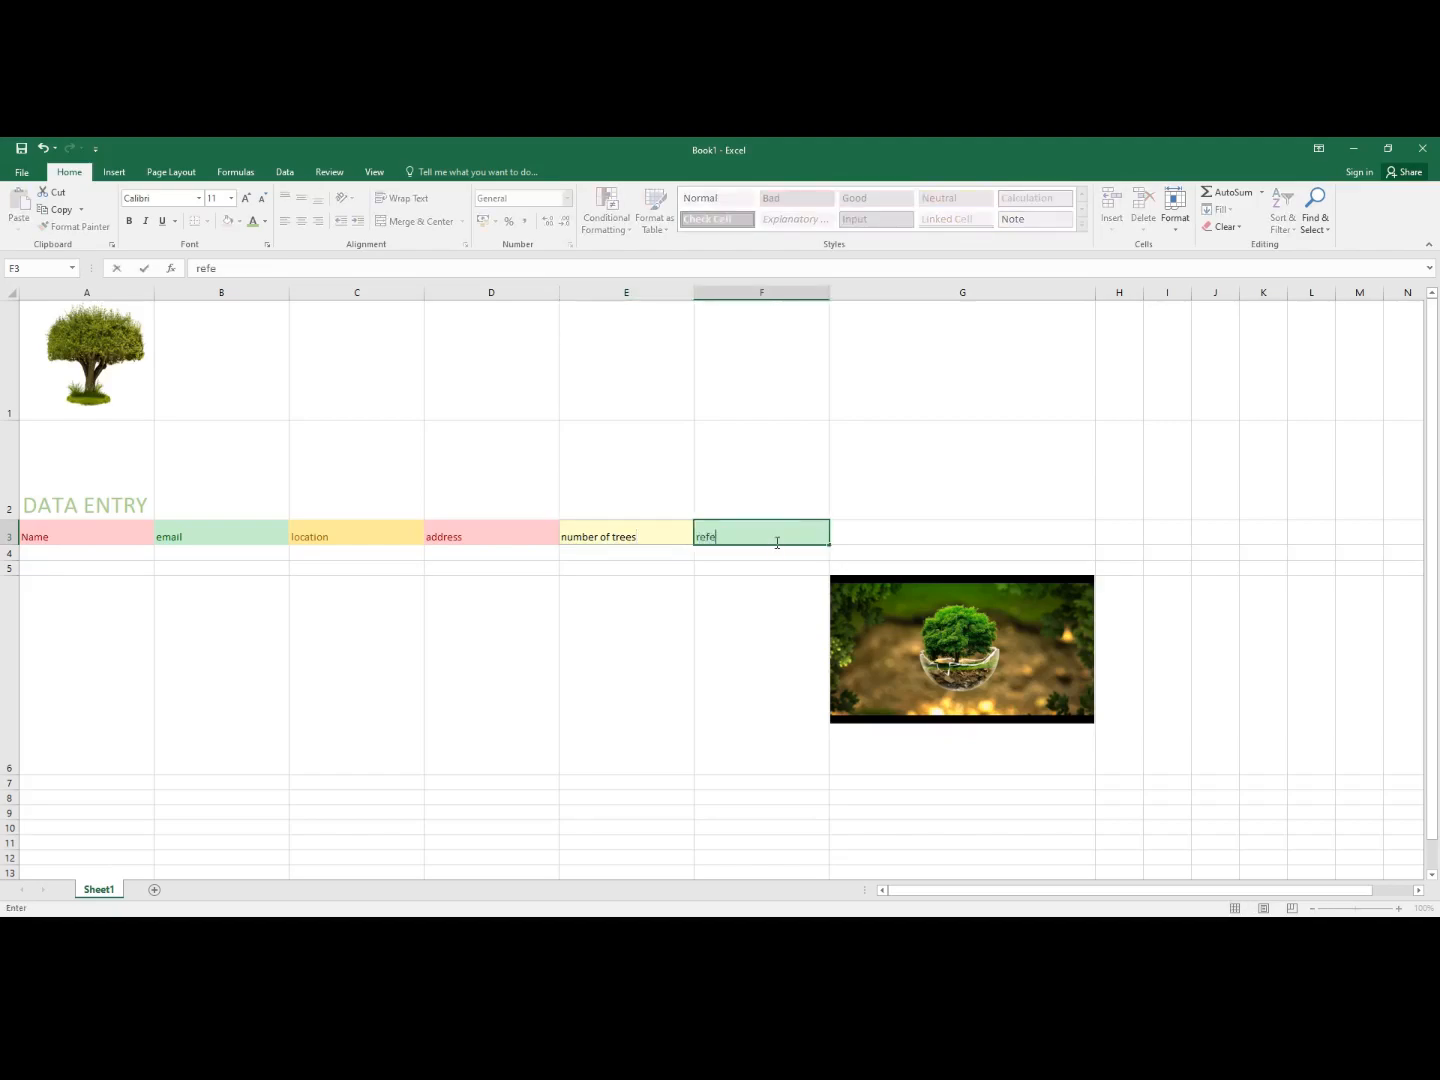
type("rence link")
key("Return")
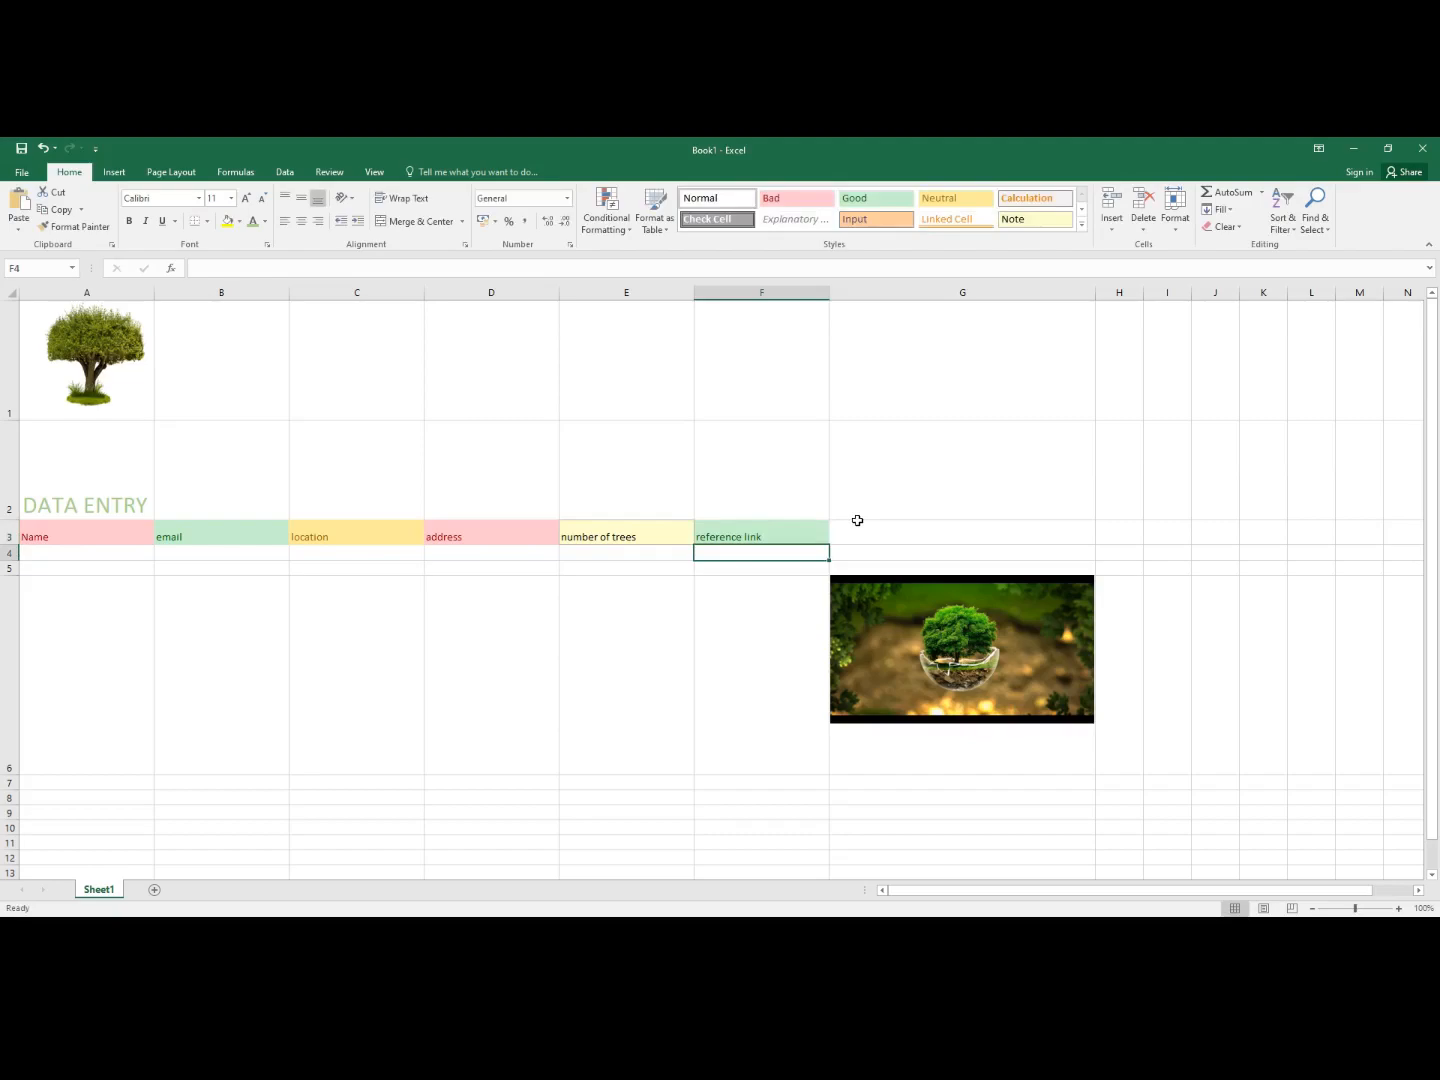
- Extend the F3 heading to 'reference link (your group page or any site link)'
left_click(787, 540)
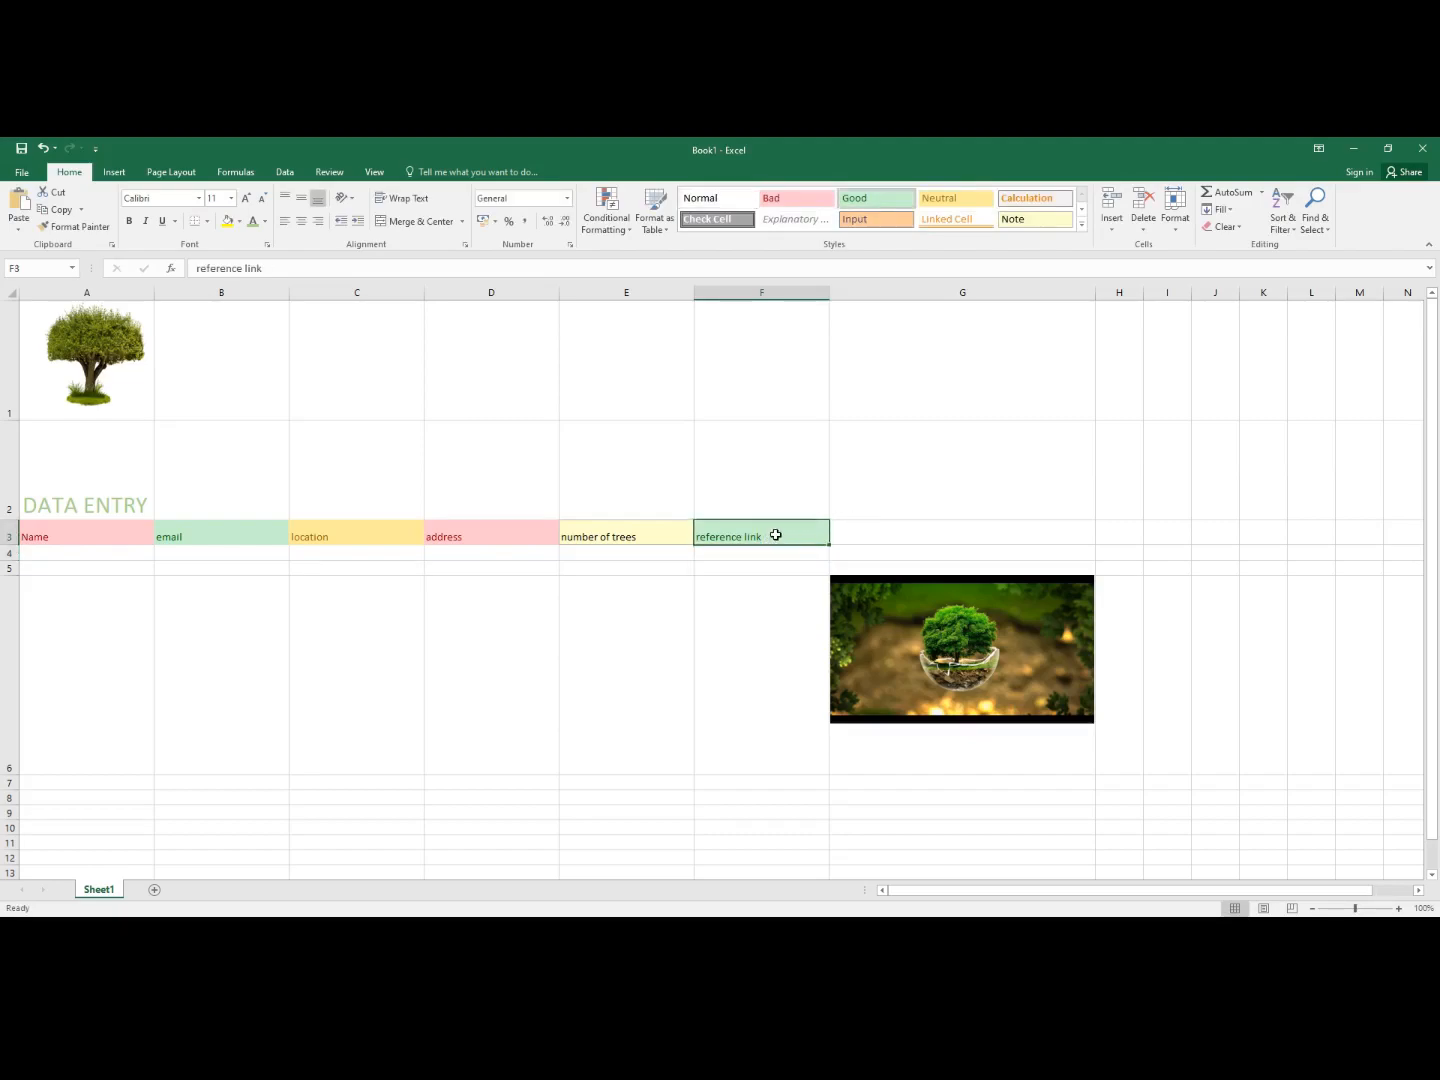
type("(")
key("ctrl+z")
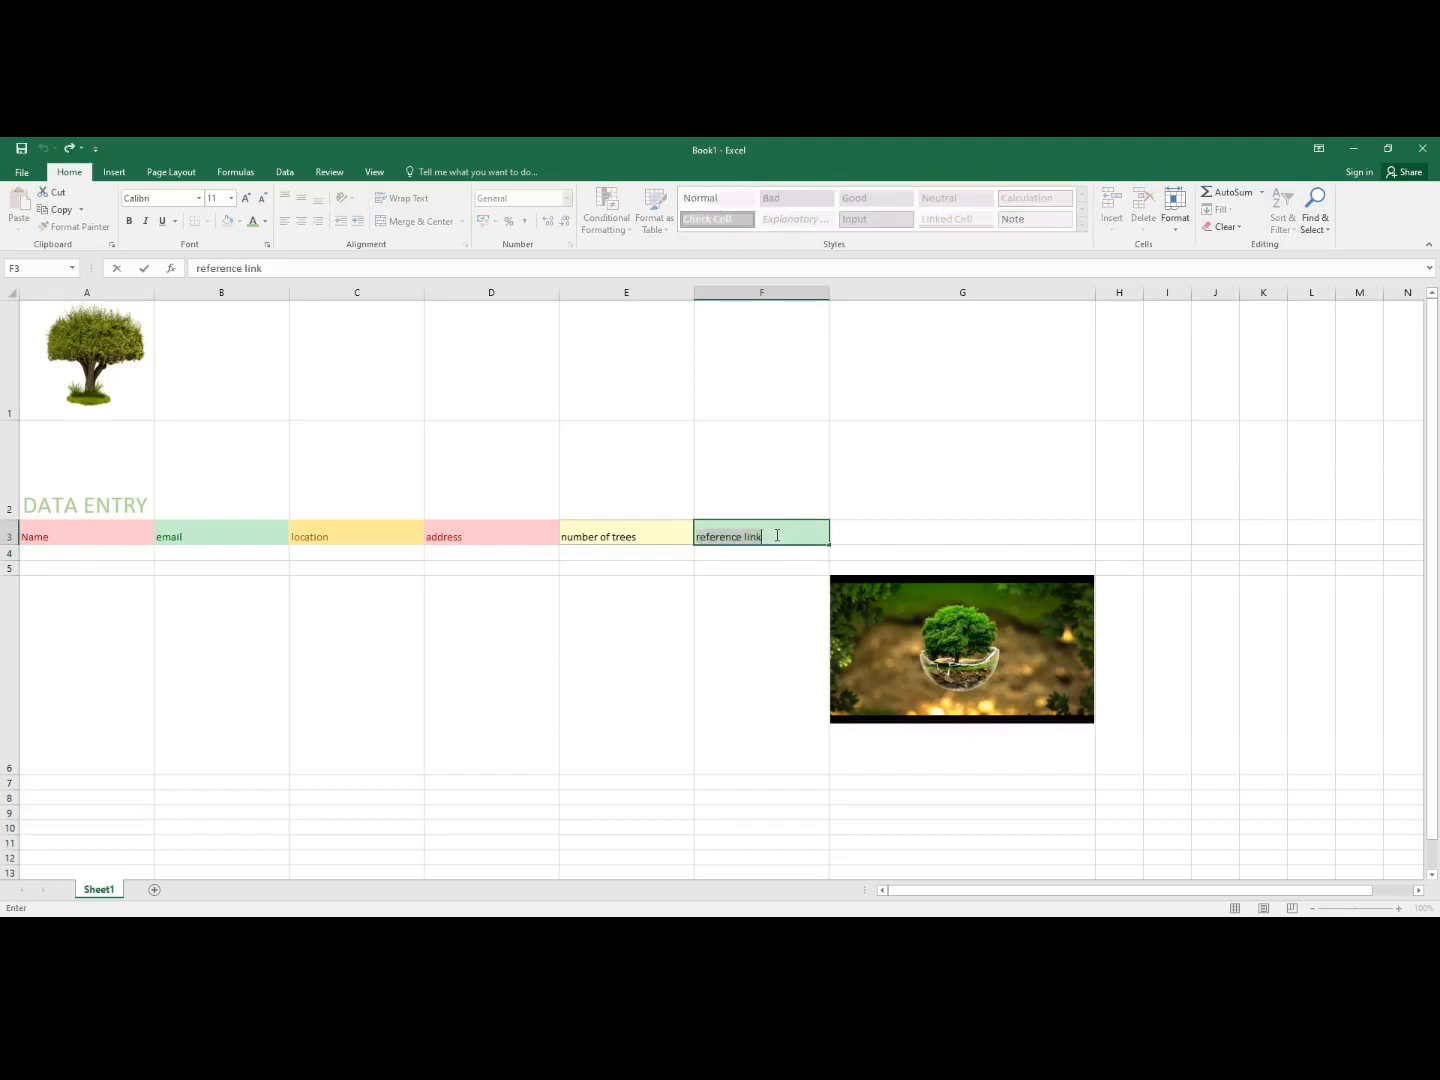
left_click(777, 535)
type("(your group[")
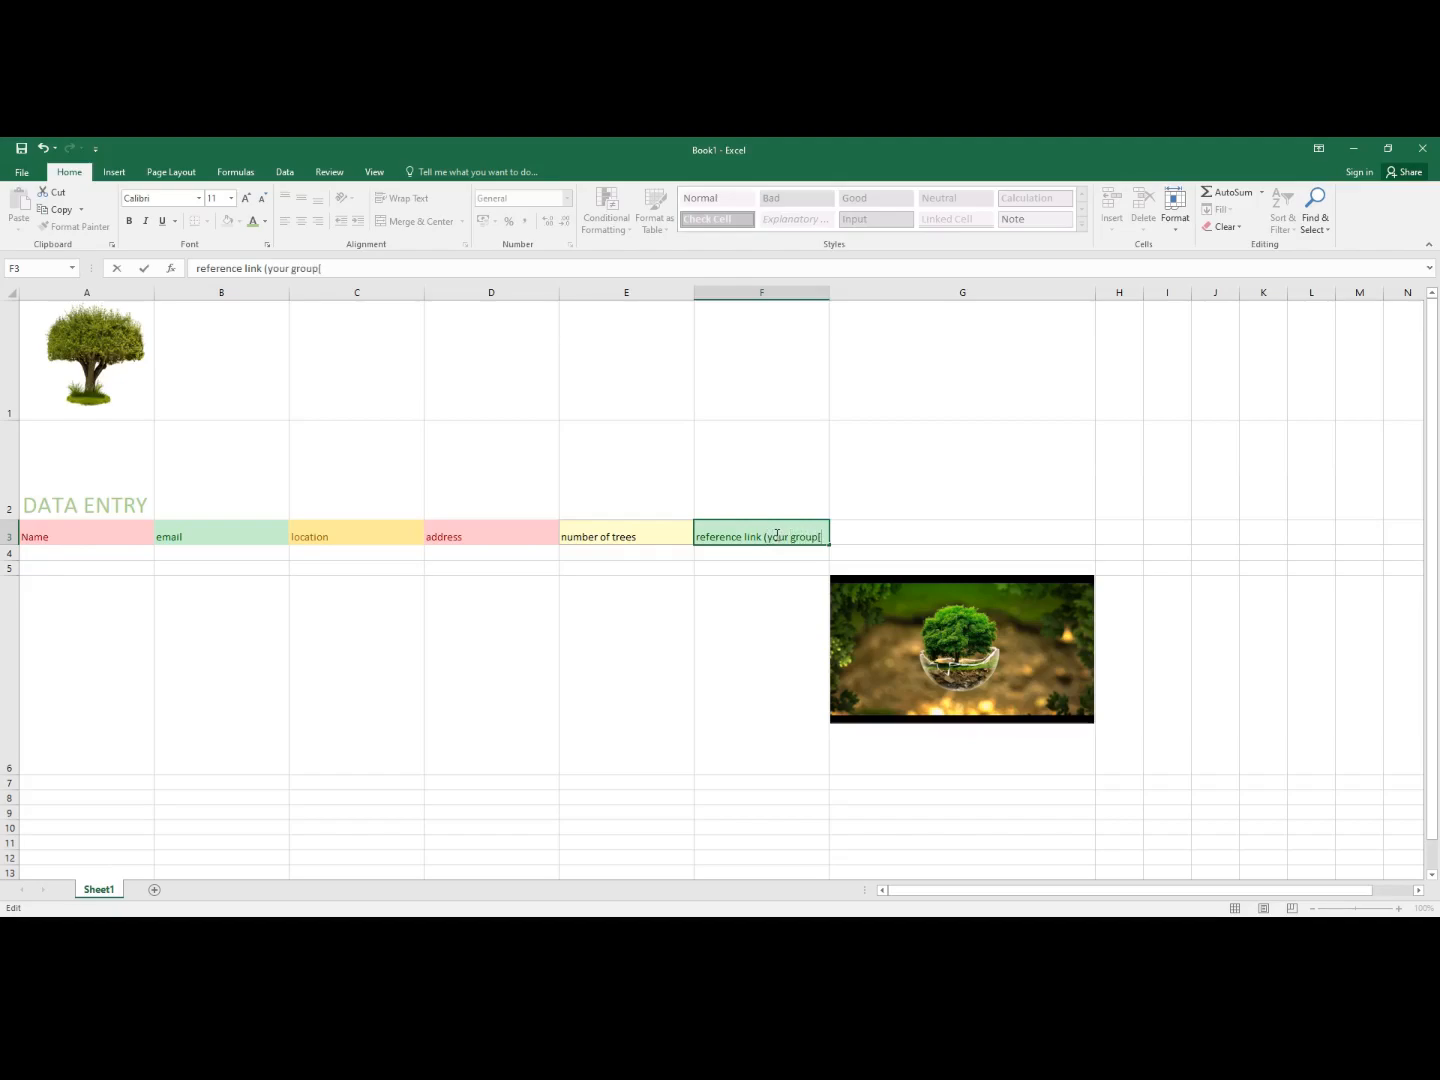
key("BackSpace")
type(" page")
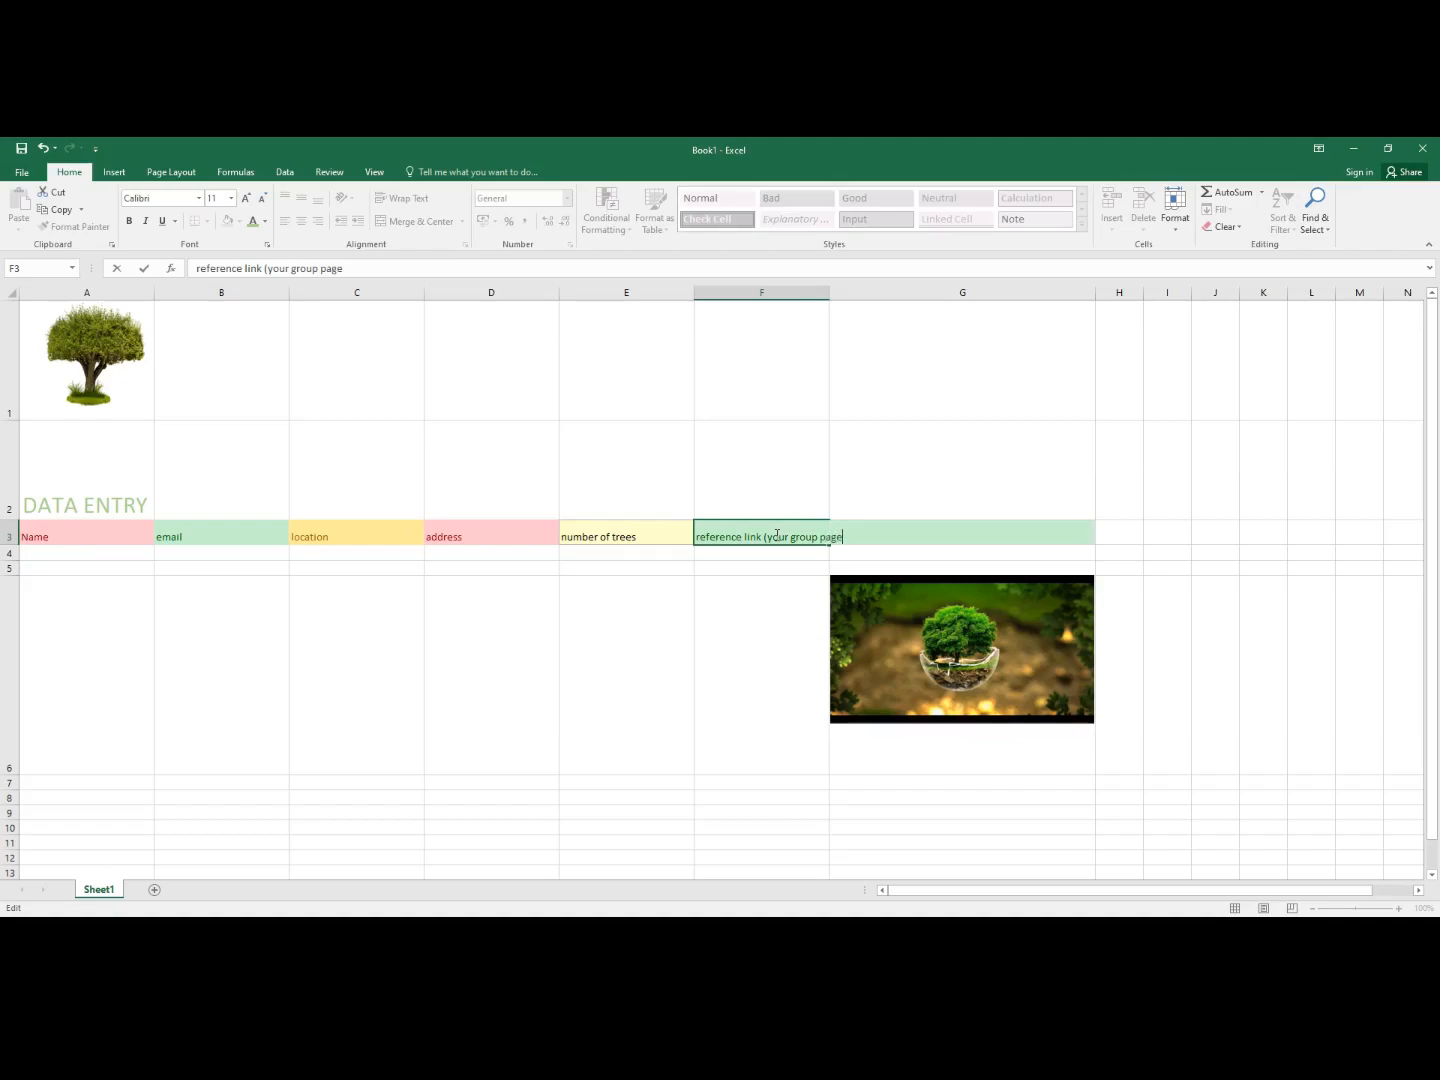
type(" or any sitelink")
key("BackSpace")
key("BackSpace")
key("BackSpace")
key("BackSpace")
type("link)")
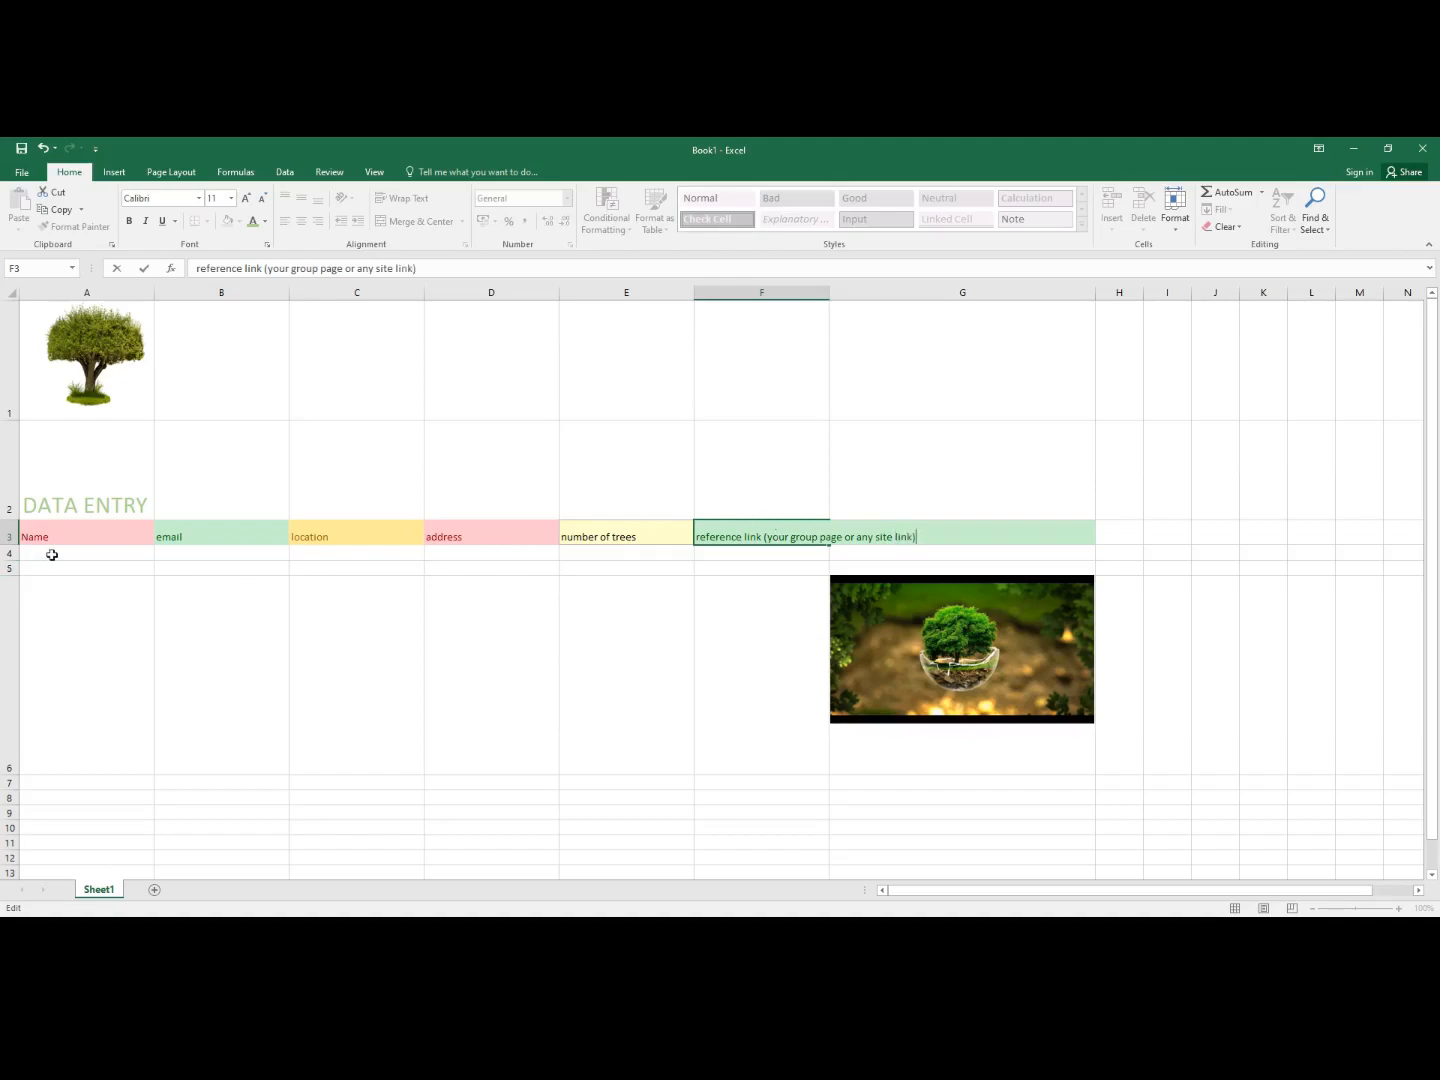
left_click(51, 555)
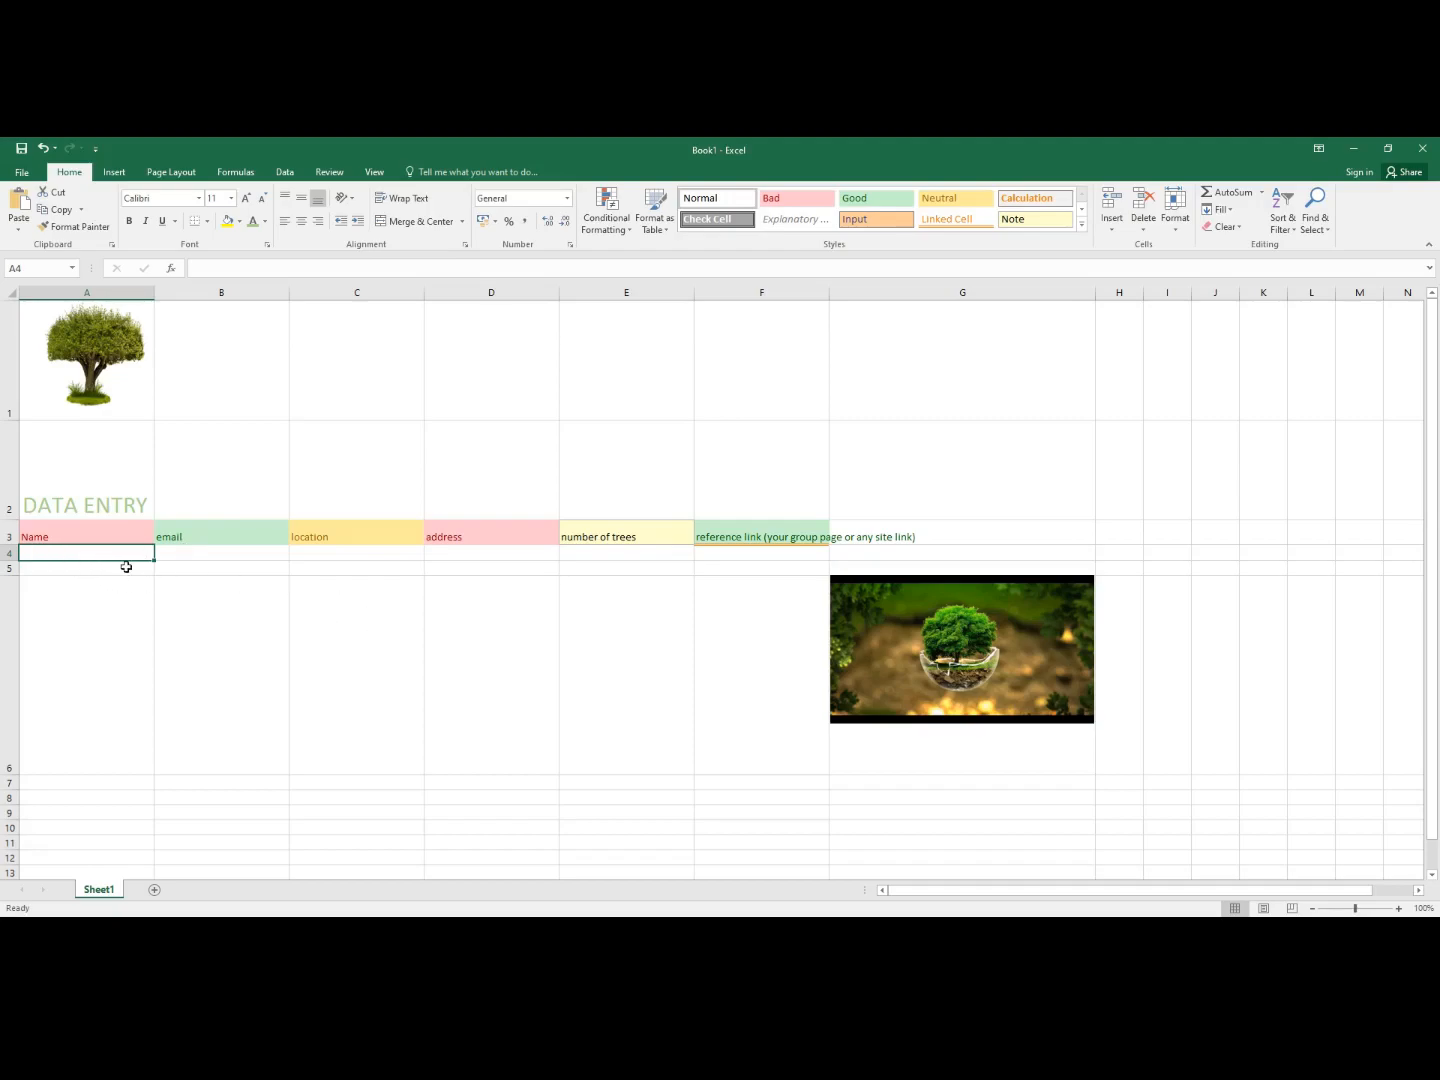
- Enter the first two people's full names in A4 and A5
type("Mr")
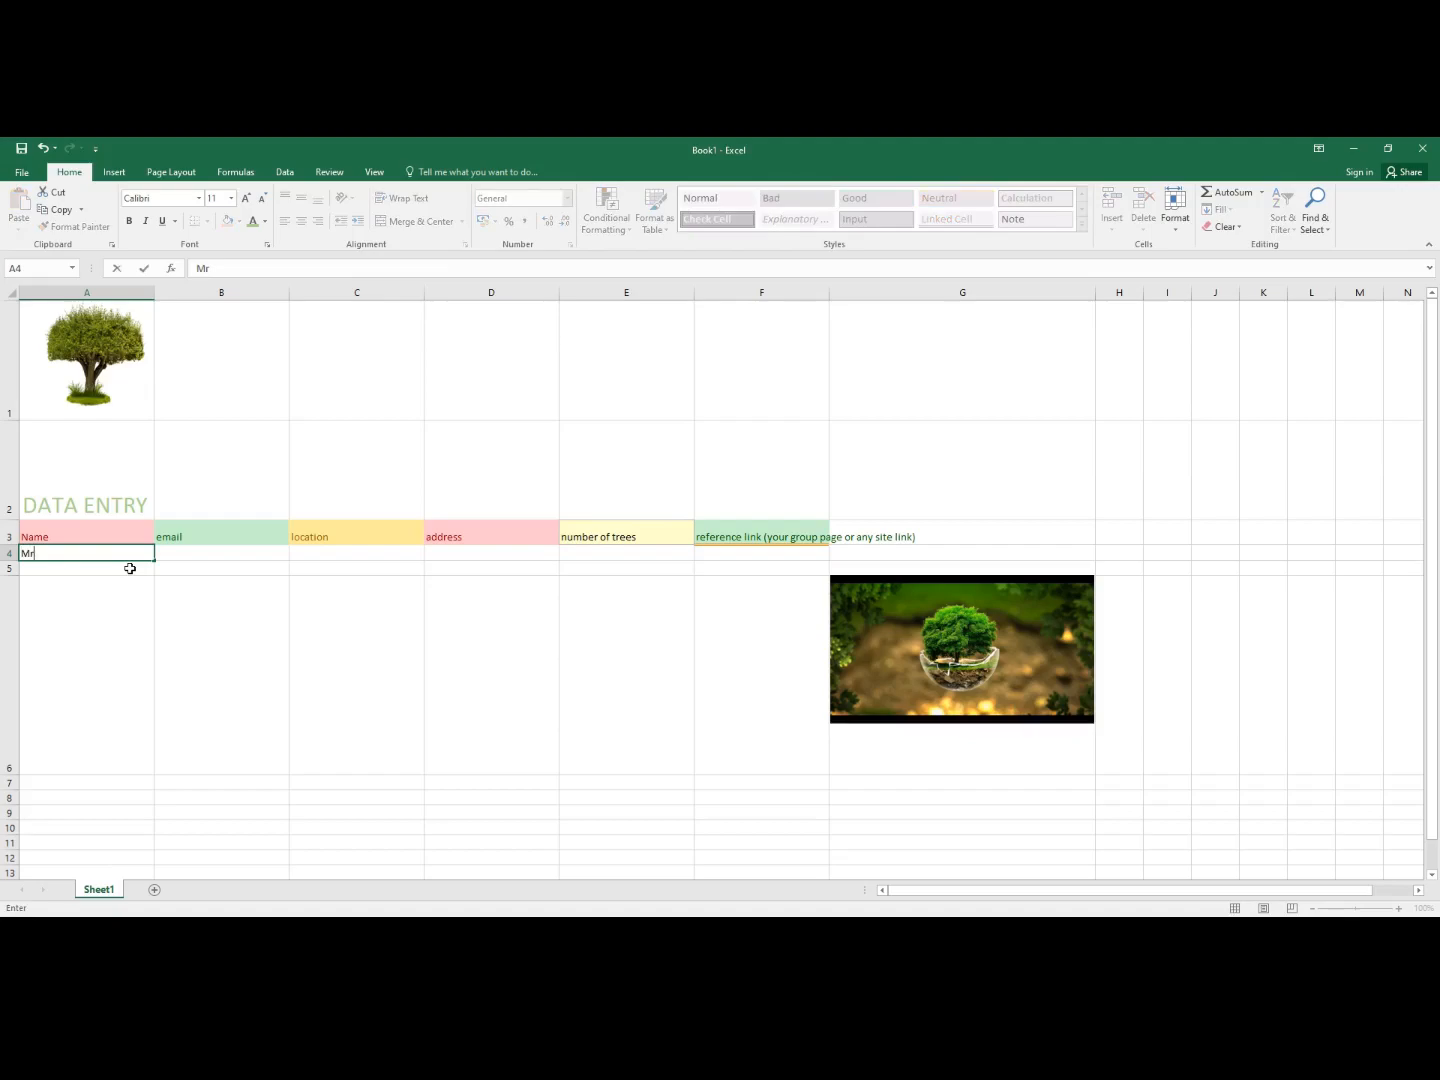
key("Return")
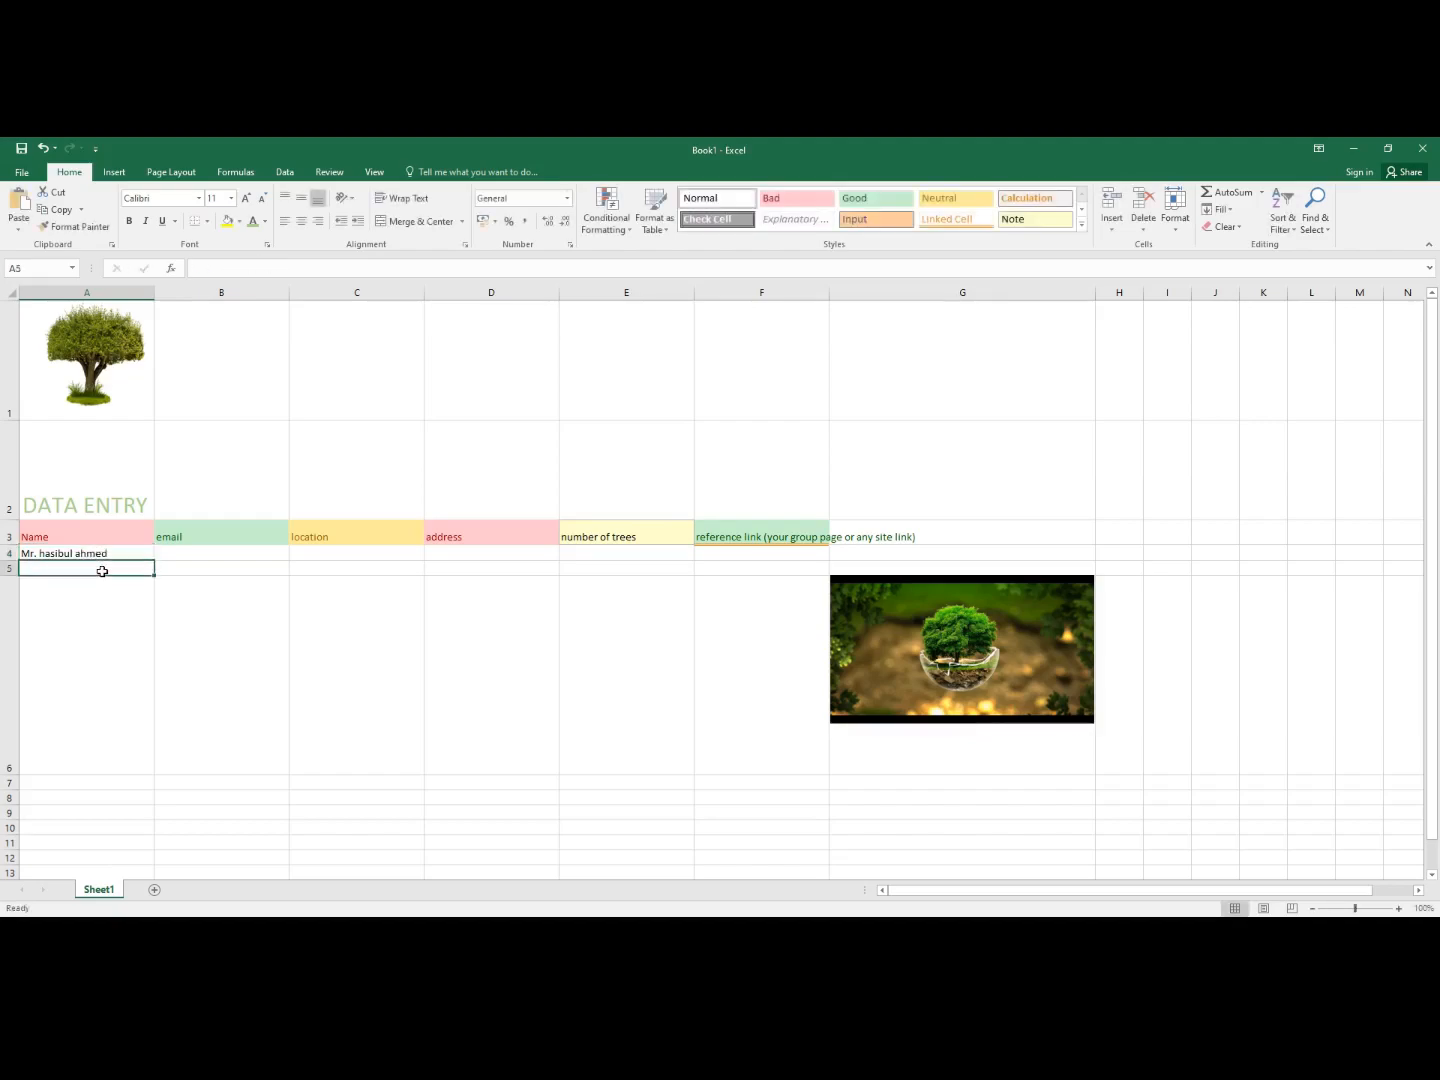
type("Mr")
key("Delete")
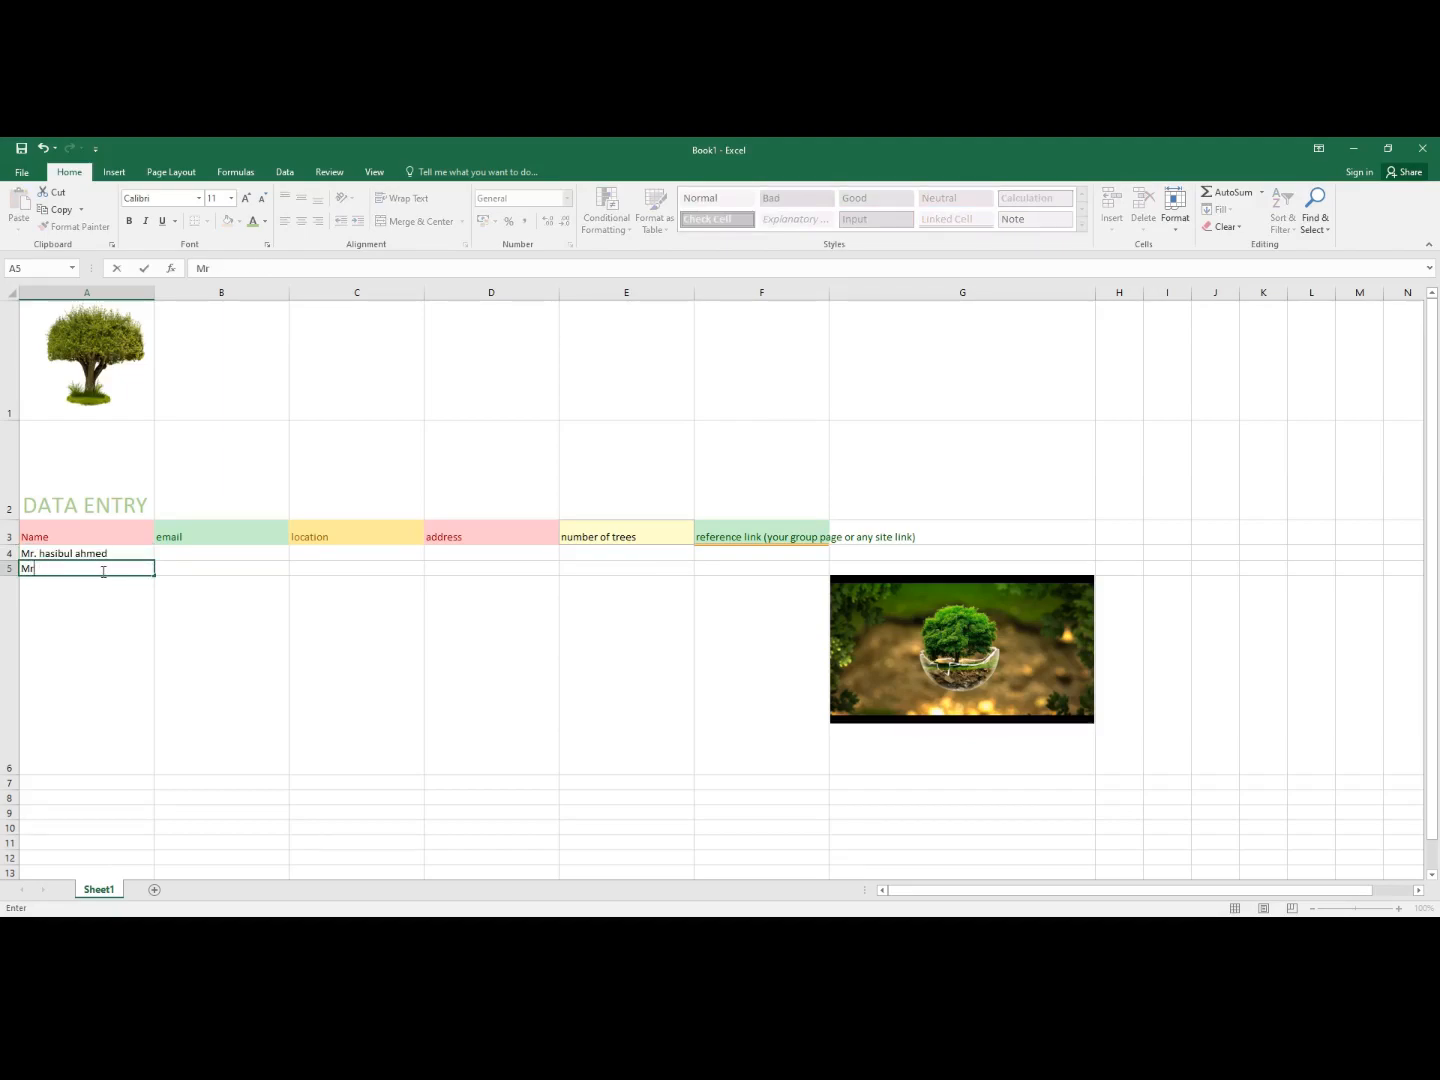
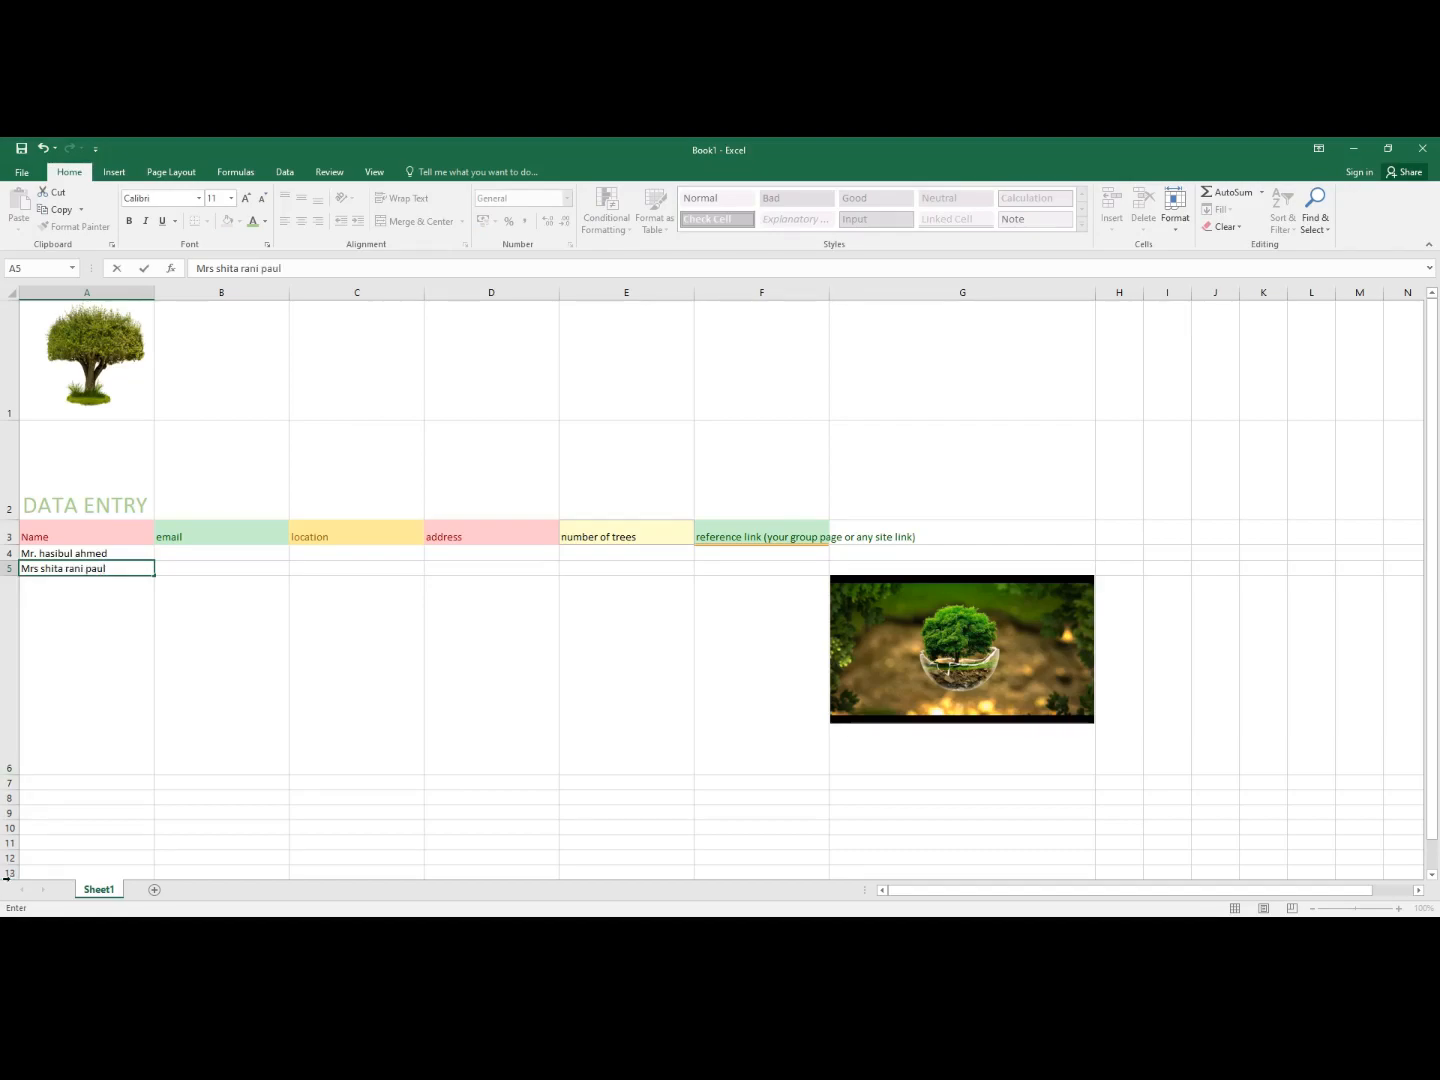
scroll(126, 688, "down", 3)
scroll(103, 615, "up", 5)
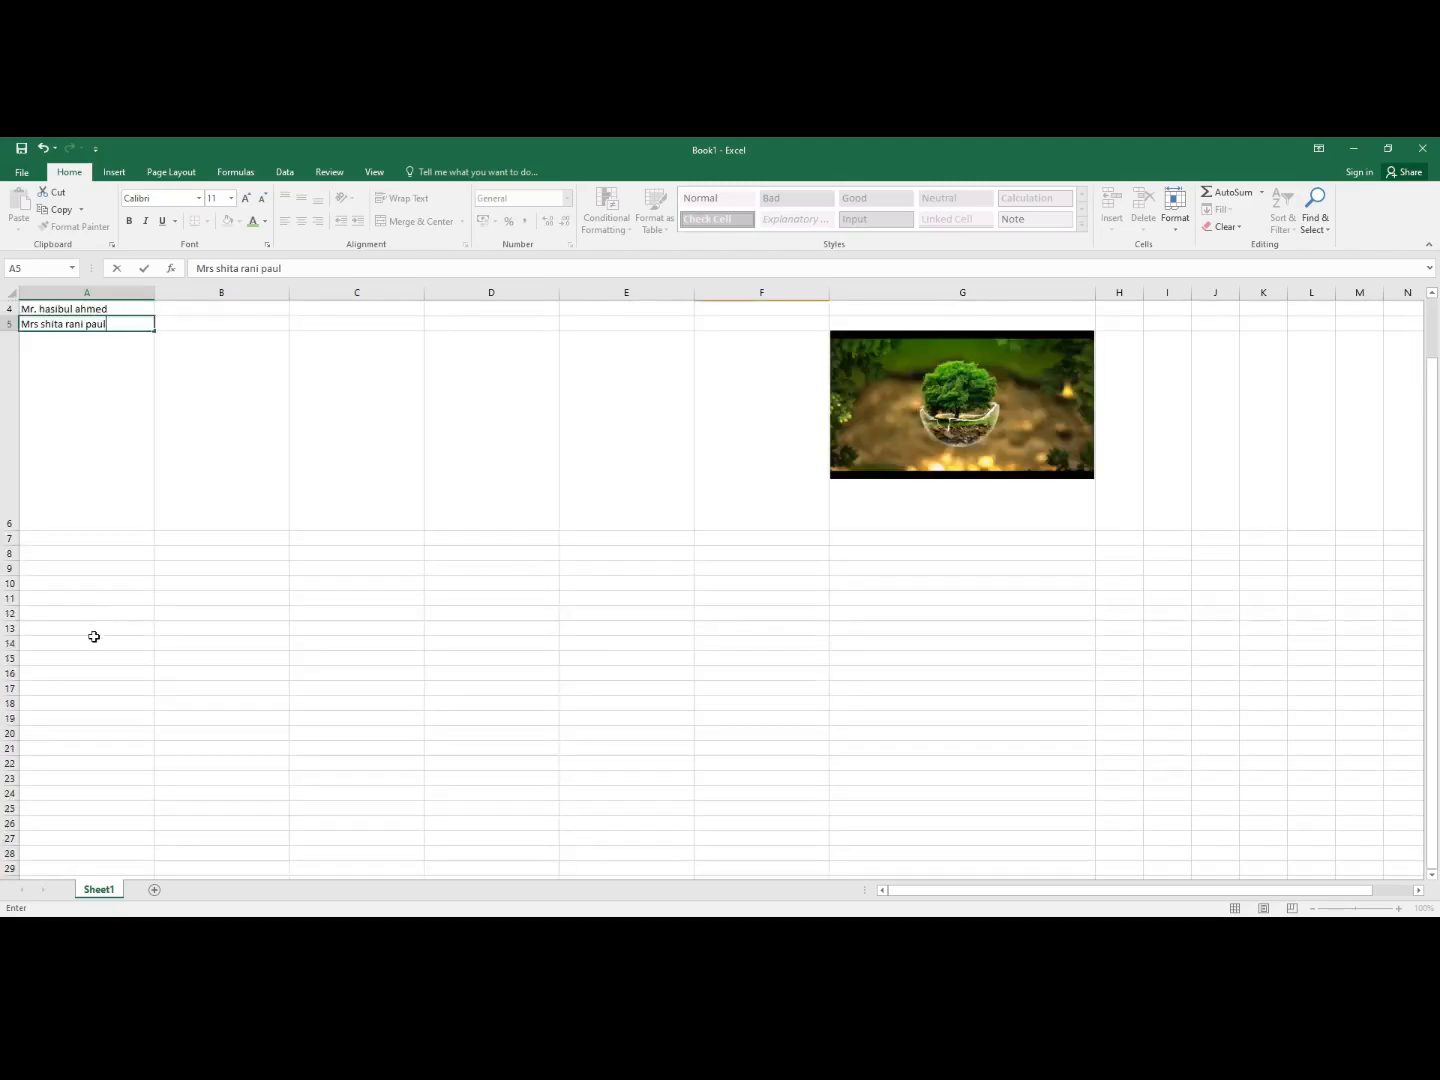
- Enter the next two people's full names in A7 and A8
left_click(63, 784)
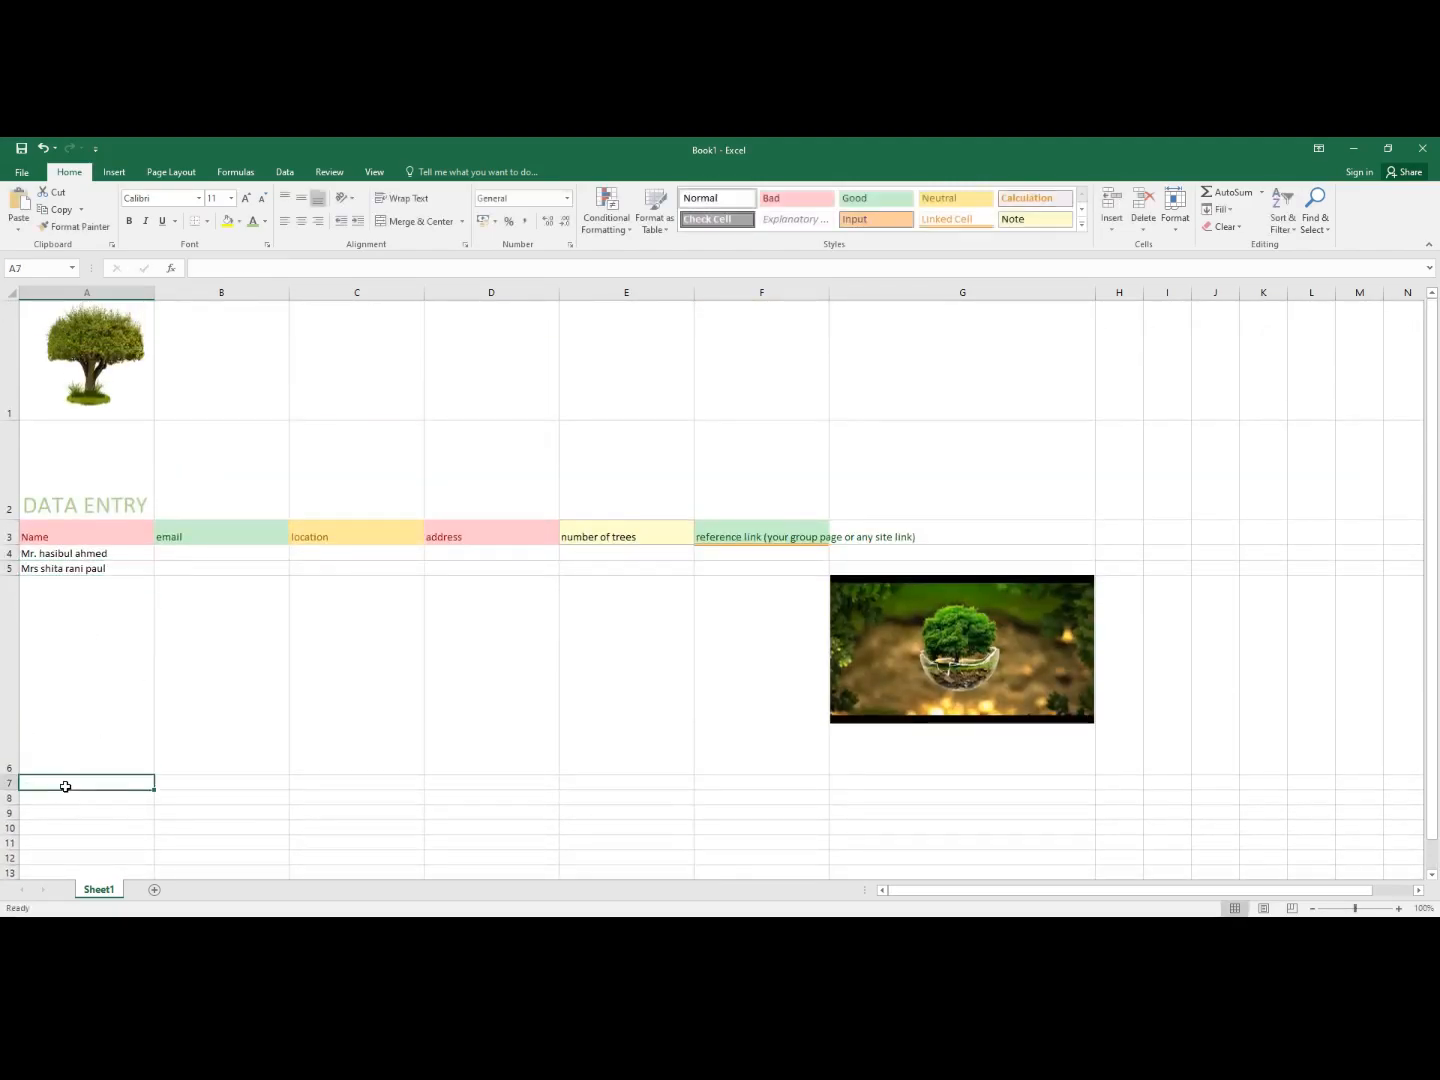
type("M")
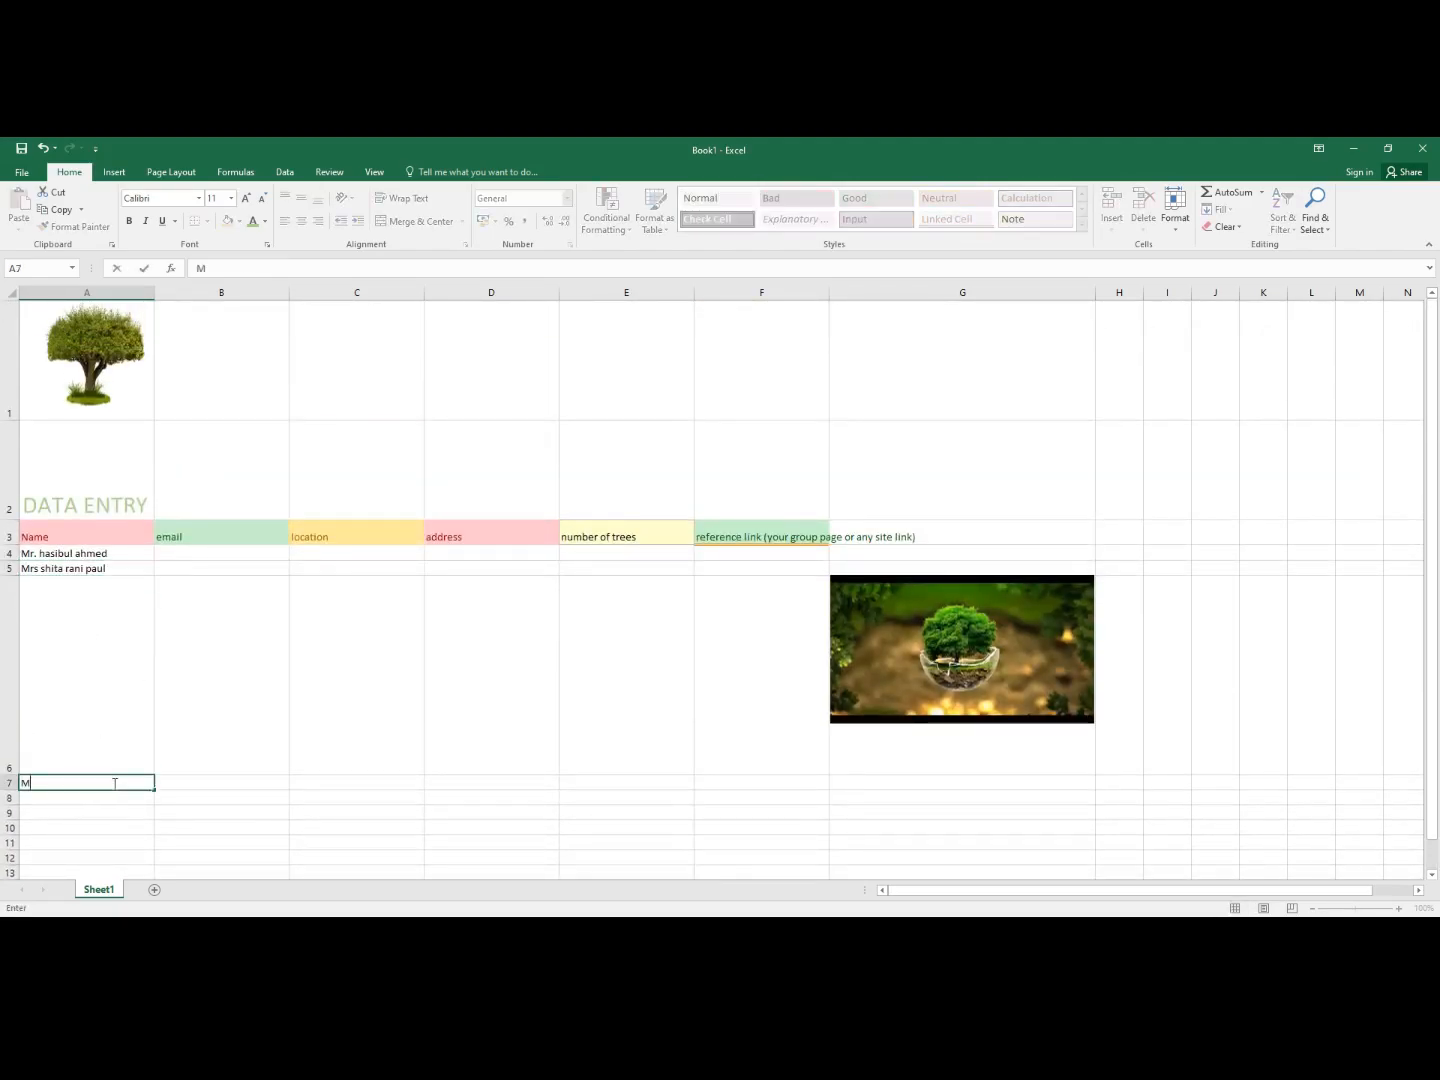
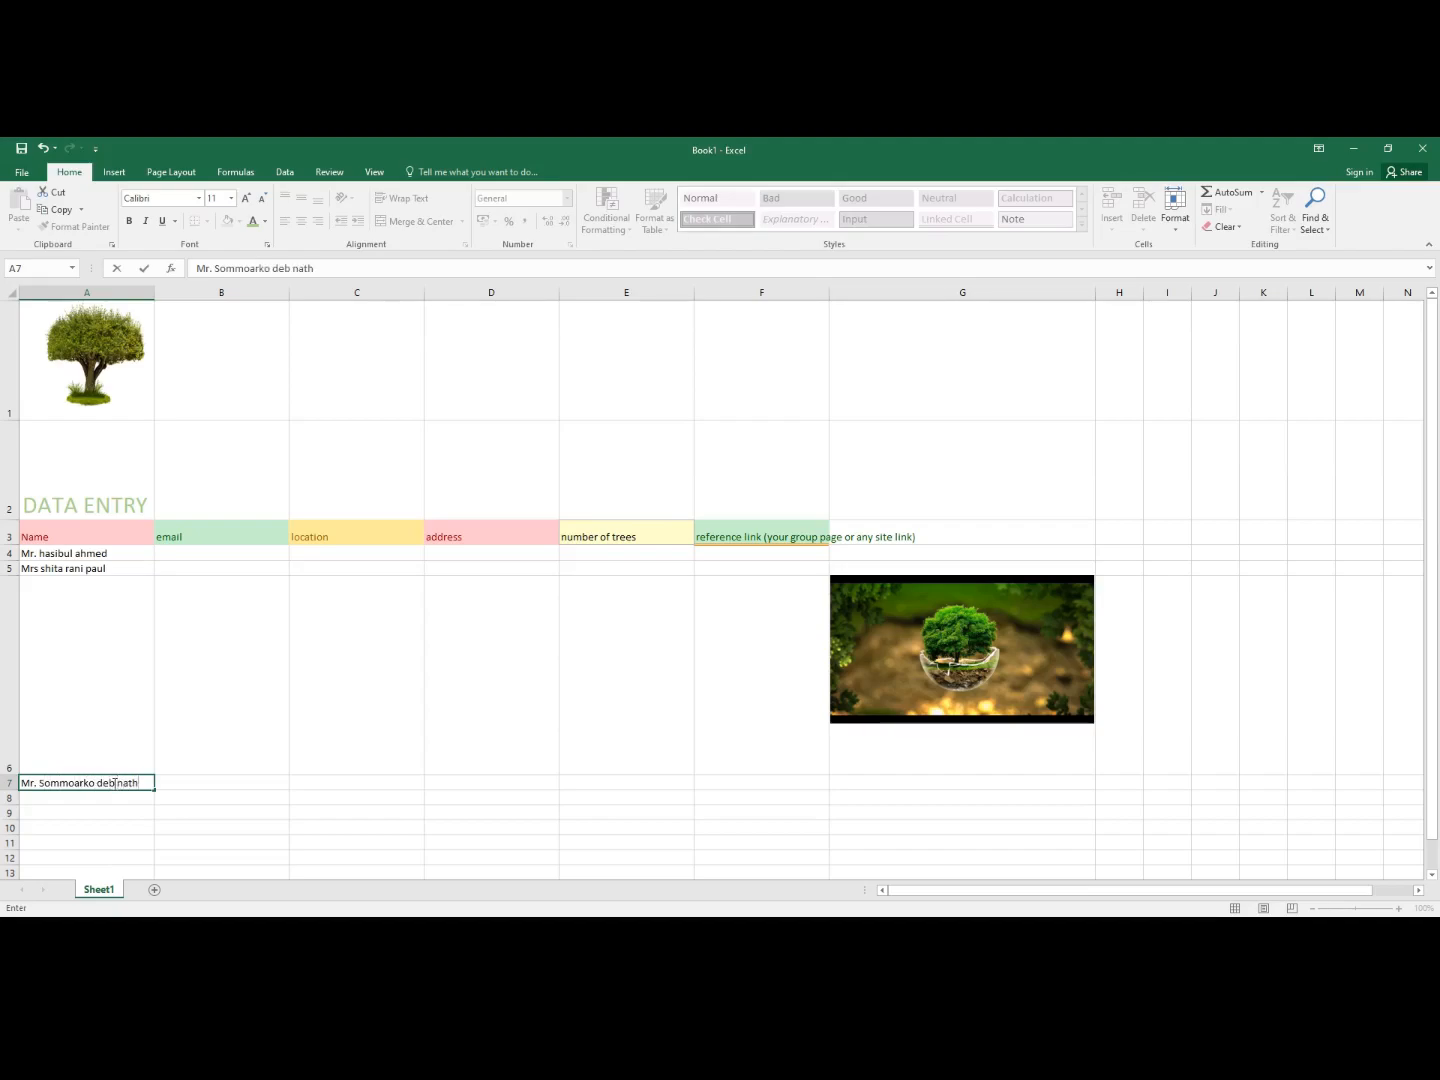
left_click(61, 800)
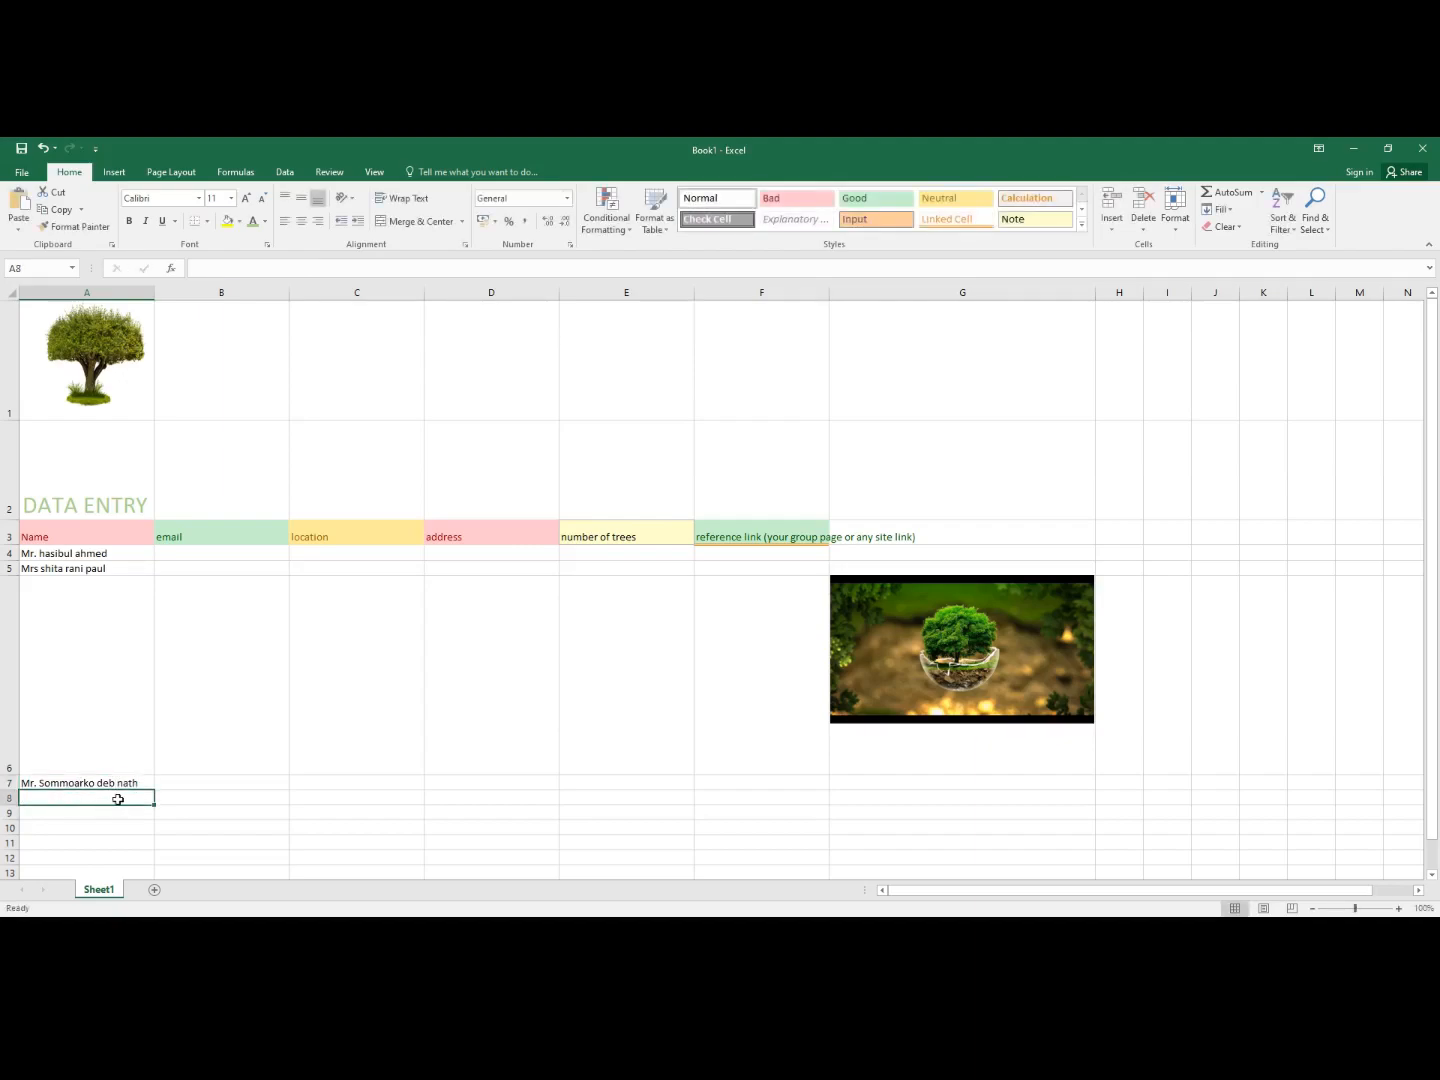
type("Mr. S")
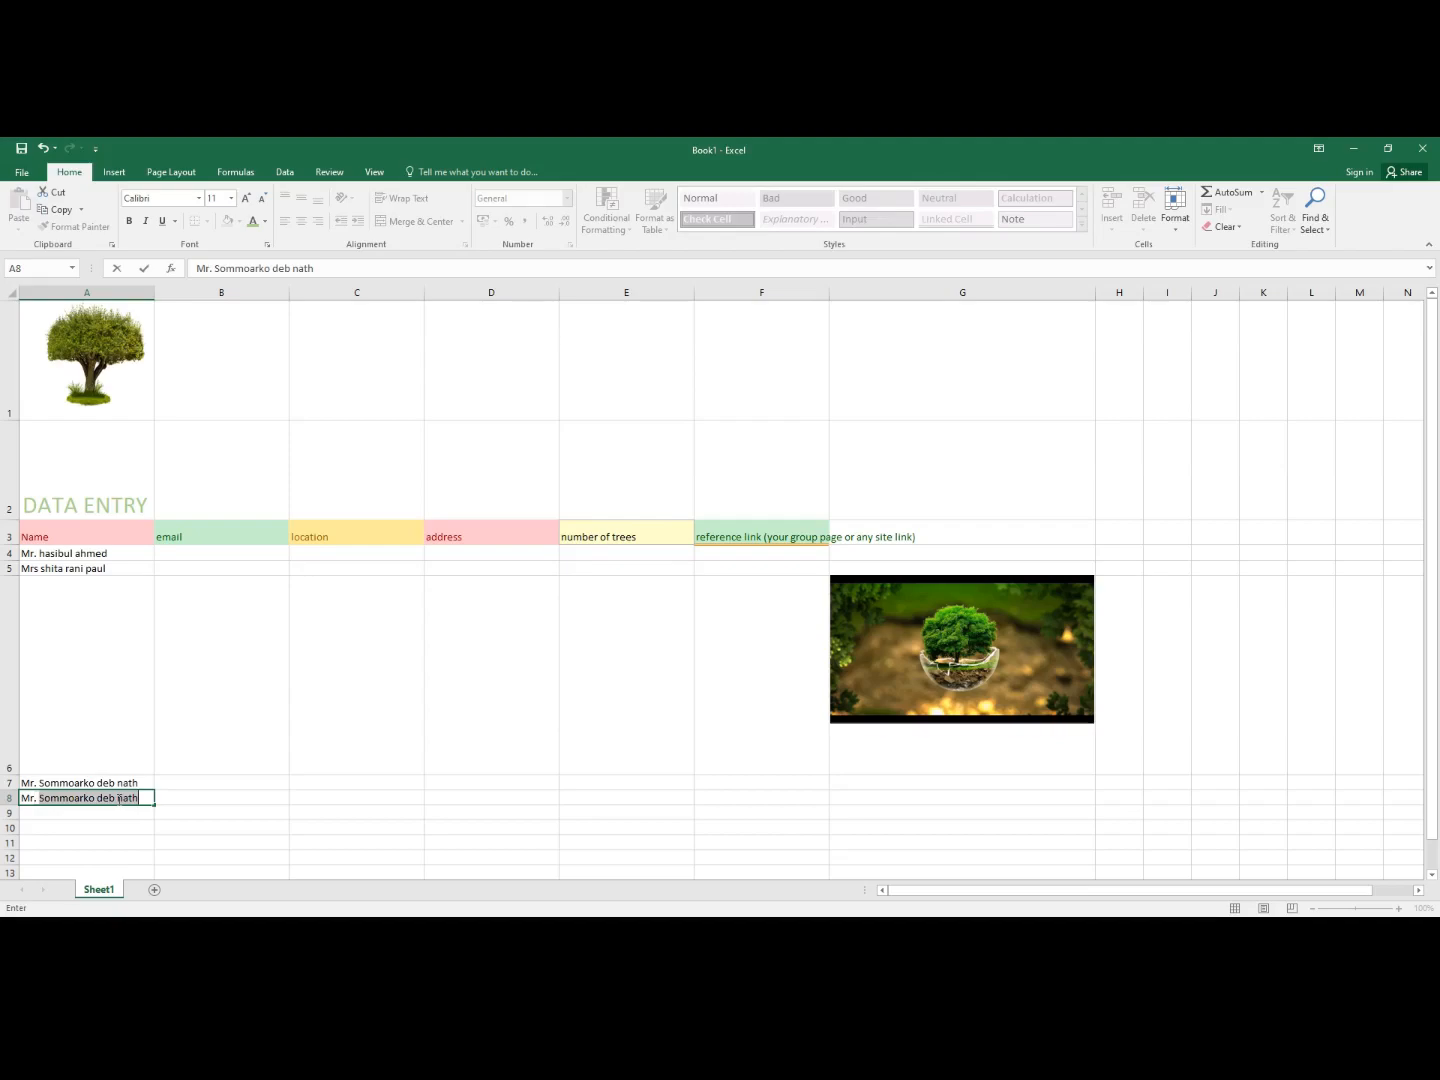
key("BackSpace")
key("BackSpace")
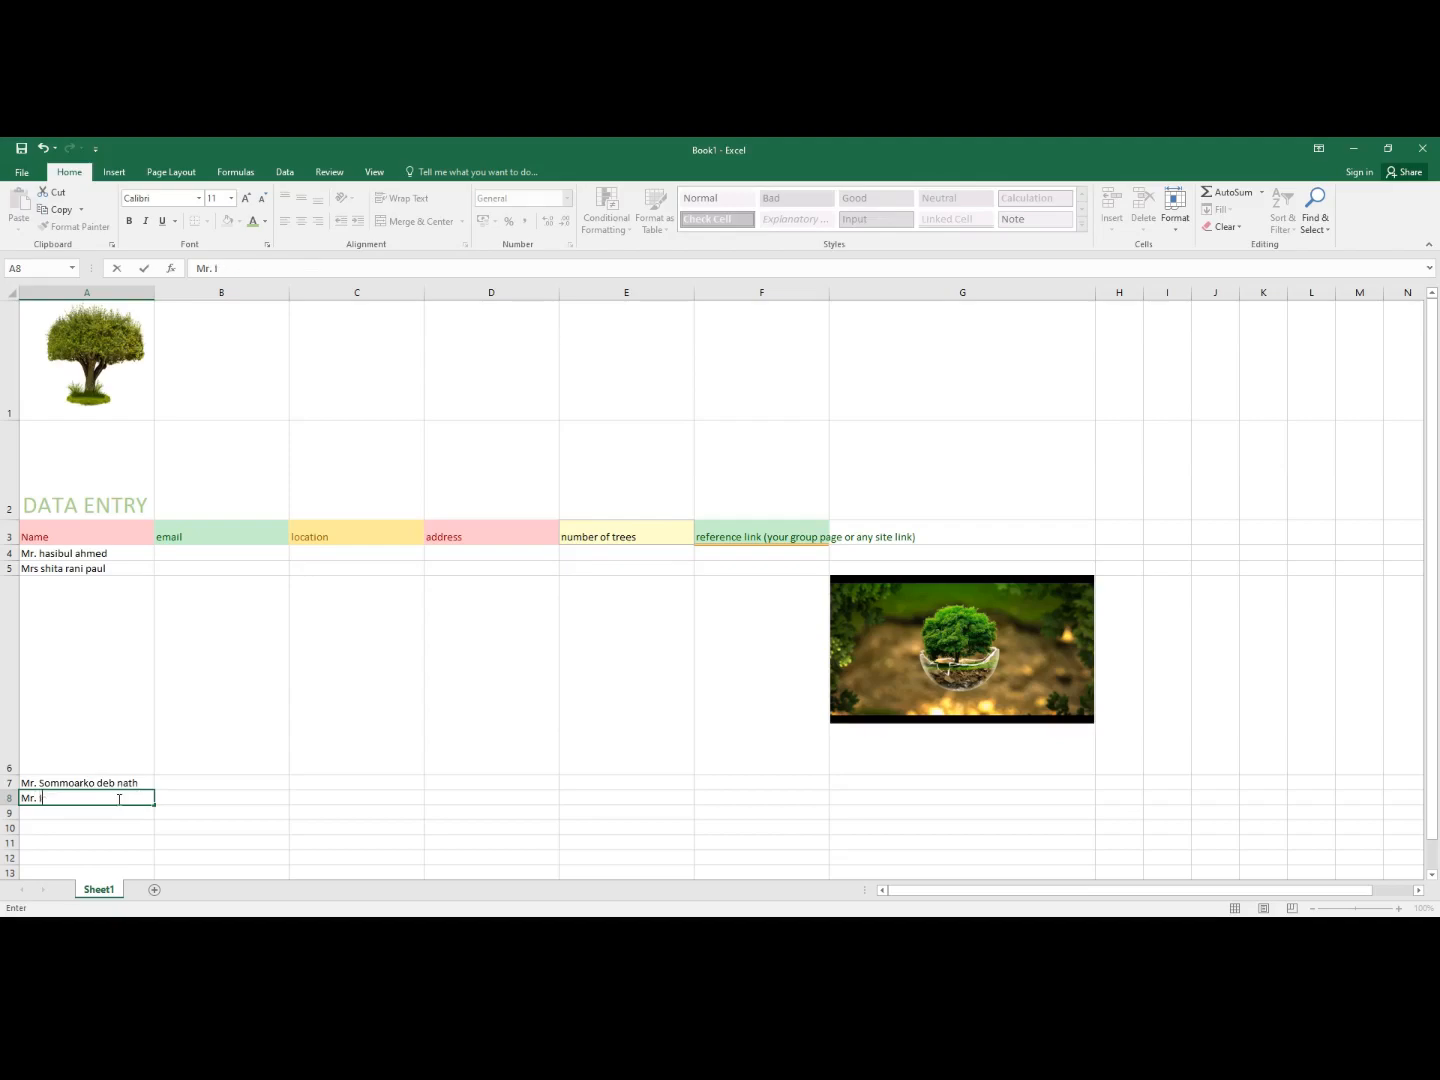
left_click(207, 555)
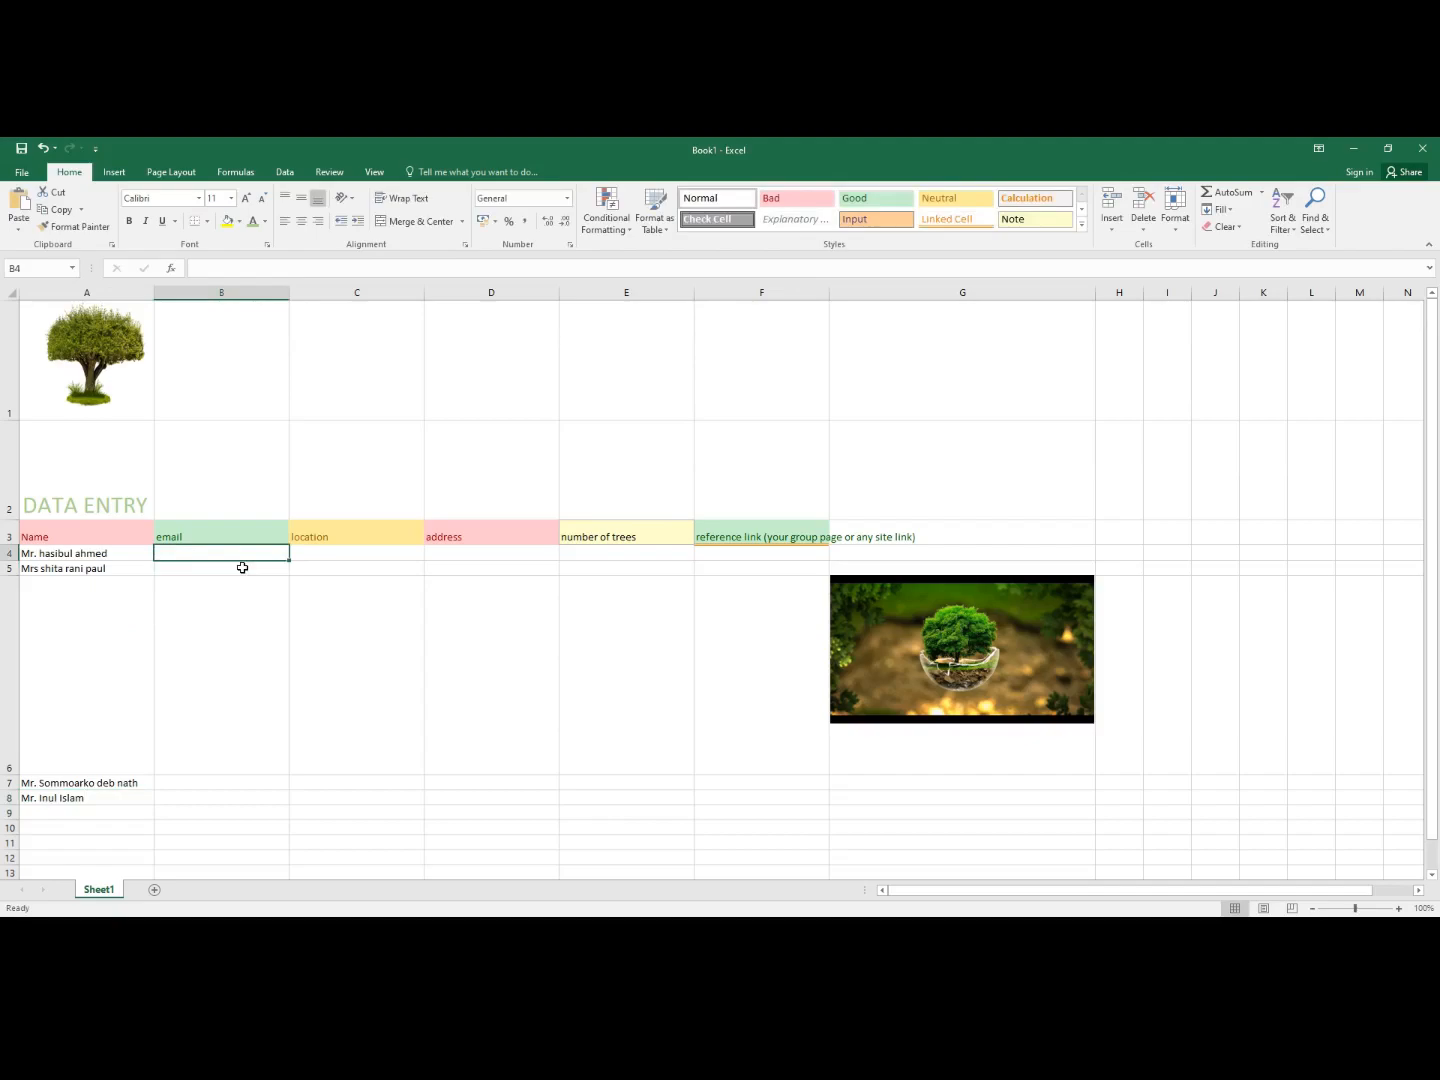
- Fill C4, C5, C7 and C8 with Shatkhira, Bagerhat, Bagerhat and Gopalgonj
left_click(313, 554)
type("Shatkhira")
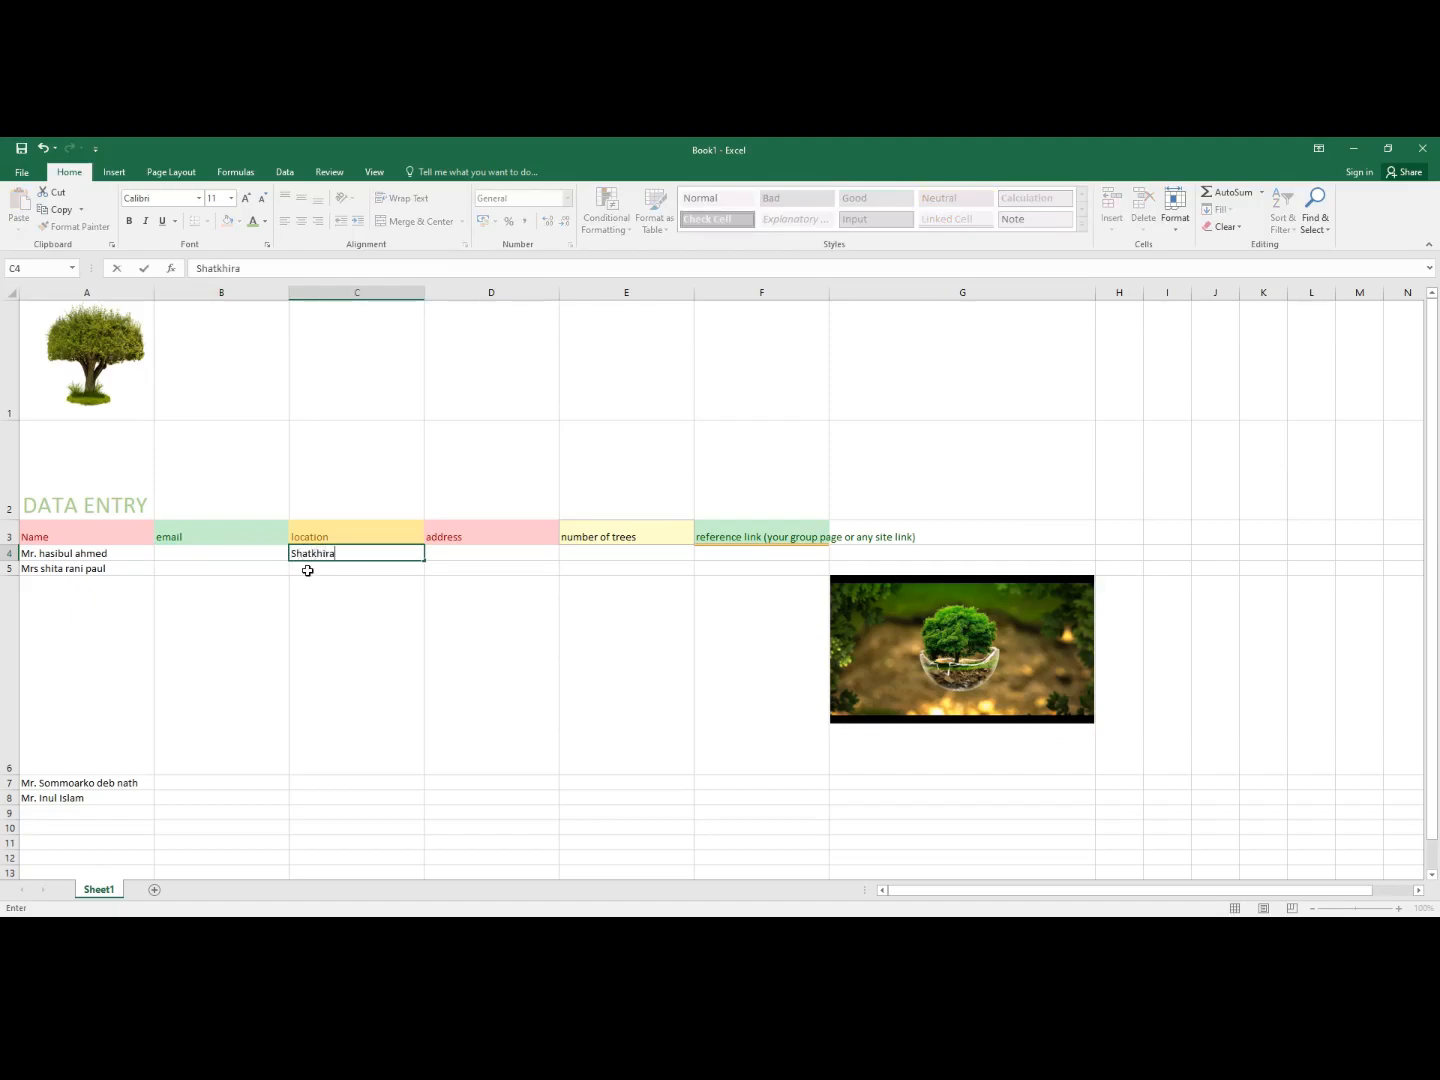
left_click(307, 570)
type("Bagerhat")
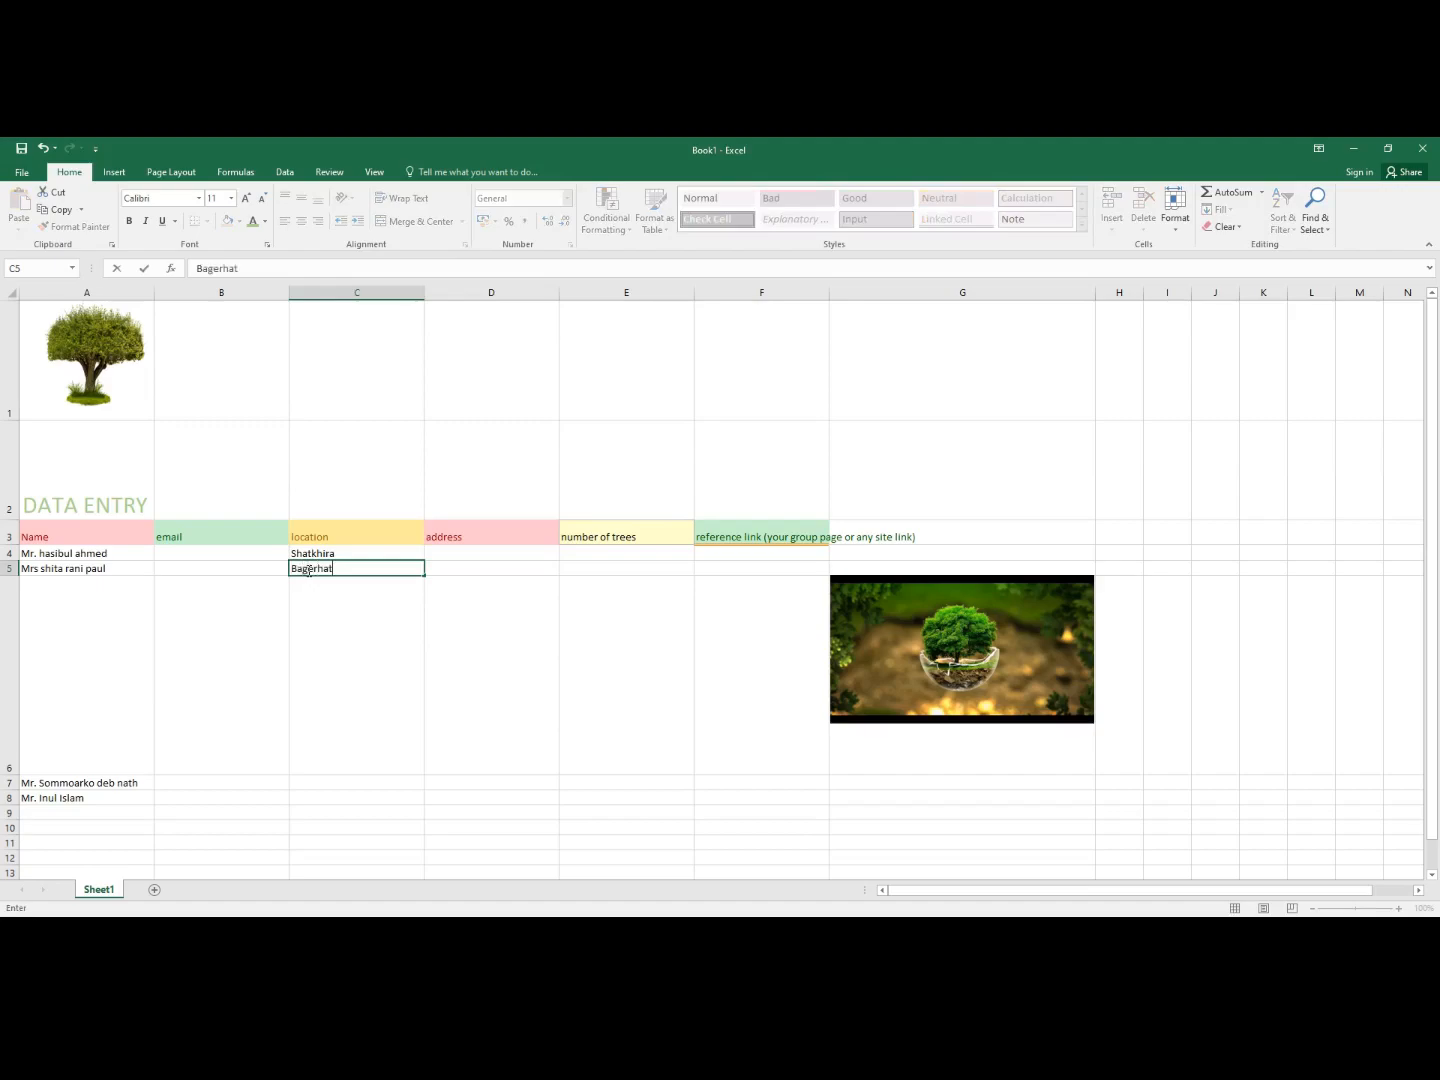
left_click(309, 782)
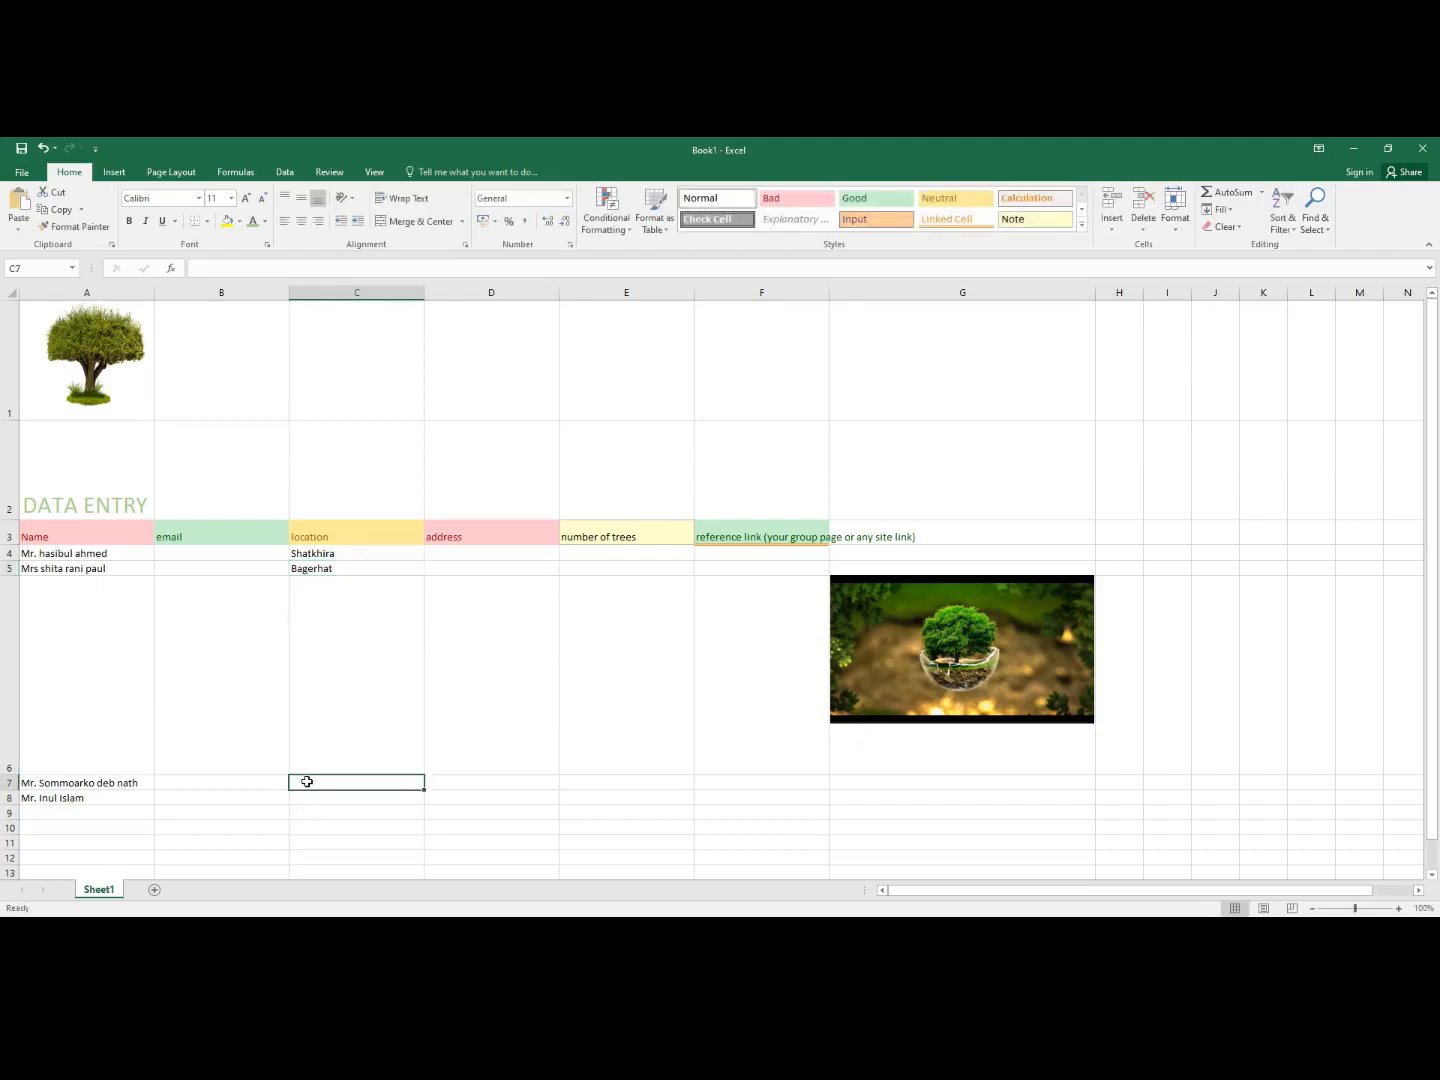
type("Bagerhat")
left_click(309, 798)
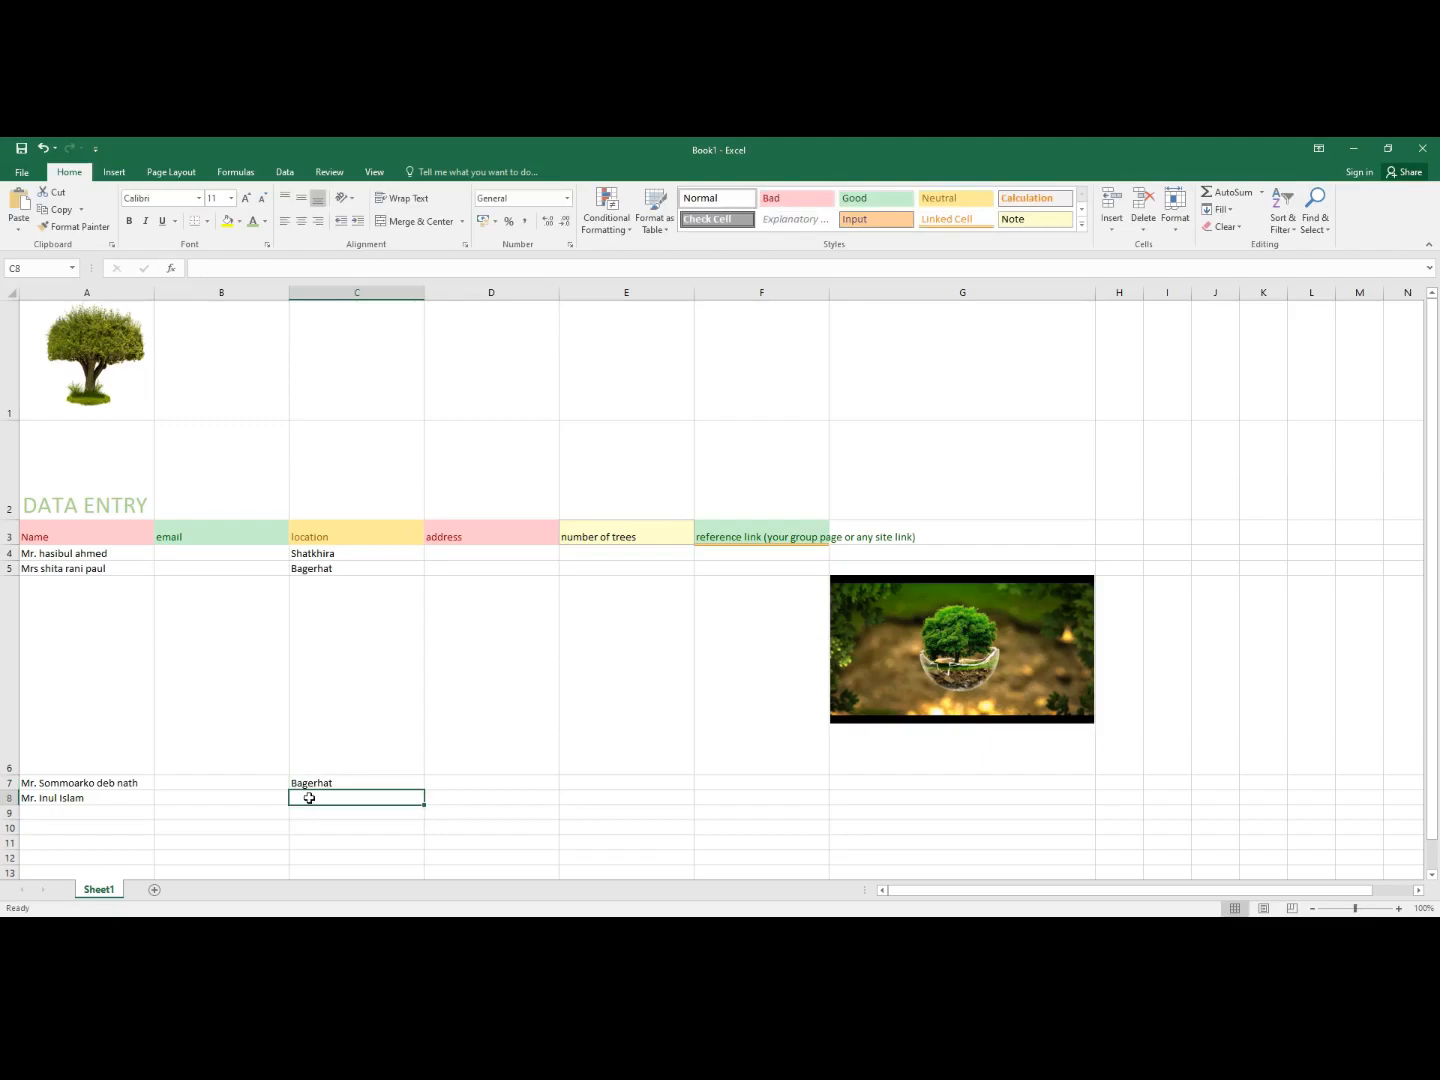
type("Gopalgonj")
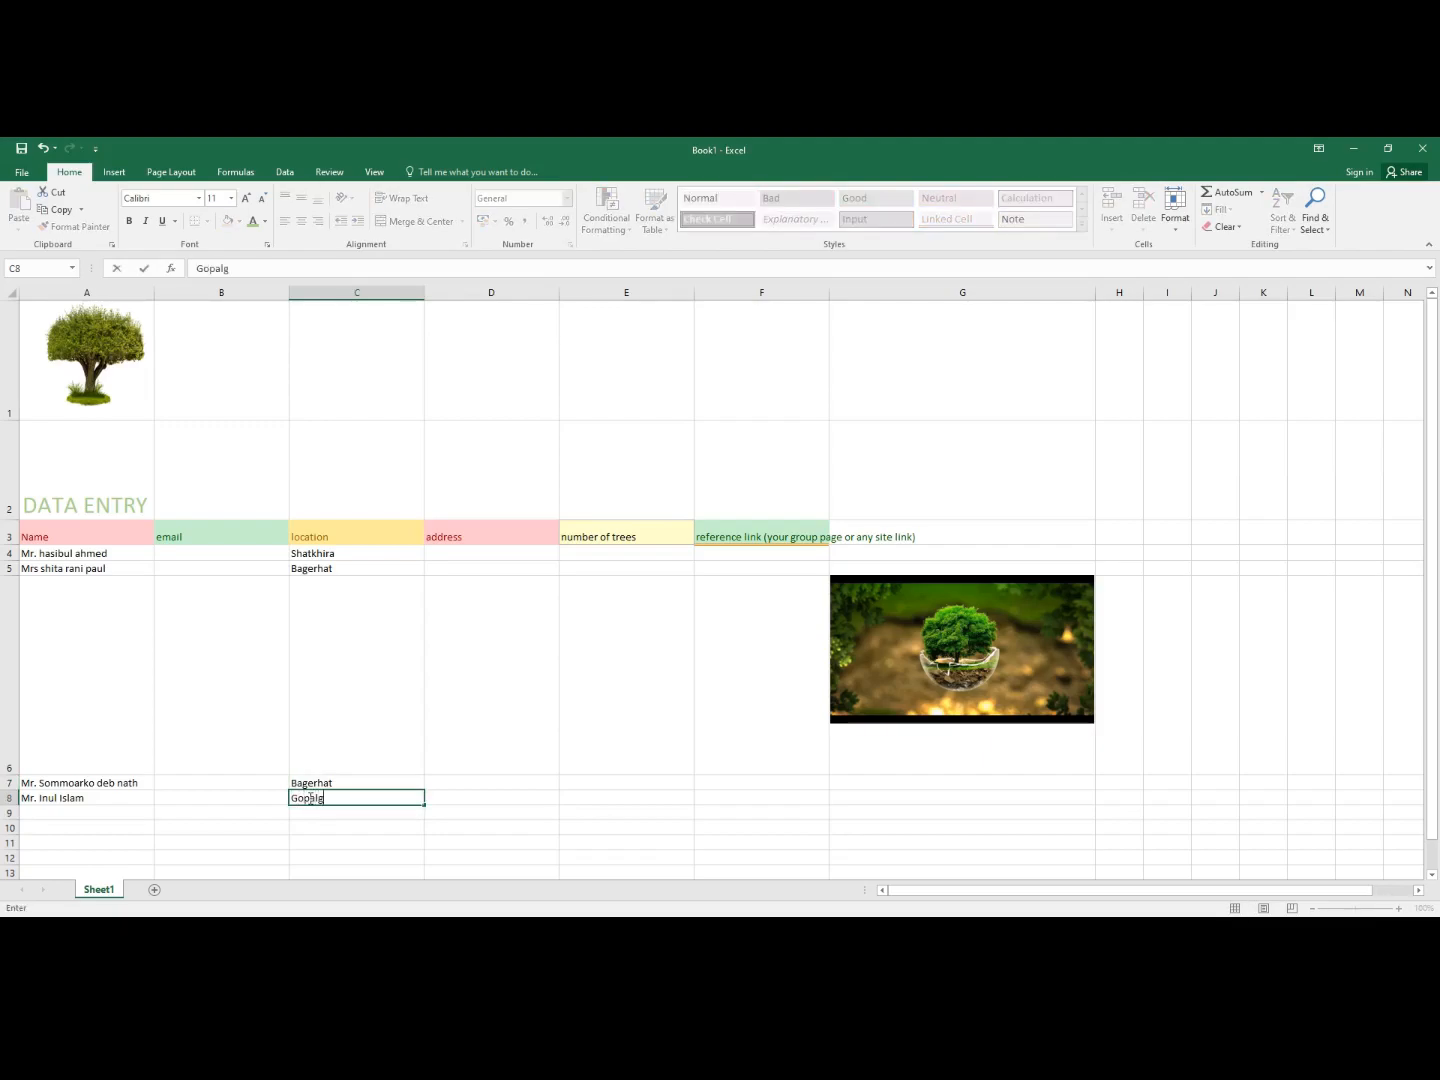
left_click(455, 553)
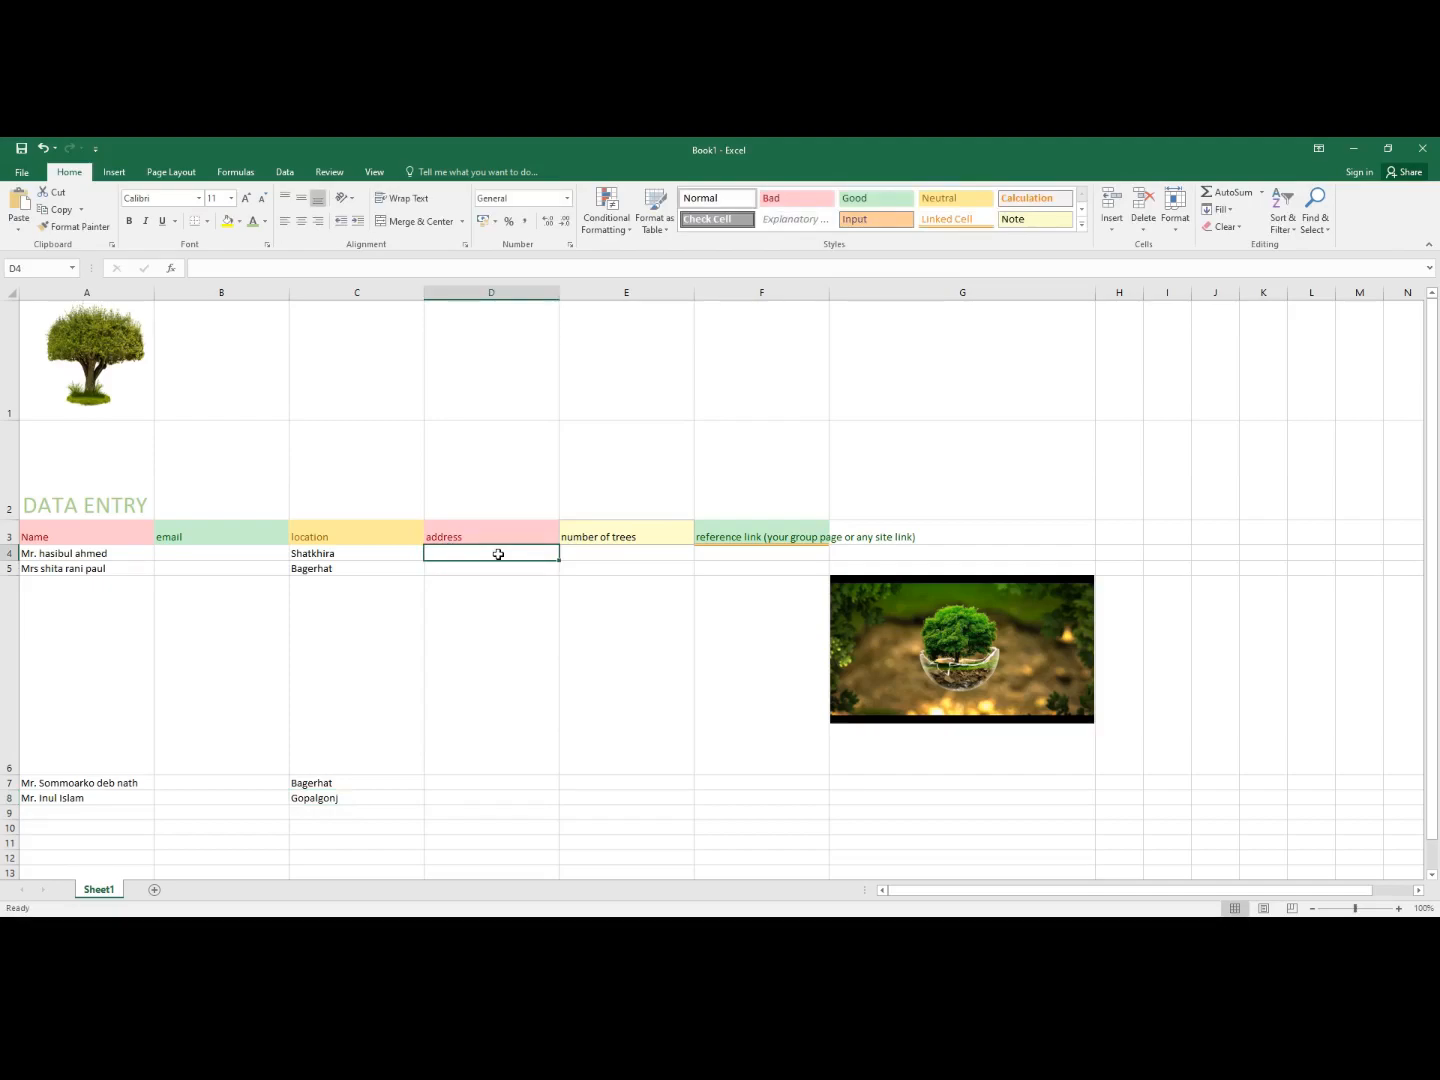
- Enter addresses Bagerhat, Khulna, Khulna and Khulna in D4, D5, D7 and D8
type("Bagert")
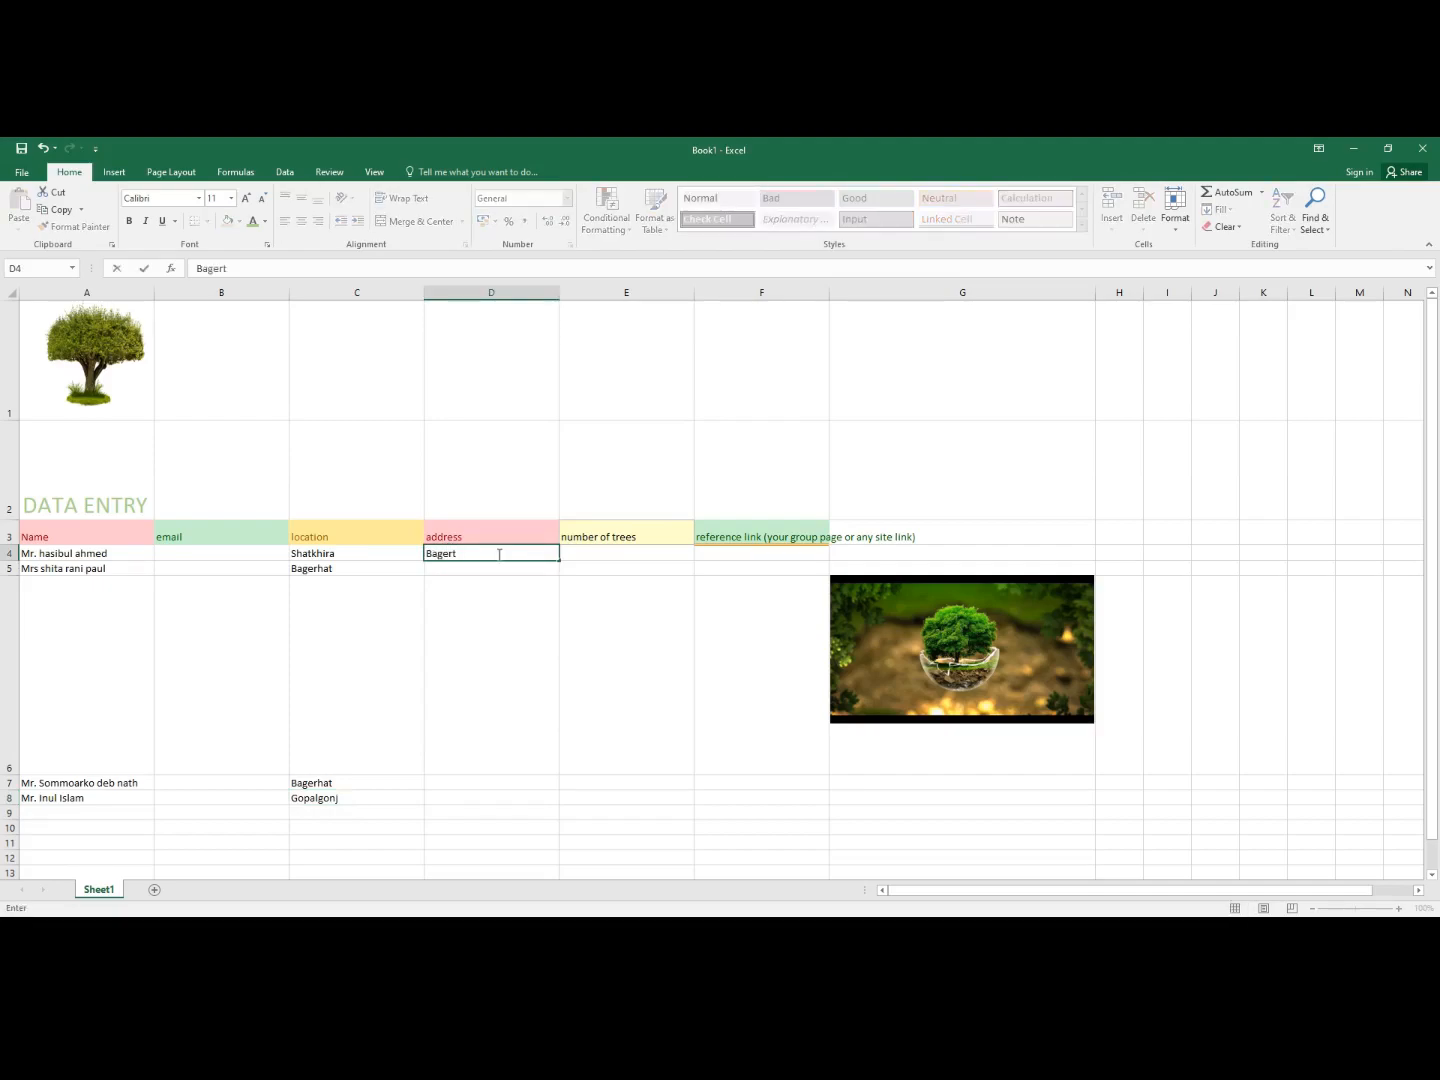
key("BackSpace")
type("hat")
right_click(499, 554)
left_click(432, 566)
double_click(438, 569)
type("Khulna")
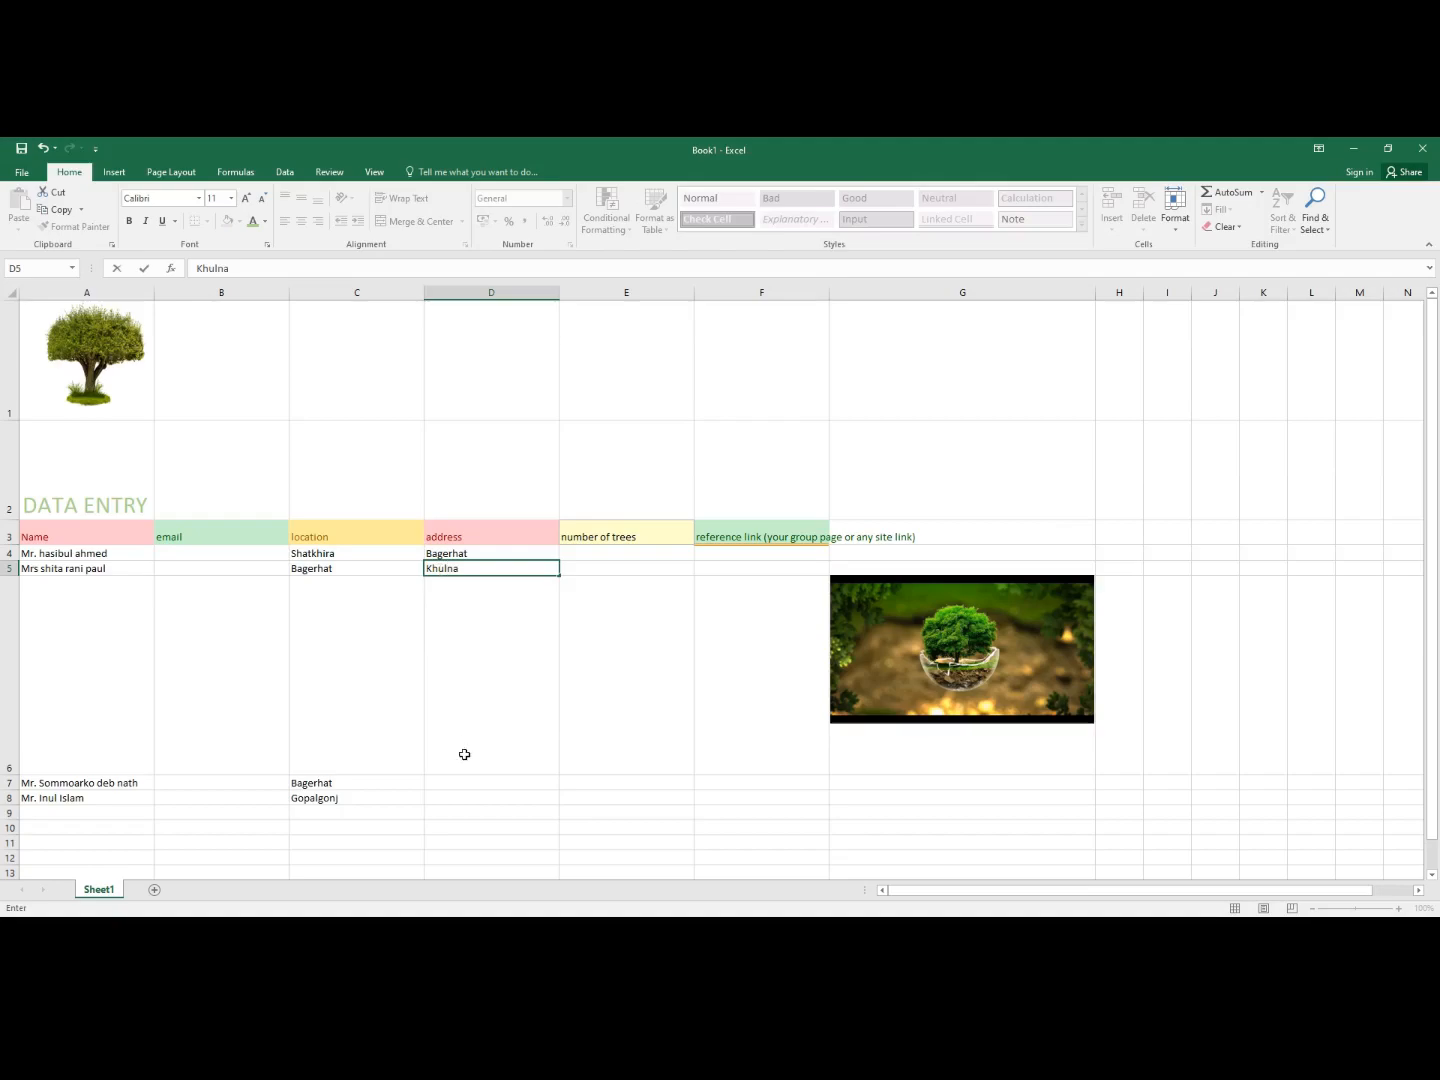
left_click(442, 785)
type("Khulna")
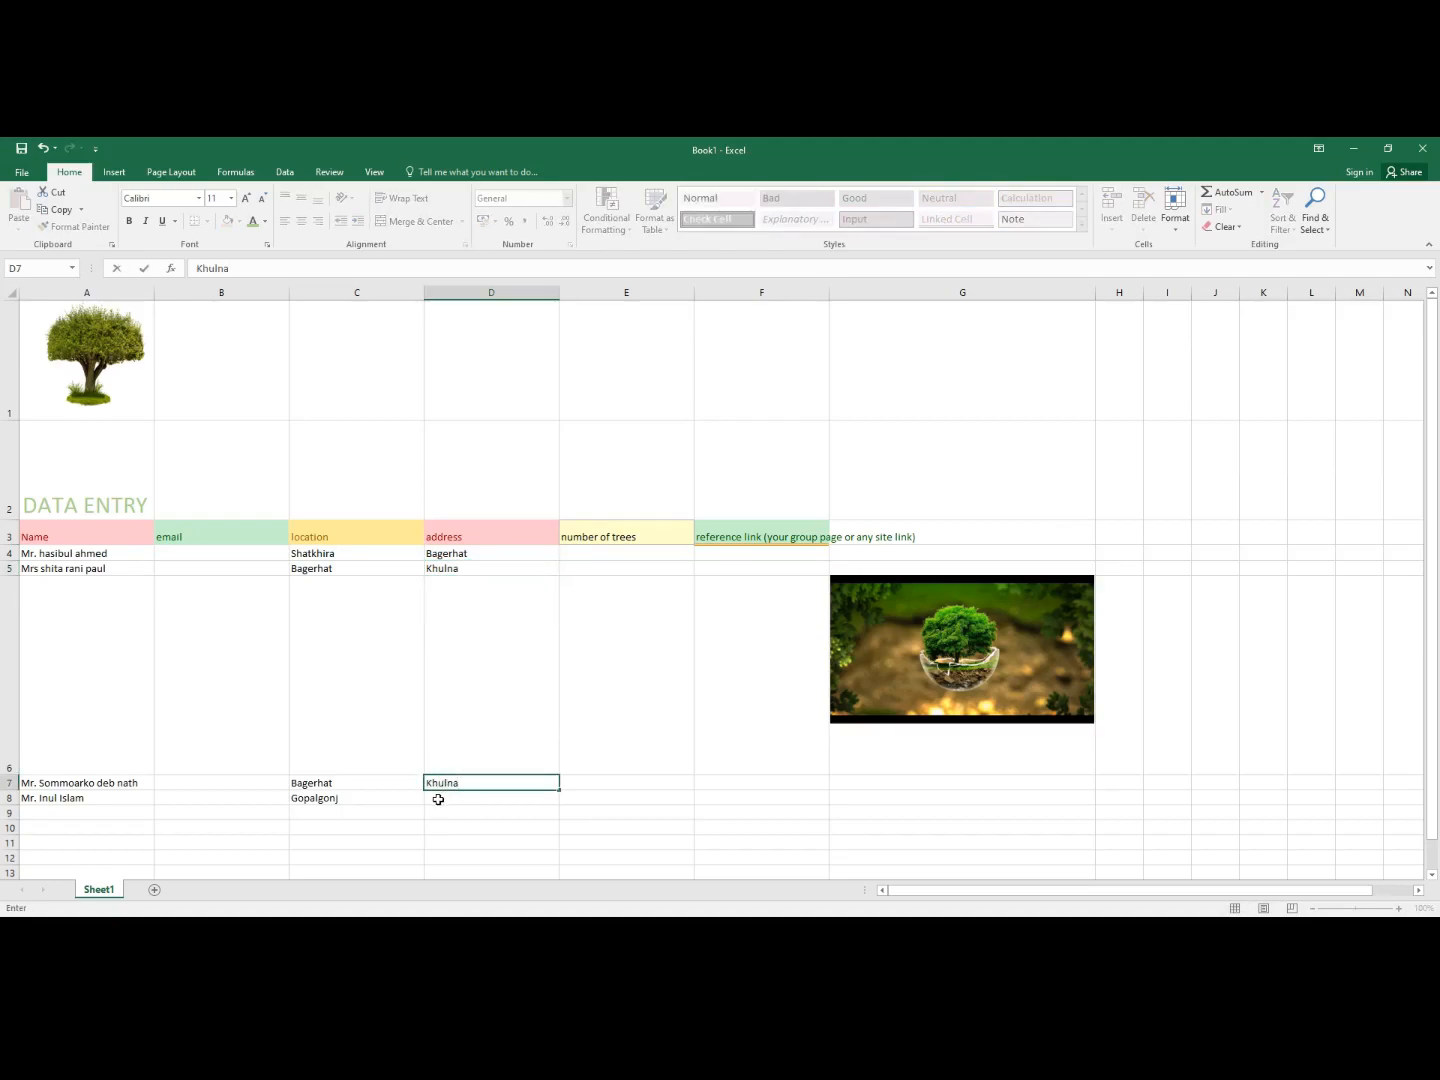
left_click(438, 799)
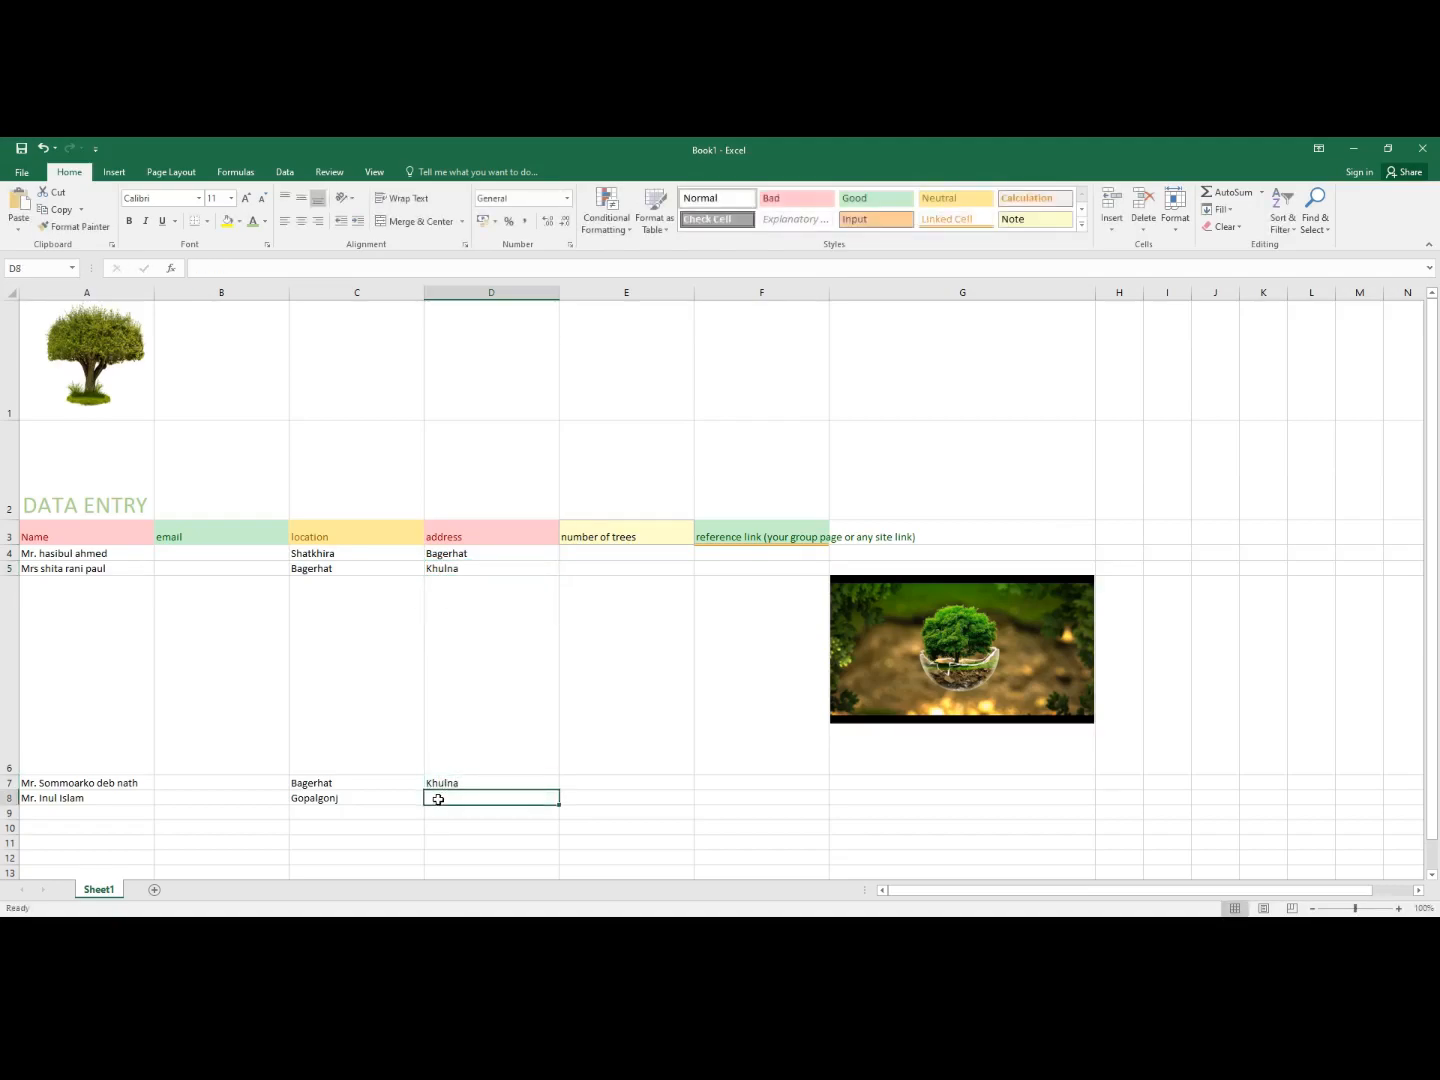
type("Khulna")
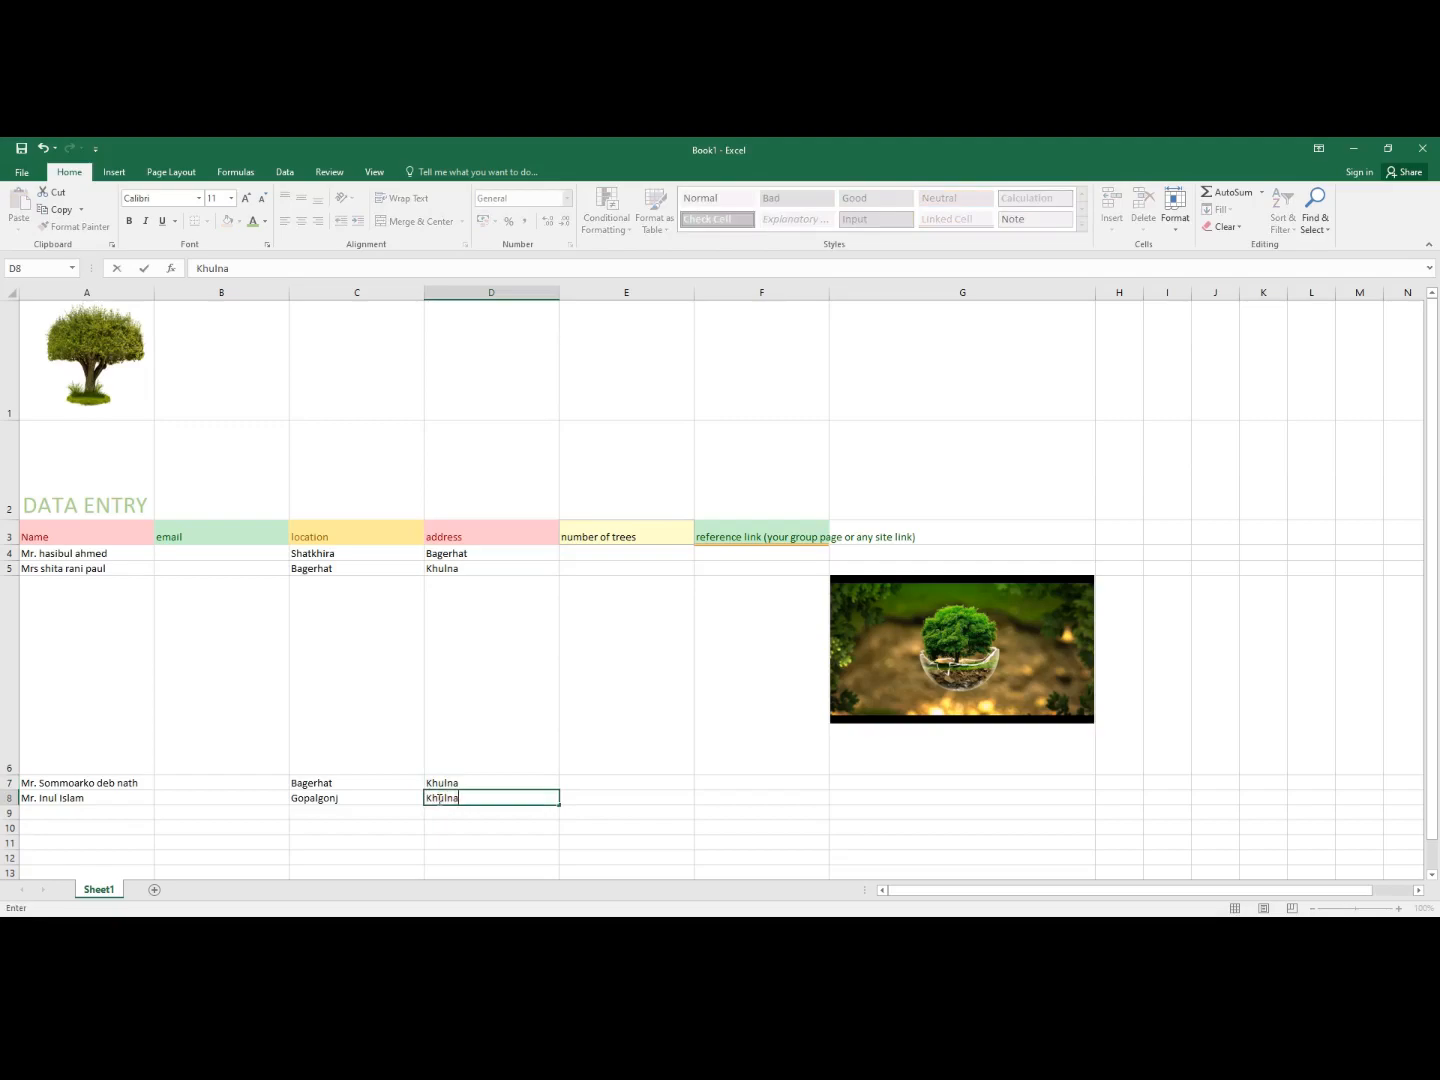
- Append '(permanent adds)' to the address header in D3
left_click(471, 542)
double_click(463, 538)
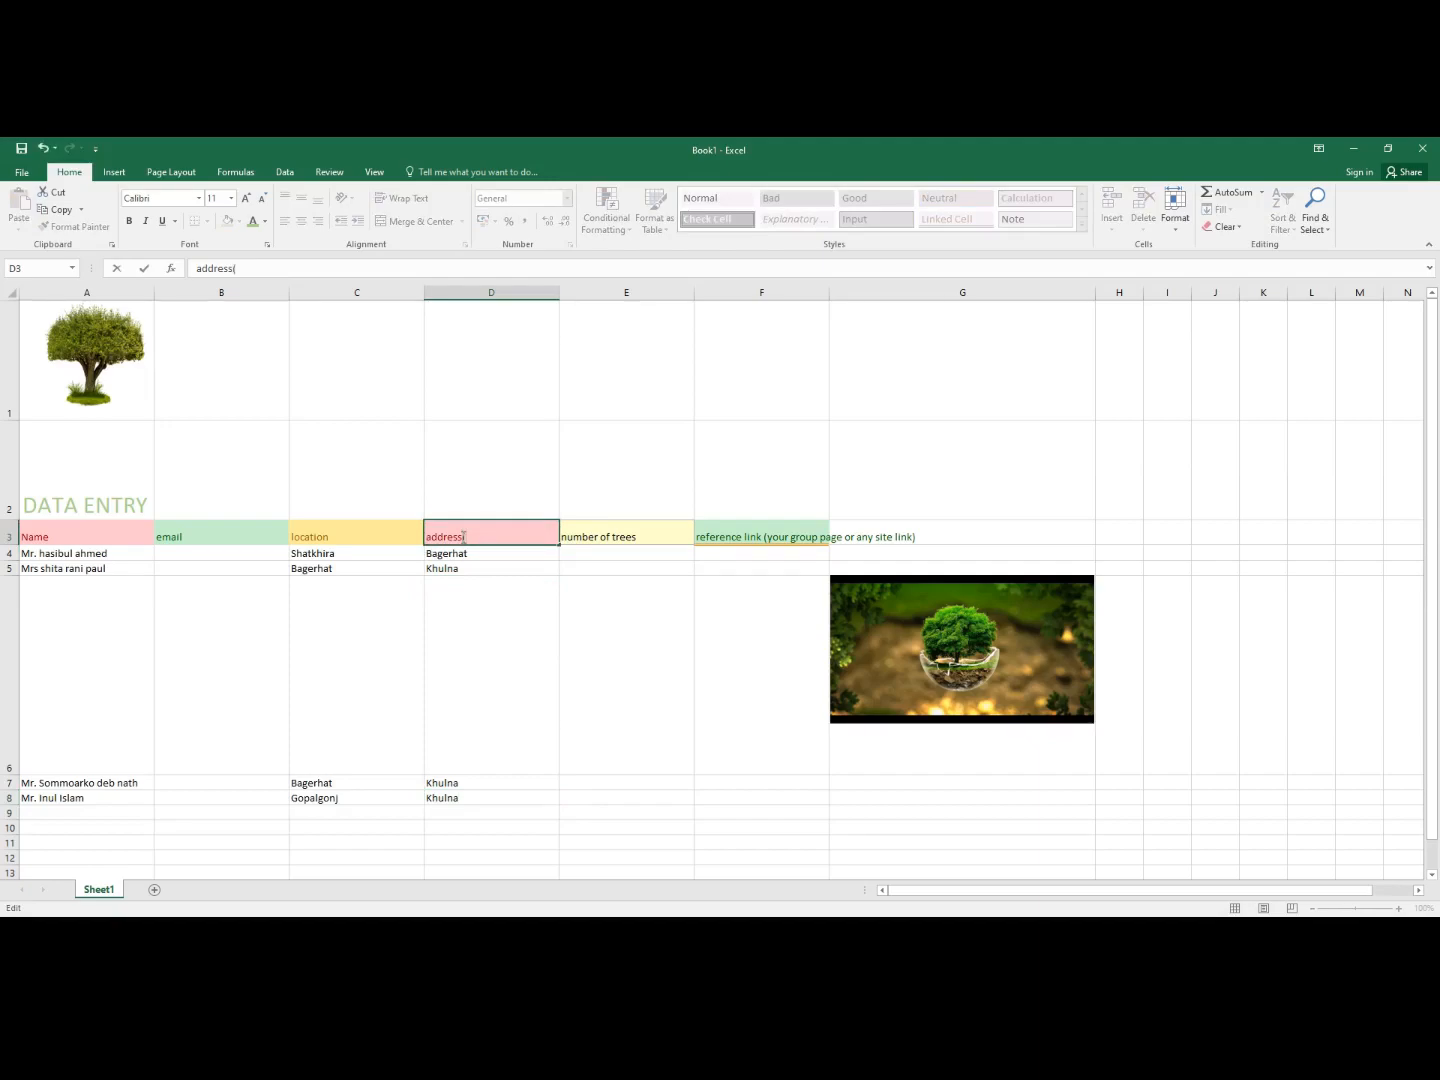
type("(permanent adds")
- Enter tree counts 10000 in E4 and 1200 in E5
left_click(603, 553)
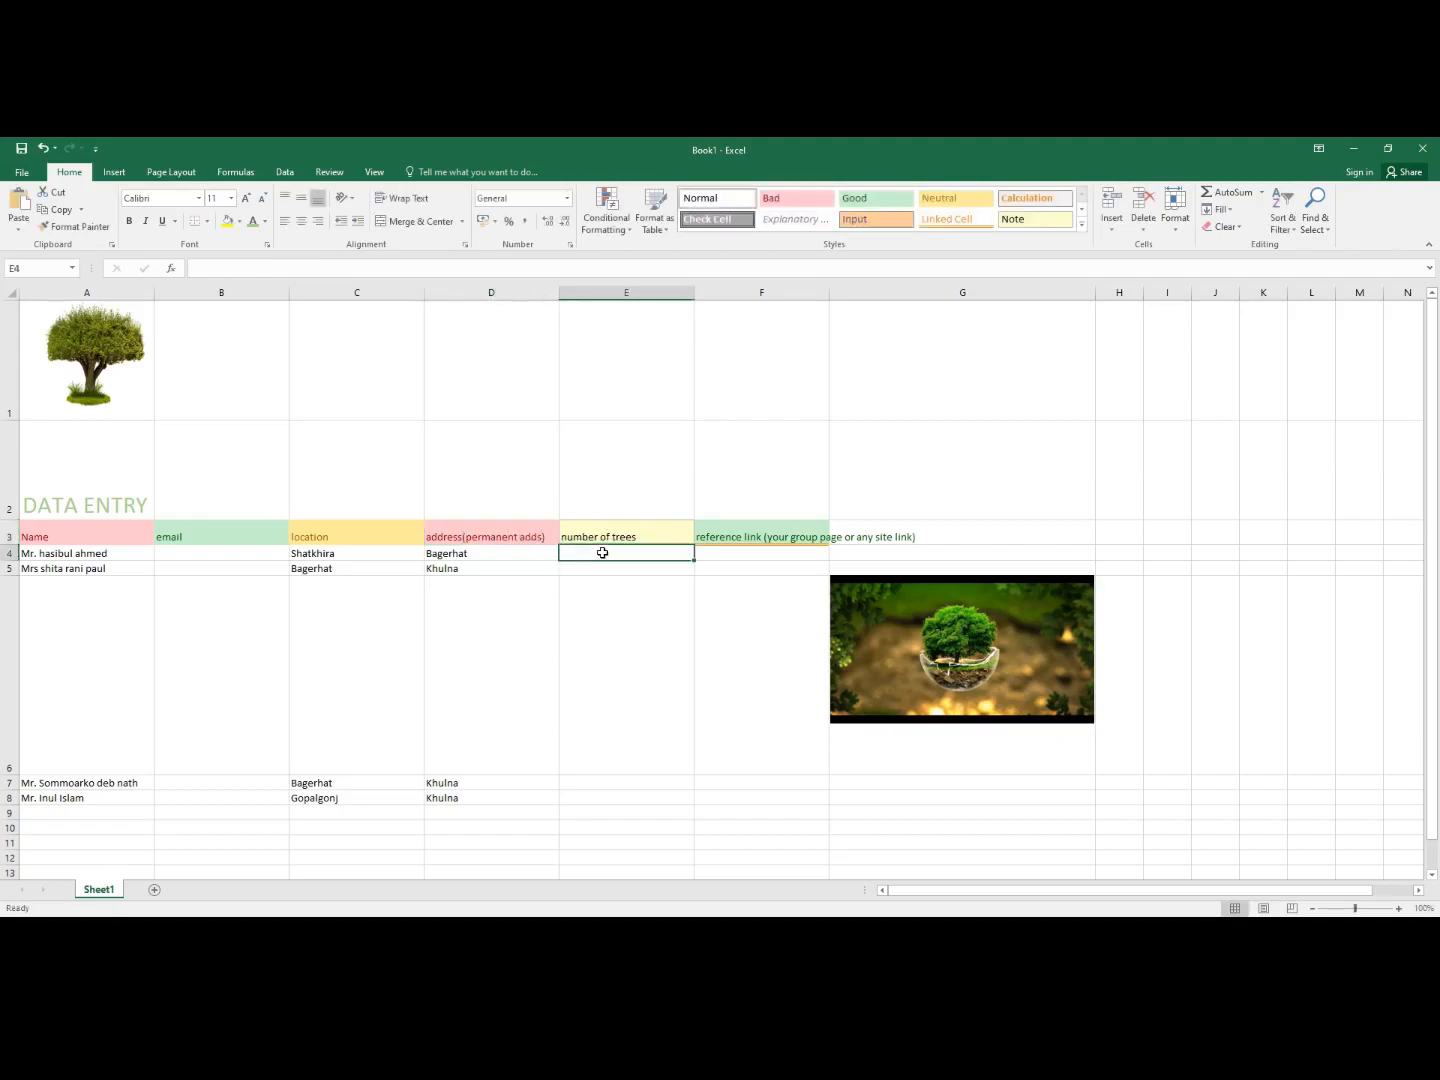
type("10000")
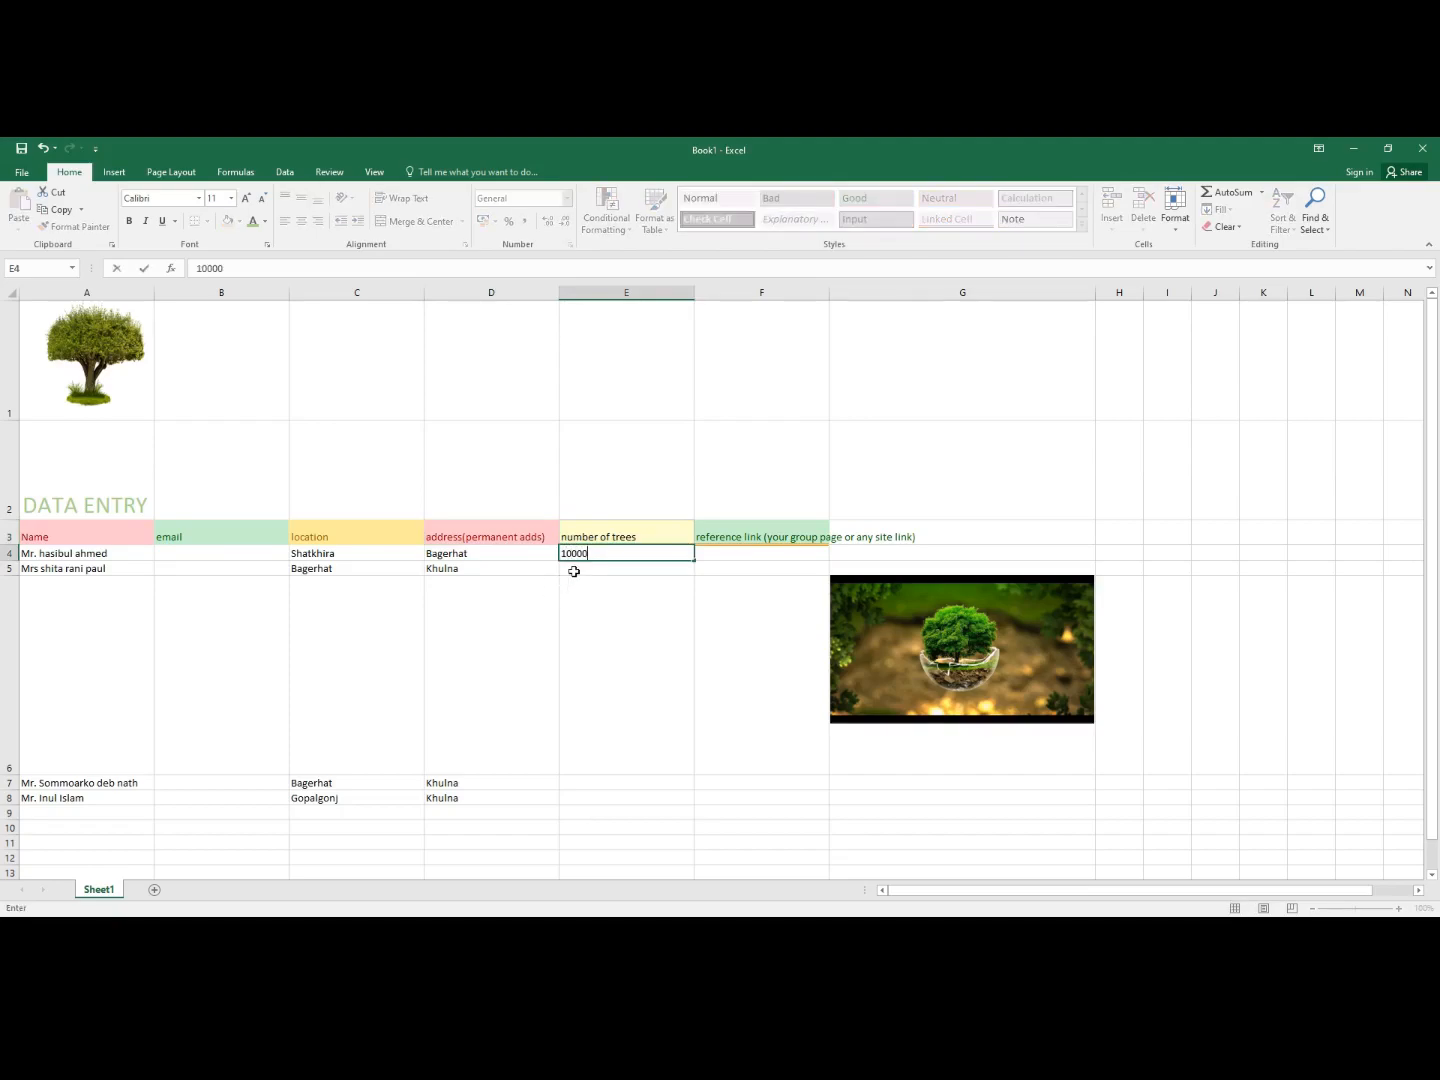
left_click(572, 568)
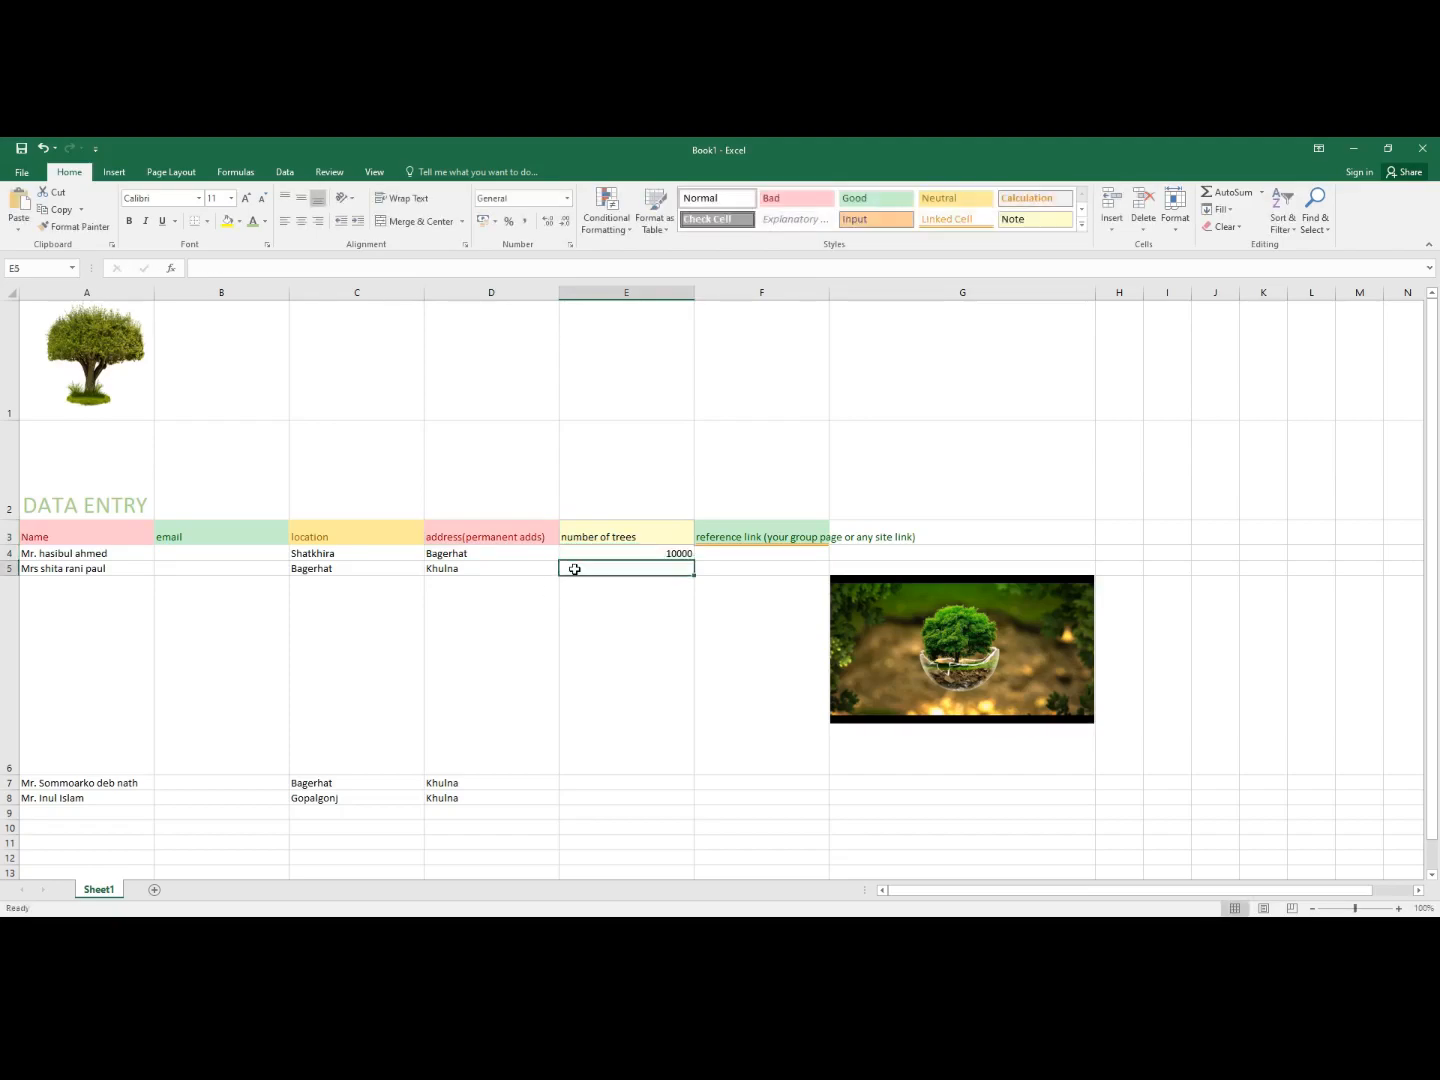
type("1200")
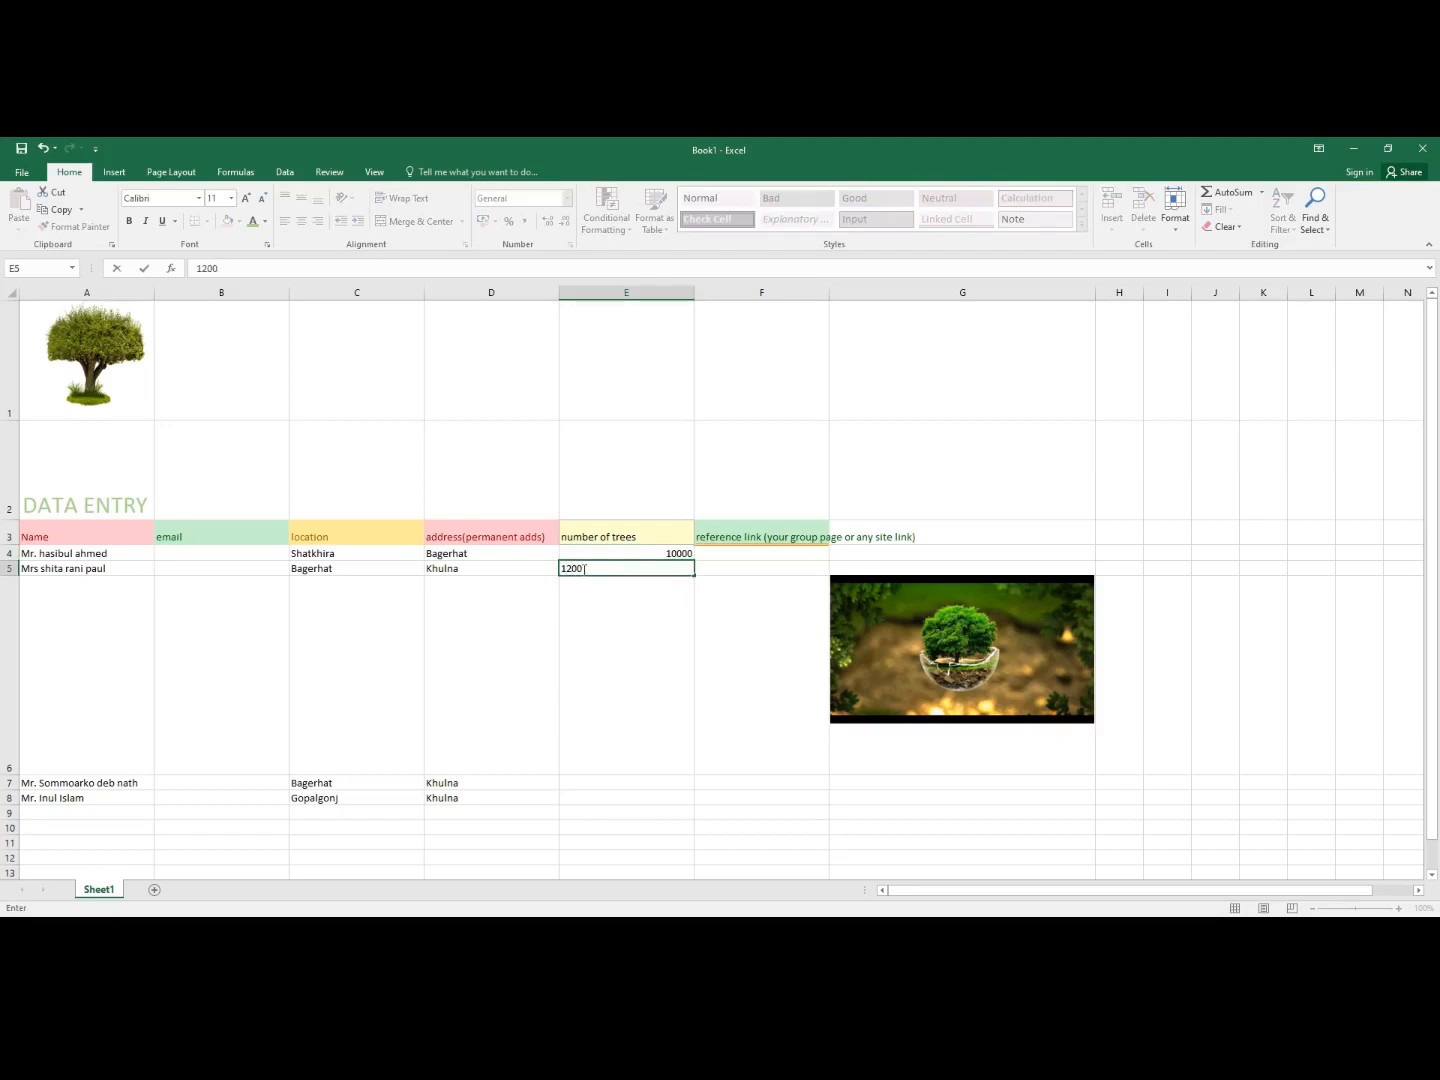
left_click(581, 782)
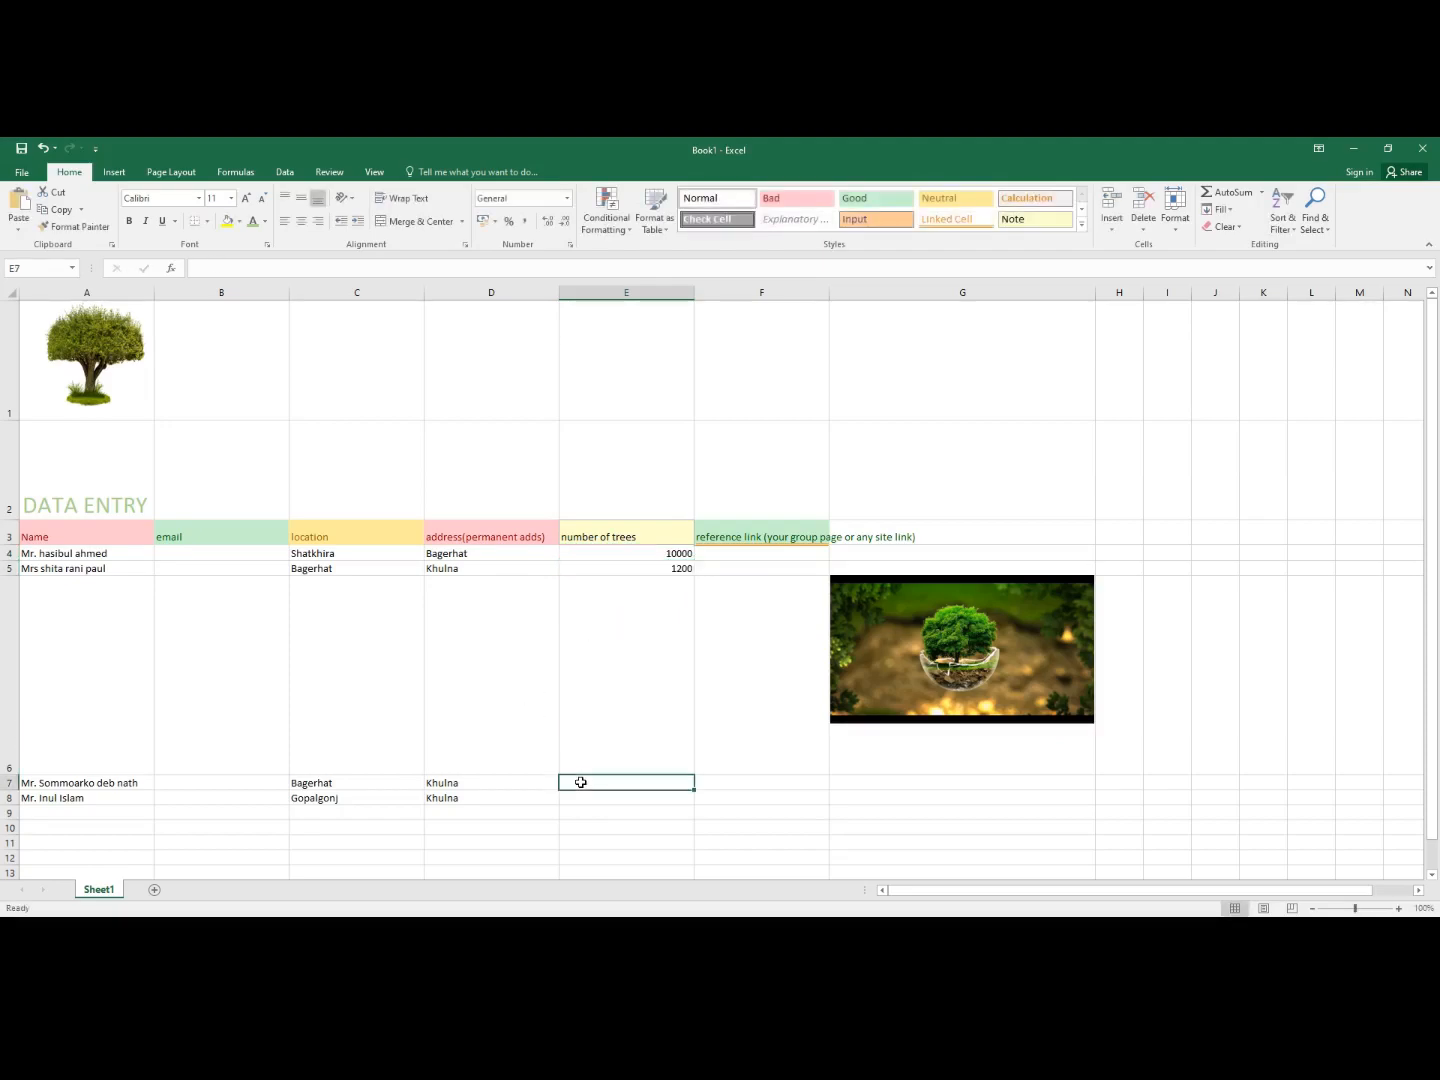
left_click(648, 553)
- Format E4's 10000 as Number with 0 decimal places
right_click(648, 553)
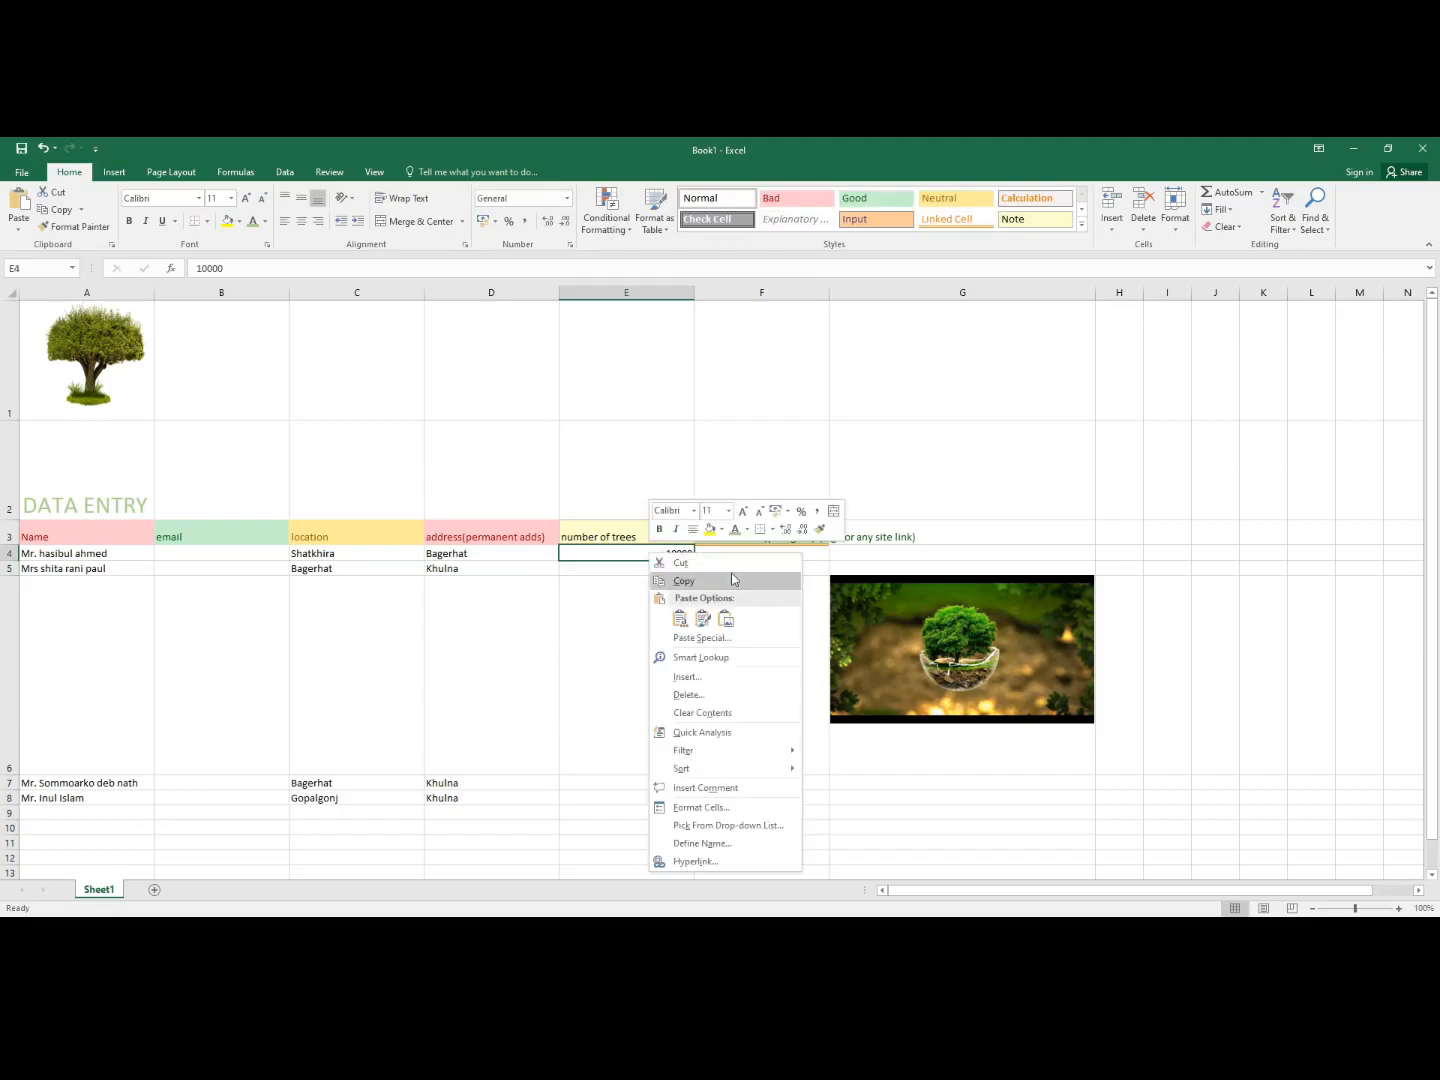
left_click(690, 808)
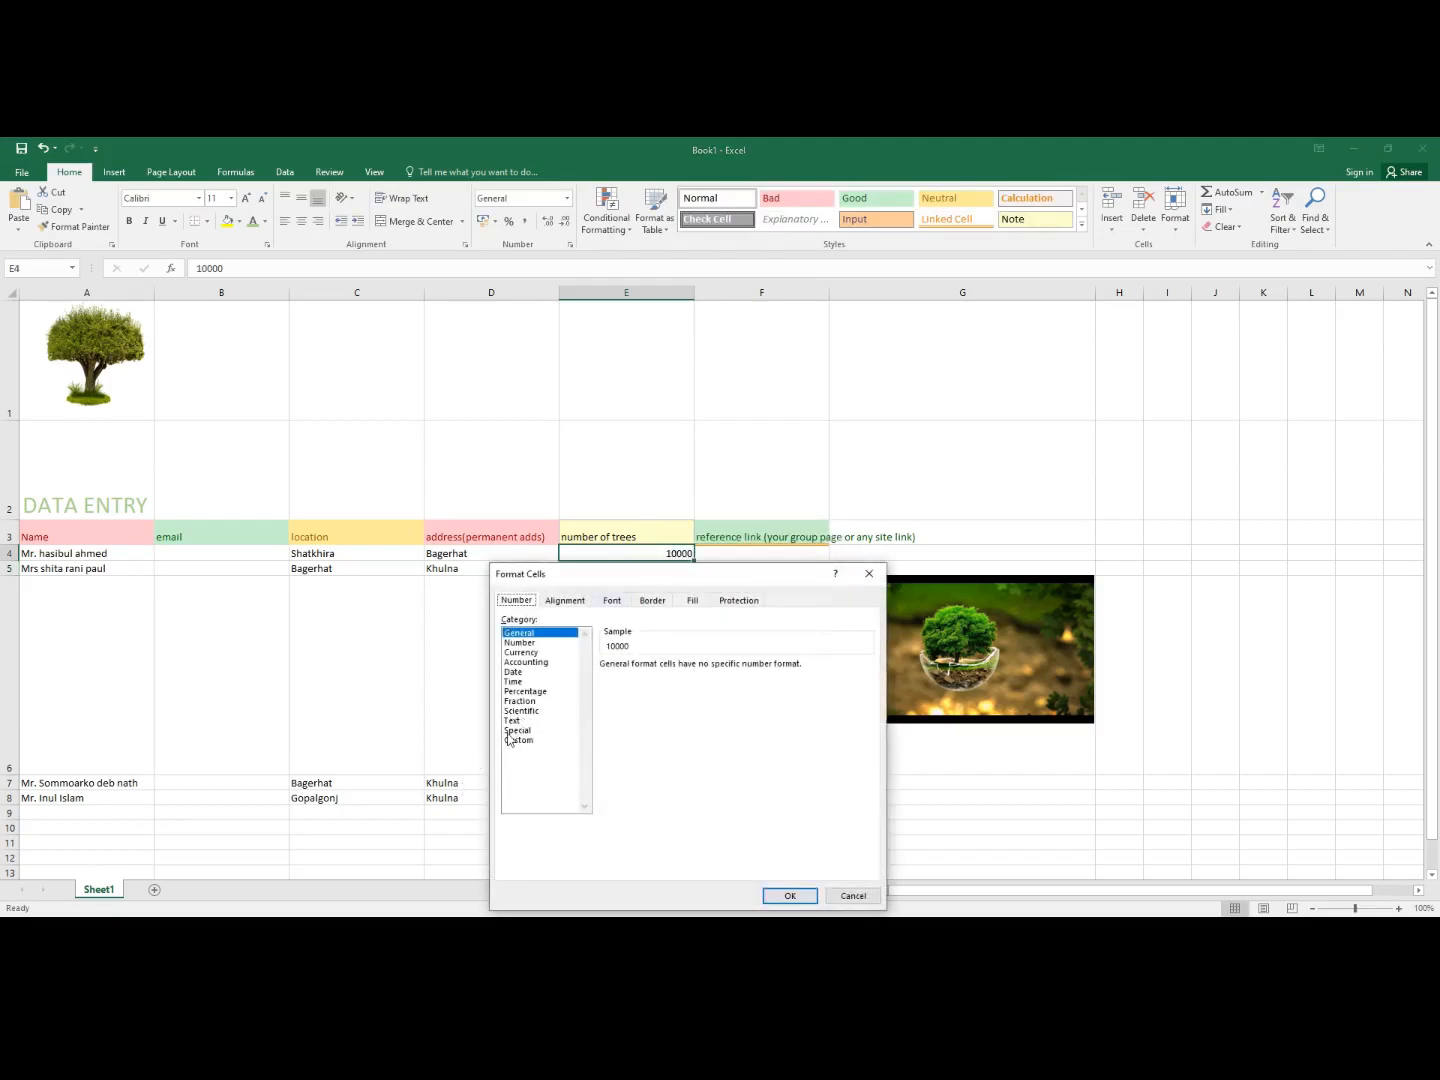
left_click(520, 643)
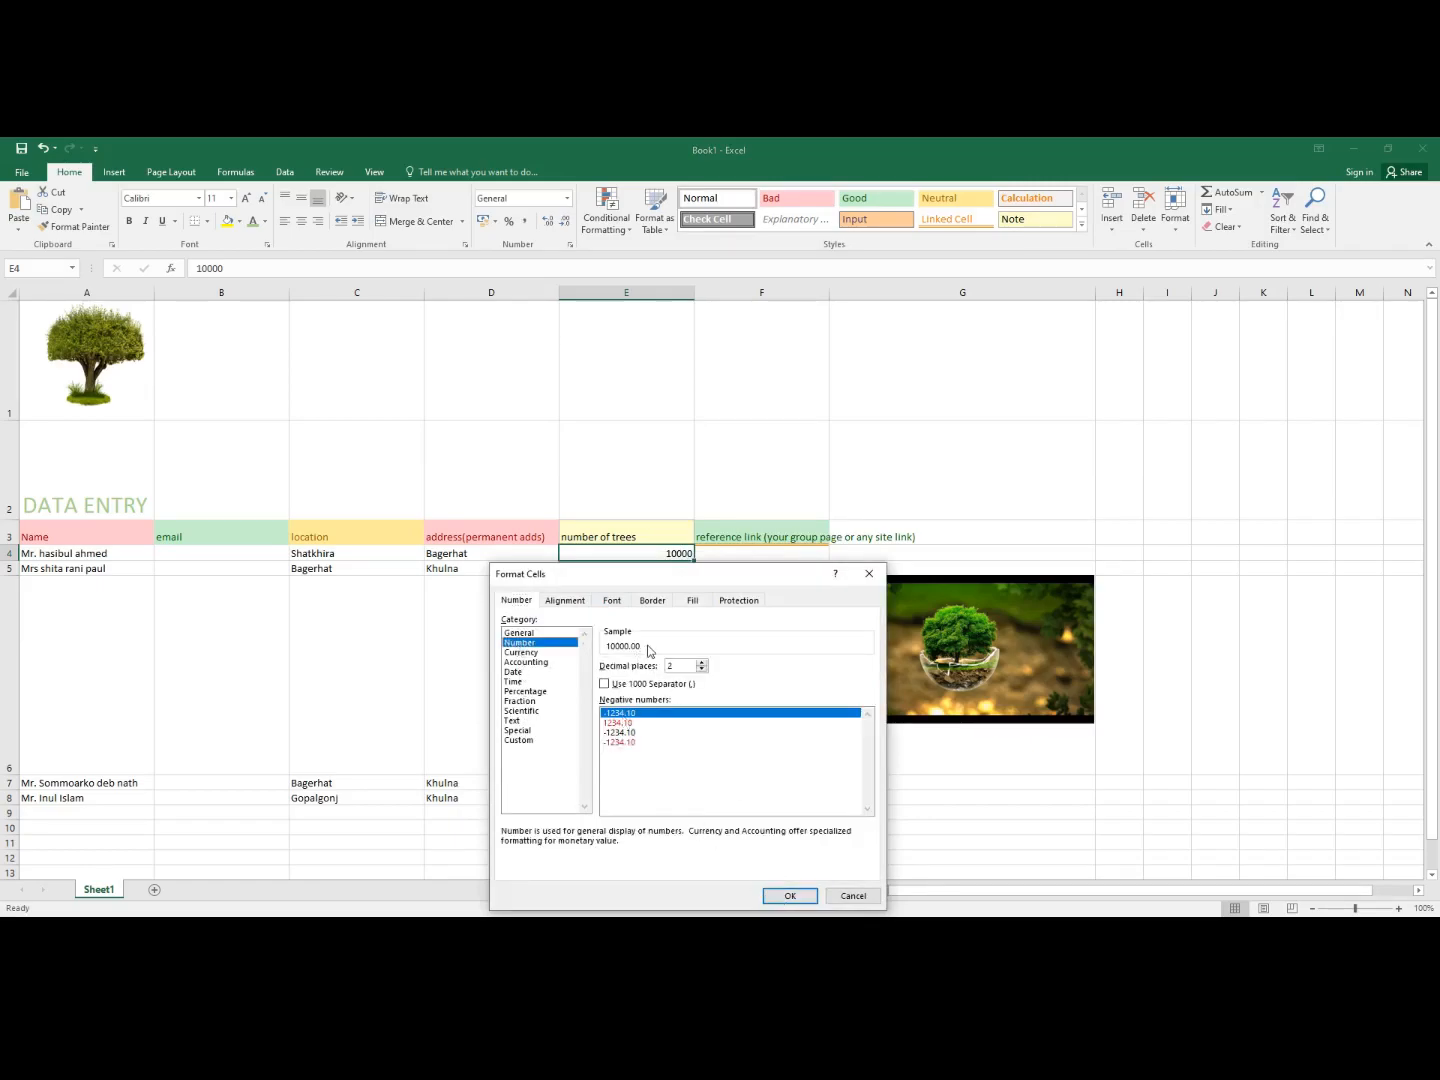
left_click(702, 662)
left_click(702, 662)
left_click(702, 662)
left_click(702, 669)
left_click(702, 669)
left_click(702, 669)
left_click(702, 669)
left_click(702, 669)
left_click(790, 895)
- Give E5's 1200 the same Number format with 0 decimal places
left_click(620, 570)
right_click(673, 572)
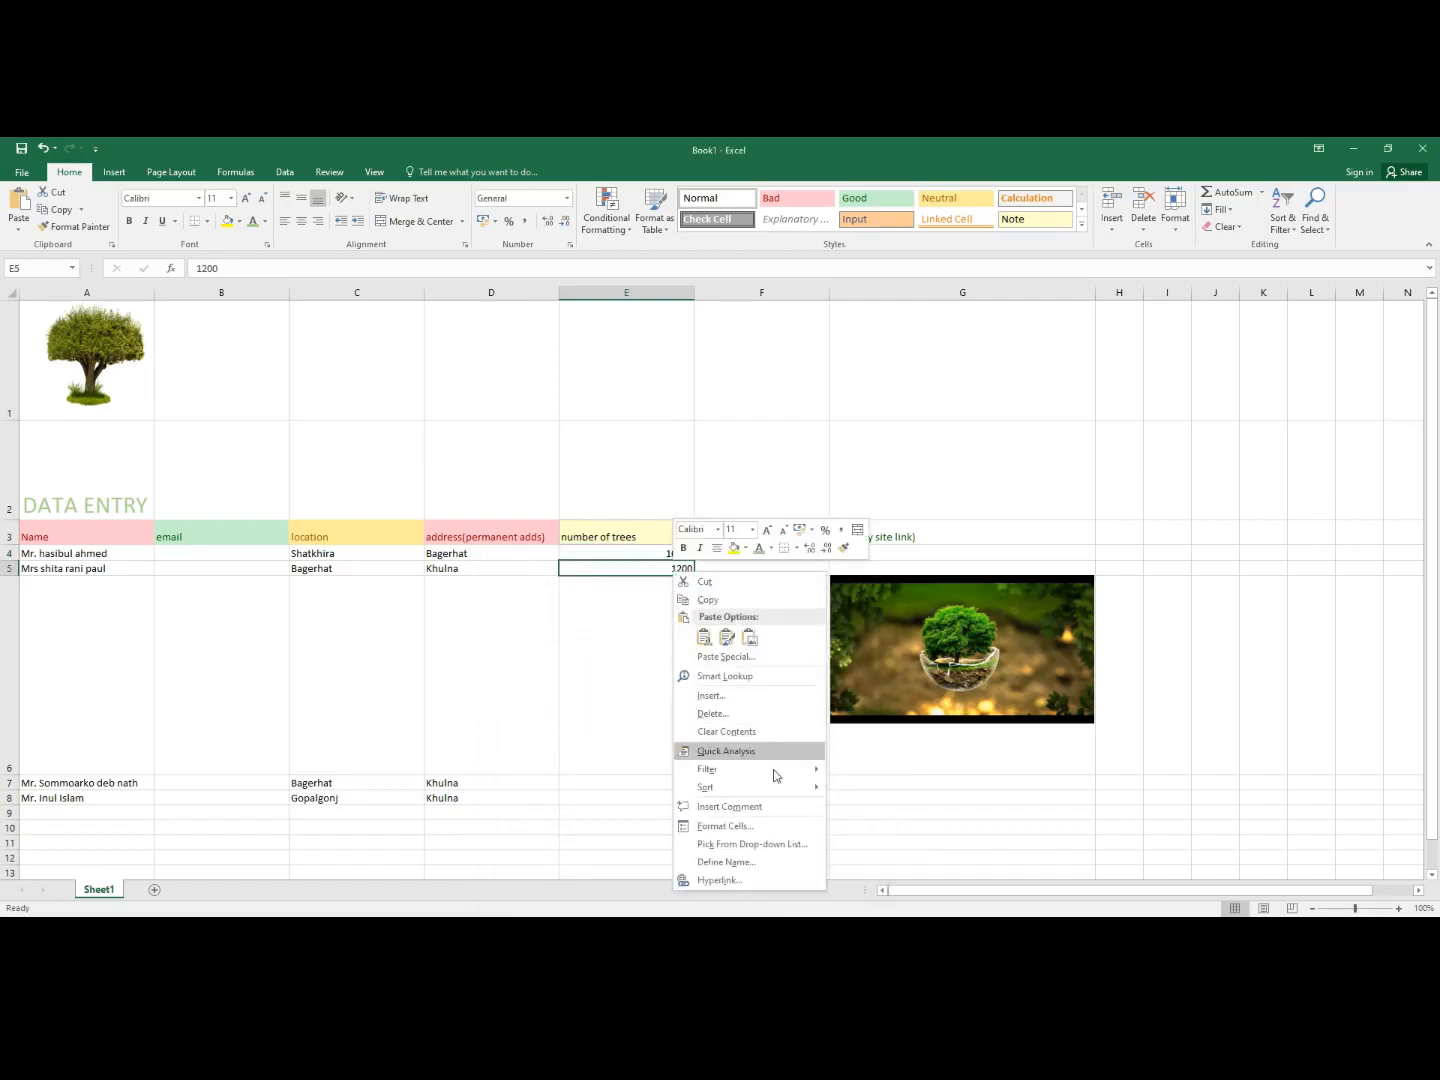
left_click(728, 826)
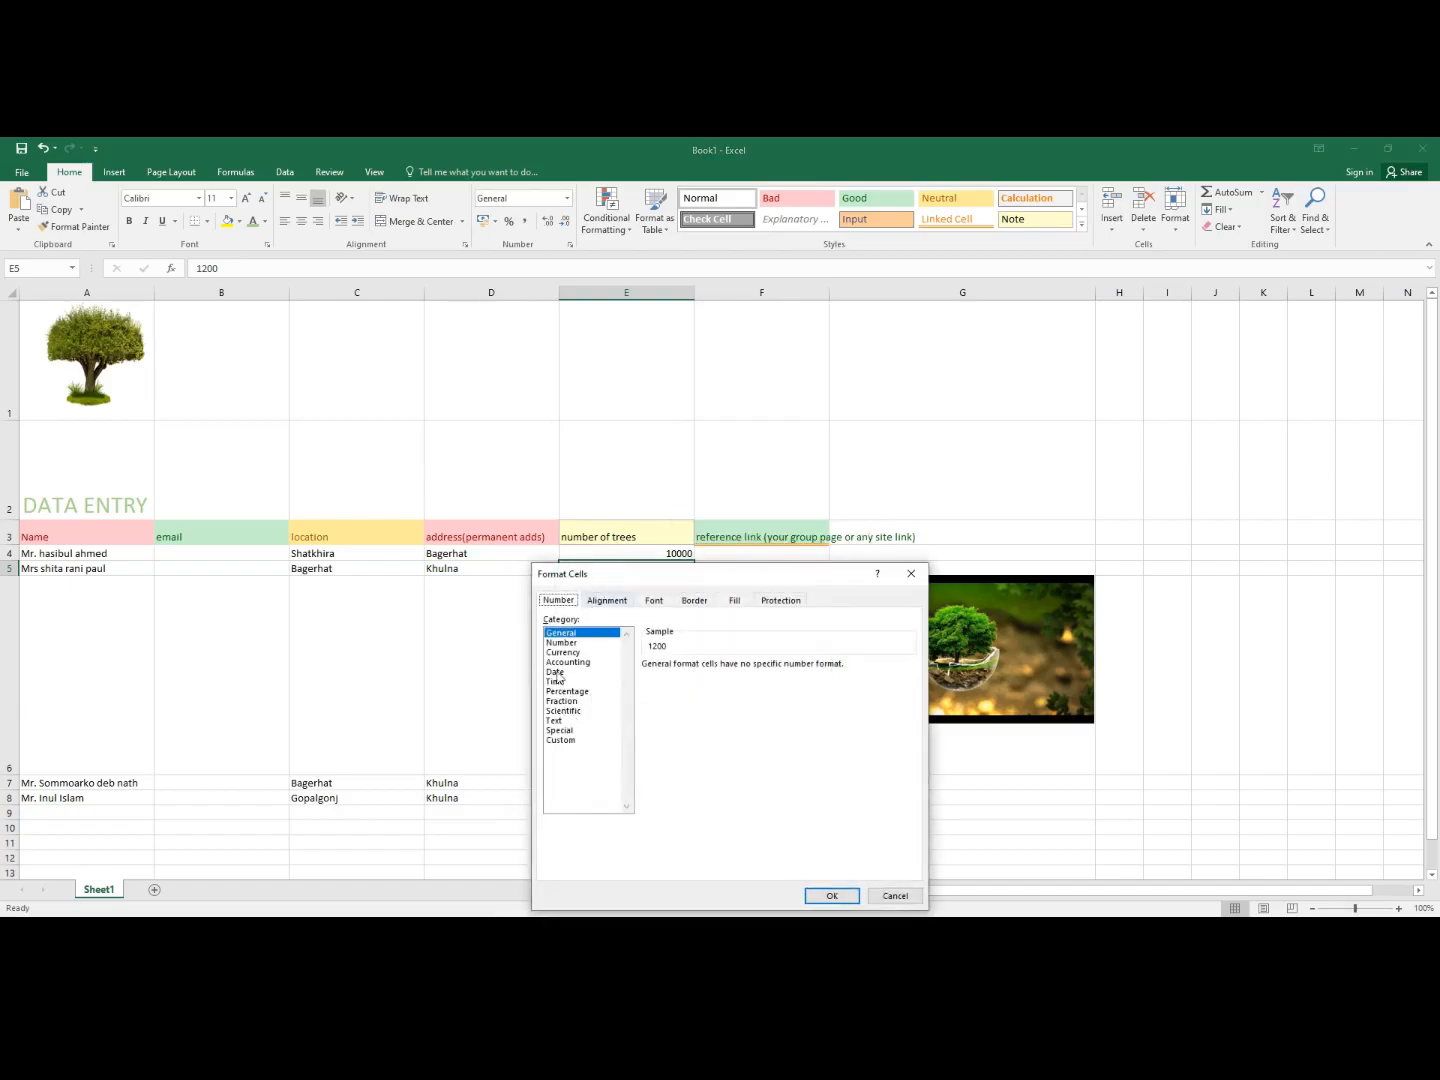
left_click(562, 643)
left_click(743, 669)
left_click(743, 669)
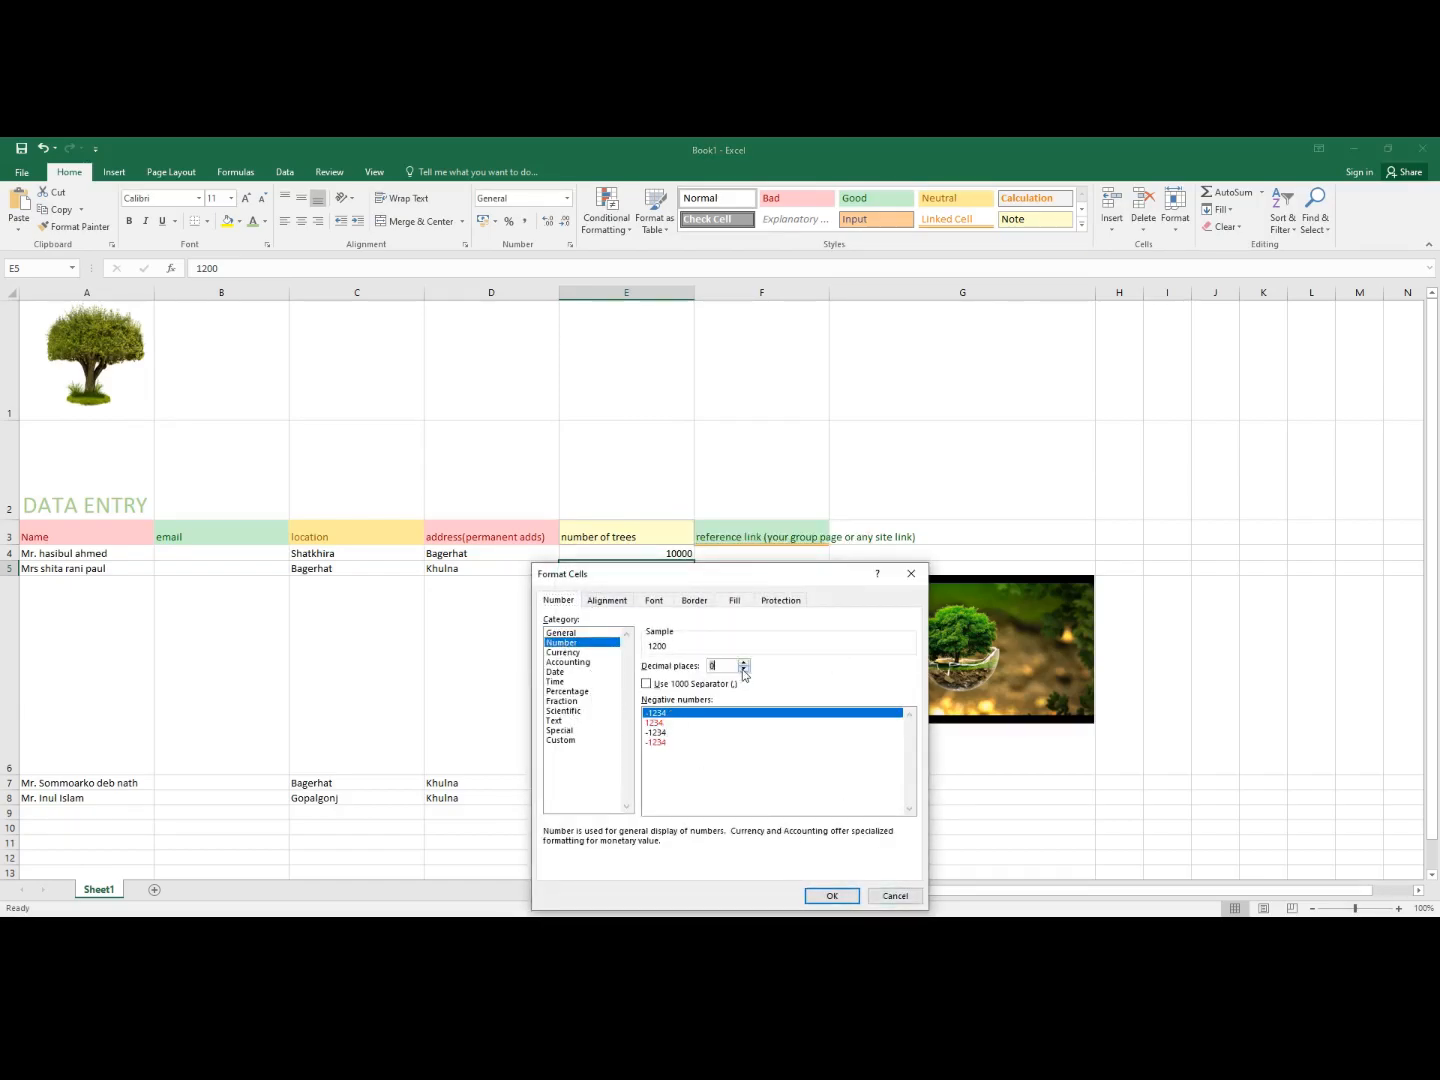
left_click(831, 895)
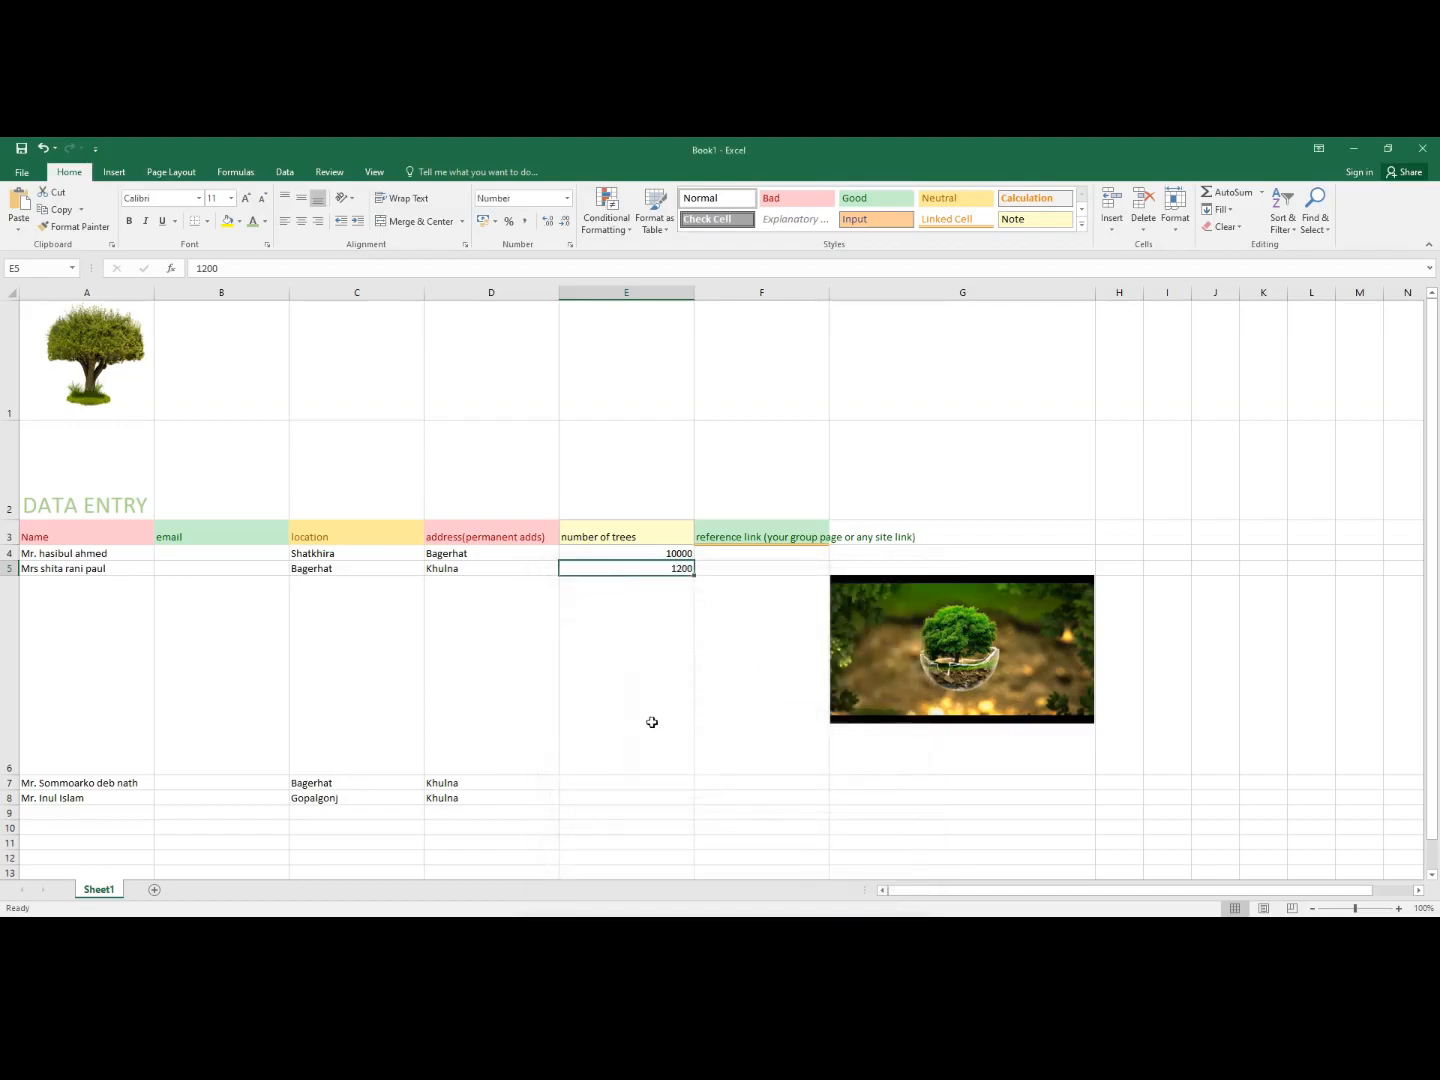
- Enter tree counts 2000 in E7 and 5000 in E8
left_click(596, 783)
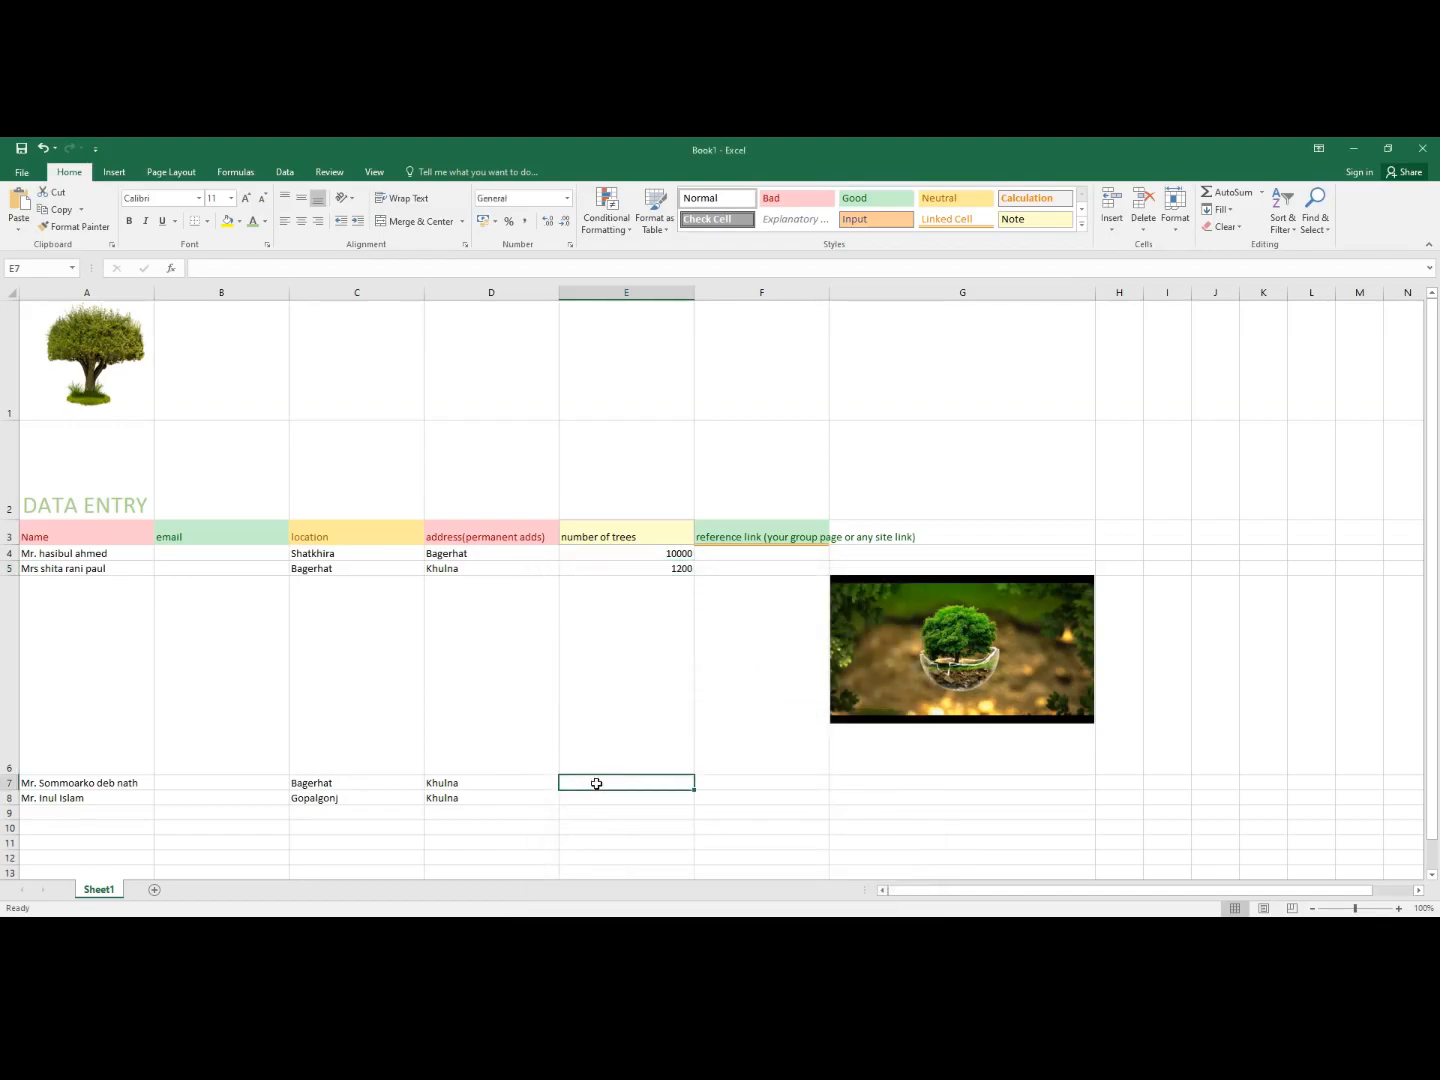
type("2000")
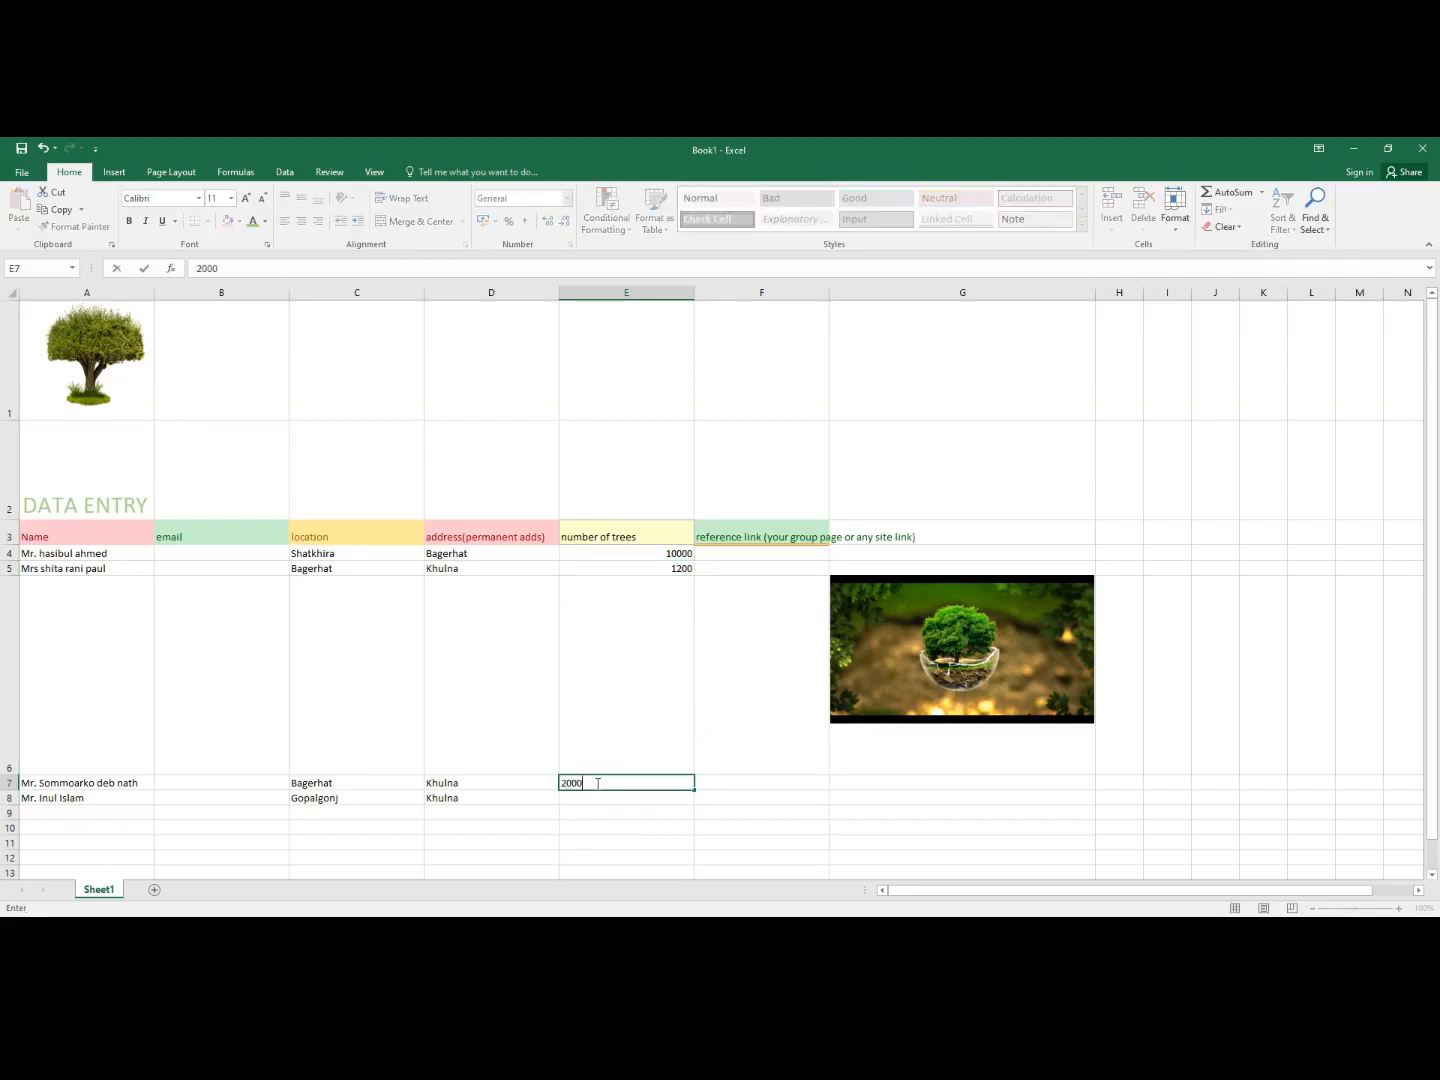
left_click(578, 800)
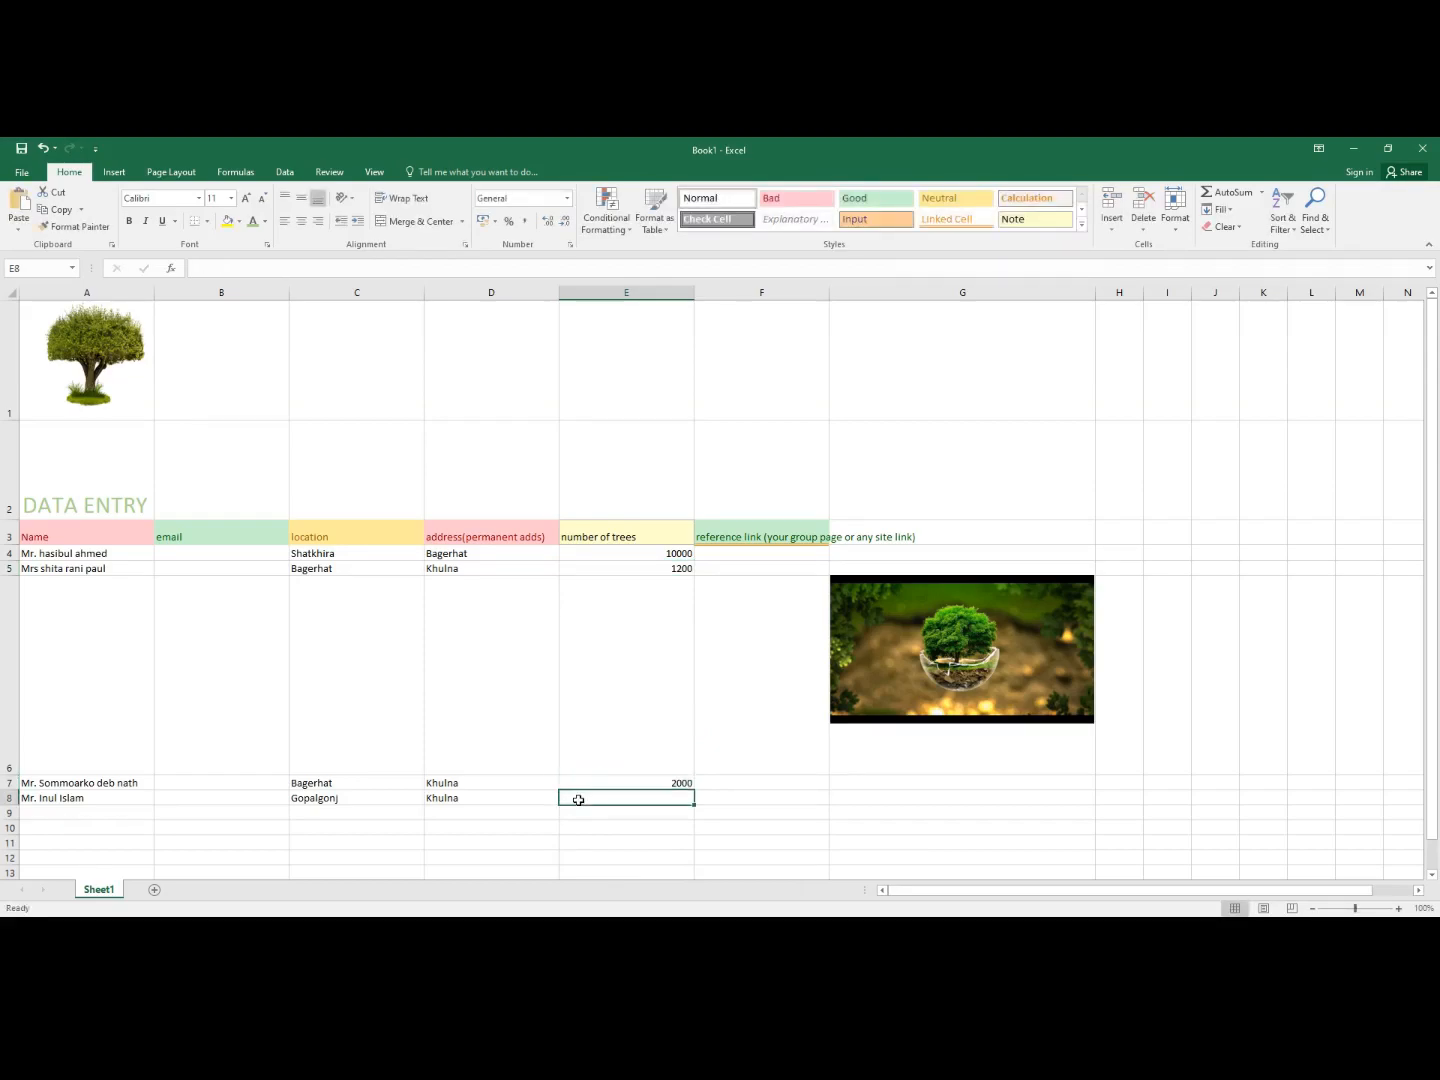
type("5000")
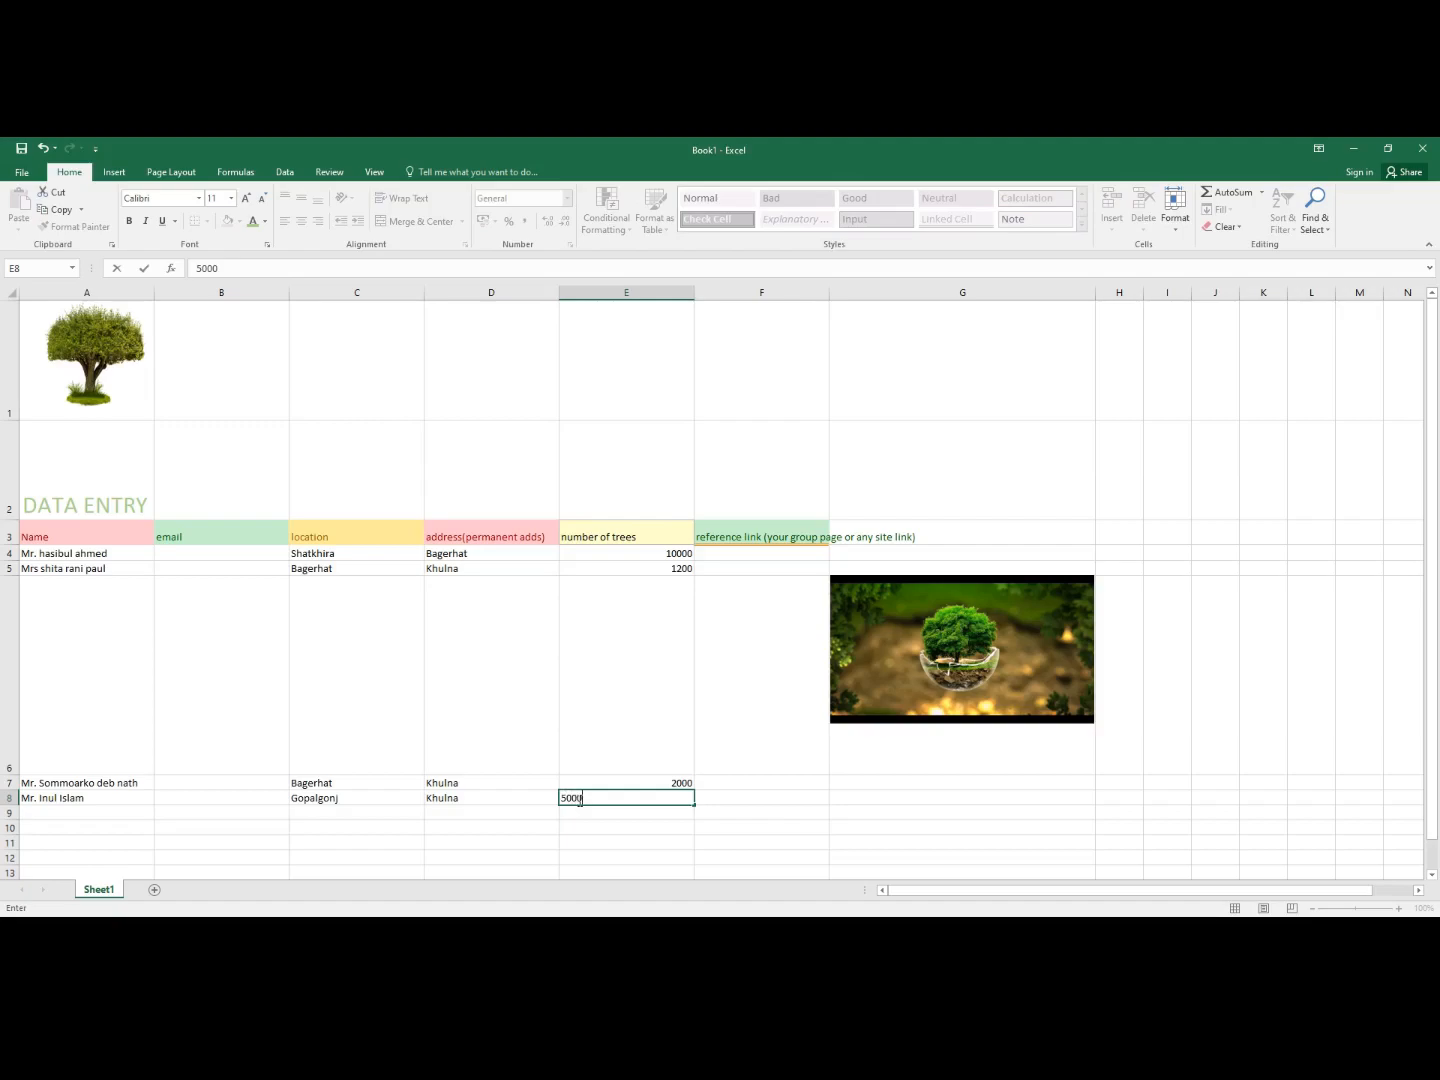
left_click(728, 555)
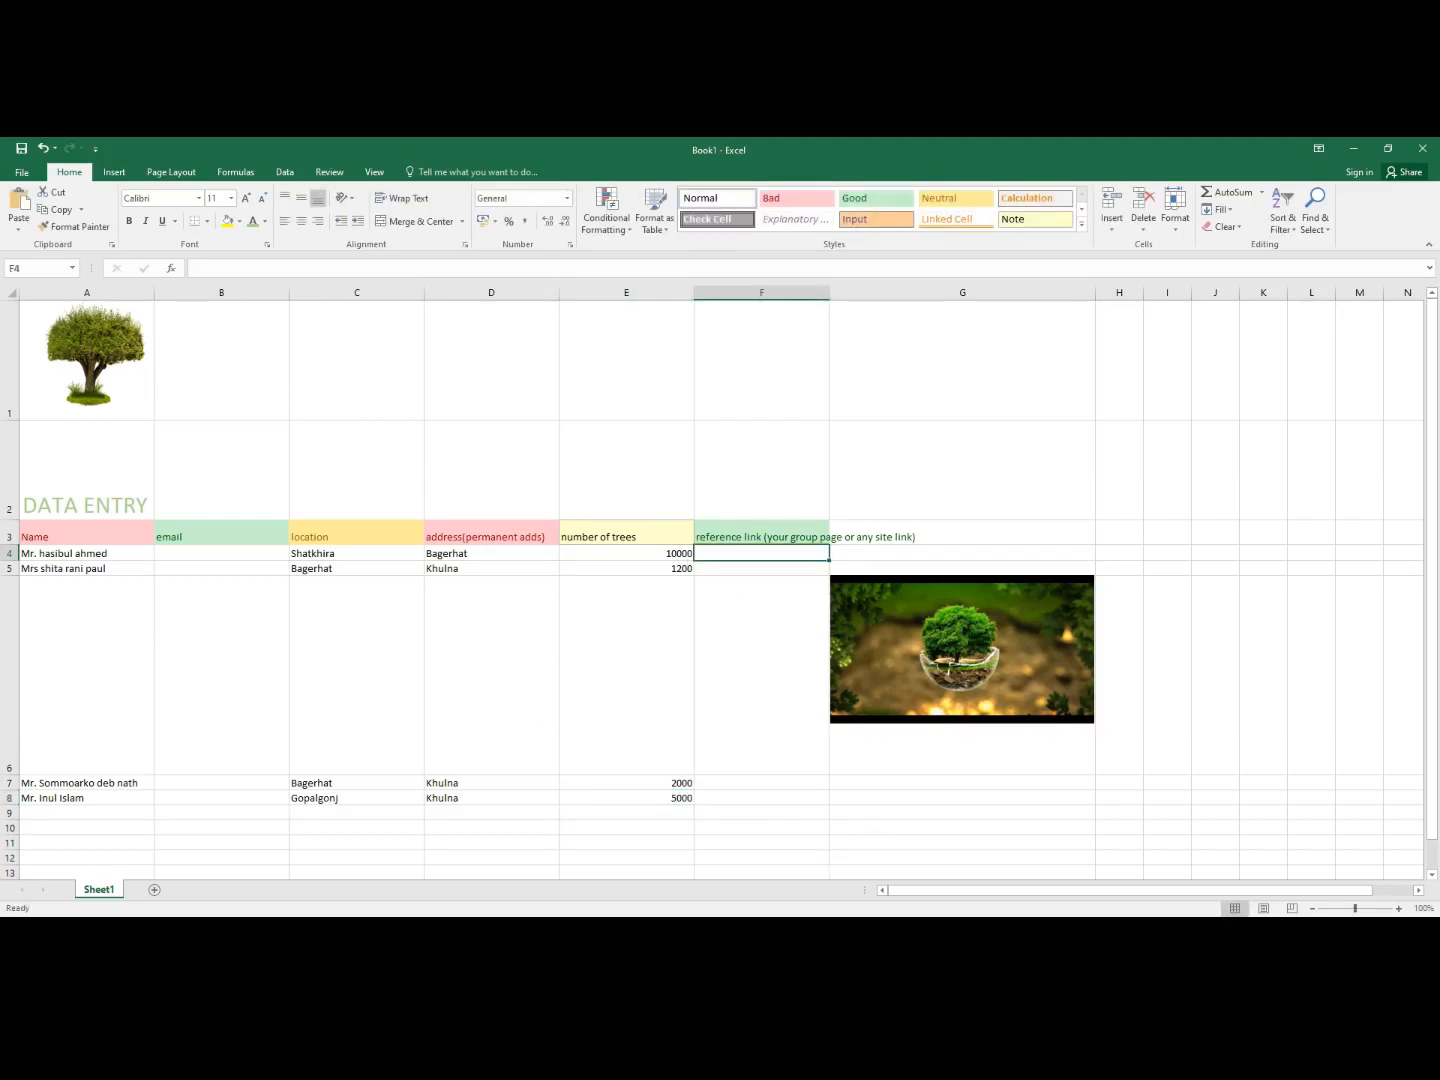
- Search Chrome for 'tree plantation' in a new tab and open the A Plus Topper result
key("alt+Tab")
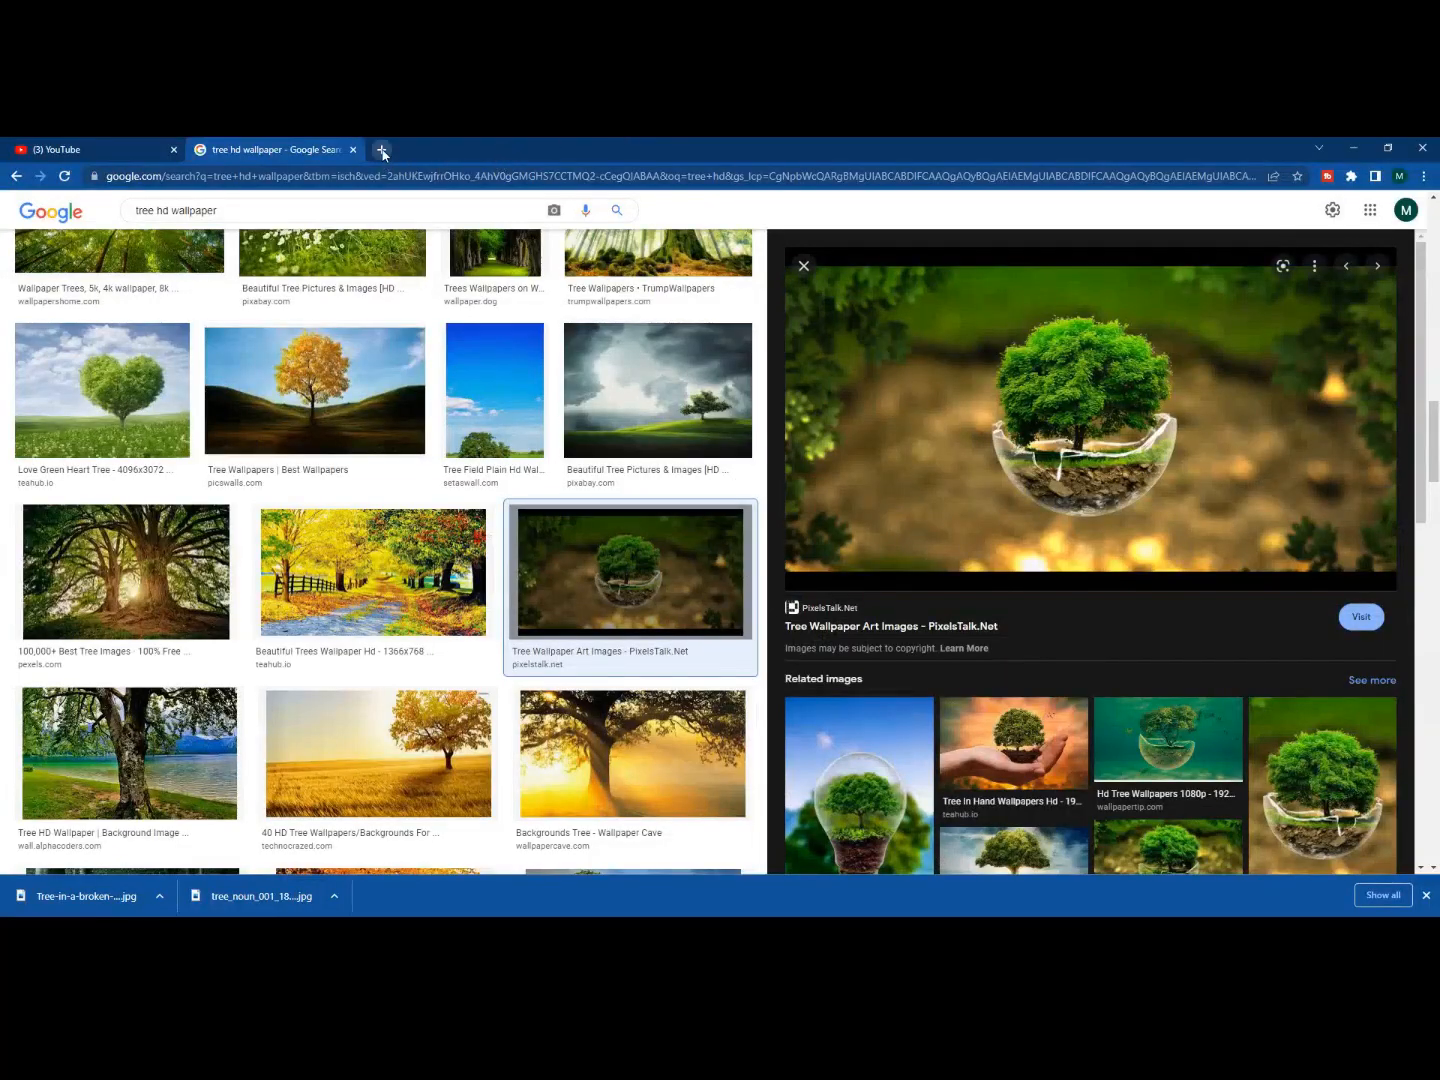
left_click(377, 149)
type("tr")
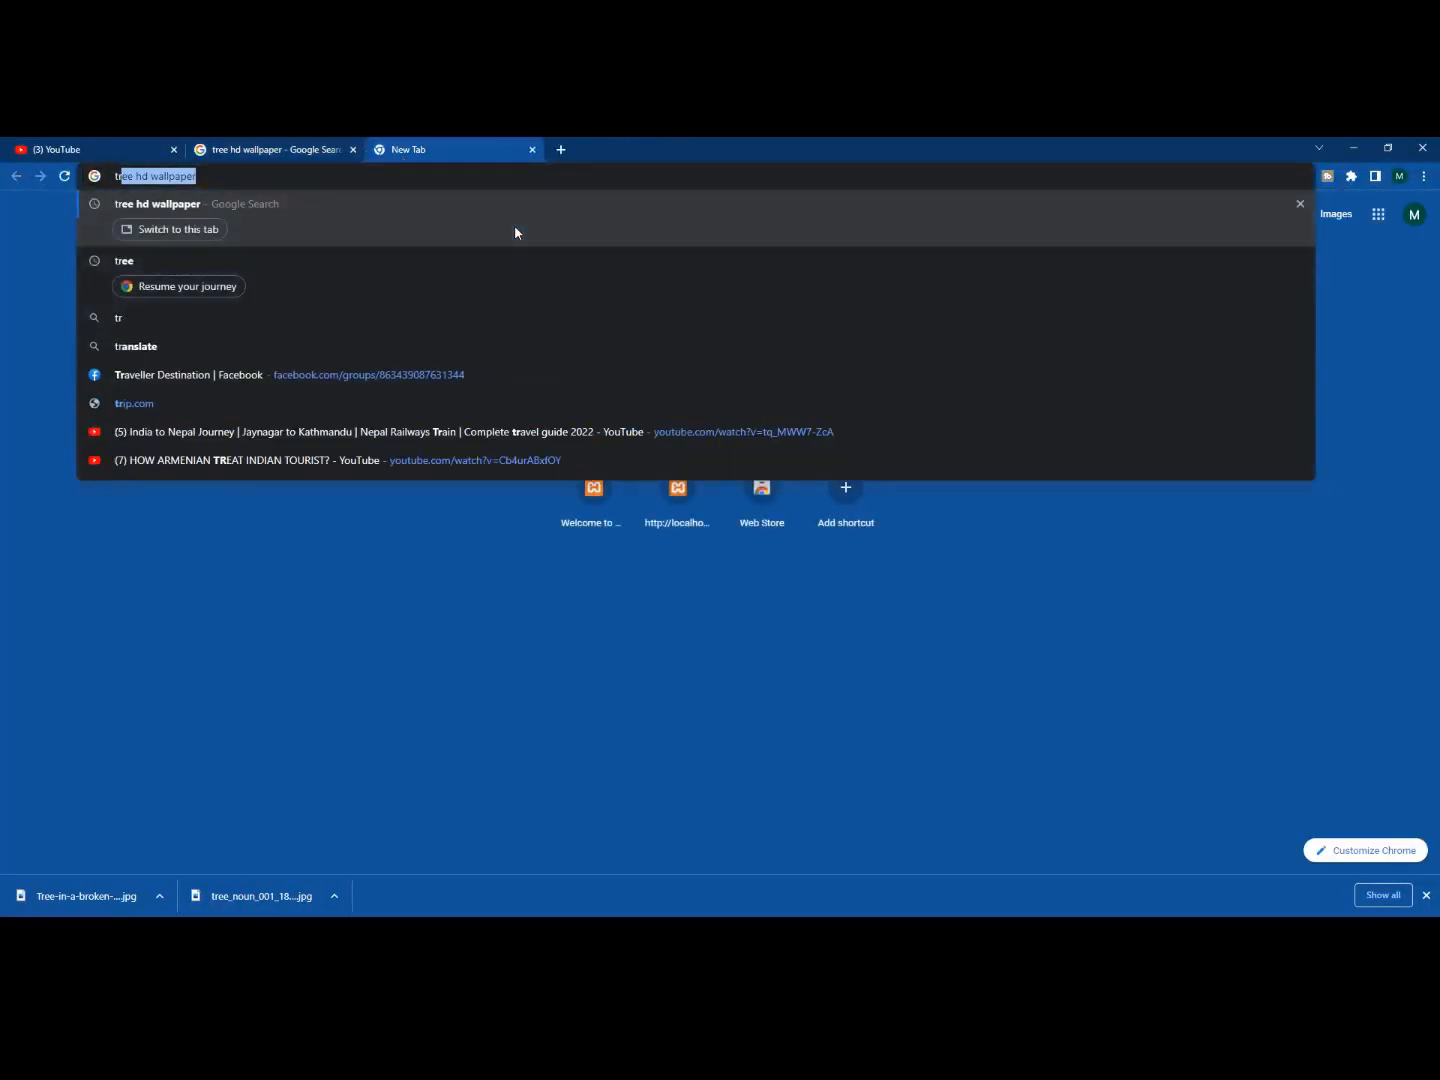
type("ee ")
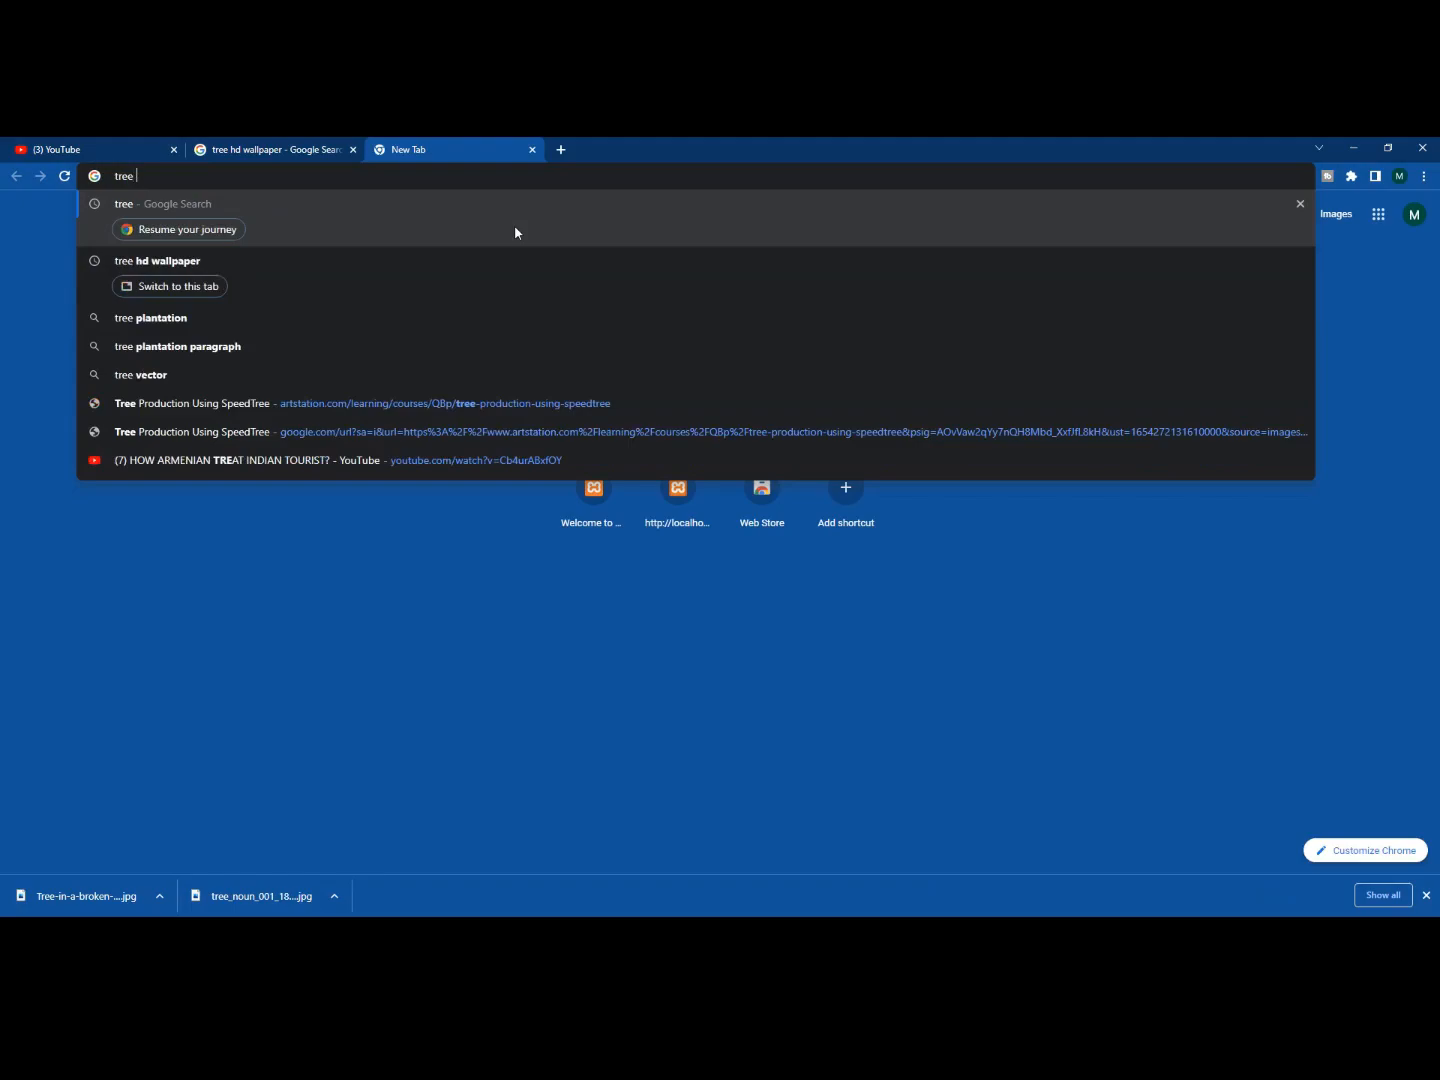
type("plantation")
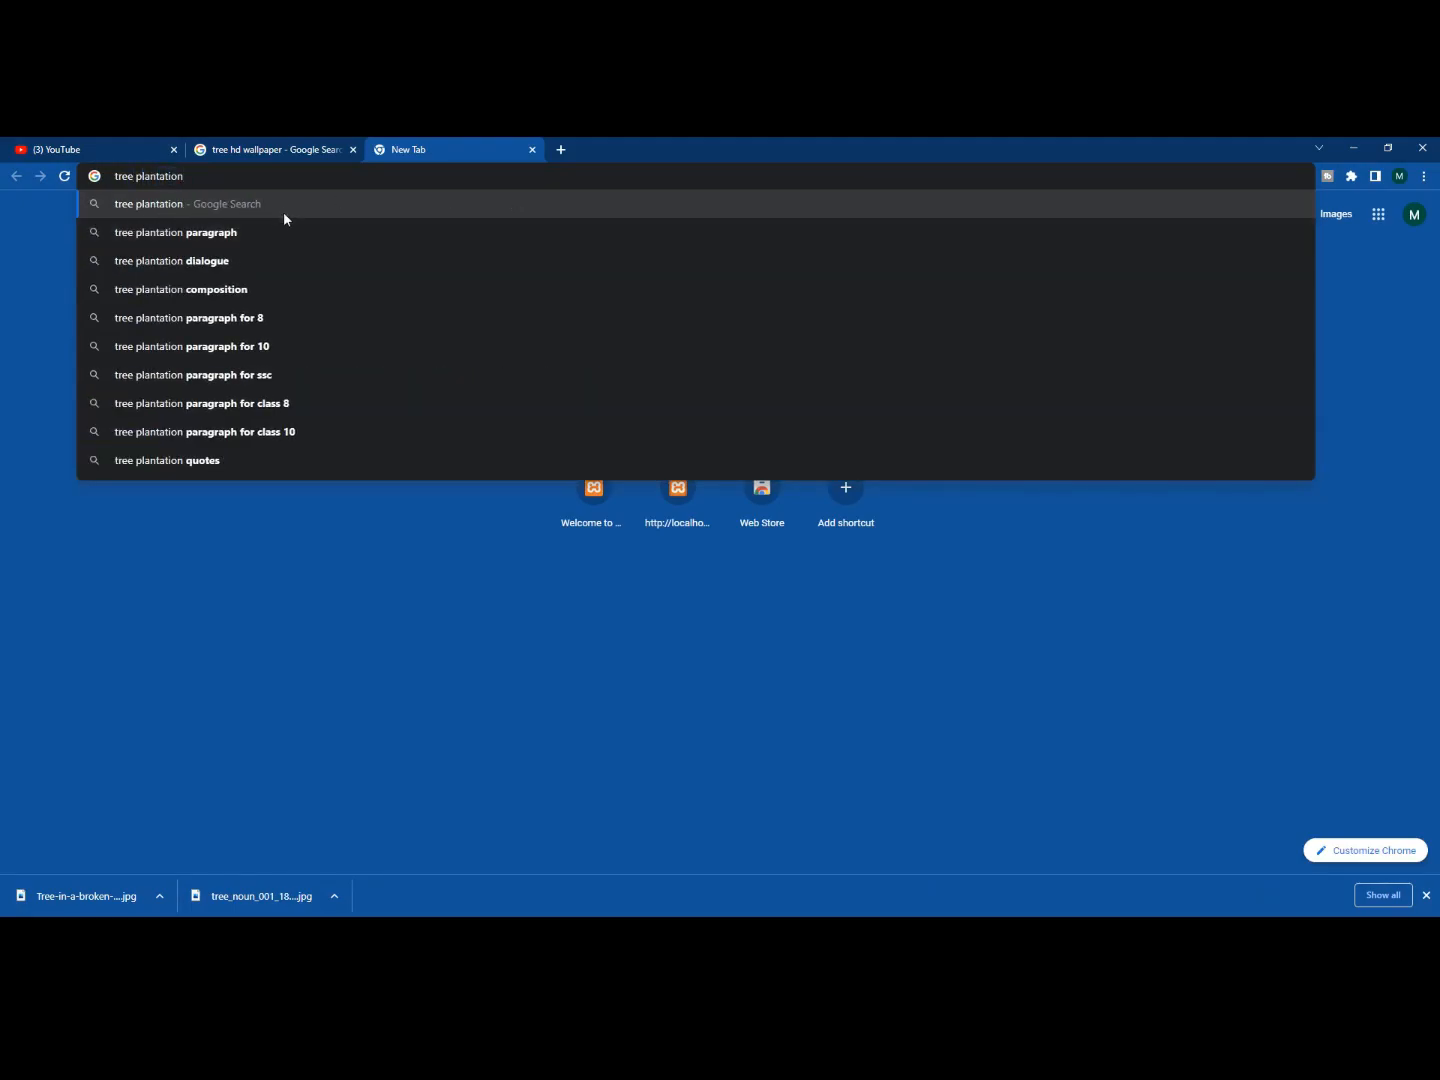
key("Return")
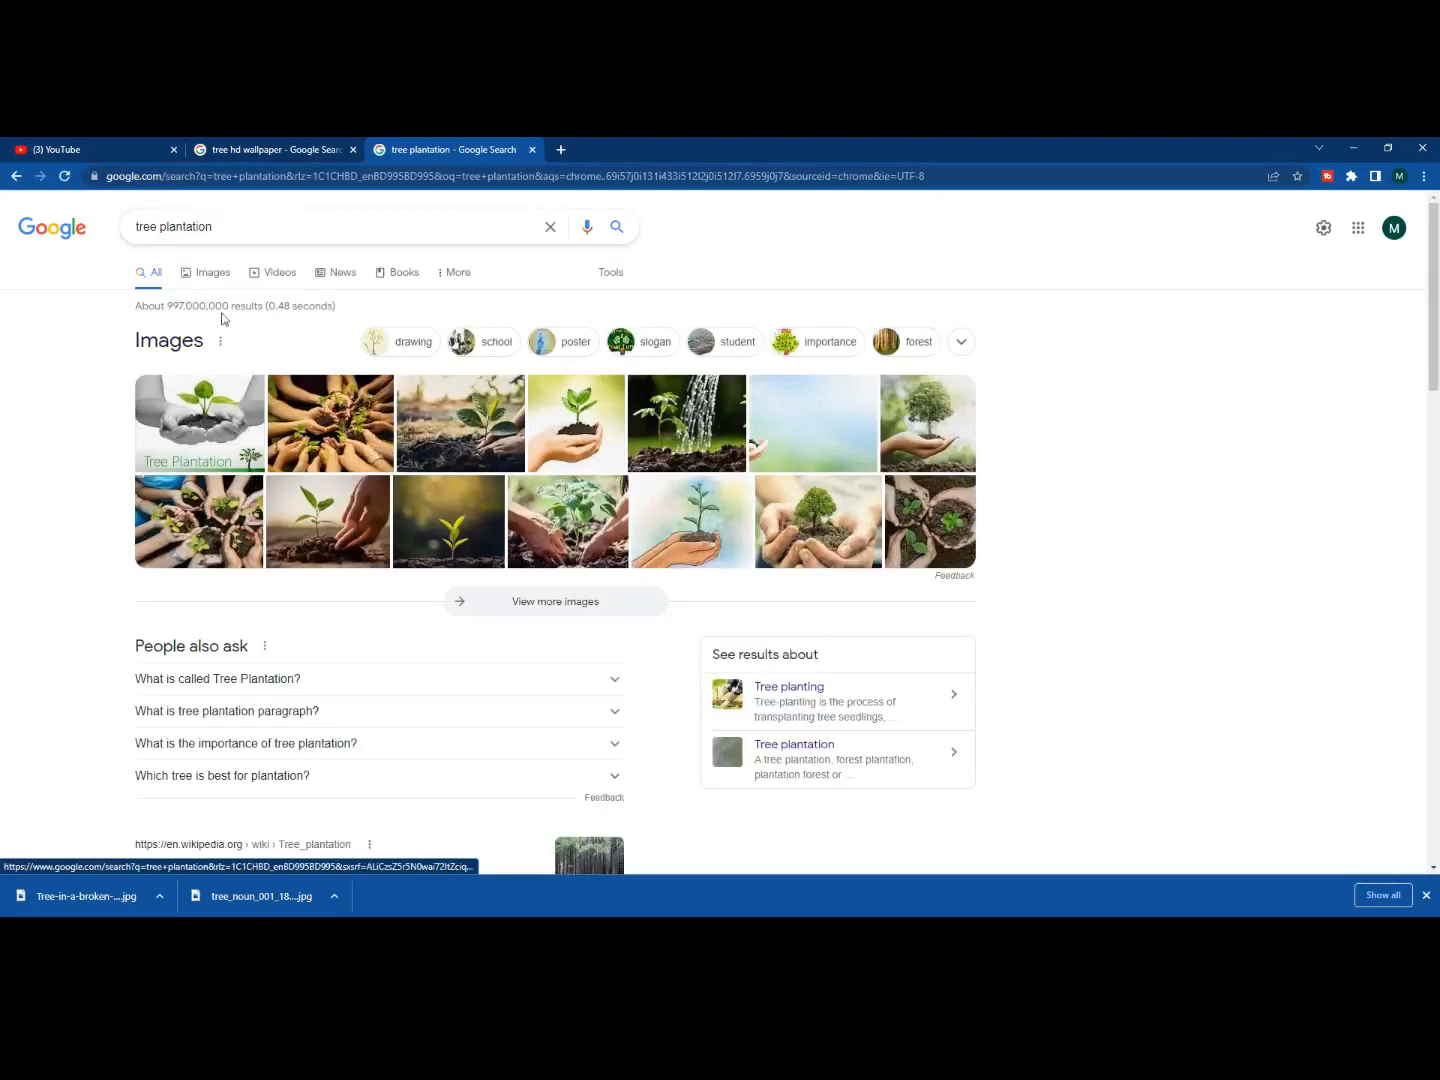
scroll(193, 470, "down", 6)
scroll(225, 443, "up", 2)
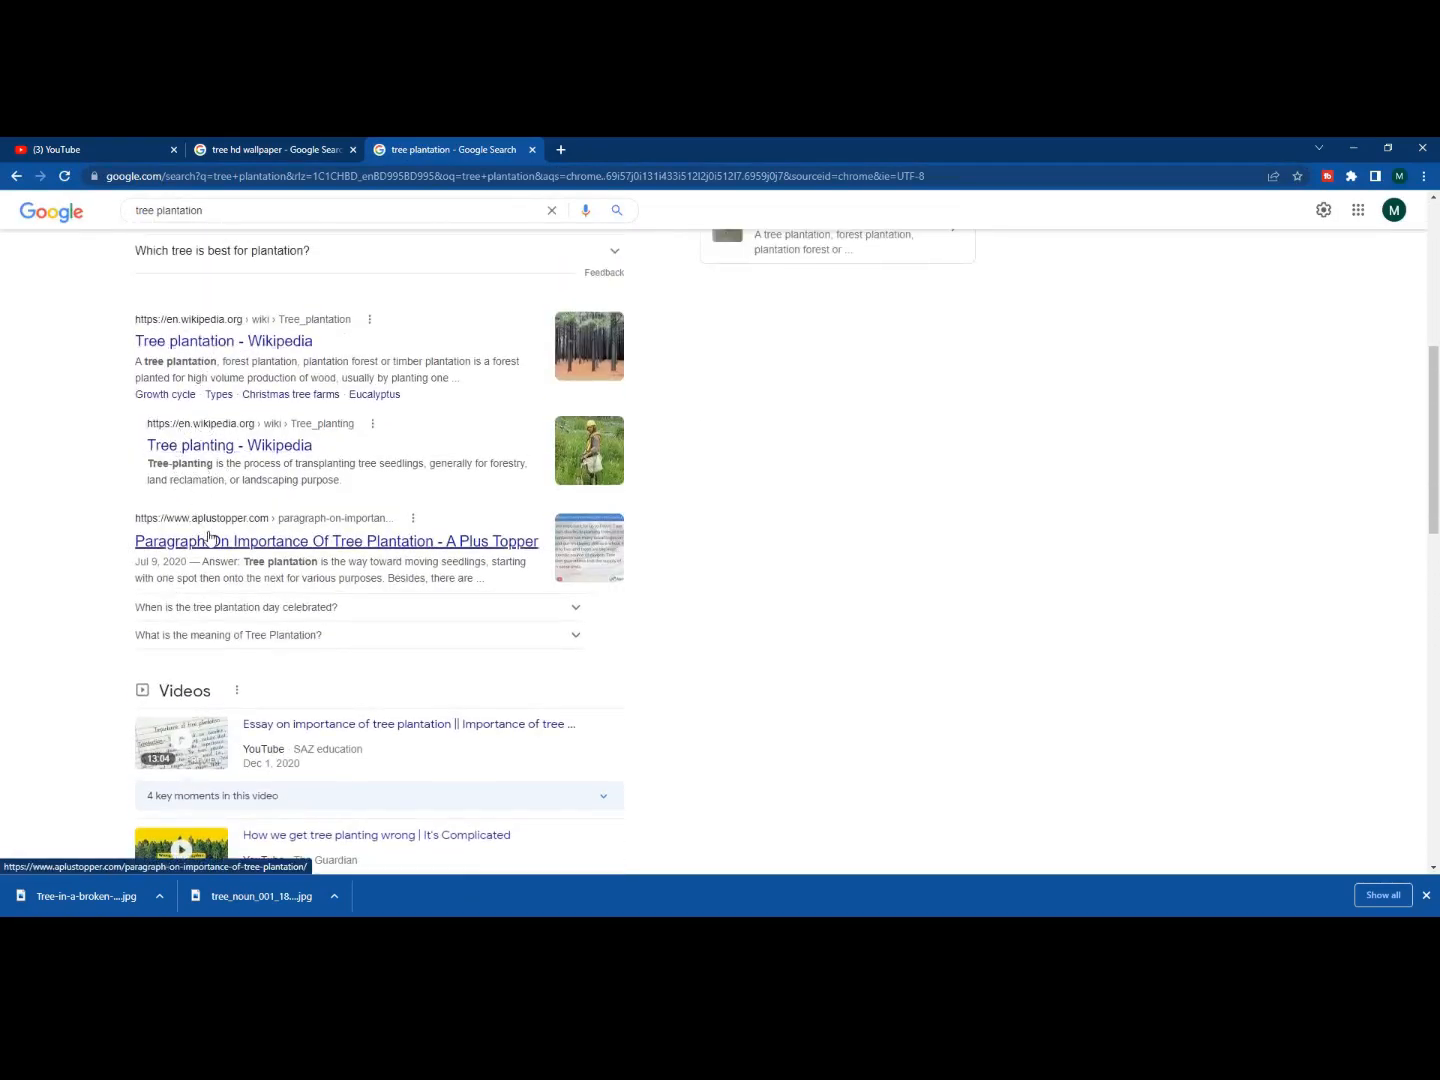
left_click(210, 540)
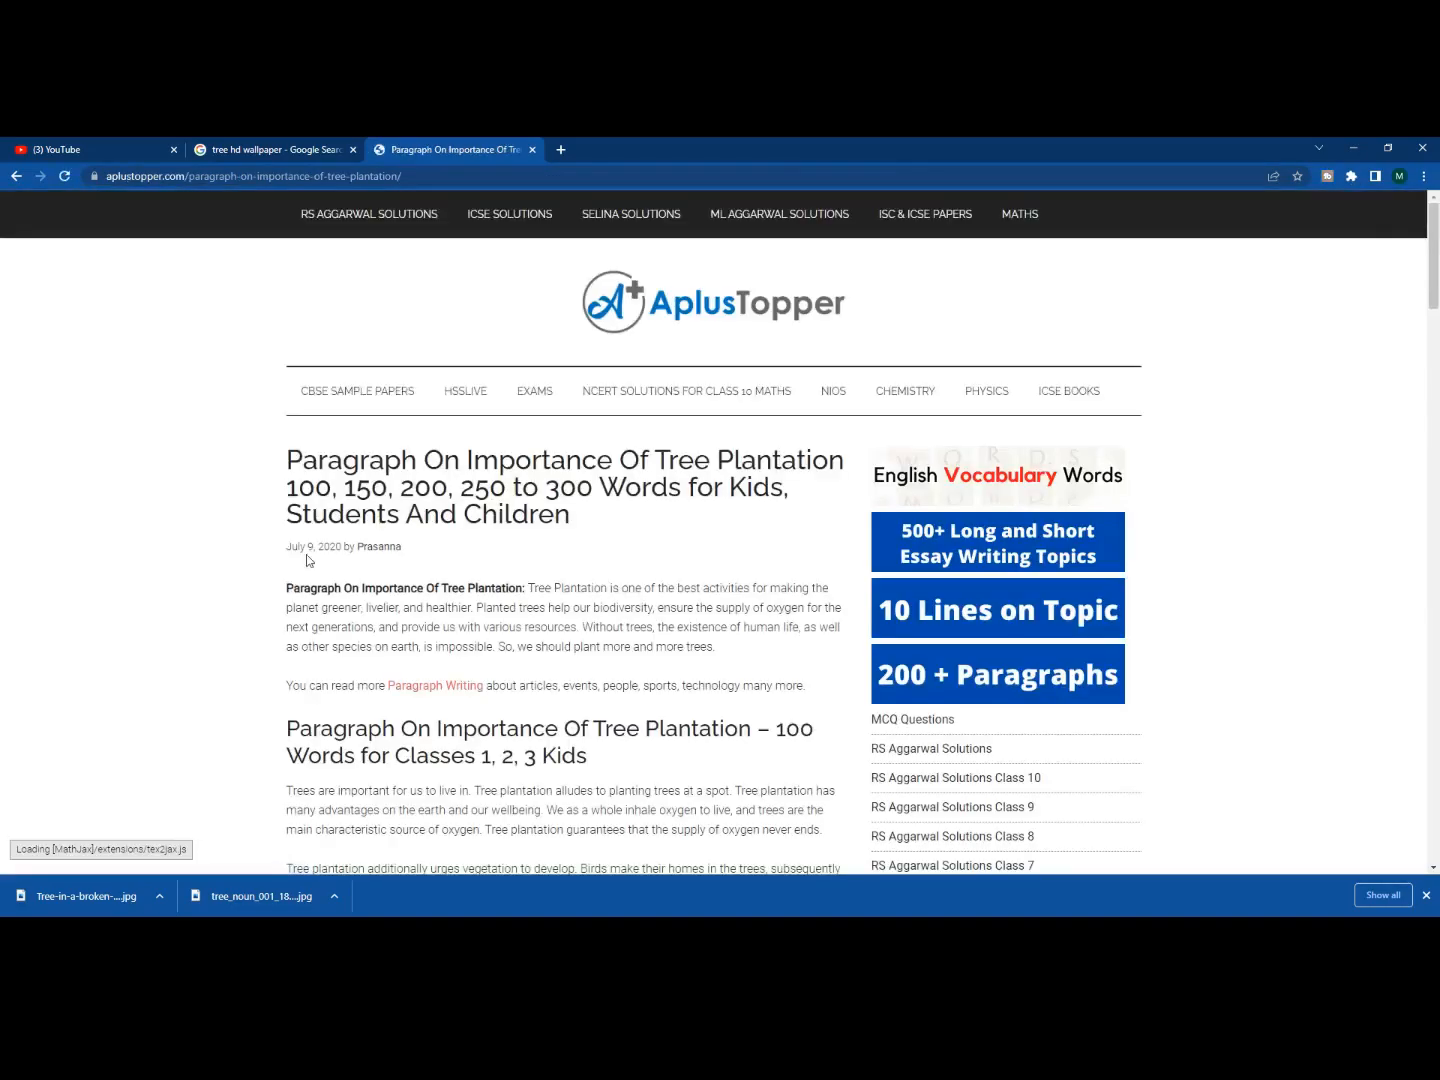
- Copy the A Plus Topper page's web address and return to Excel
left_click(466, 176)
left_click(466, 176)
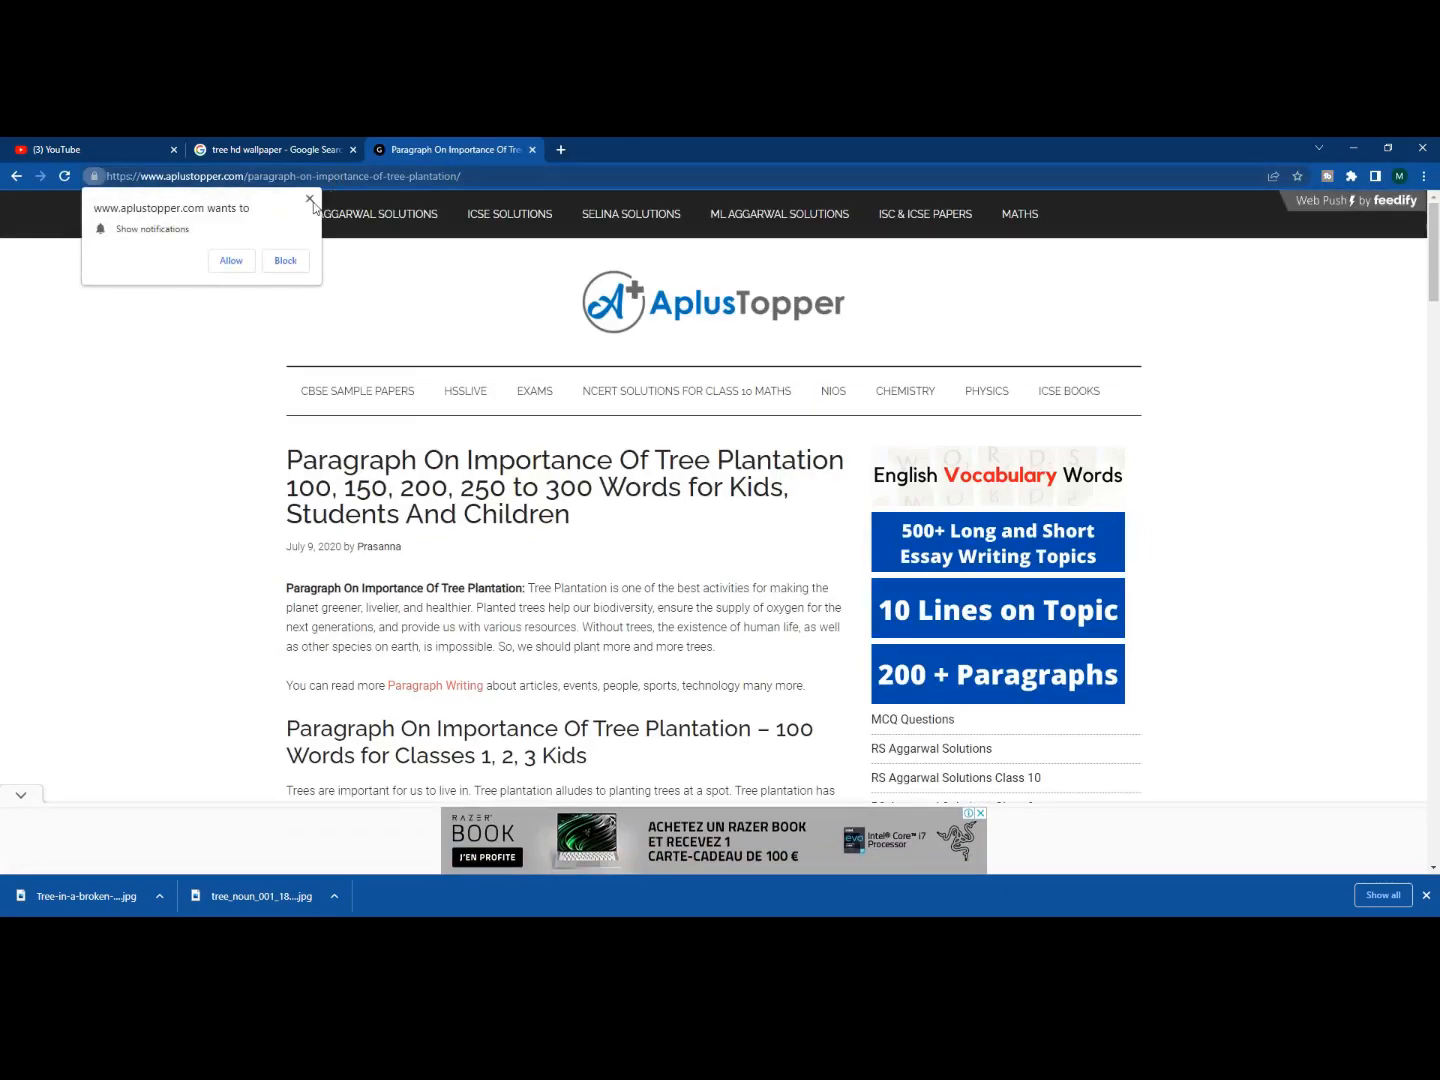
left_click(310, 200)
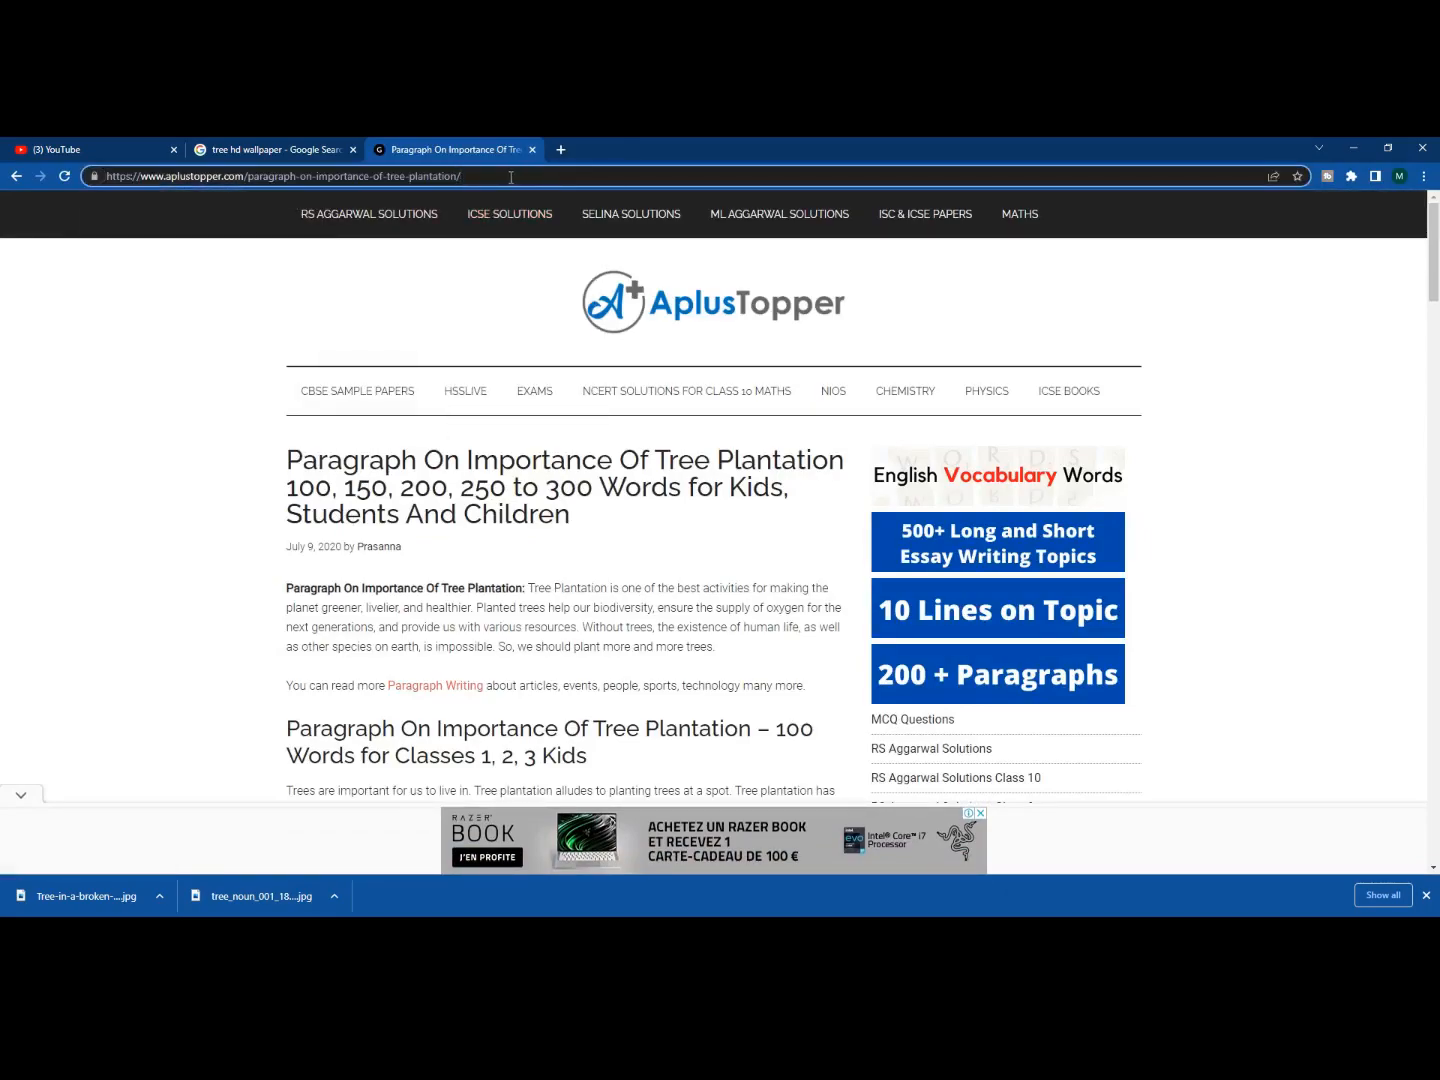
left_click(504, 177)
key("ctrl+c")
right_click(328, 180)
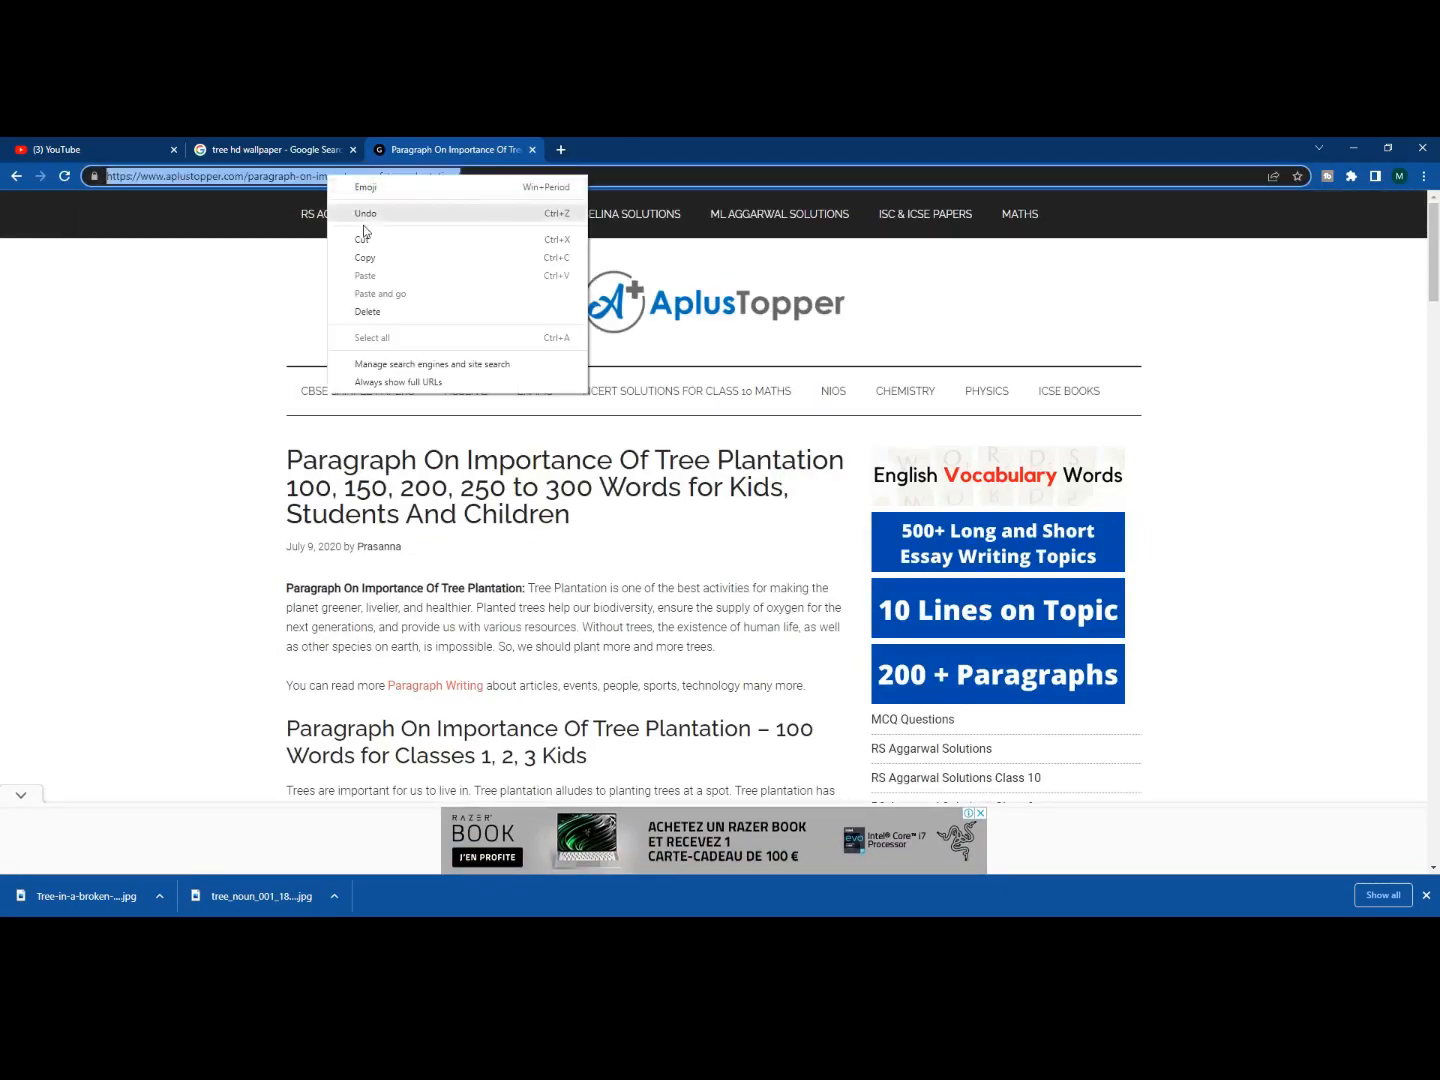
left_click(380, 241)
left_click(678, 931)
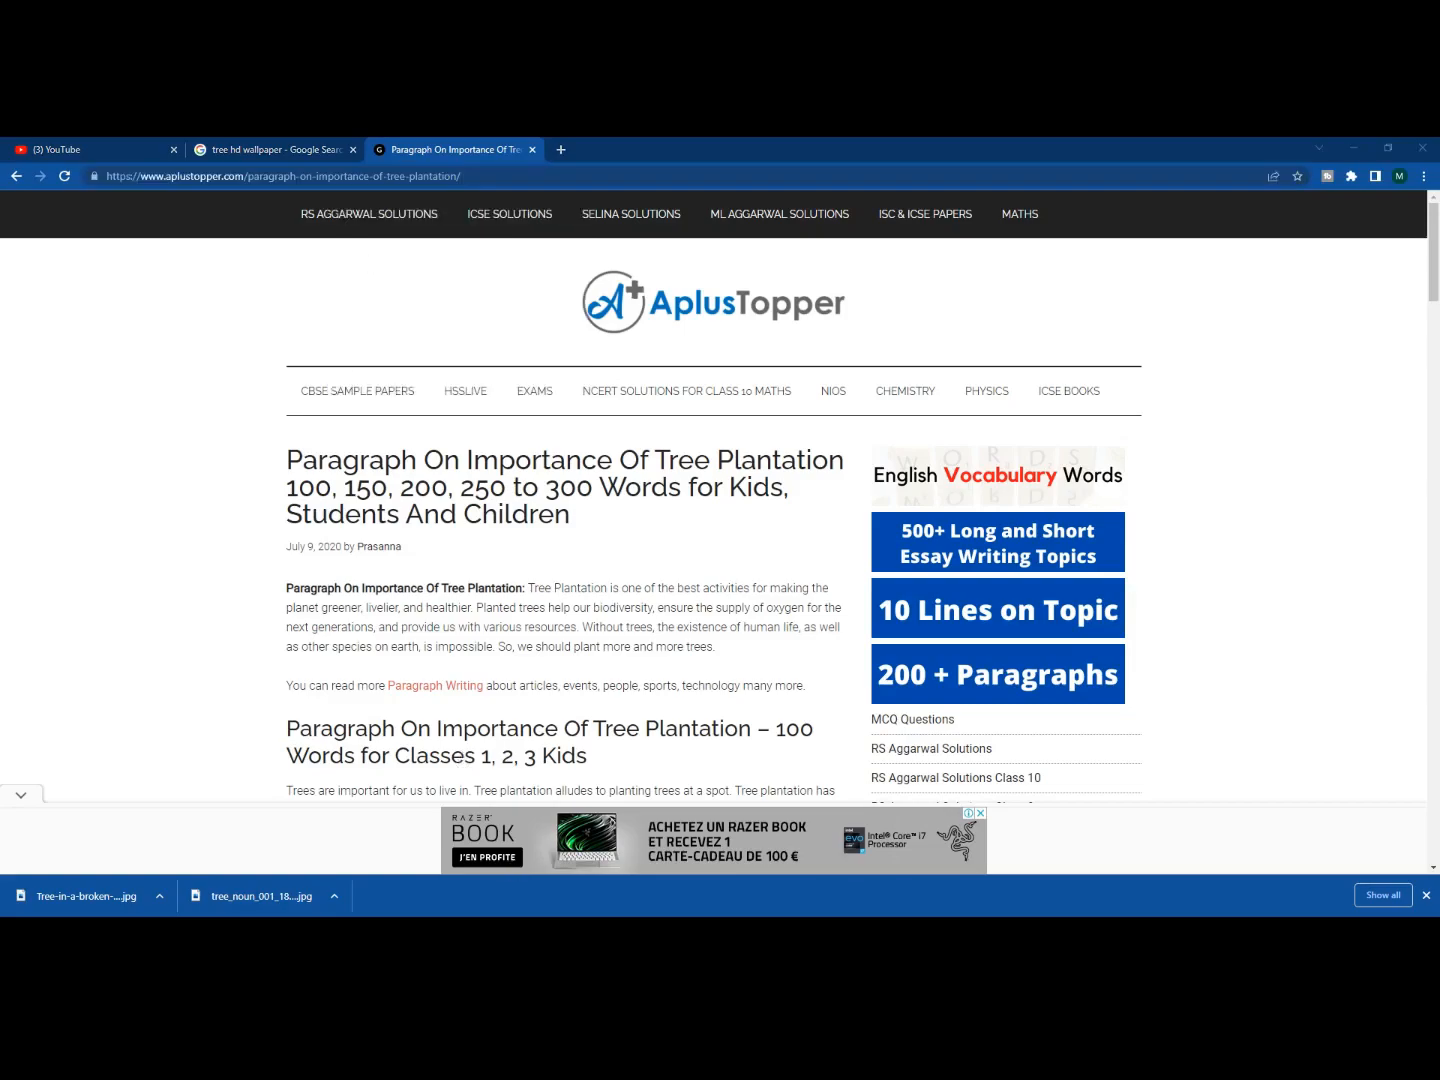
left_click(705, 899)
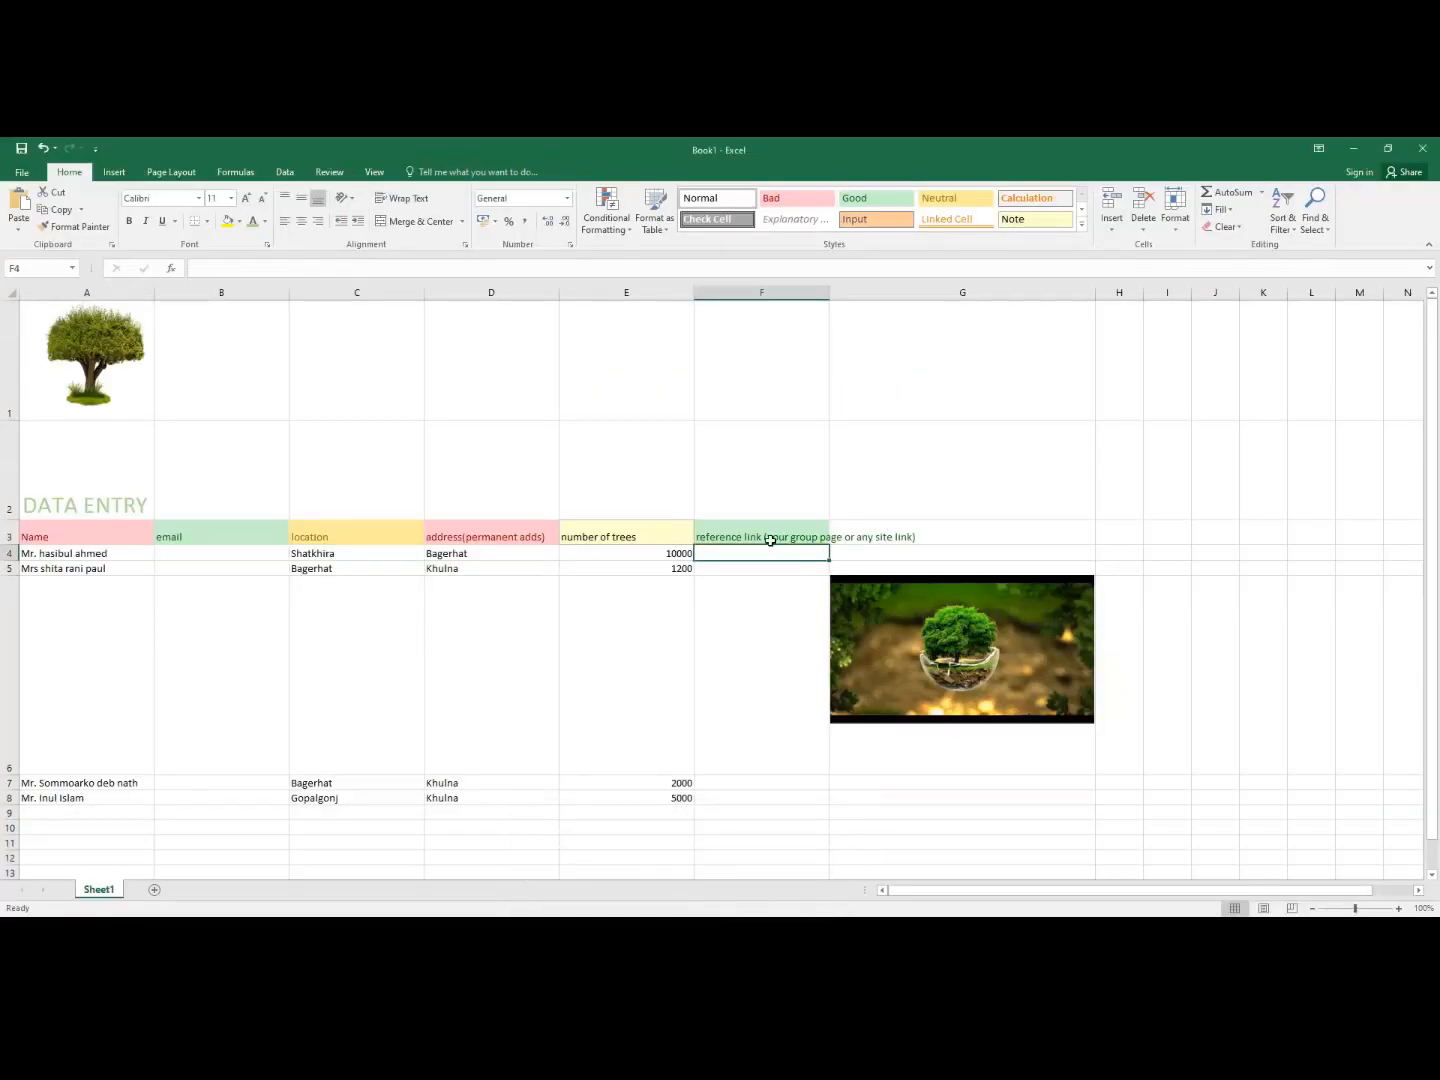
- Paste the copied aplustopper tree-plantation page URL into cells F4, F5 and F7
key("ctrl+v")
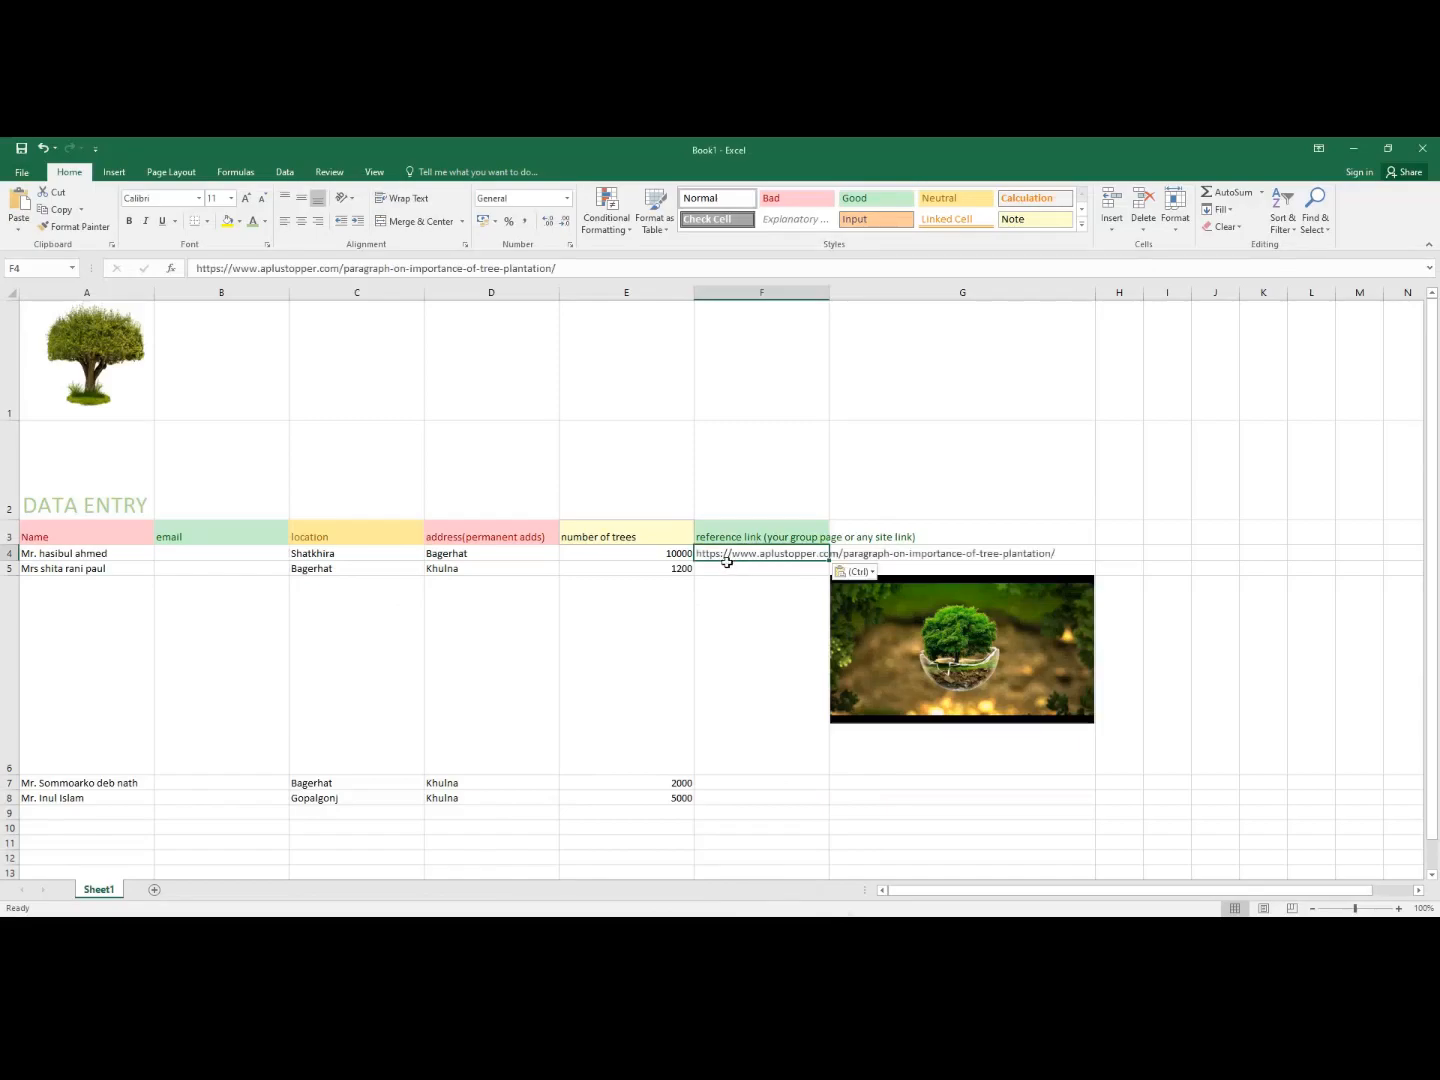
left_click(732, 567)
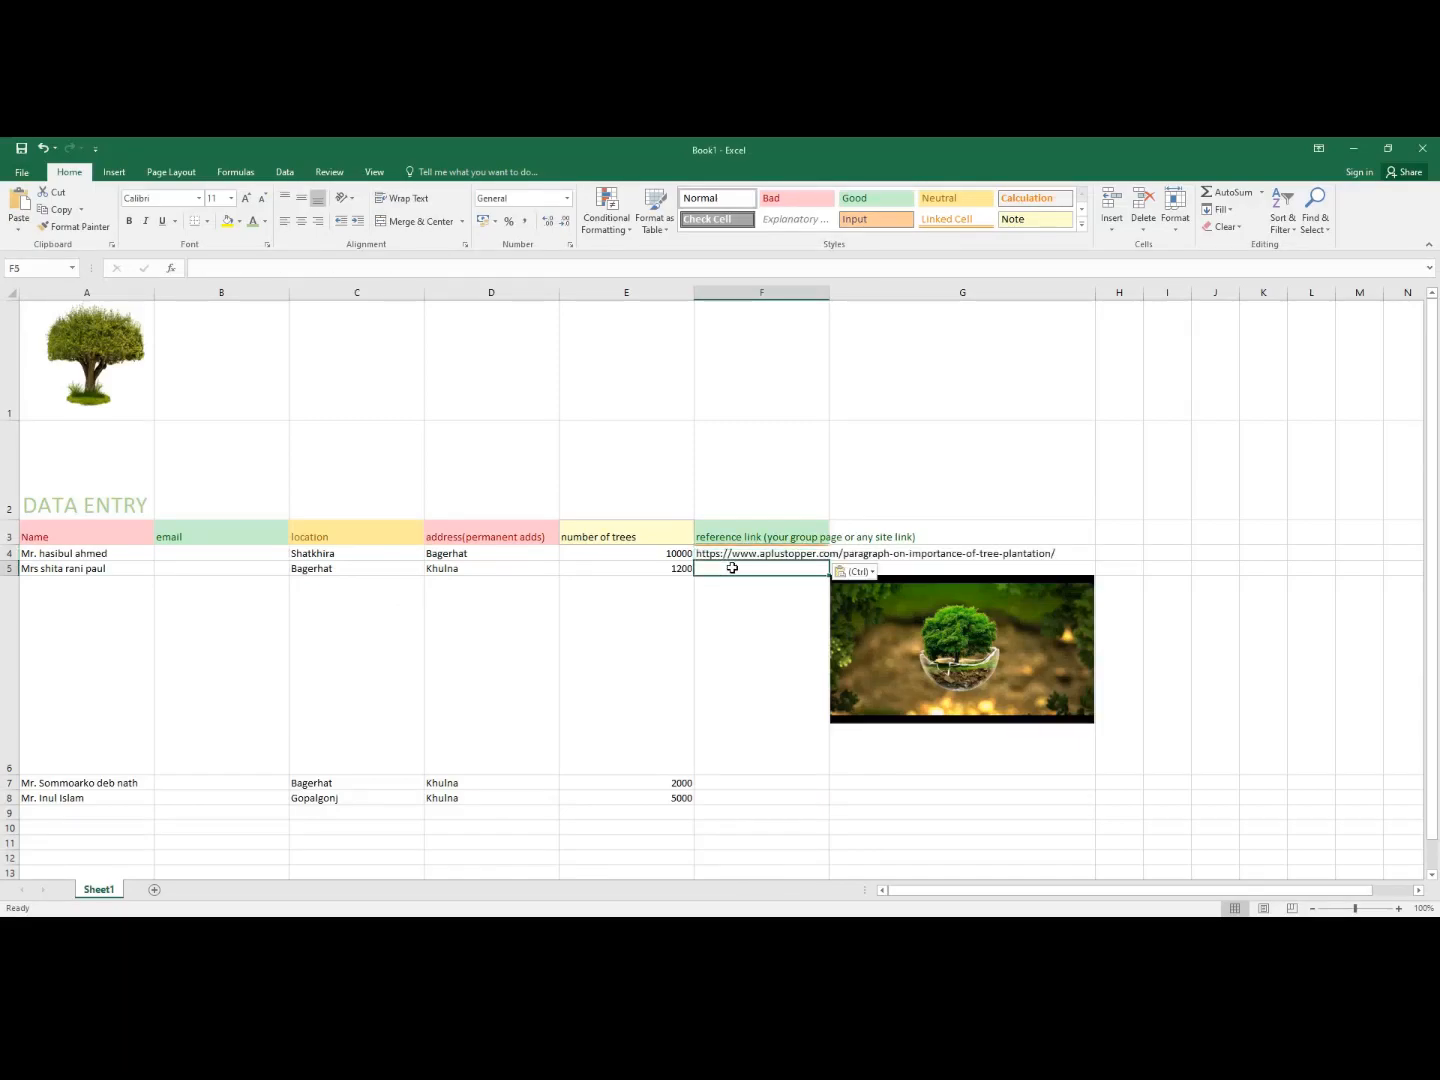
key("ctrl+v")
left_click(714, 784)
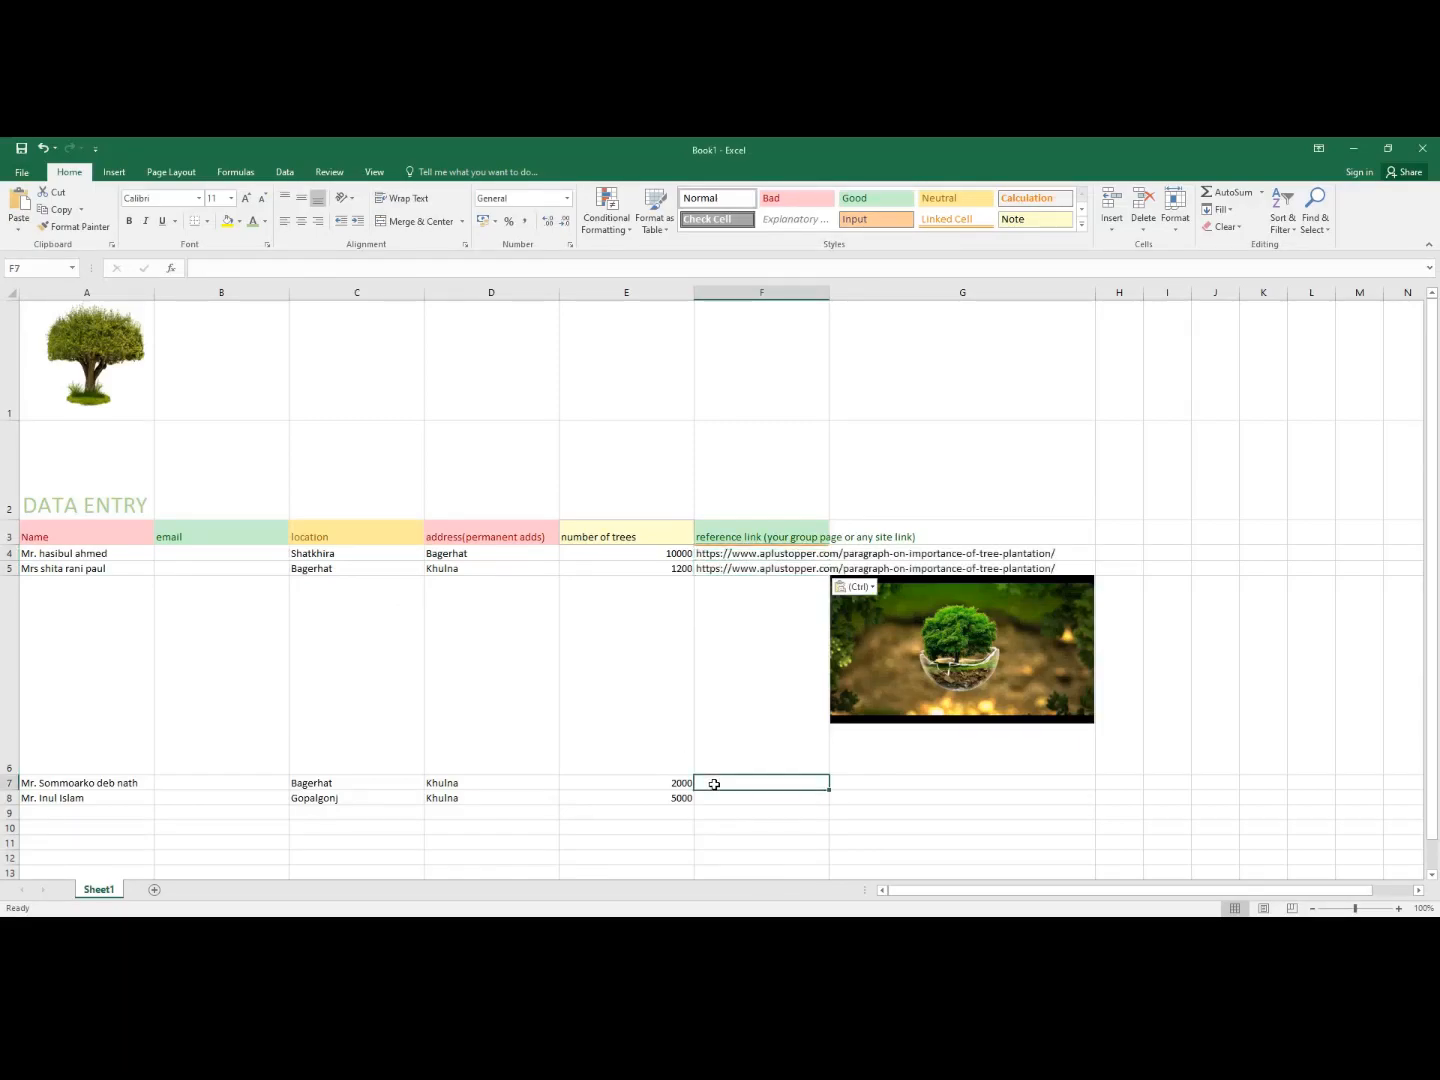
key("ctrl+v")
left_click(733, 800)
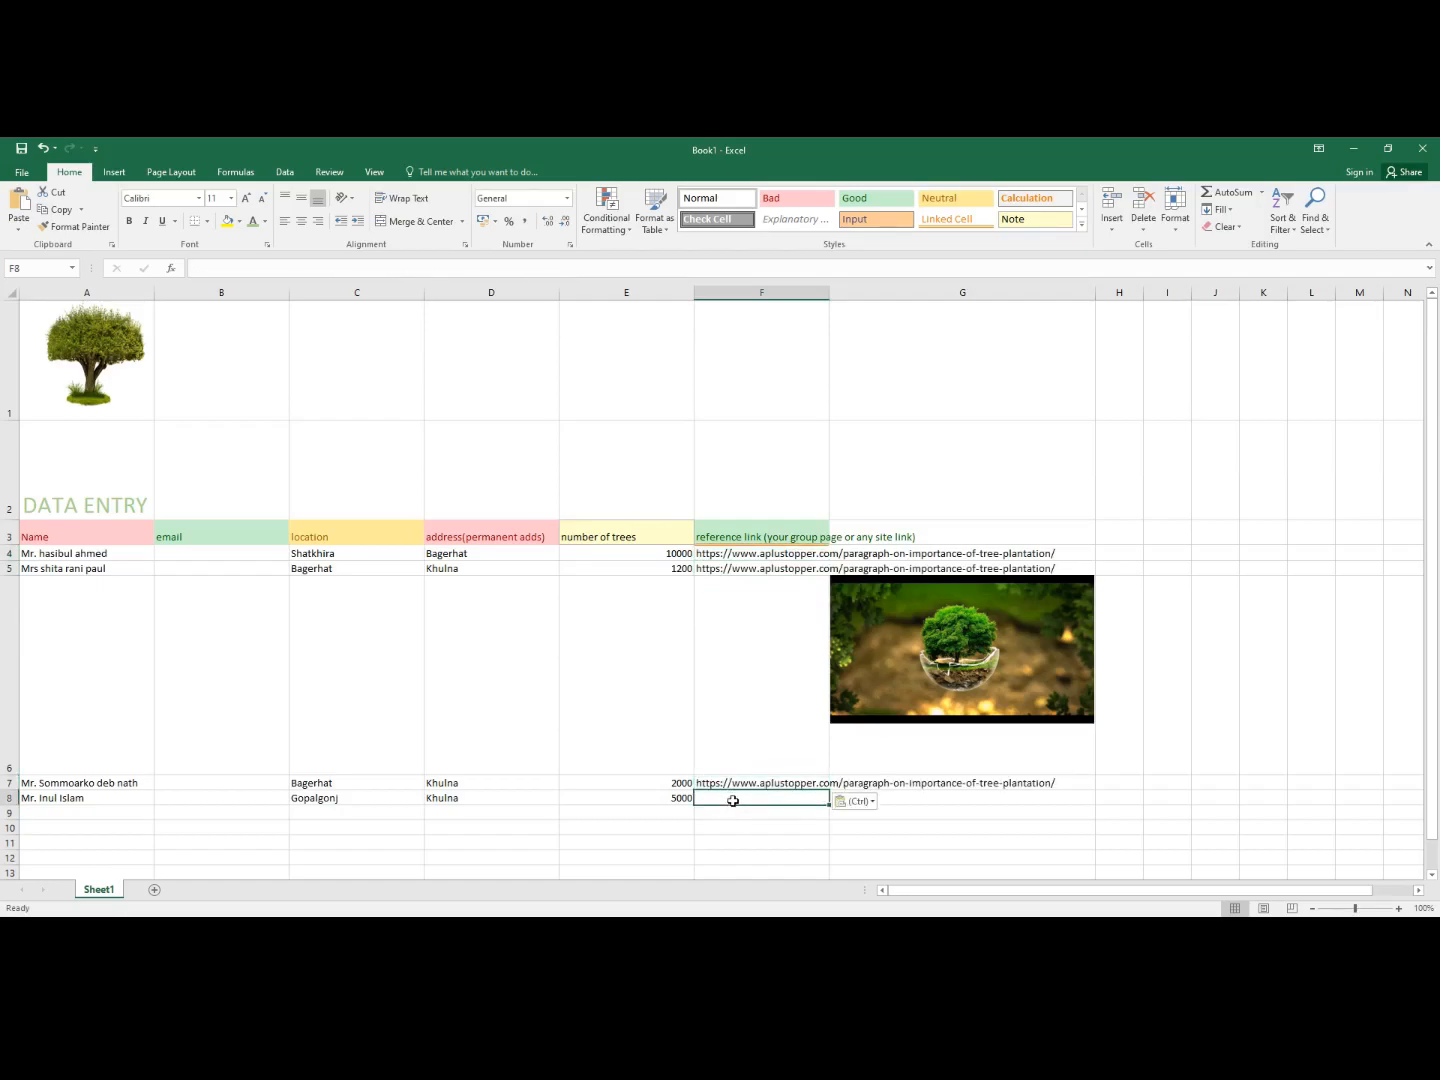